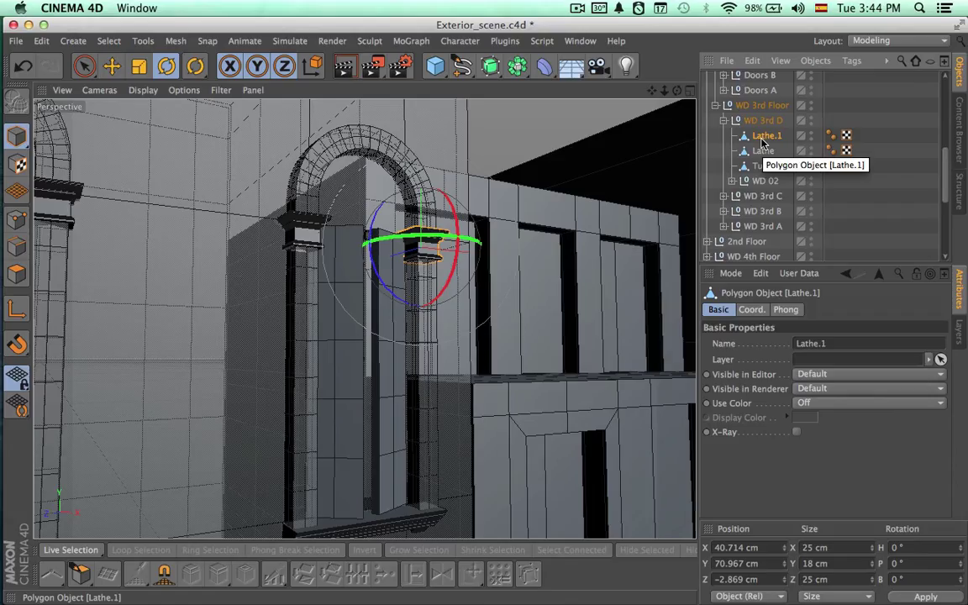
# Place a copy of the Lathe.1 capital at the top level of the object hierarchy and collapse the expanded groups.
pyautogui.scroll(1, 763, 143)
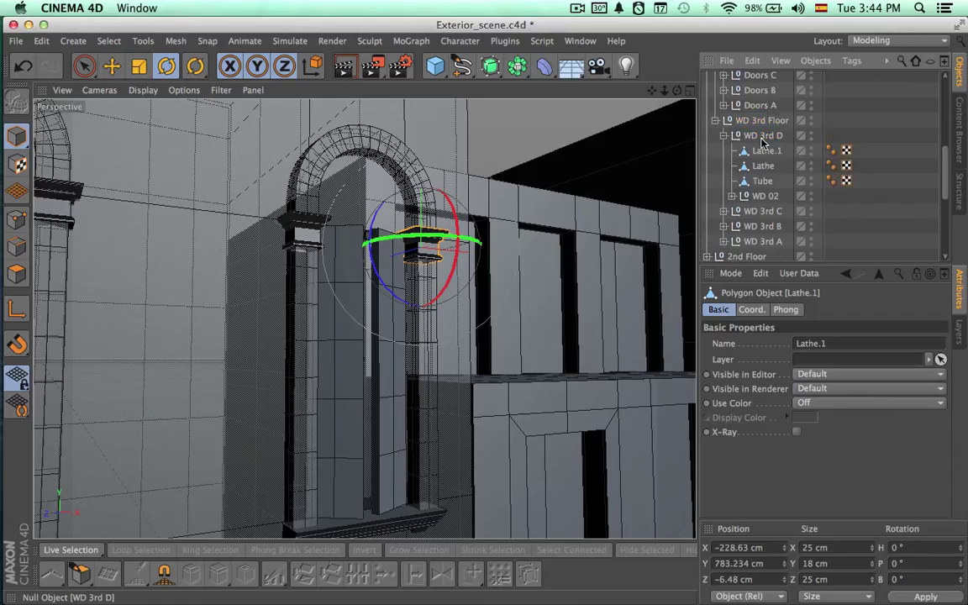
pyautogui.click(714, 120)
pyautogui.scroll(5, 732, 195)
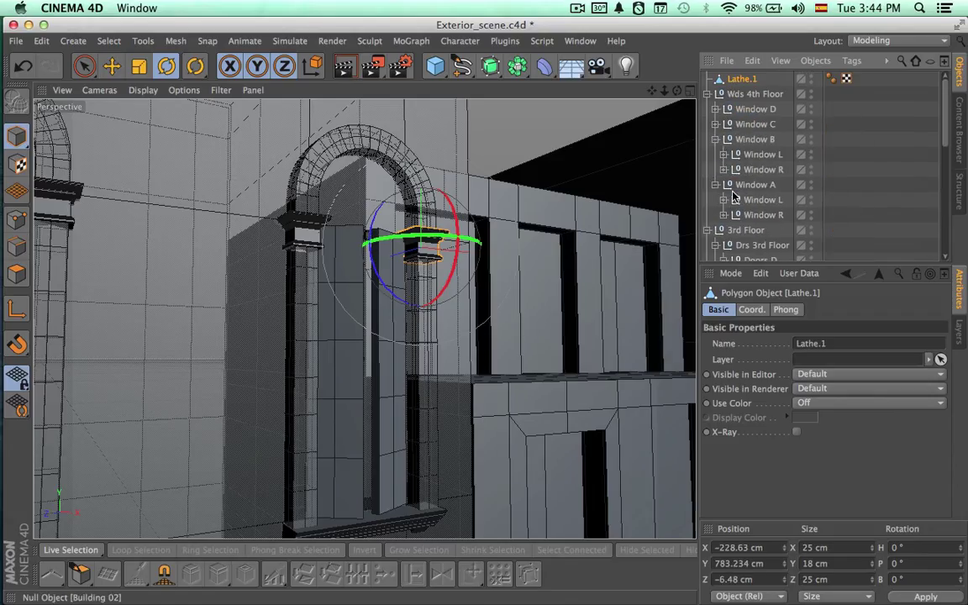
pyautogui.click(707, 95)
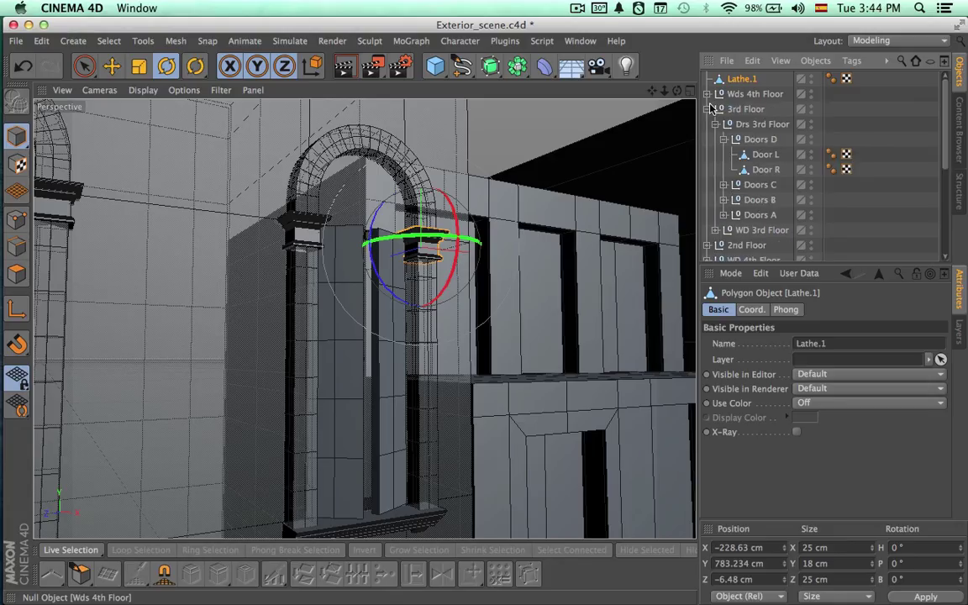
pyautogui.click(708, 110)
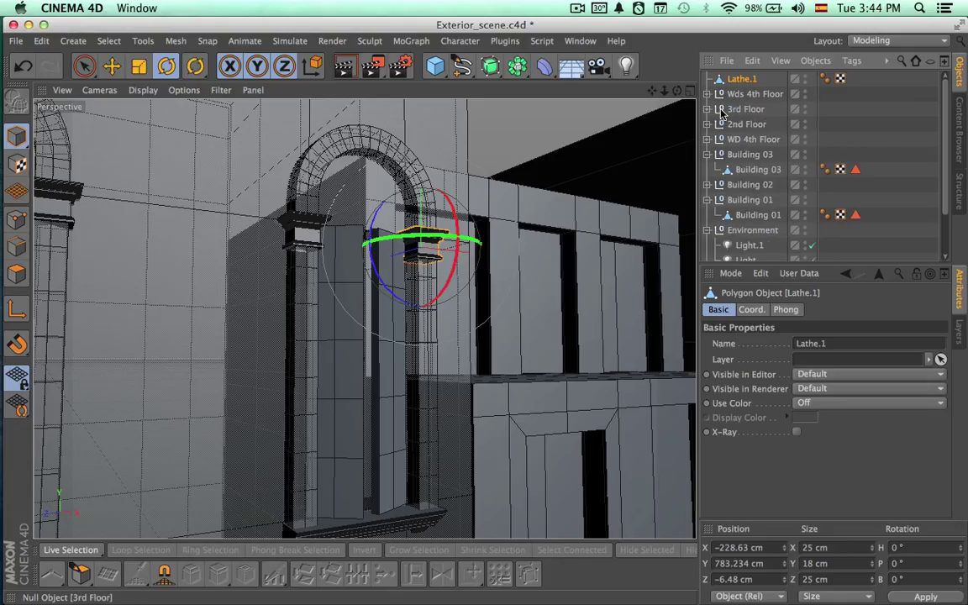
pyautogui.click(708, 170)
pyautogui.click(707, 185)
pyautogui.click(708, 200)
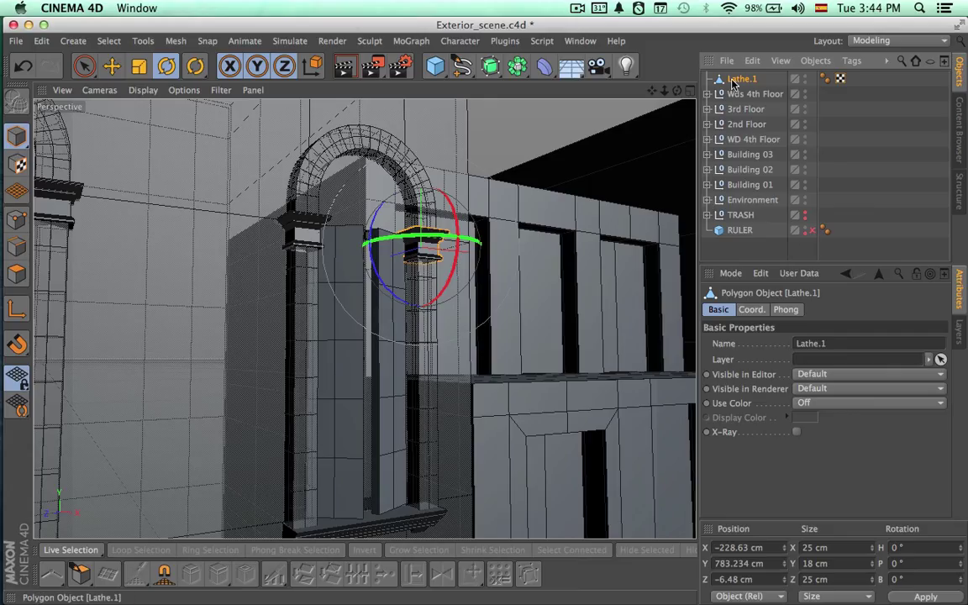
# Frame the capital in the Top view, duplicate Lathe.1 as Lathe, and hide Lathe.1.
pyautogui.click(691, 90)
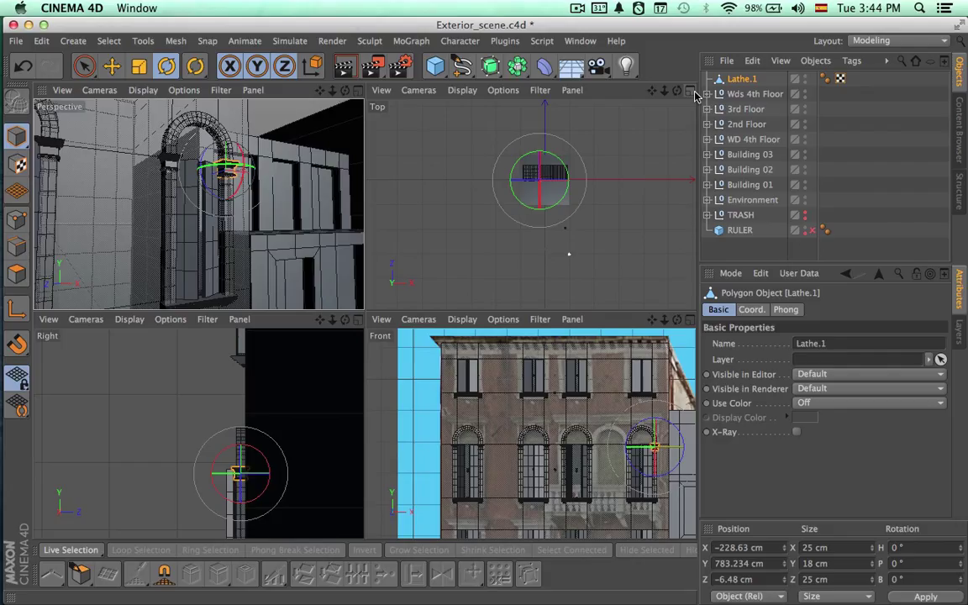
pyautogui.click(690, 91)
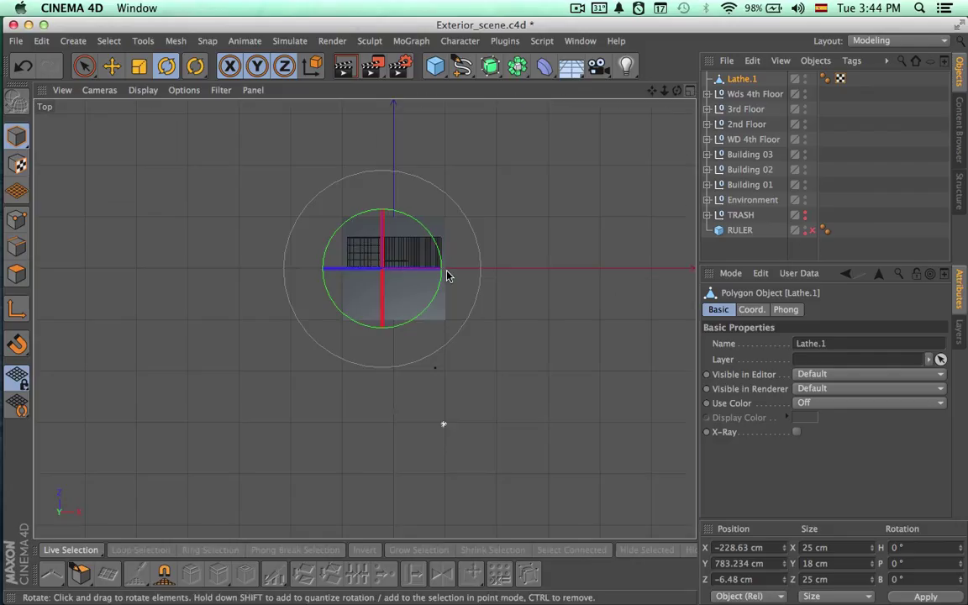
pyautogui.press('s')
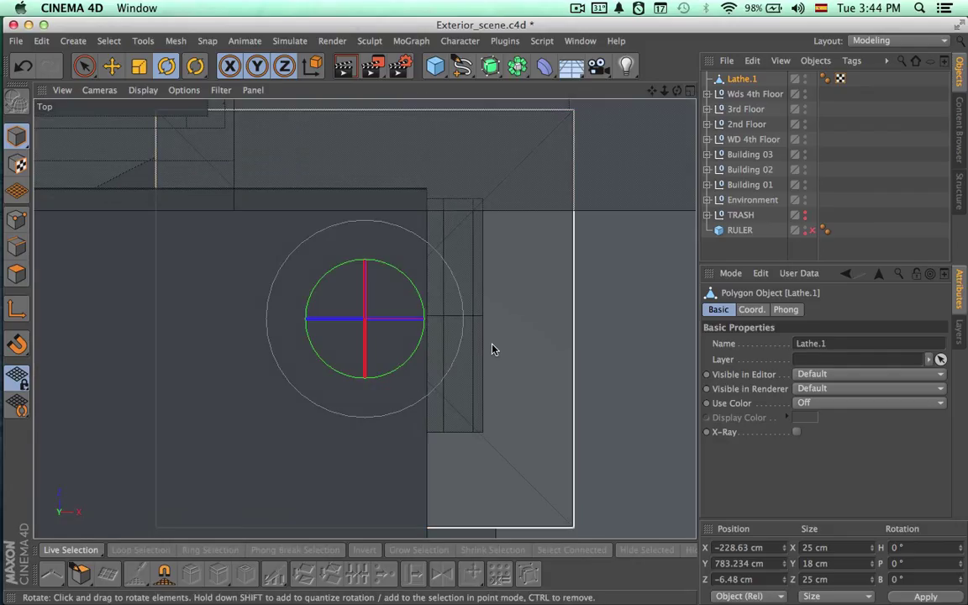
pyautogui.moveTo(492, 345)
pyautogui.keyDown('alt'); pyautogui.mouseDown(button='right')
pyautogui.moveTo(190, 315)
pyautogui.moveTo(262, 349)
pyautogui.mouseUp(button='right'); pyautogui.keyUp('alt')
pyautogui.moveTo(278, 349)
pyautogui.keyDown('alt'); pyautogui.mouseDown(button='middle')
pyautogui.moveTo(332, 343)
pyautogui.moveTo(323, 339)
pyautogui.mouseUp(button='middle'); pyautogui.keyUp('alt')
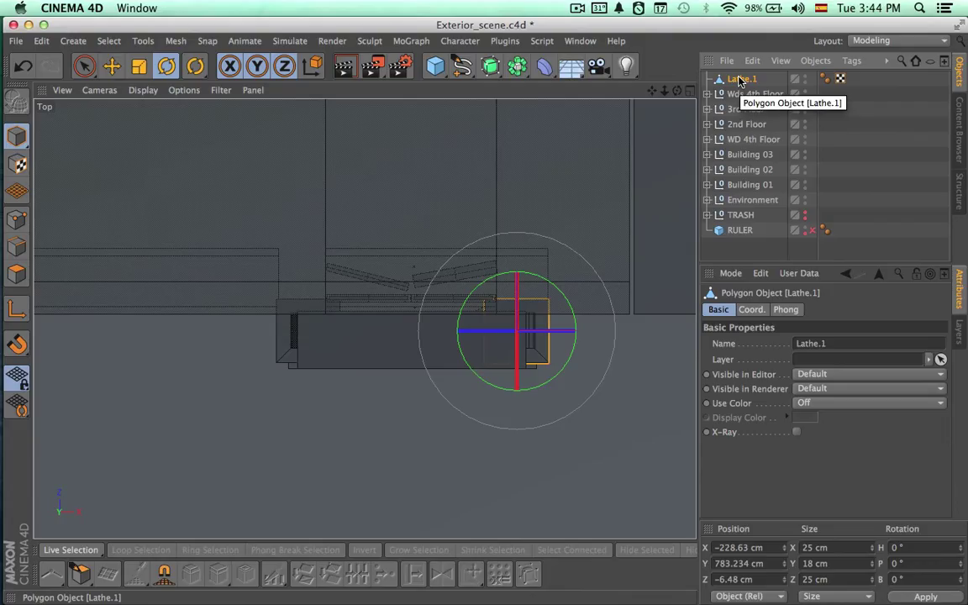
pyautogui.press('super+v')
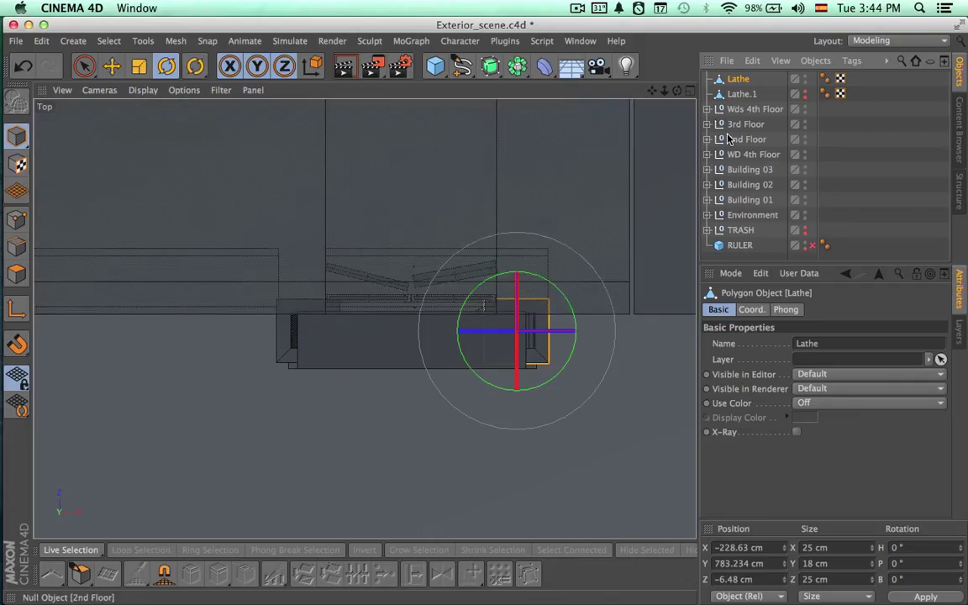
# Turn on X-Ray for Lathe in Point mode and hide the Wds 4th Floor, 3rd Floor, 2nd Floor and WD 4th Floor groups in the editor.
pyautogui.scroll(4, 541, 367)
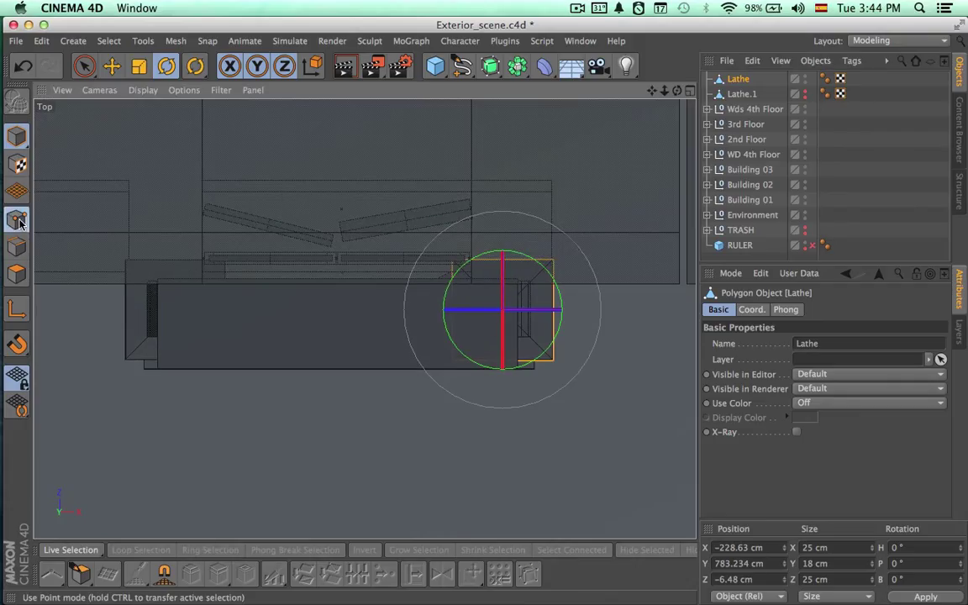
pyautogui.click(17, 219)
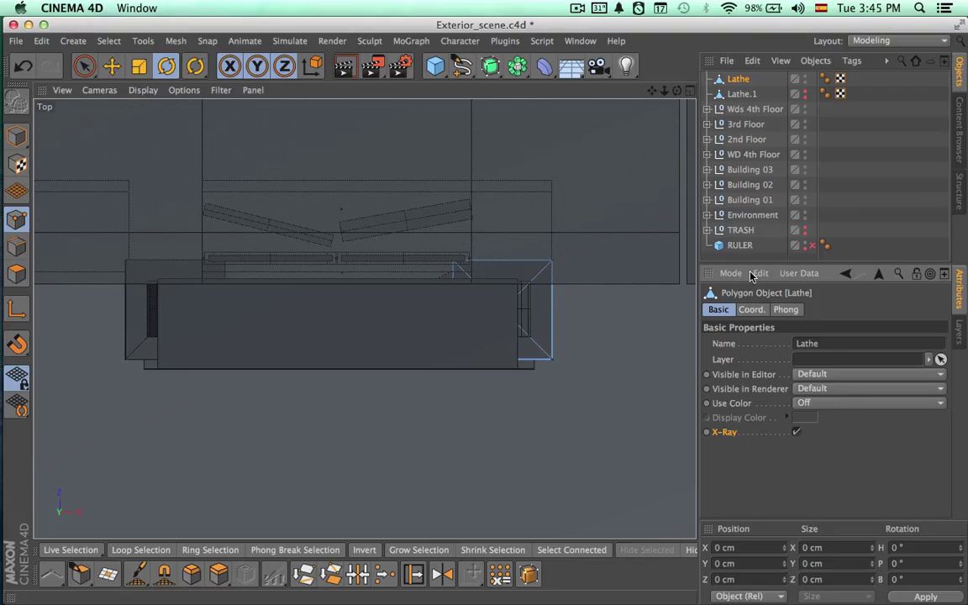
pyautogui.click(739, 117)
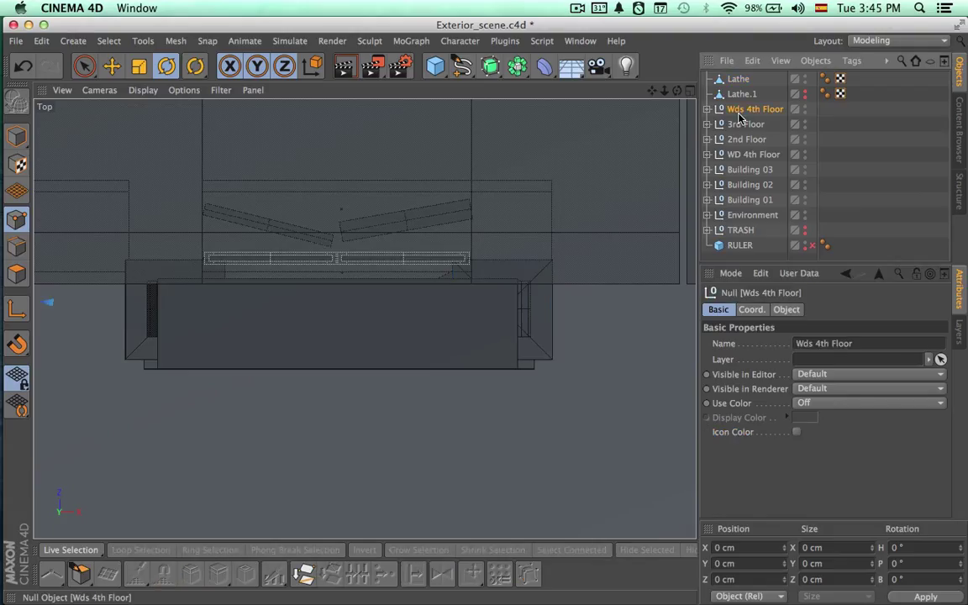
pyautogui.click(805, 107)
pyautogui.click(805, 123)
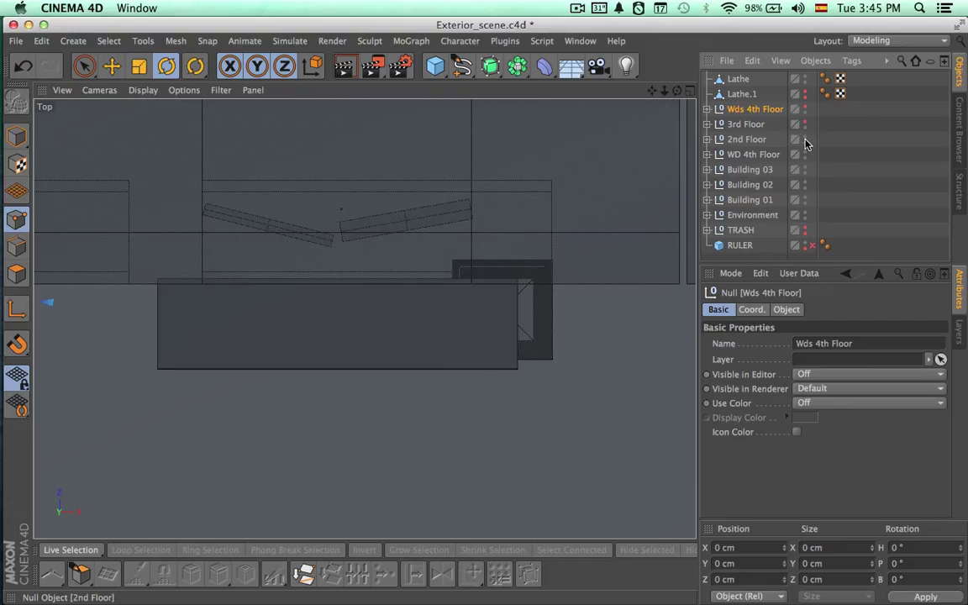
pyautogui.click(805, 140)
pyautogui.click(805, 154)
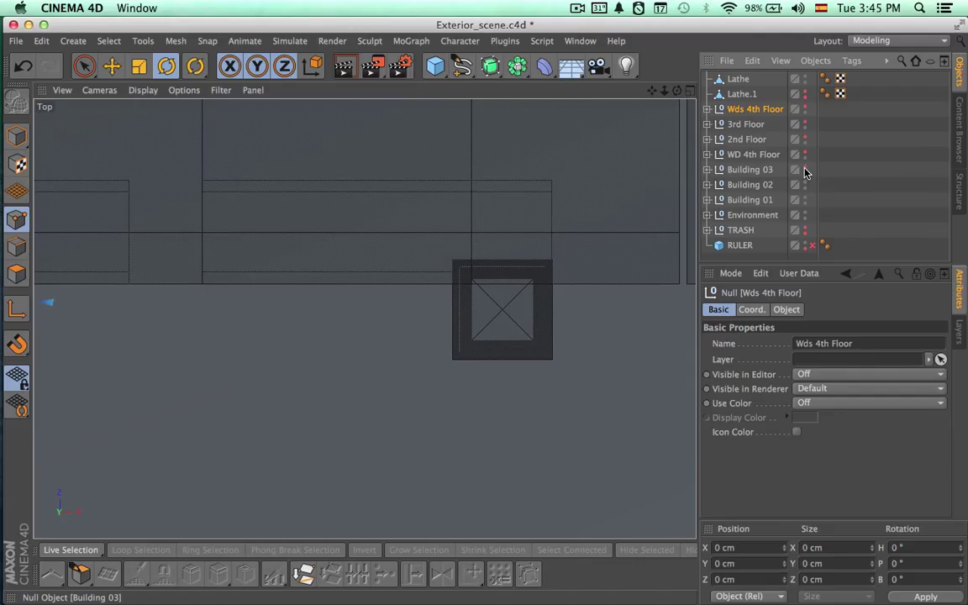
# Rectangle-select the center and left-half points of the Lathe capital, including hidden ones, and check the selection in the Perspective view.
pyautogui.click(740, 80)
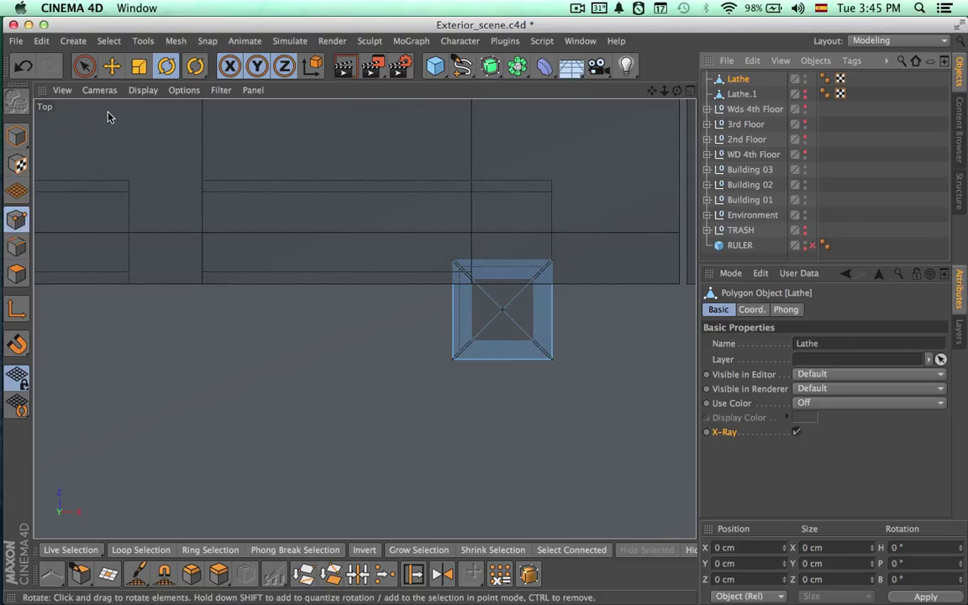
pyautogui.click(84, 66)
pyautogui.moveTo(84, 66); pyautogui.dragTo(143, 113)
pyautogui.moveTo(411, 222); pyautogui.dragTo(502, 451)
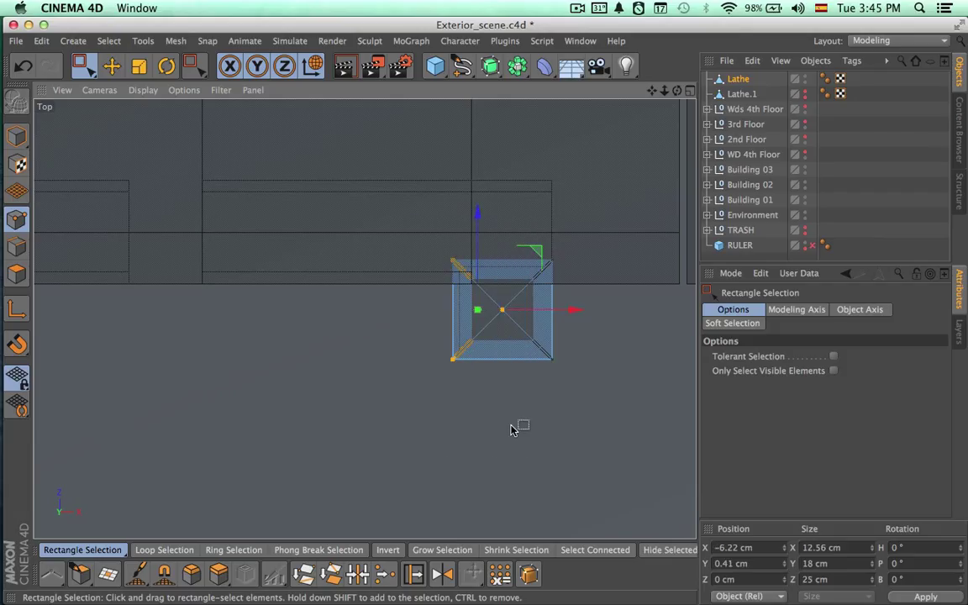
pyautogui.keyDown('alt'); pyautogui.moveTo(468, 392); pyautogui.dragTo(562, 393, button='right'); pyautogui.keyUp('alt')
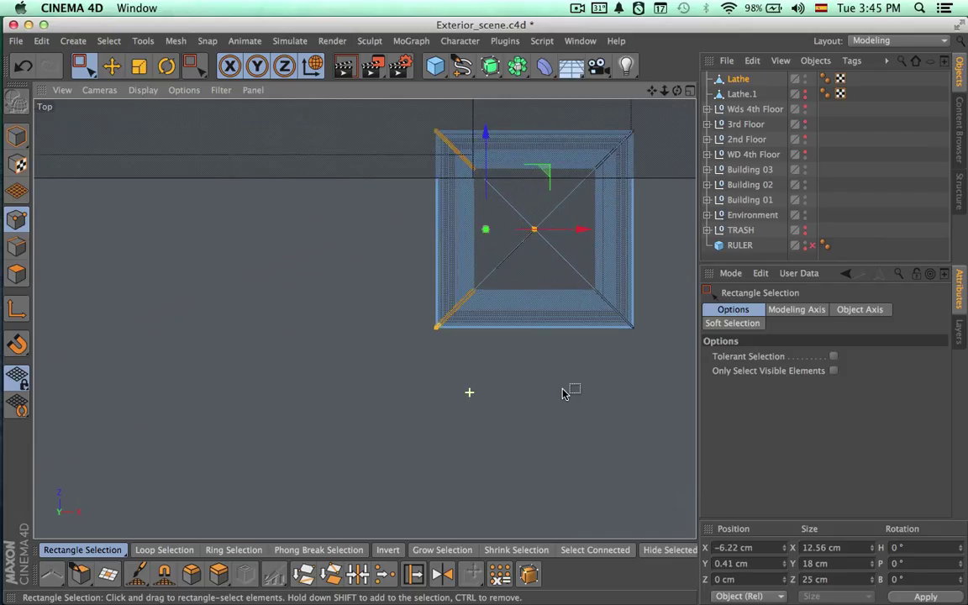
pyautogui.click(690, 92)
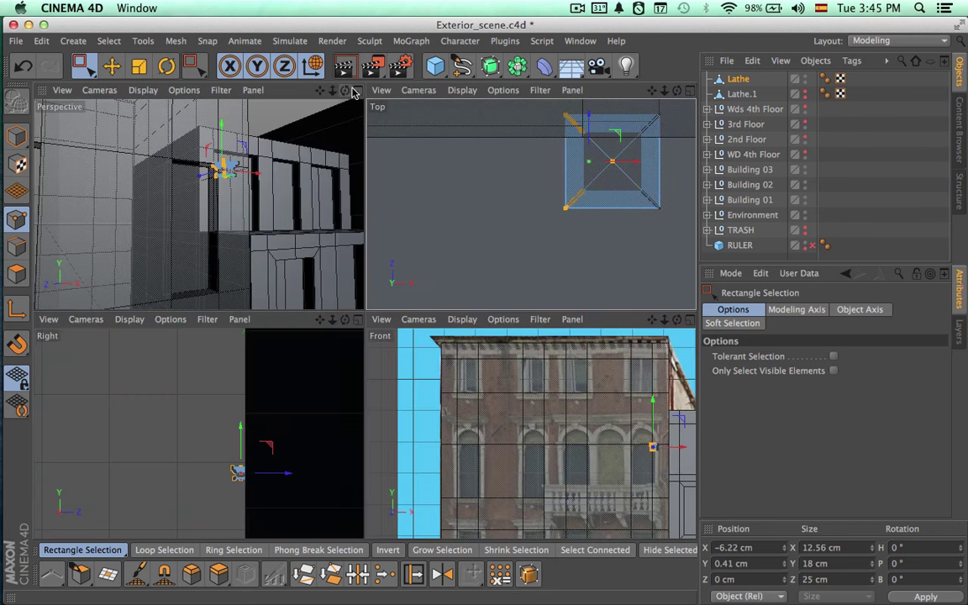
pyautogui.click(353, 90)
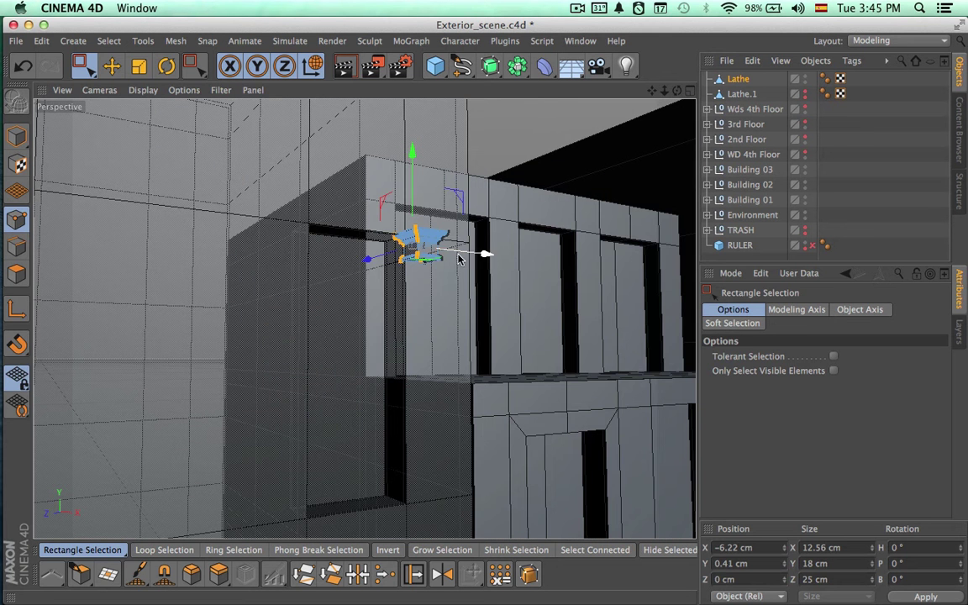
pyautogui.press('o')
pyautogui.keyDown('alt'); pyautogui.moveTo(485, 246); pyautogui.dragTo(423, 367); pyautogui.keyUp('alt')
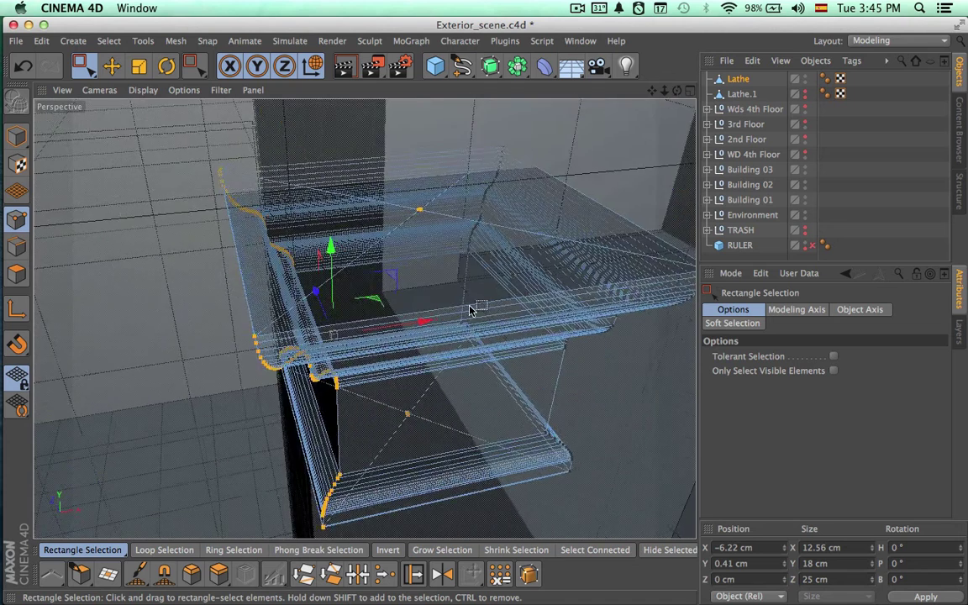
pyautogui.keyDown('alt'); pyautogui.moveTo(469, 306); pyautogui.dragTo(489, 320, button='right'); pyautogui.keyUp('alt')
pyautogui.moveTo(528, 275)
pyautogui.keyDown('alt'); pyautogui.mouseDown()
pyautogui.moveTo(514, 321)
pyautogui.moveTo(522, 279)
pyautogui.mouseUp(); pyautogui.keyUp('alt')
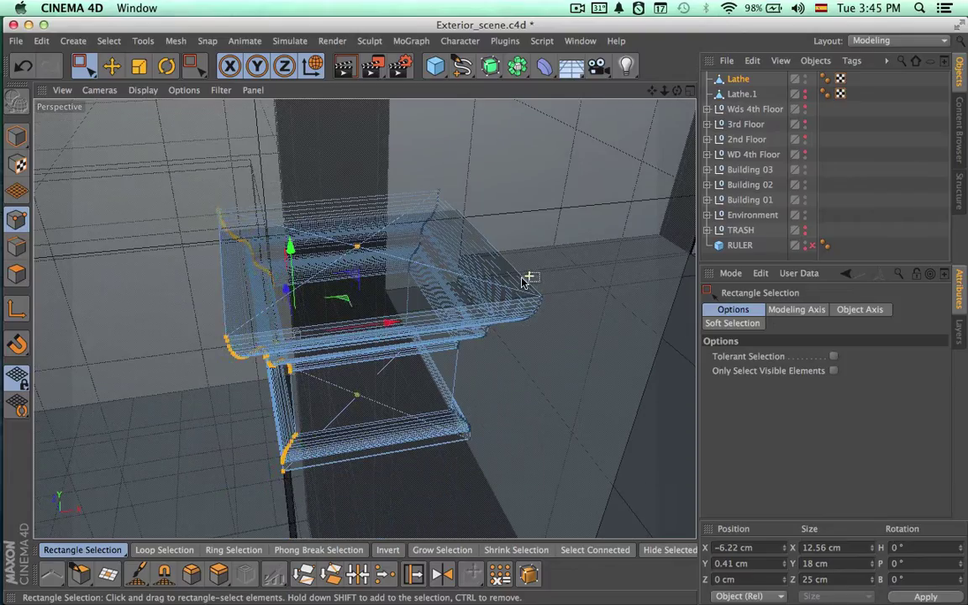
# In Polygon mode, live-select only the visible triangular faces covering the capital's top and delete them.
pyautogui.click(17, 273)
pyautogui.press('r')
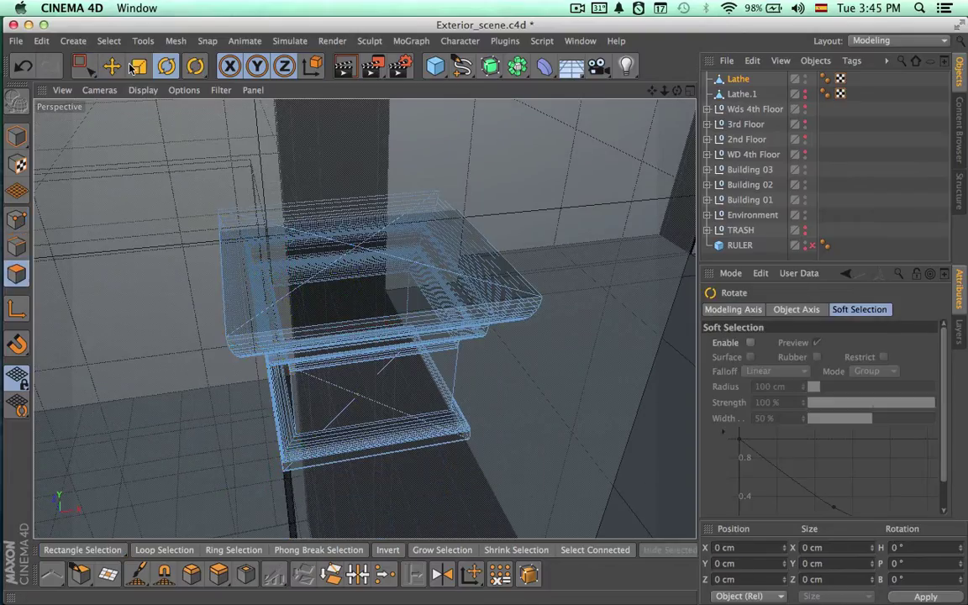
pyautogui.moveTo(81, 65); pyautogui.dragTo(126, 84)
pyautogui.click(126, 84)
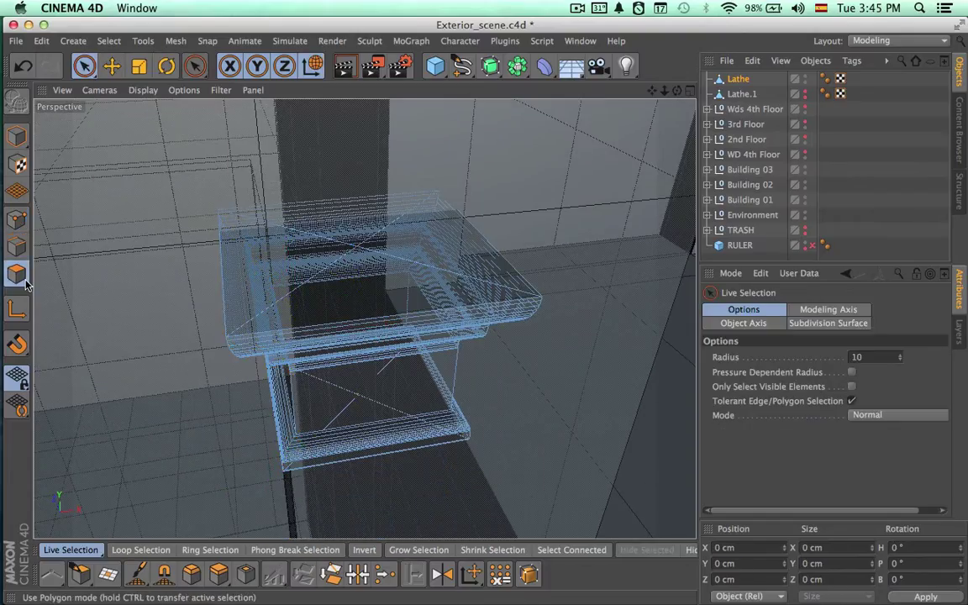
pyautogui.click(353, 250)
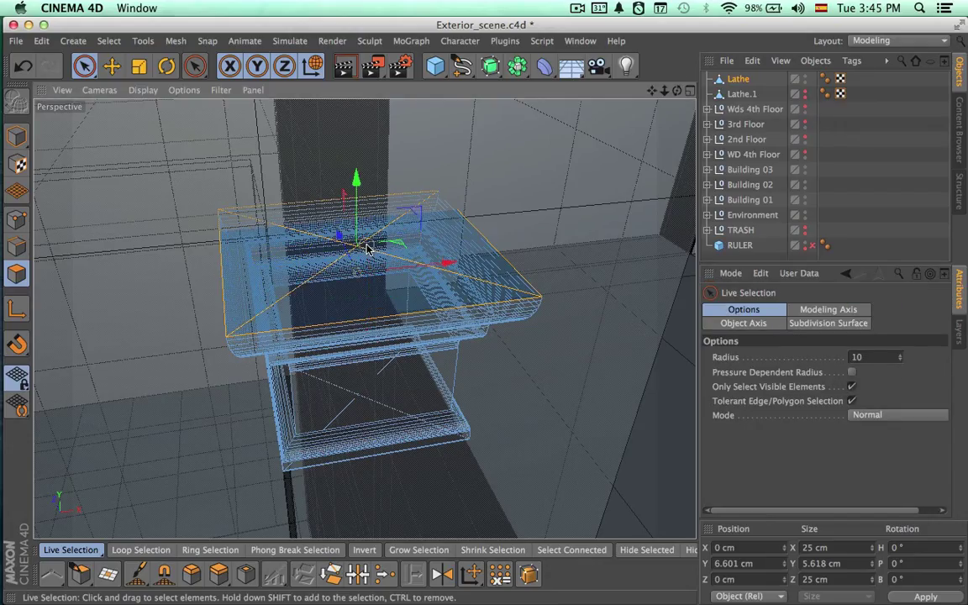
pyautogui.click(390, 291)
pyautogui.keyDown('alt'); pyautogui.moveTo(404, 311); pyautogui.dragTo(404, 326); pyautogui.keyUp('alt')
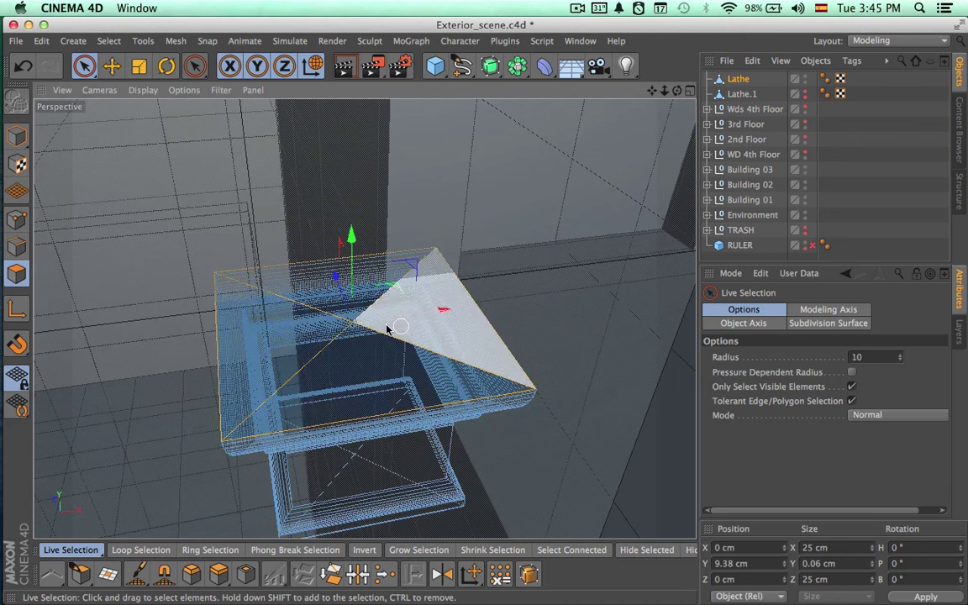
pyautogui.moveTo(419, 384)
pyautogui.keyDown('alt'); pyautogui.mouseDown()
pyautogui.moveTo(443, 369)
pyautogui.moveTo(427, 387)
pyautogui.moveTo(401, 377)
pyautogui.mouseUp(); pyautogui.keyUp('alt')
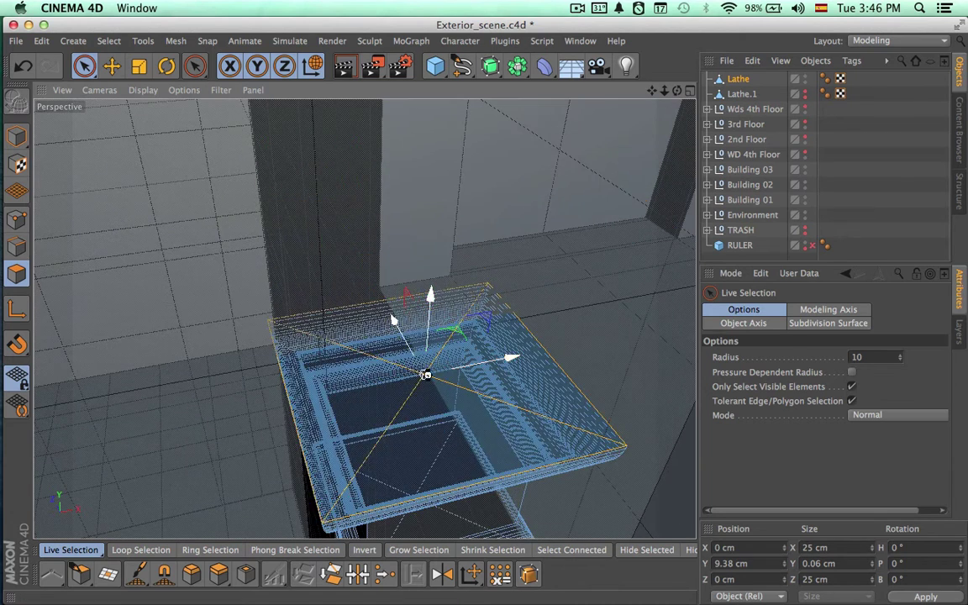
pyautogui.click(426, 375)
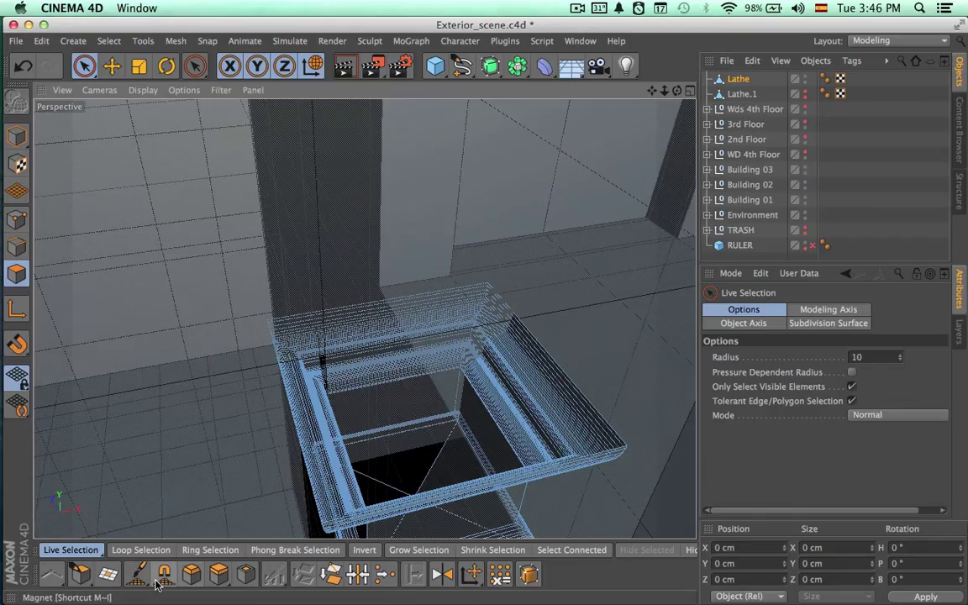
# Close the capital's open top with a single N-gon through its four corner points using Create Polygon.
pyautogui.click(80, 574)
pyautogui.keyDown('alt'); pyautogui.moveTo(471, 410); pyautogui.dragTo(477, 388); pyautogui.keyUp('alt')
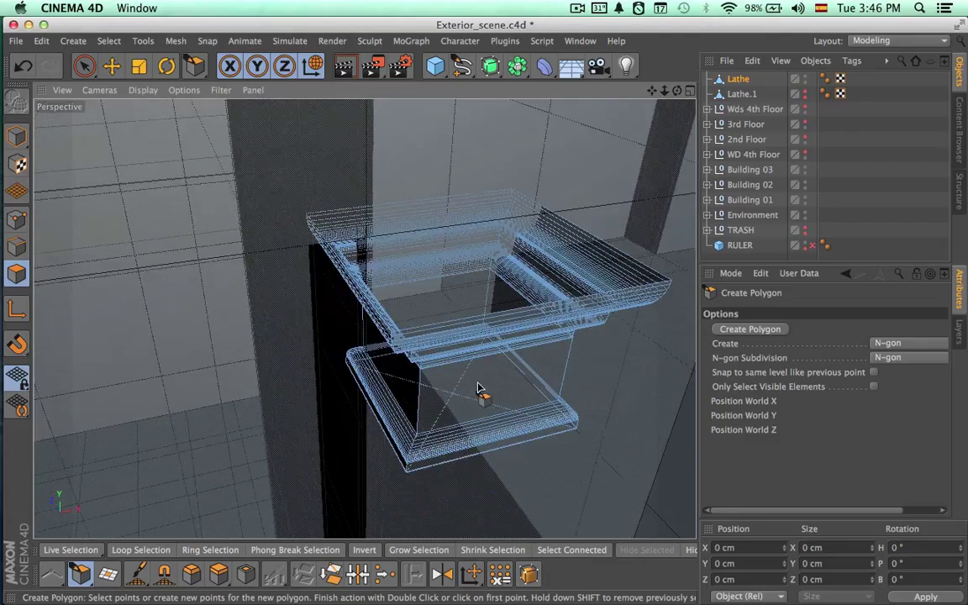
pyautogui.click(392, 333)
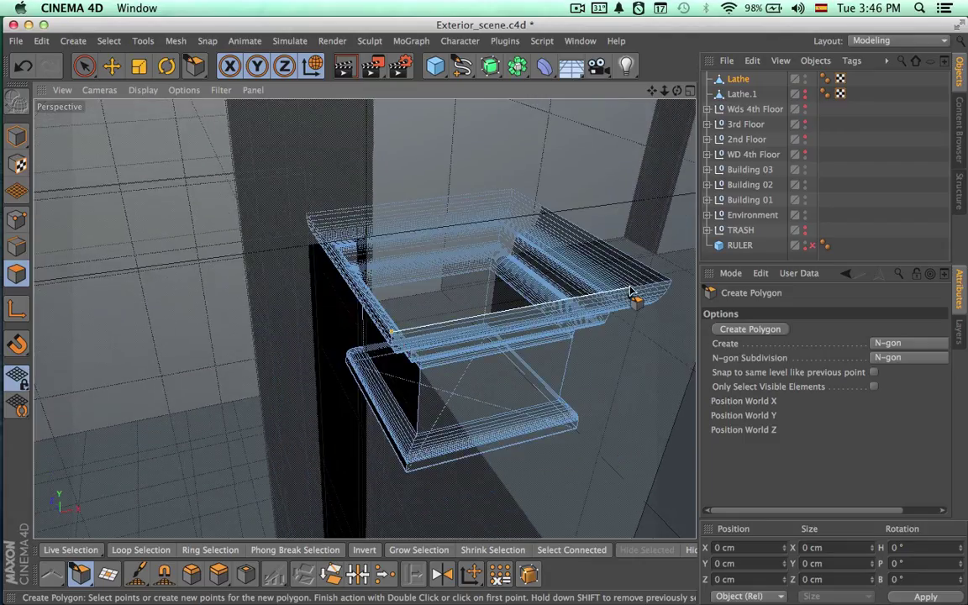
pyautogui.click(672, 283)
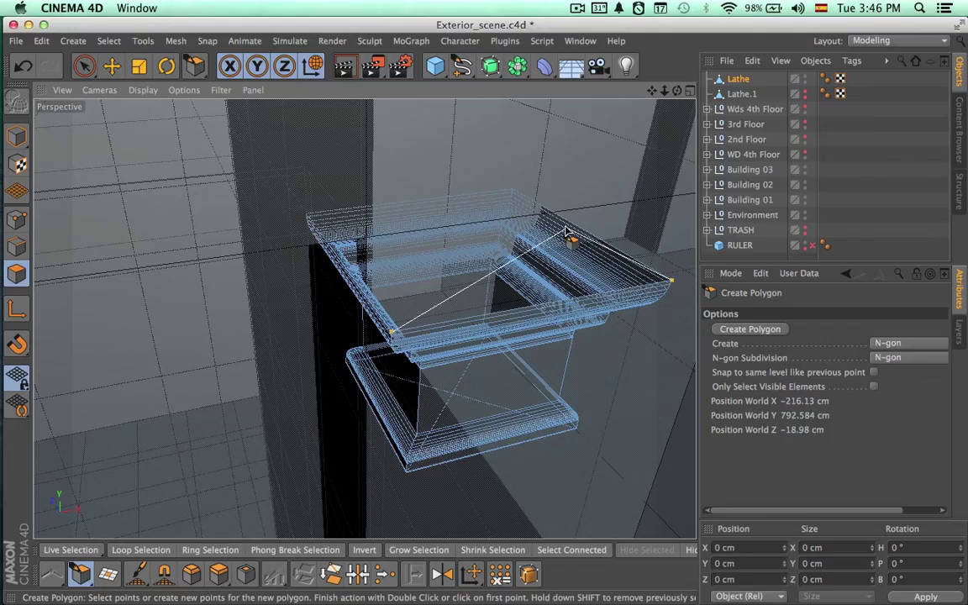
pyautogui.click(513, 192)
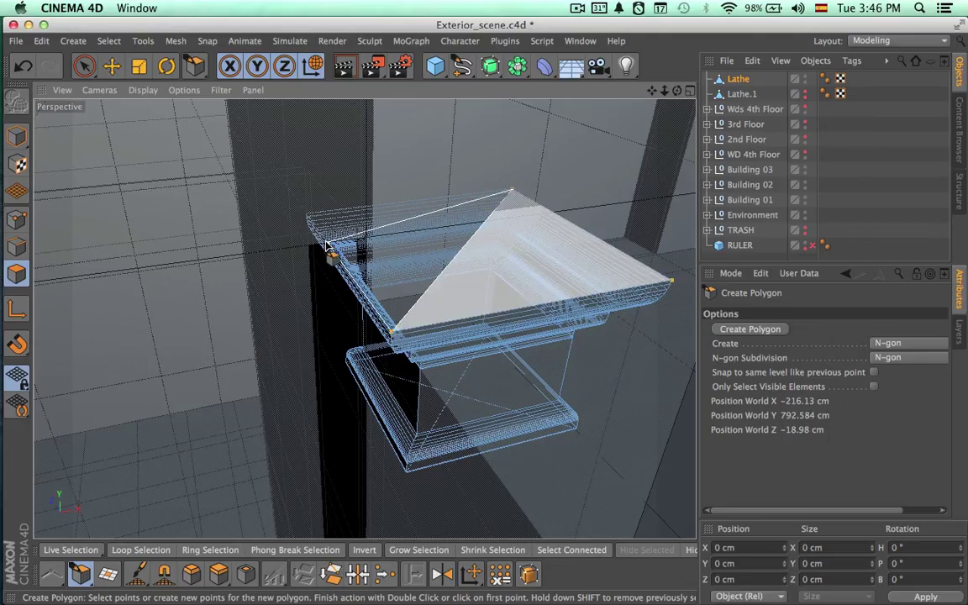
pyautogui.doubleClick(307, 215)
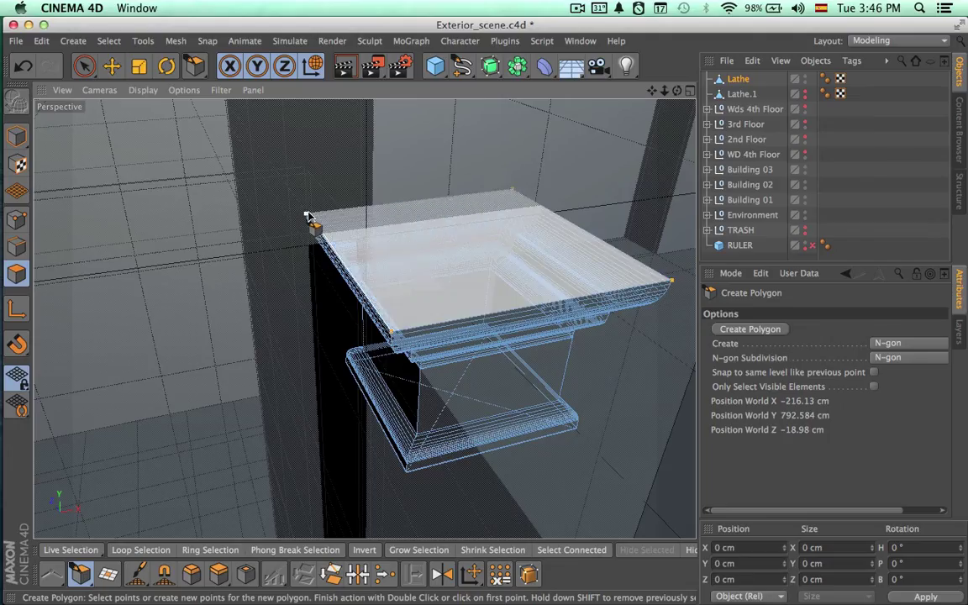
# Live-select the triangular faces on the capital's underside and delete them.
pyautogui.moveTo(475, 285)
pyautogui.keyDown('alt'); pyautogui.mouseDown()
pyautogui.moveTo(481, 226)
pyautogui.moveTo(491, 229)
pyautogui.moveTo(479, 416)
pyautogui.moveTo(462, 450)
pyautogui.moveTo(521, 493)
pyautogui.moveTo(460, 166)
pyautogui.moveTo(467, 227)
pyautogui.mouseUp(); pyautogui.keyUp('alt')
pyautogui.press('space')
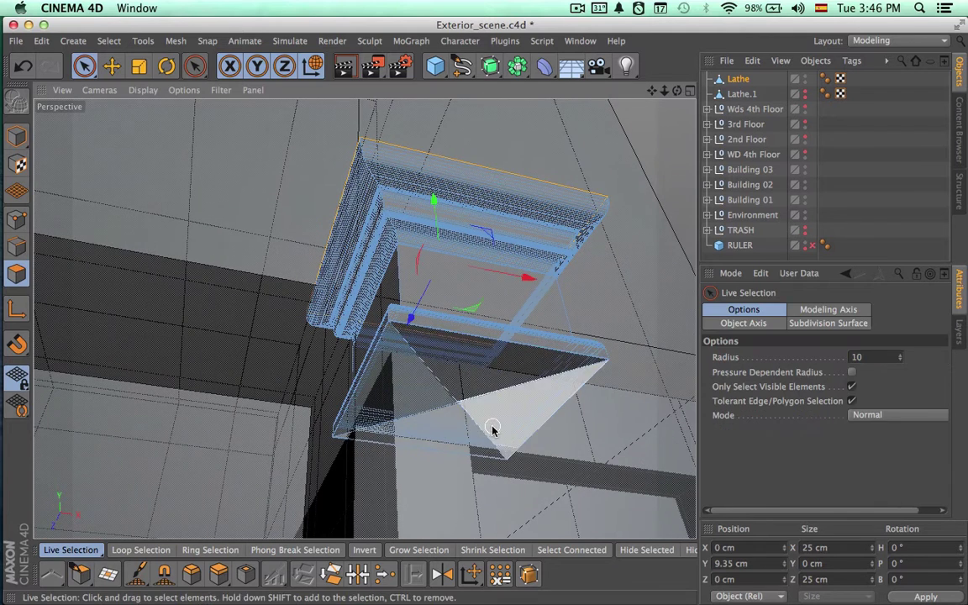
pyautogui.click(458, 398)
pyautogui.click(547, 441)
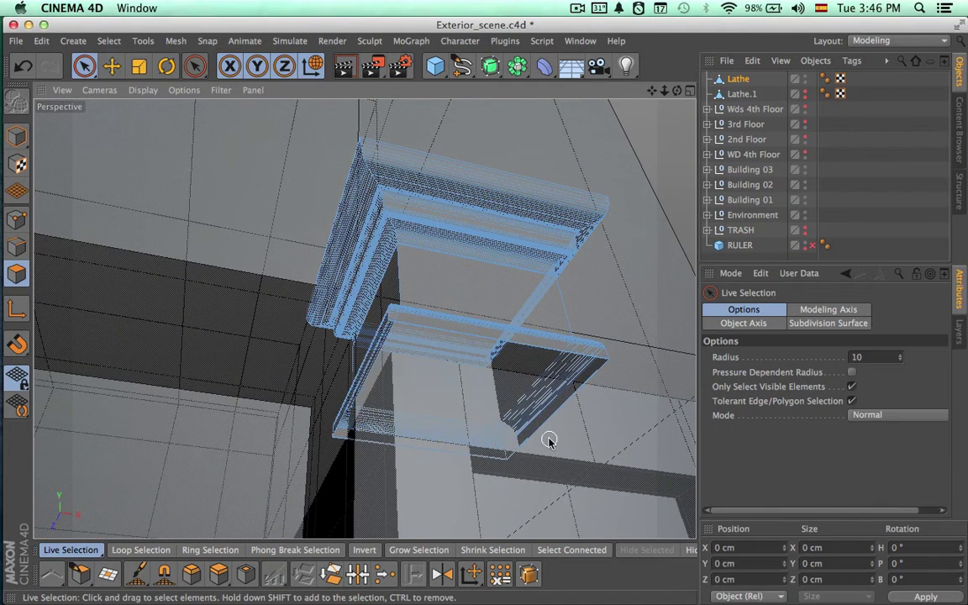
# Close the capital's open underside with a single N-gon through its four corner points using Create Polygon.
pyautogui.click(108, 574)
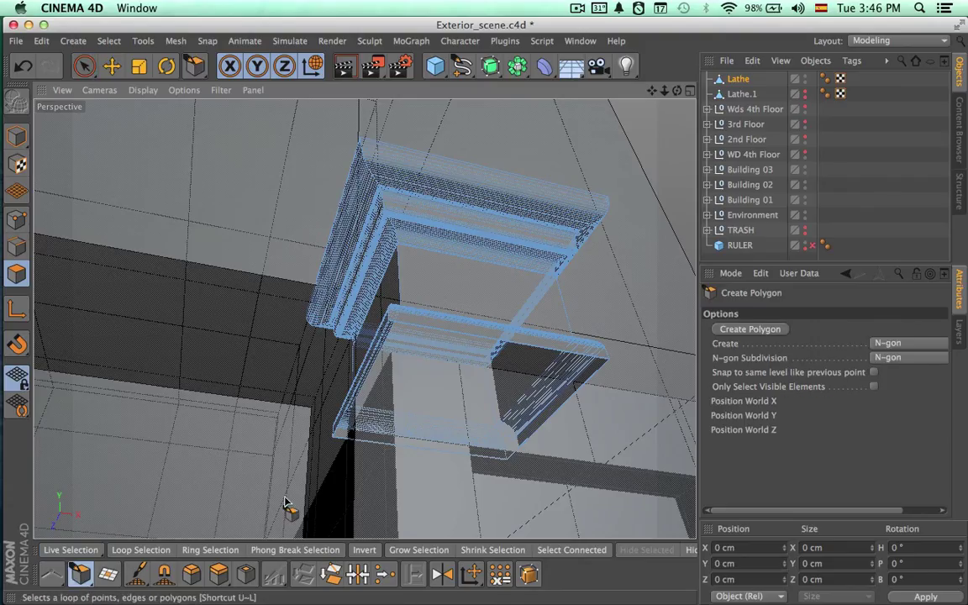
pyautogui.click(333, 437)
pyautogui.click(507, 458)
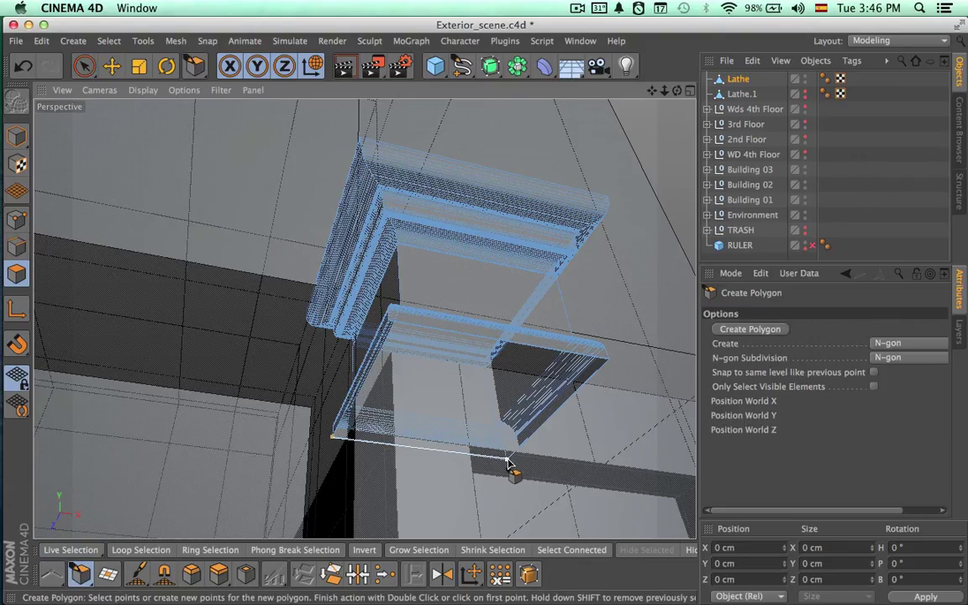
pyautogui.click(608, 361)
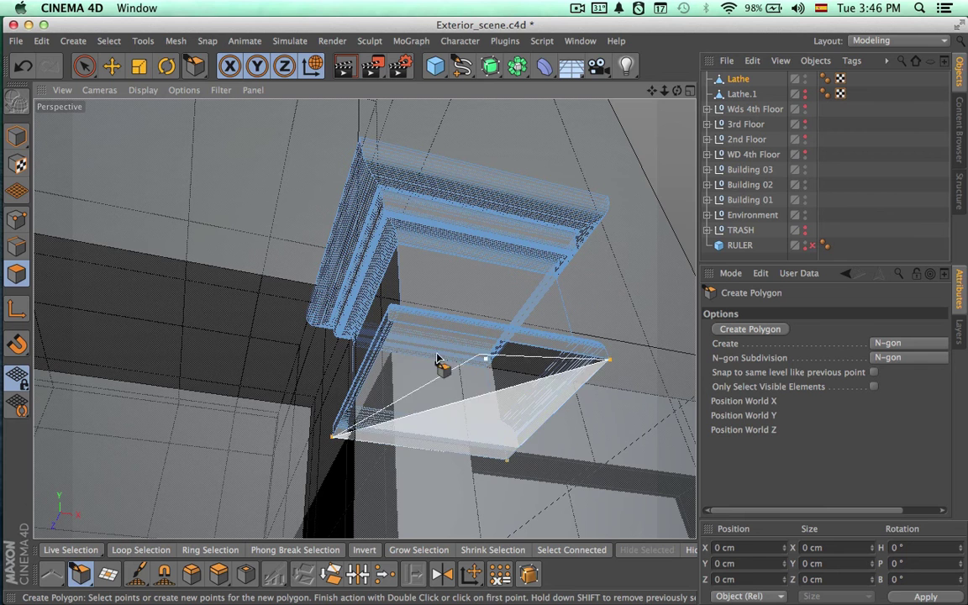
pyautogui.doubleClick(389, 321)
pyautogui.keyDown('alt'); pyautogui.moveTo(501, 336); pyautogui.dragTo(492, 506); pyautogui.keyUp('alt')
pyautogui.keyDown('alt'); pyautogui.moveTo(559, 386); pyautogui.dragTo(452, 412); pyautogui.keyUp('alt')
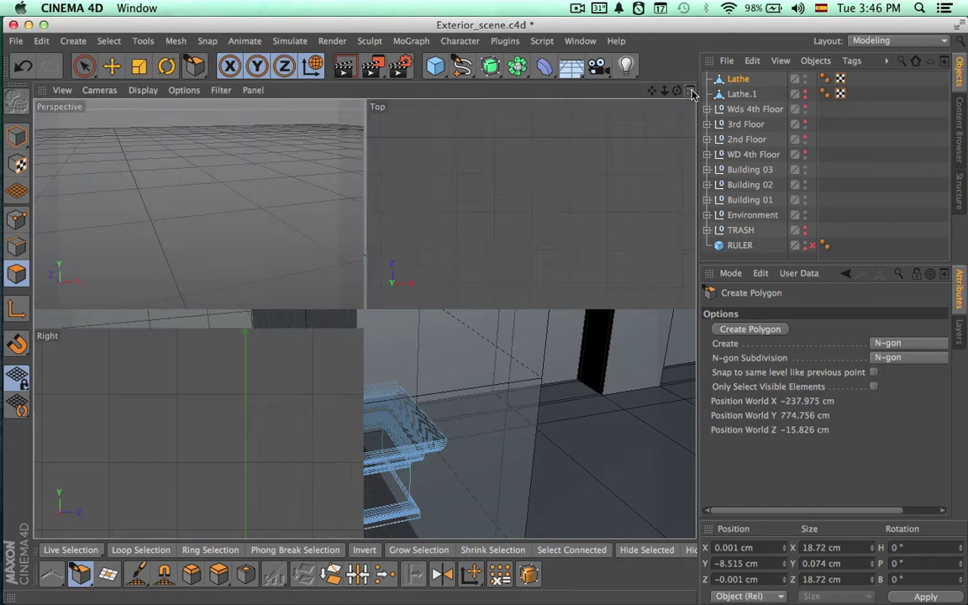
# In the Top view, live-select the capital's front and back edges, including hidden ones, and cut them with Edge Cut at subdivision 1.
pyautogui.click(689, 90)
pyautogui.click(689, 91)
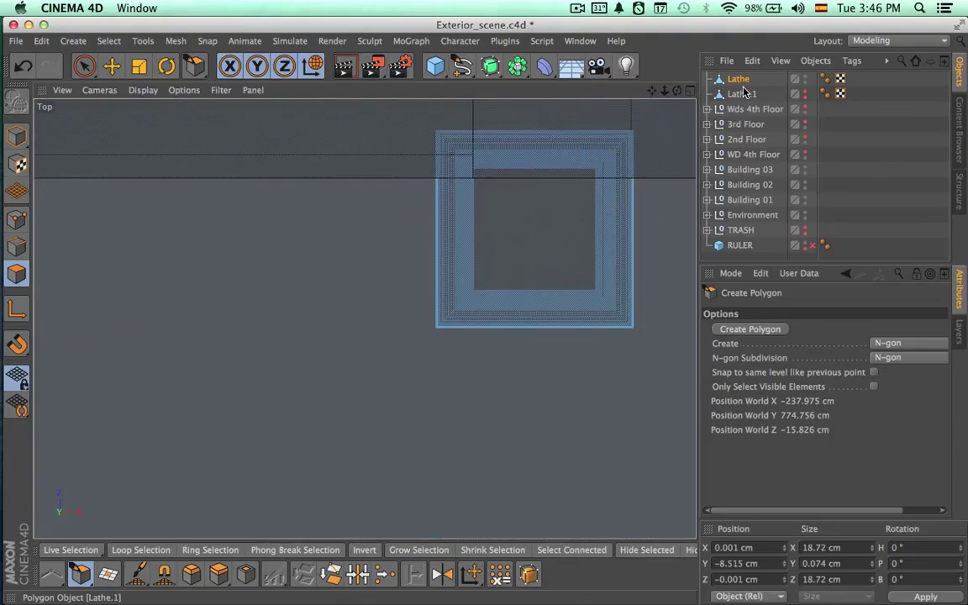
pyautogui.click(17, 245)
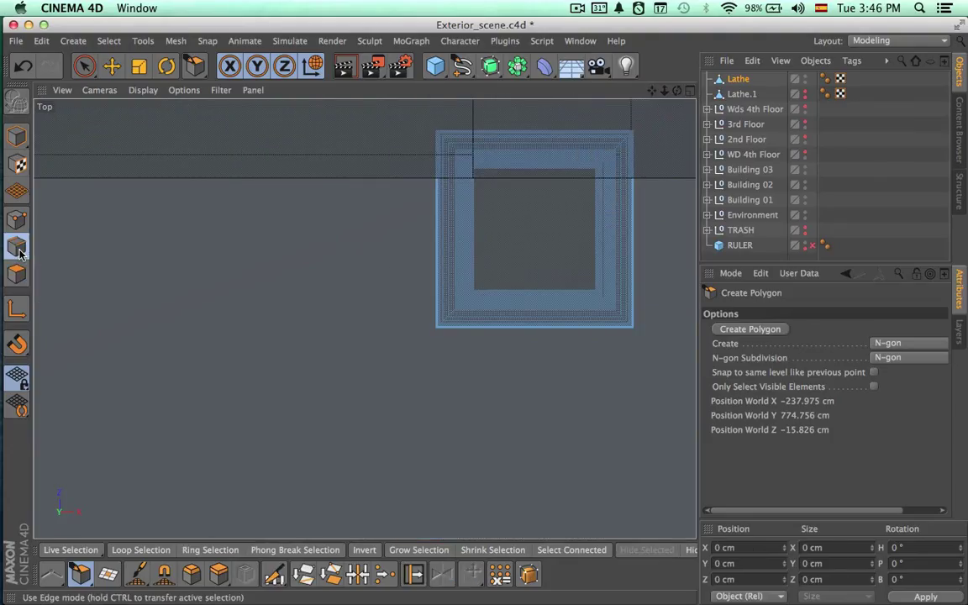
pyautogui.click(525, 327)
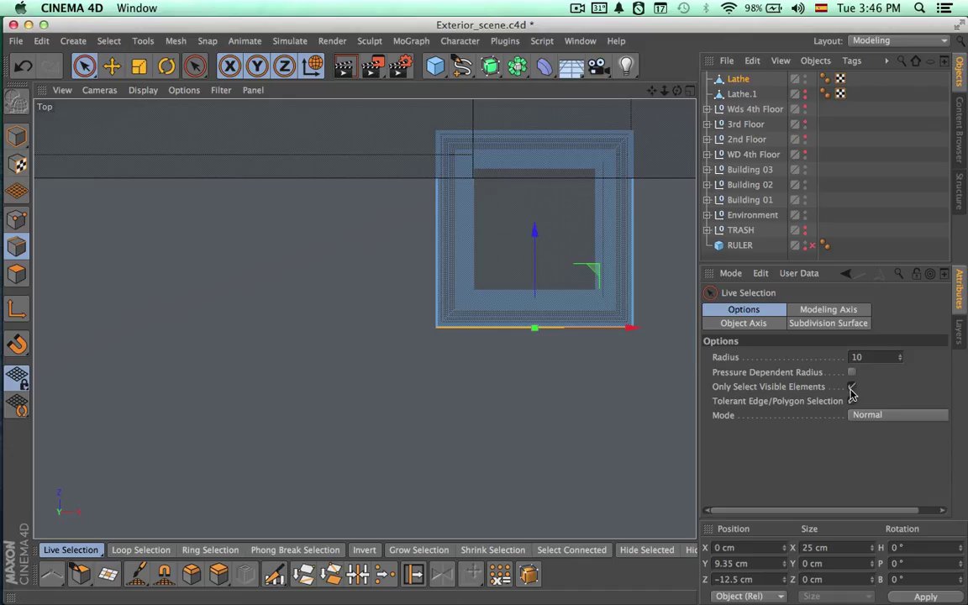
pyautogui.click(851, 386)
pyautogui.moveTo(551, 356); pyautogui.dragTo(545, 124)
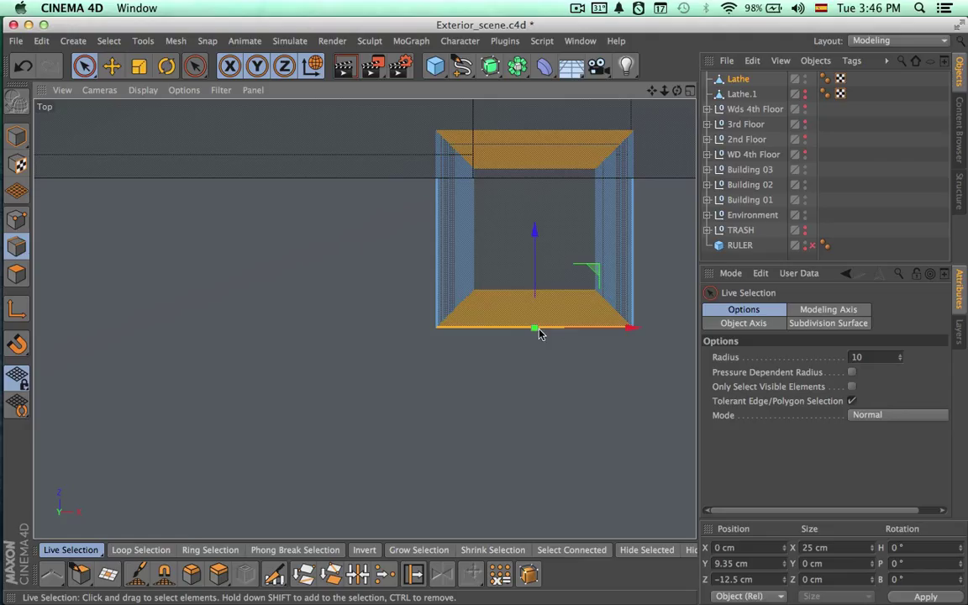
pyautogui.click(274, 573)
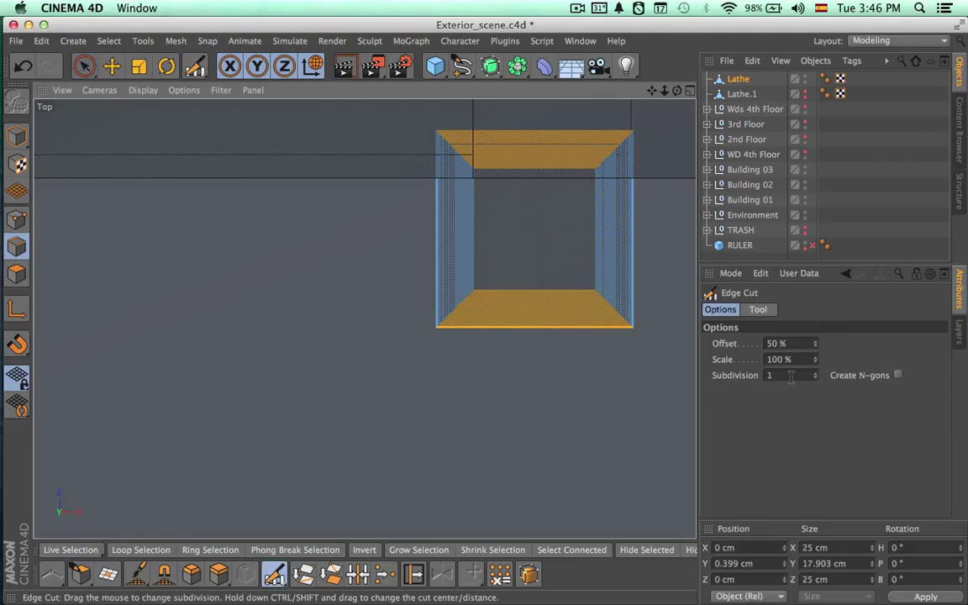
pyautogui.click(797, 375)
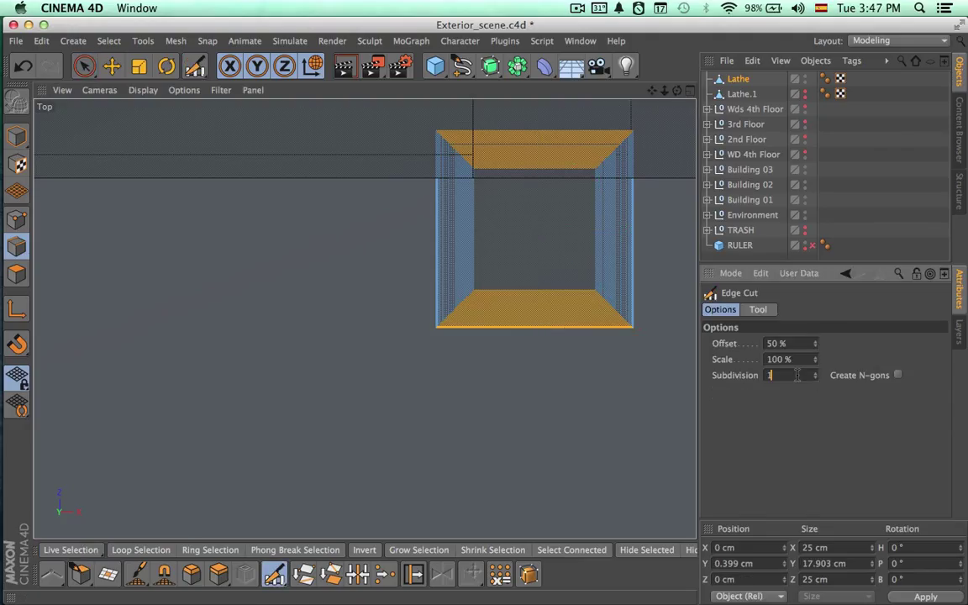
pyautogui.press('space')
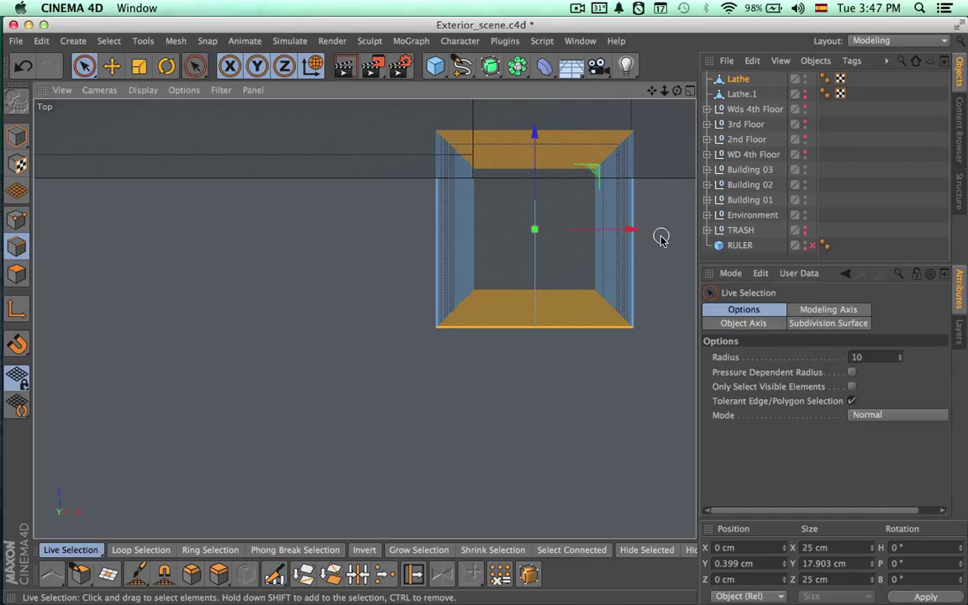
# Select the capital's left, right and middle lengthwise edges, cut them once with Edge Cut, and check the mesh in the Perspective view.
pyautogui.moveTo(659, 237); pyautogui.dragTo(416, 237)
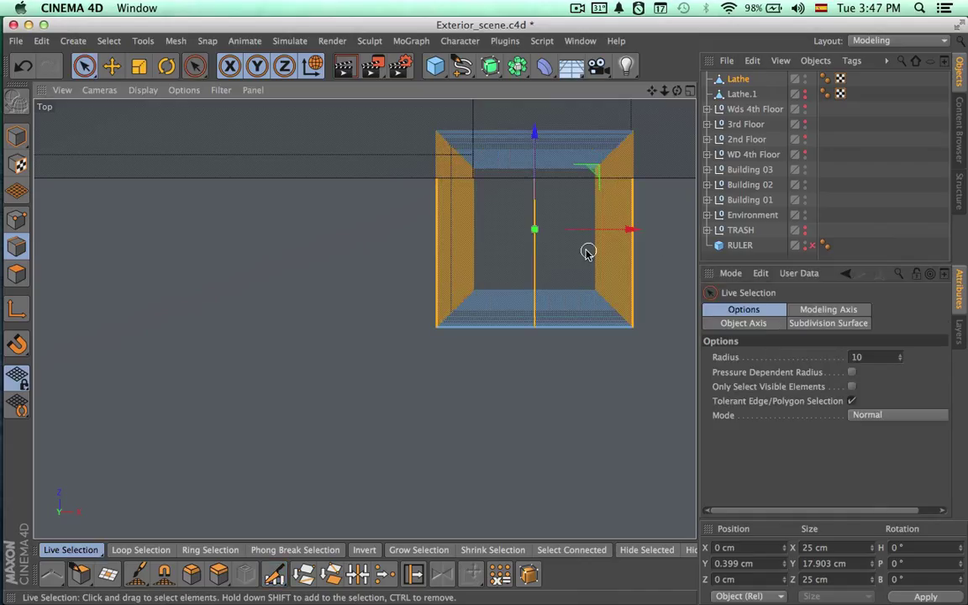
pyautogui.keyDown('alt'); pyautogui.moveTo(566, 351); pyautogui.dragTo(506, 363, button='middle'); pyautogui.keyUp('alt')
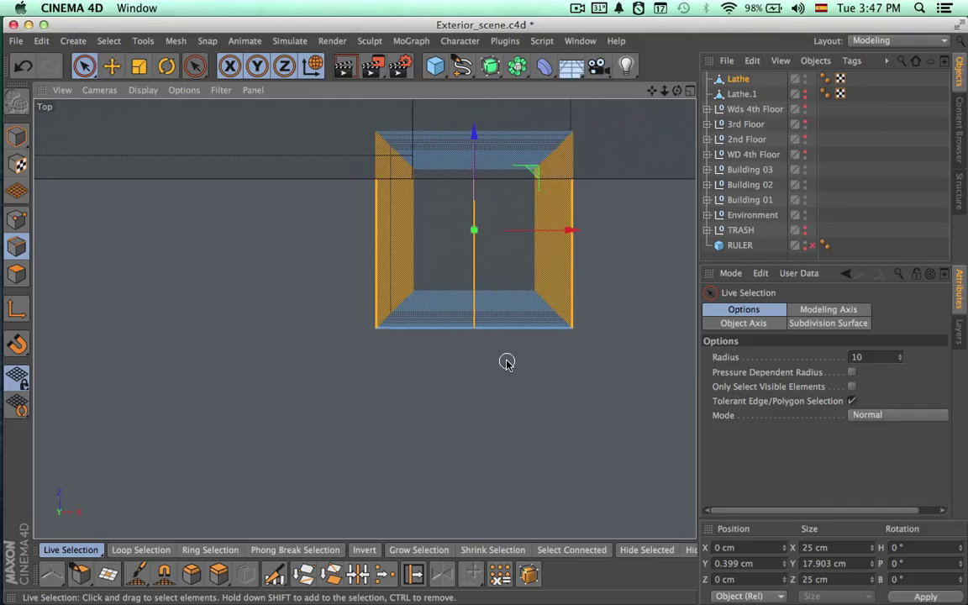
pyautogui.press('space')
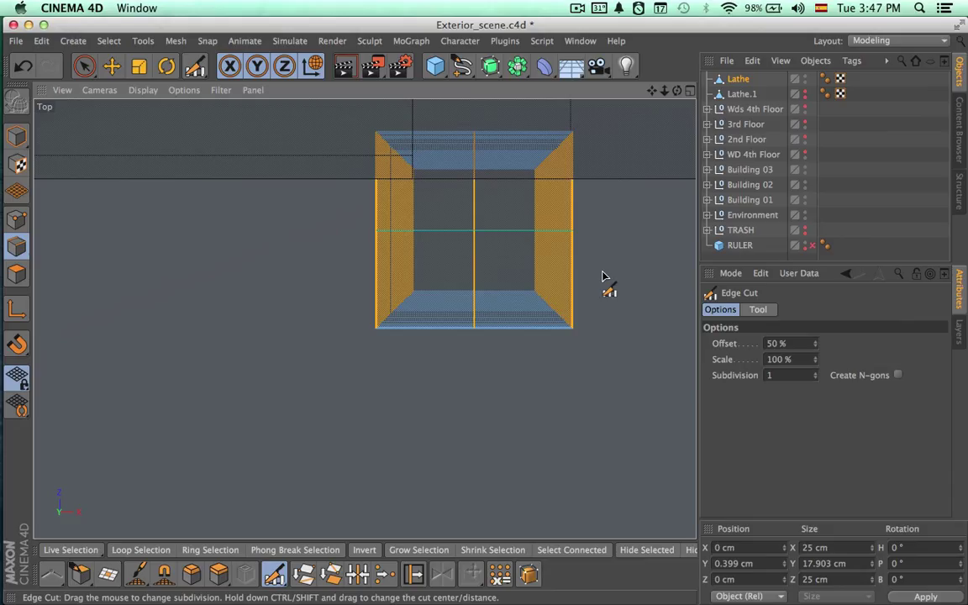
pyautogui.press('super+z')
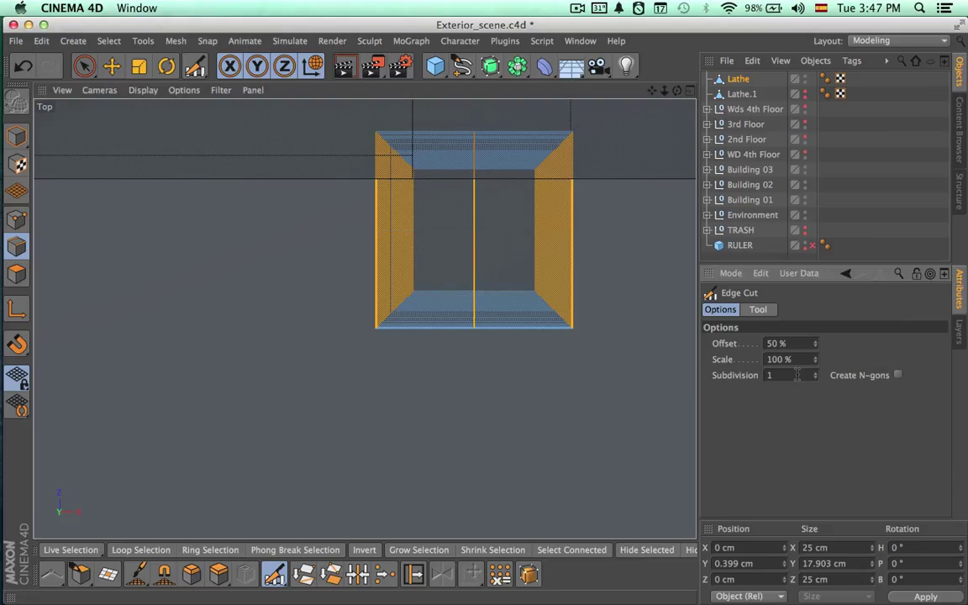
pyautogui.click(675, 91)
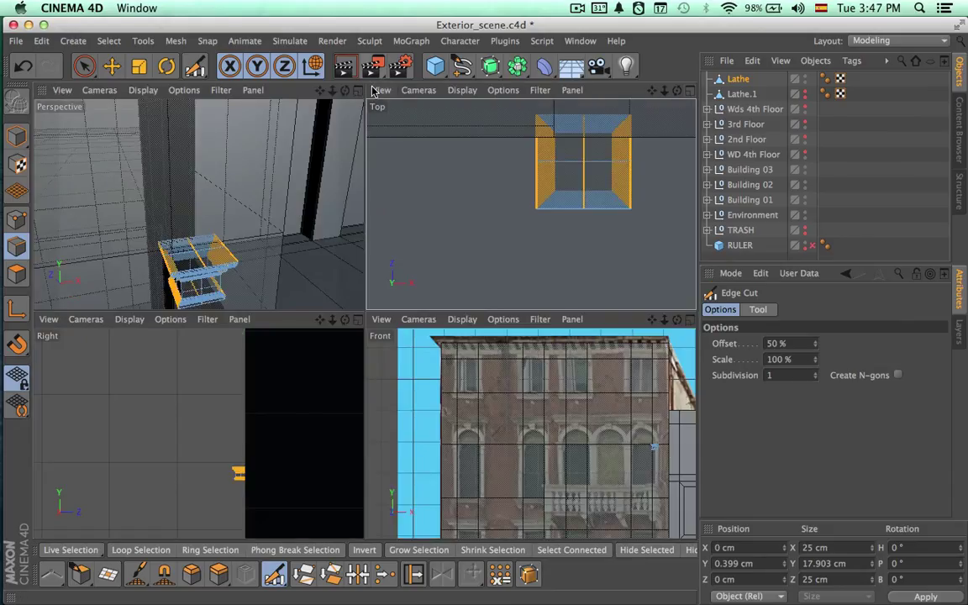
pyautogui.click(361, 92)
pyautogui.moveTo(429, 329)
pyautogui.keyDown('alt'); pyautogui.mouseDown()
pyautogui.moveTo(431, 295)
pyautogui.moveTo(426, 314)
pyautogui.mouseUp(); pyautogui.keyUp('alt')
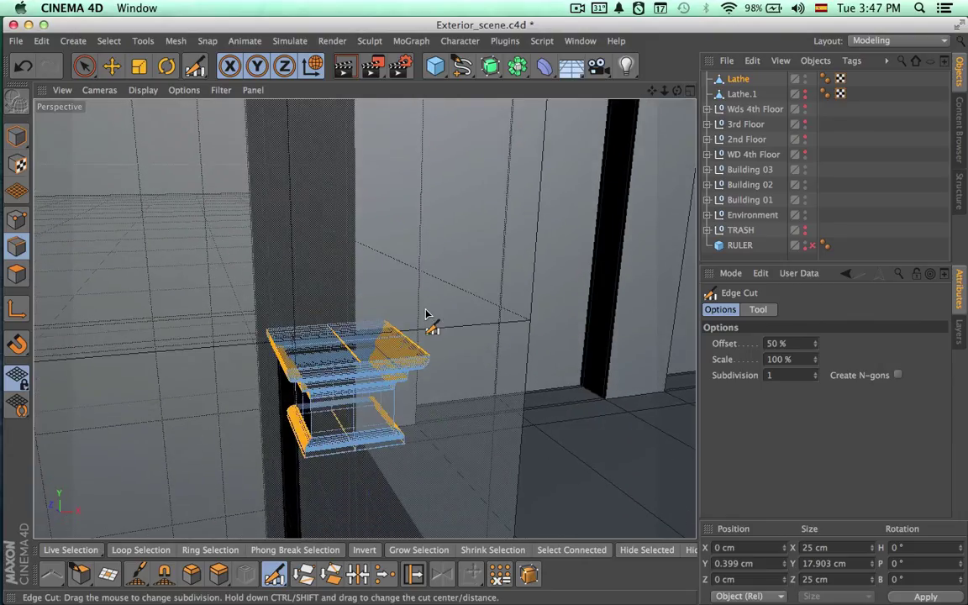
# Return to the Top view and undo both edge cuts on the capital.
pyautogui.click(689, 93)
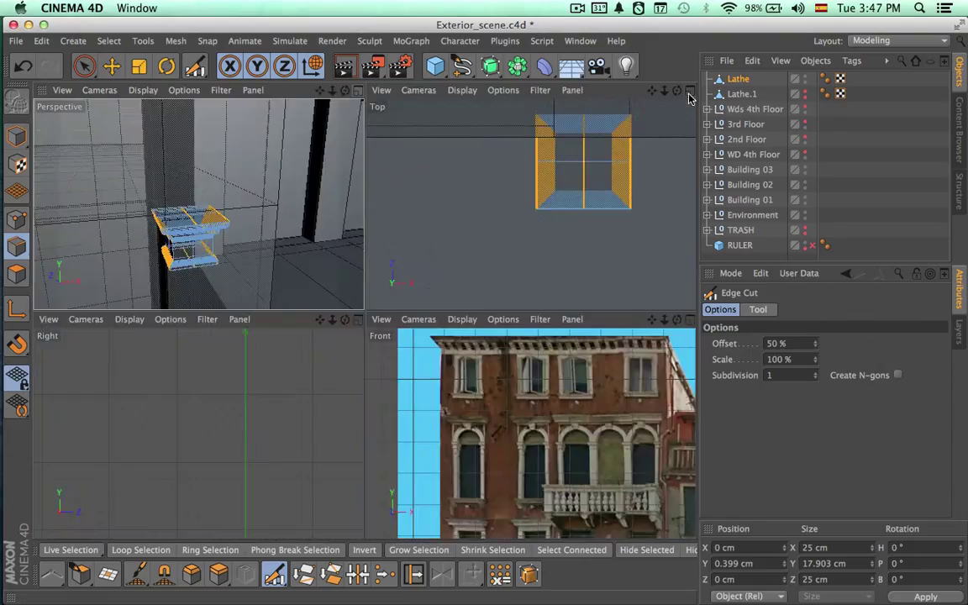
pyautogui.click(689, 92)
pyautogui.keyDown('alt'); pyautogui.moveTo(569, 380); pyautogui.dragTo(451, 375, button='right'); pyautogui.keyUp('alt')
pyautogui.keyDown('alt'); pyautogui.moveTo(532, 409); pyautogui.dragTo(493, 405, button='middle'); pyautogui.keyUp('alt')
pyautogui.keyDown('alt'); pyautogui.moveTo(471, 411); pyautogui.dragTo(568, 411, button='right'); pyautogui.keyUp('alt')
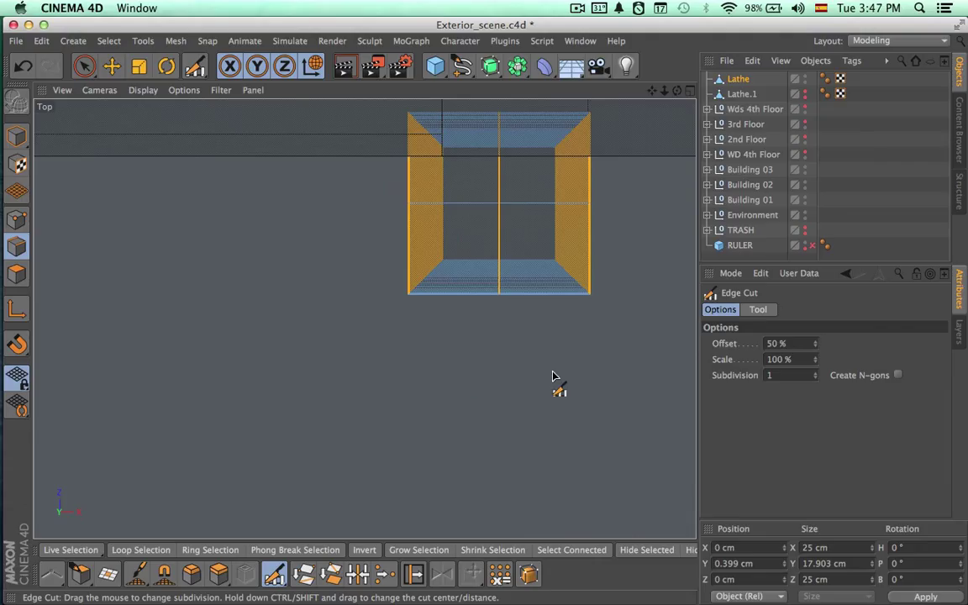
pyautogui.keyDown('alt'); pyautogui.moveTo(552, 376); pyautogui.dragTo(522, 424, button='middle'); pyautogui.keyUp('alt')
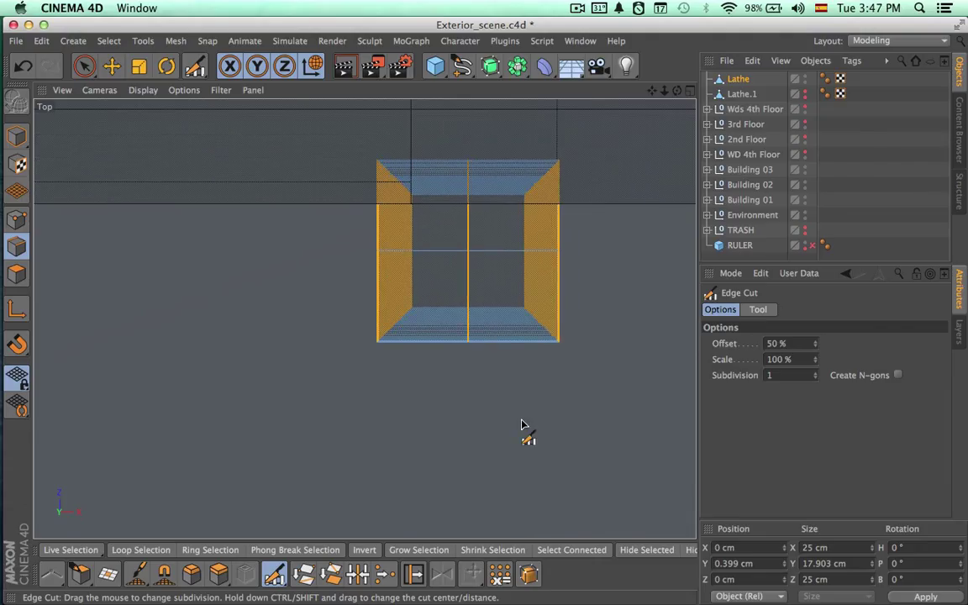
pyautogui.press('super+z')
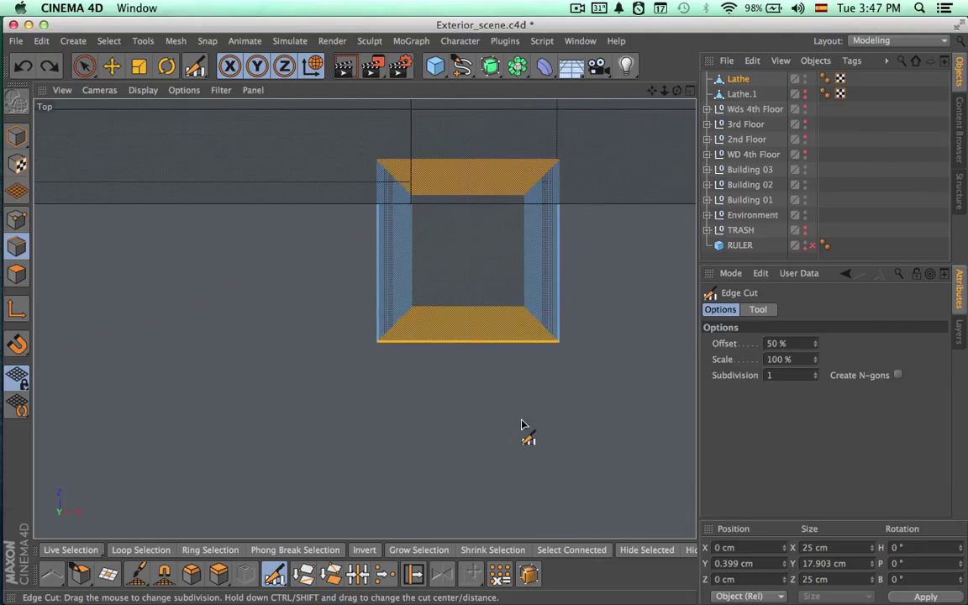
# Rectangle-select the capital's left-half points and move them along negative X to about -301 cm, stretching it across the windows.
pyautogui.click(84, 66)
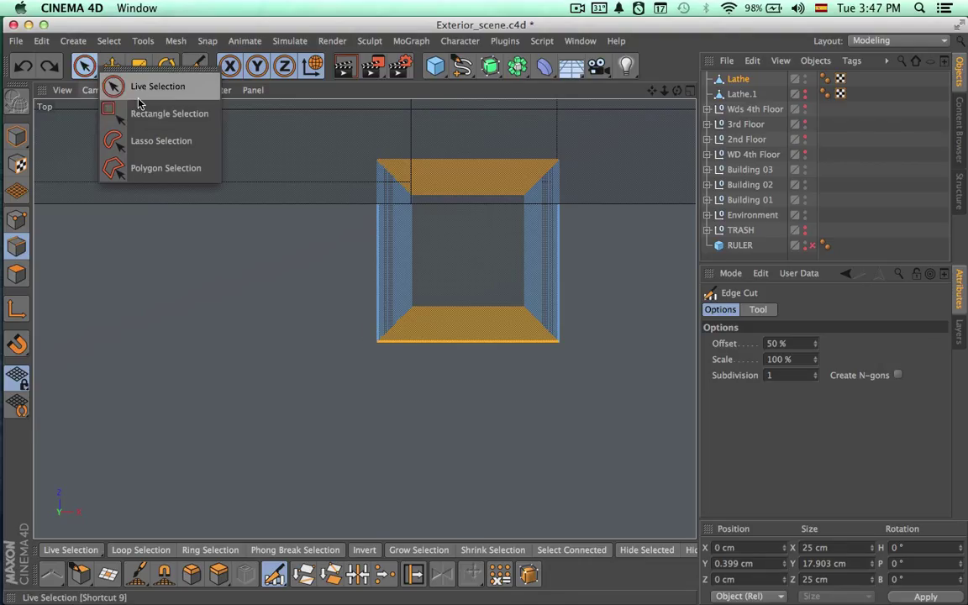
pyautogui.click(17, 219)
pyautogui.moveTo(315, 132); pyautogui.dragTo(466, 420)
pyautogui.scroll(-2, 537, 488)
pyautogui.keyDown('alt'); pyautogui.moveTo(465, 468); pyautogui.dragTo(250, 415, button='right'); pyautogui.keyUp('alt')
pyautogui.keyDown('alt'); pyautogui.moveTo(323, 409); pyautogui.dragTo(369, 328, button='middle'); pyautogui.keyUp('alt')
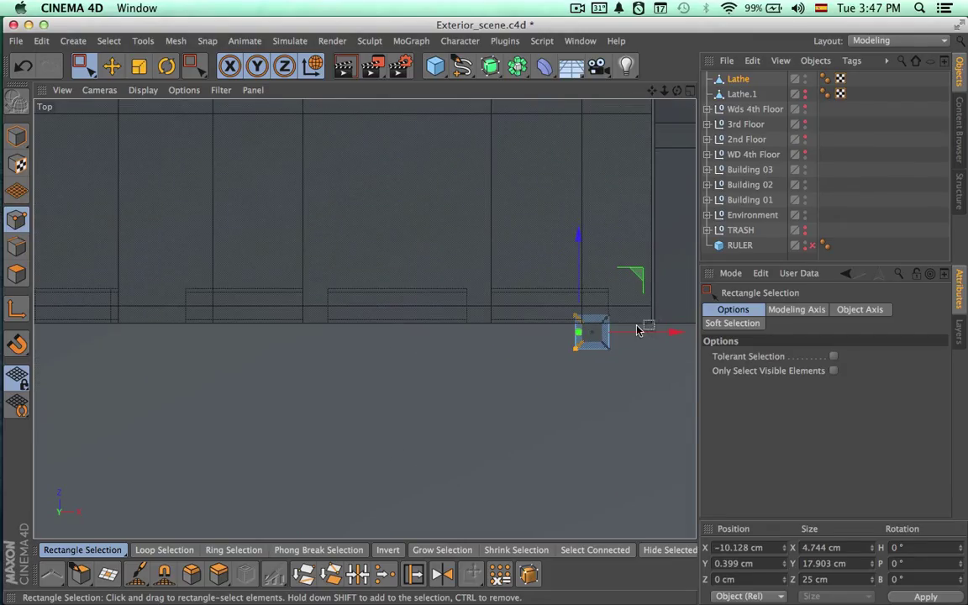
pyautogui.moveTo(677, 335); pyautogui.dragTo(288, 330)
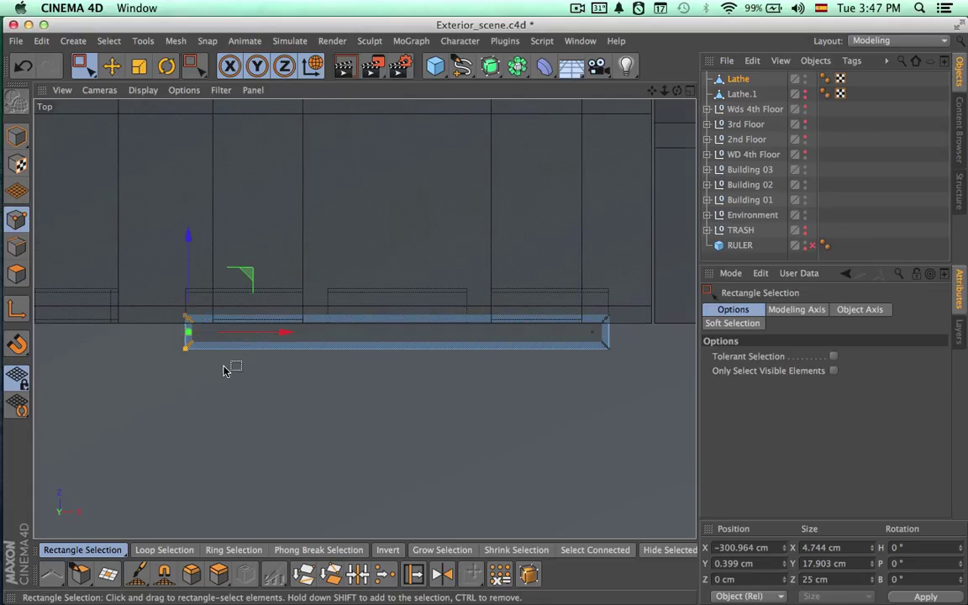
# Examine the stretched moulding up close in the Top view, checking its left end and length against the window openings.
pyautogui.keyDown('alt'); pyautogui.moveTo(224, 368); pyautogui.dragTo(378, 368, button='right'); pyautogui.keyUp('alt')
pyautogui.keyDown('alt'); pyautogui.moveTo(287, 379); pyautogui.dragTo(421, 436, button='middle'); pyautogui.keyUp('alt')
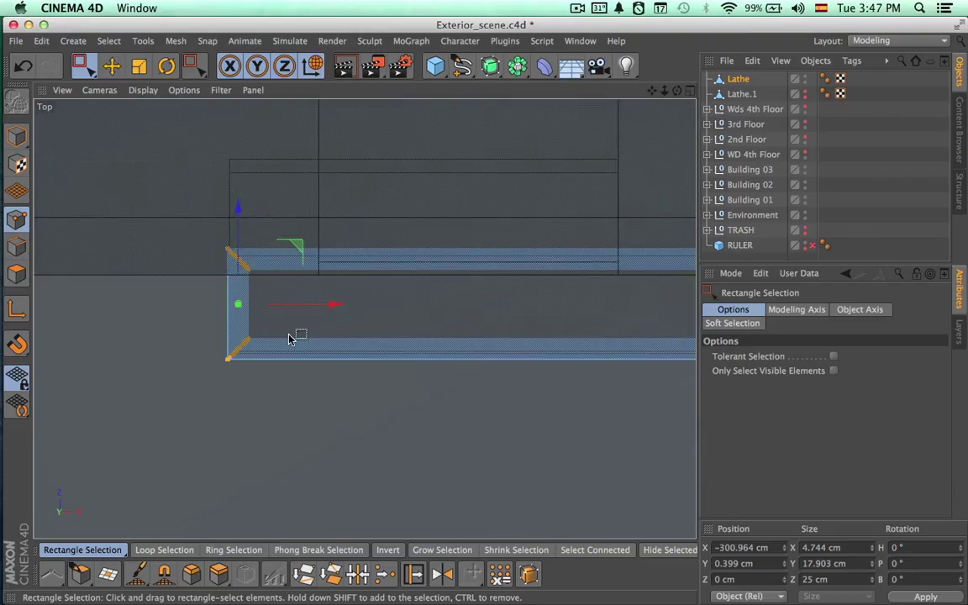
pyautogui.keyDown('alt'); pyautogui.moveTo(175, 315); pyautogui.dragTo(302, 322, button='right'); pyautogui.keyUp('alt')
pyautogui.moveTo(493, 376)
pyautogui.keyDown('alt'); pyautogui.mouseDown(button='middle')
pyautogui.moveTo(186, 342)
pyautogui.moveTo(84, 304)
pyautogui.mouseUp(button='middle'); pyautogui.keyUp('alt')
pyautogui.moveTo(485, 309)
pyautogui.keyDown('alt'); pyautogui.mouseDown(button='middle')
pyautogui.moveTo(126, 370)
pyautogui.moveTo(168, 316)
pyautogui.moveTo(252, 353)
pyautogui.moveTo(458, 318)
pyautogui.moveTo(375, 273)
pyautogui.moveTo(201, 366)
pyautogui.moveTo(476, 317)
pyautogui.moveTo(574, 324)
pyautogui.moveTo(618, 343)
pyautogui.mouseUp(button='middle'); pyautogui.keyUp('alt')
pyautogui.keyDown('alt'); pyautogui.moveTo(244, 348); pyautogui.dragTo(521, 307, button='middle'); pyautogui.keyUp('alt')
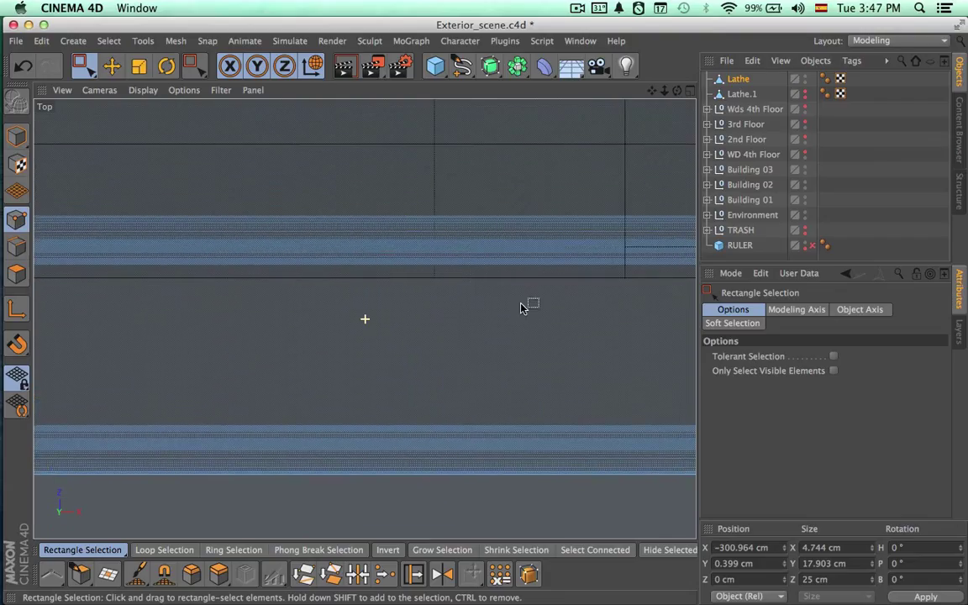
pyautogui.keyDown('alt'); pyautogui.moveTo(244, 299); pyautogui.dragTo(518, 306, button='middle'); pyautogui.keyUp('alt')
pyautogui.keyDown('alt'); pyautogui.moveTo(226, 377); pyautogui.dragTo(485, 314, button='middle'); pyautogui.keyUp('alt')
pyautogui.moveTo(168, 380)
pyautogui.keyDown('alt'); pyautogui.mouseDown(button='middle')
pyautogui.moveTo(351, 403)
pyautogui.moveTo(551, 406)
pyautogui.moveTo(544, 411)
pyautogui.mouseUp(button='middle'); pyautogui.keyUp('alt')
pyautogui.keyDown('alt'); pyautogui.moveTo(529, 458); pyautogui.dragTo(379, 420, button='right'); pyautogui.keyUp('alt')
pyautogui.keyDown('alt'); pyautogui.moveTo(380, 421); pyautogui.dragTo(100, 336, button='middle'); pyautogui.keyUp('alt')
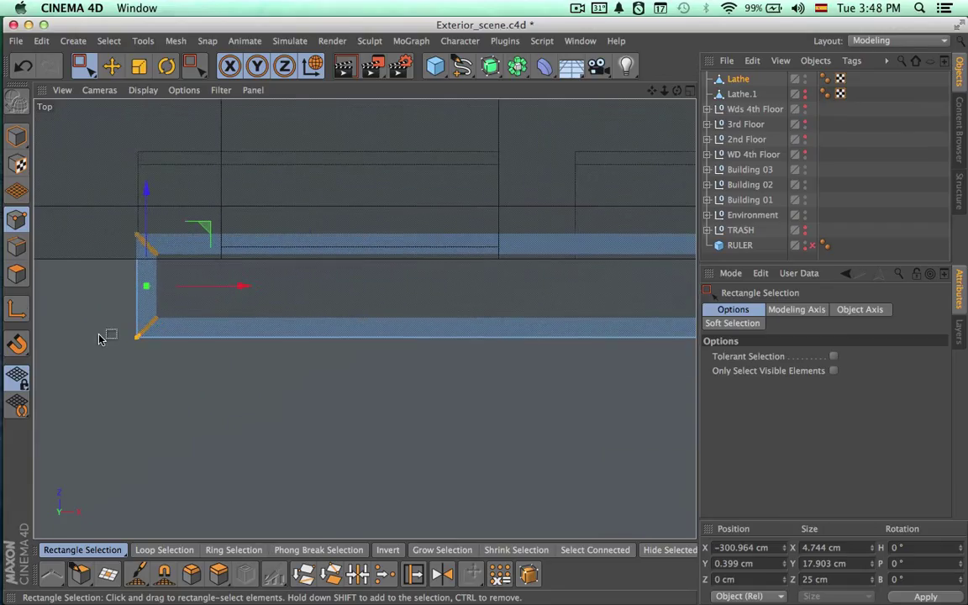
# Rectangle-select the stretched moulding's front points and pull them away from the facade to about Z -55 cm.
pyautogui.keyDown('alt'); pyautogui.moveTo(299, 418); pyautogui.dragTo(101, 365, button='right'); pyautogui.keyUp('alt')
pyautogui.keyDown('alt'); pyautogui.moveTo(268, 445); pyautogui.dragTo(212, 381, button='middle'); pyautogui.keyUp('alt')
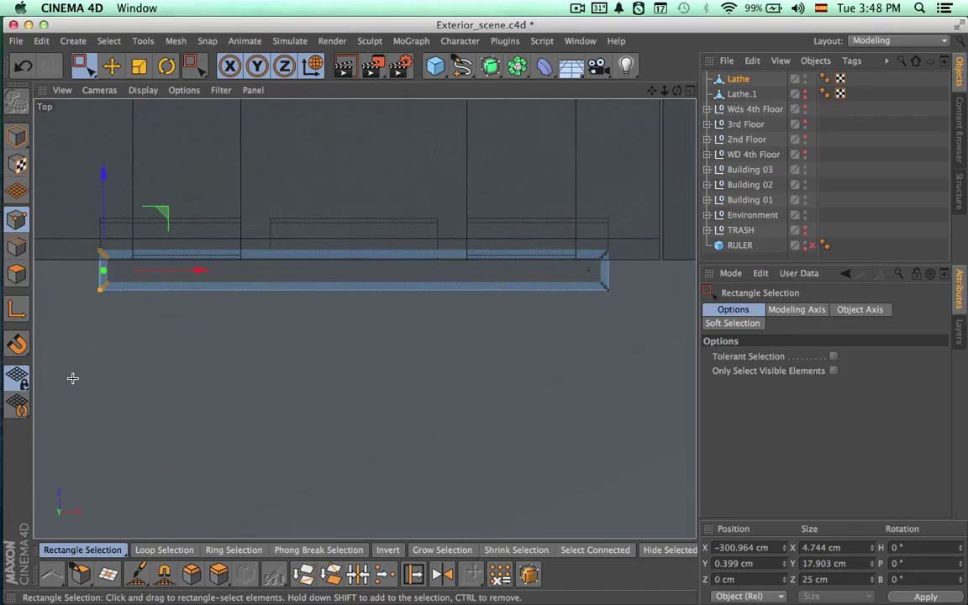
pyautogui.moveTo(72, 378); pyautogui.dragTo(708, 272)
pyautogui.moveTo(360, 181); pyautogui.dragTo(359, 266)
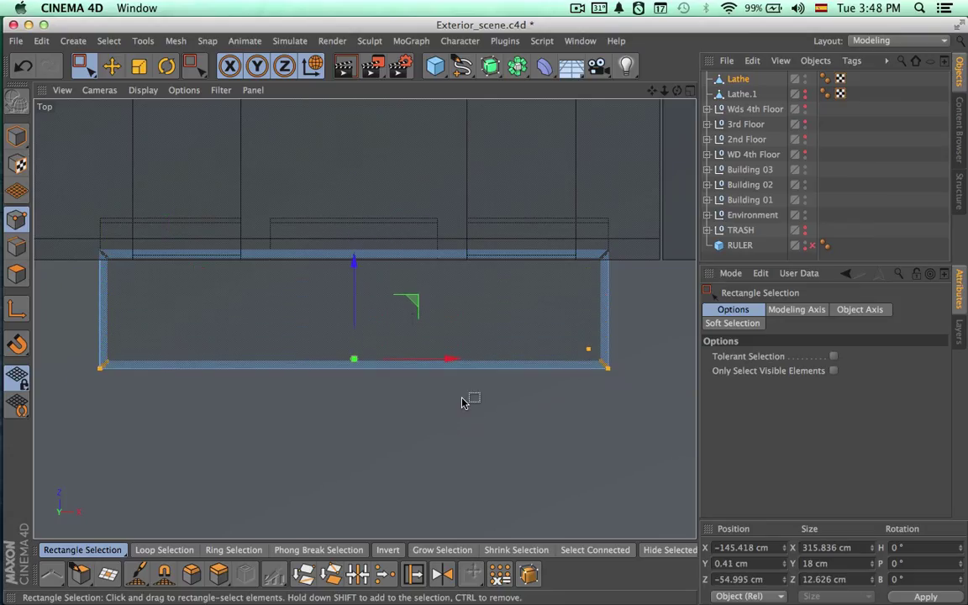
pyautogui.keyDown('alt'); pyautogui.moveTo(468, 411); pyautogui.dragTo(468, 365, button='middle'); pyautogui.keyUp('alt')
# Inspect the slab against the building facade in the Perspective view and render the view.
pyautogui.click(689, 92)
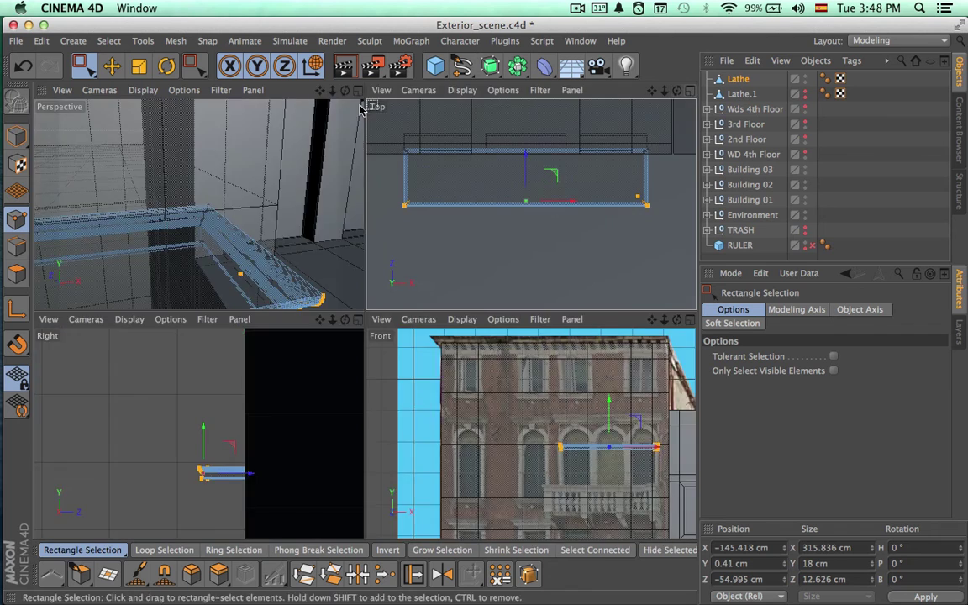
pyautogui.click(357, 90)
pyautogui.keyDown('alt'); pyautogui.moveTo(497, 313); pyautogui.dragTo(173, 332, button='right'); pyautogui.keyUp('alt')
pyautogui.keyDown('alt'); pyautogui.moveTo(365, 319); pyautogui.dragTo(321, 351); pyautogui.keyUp('alt')
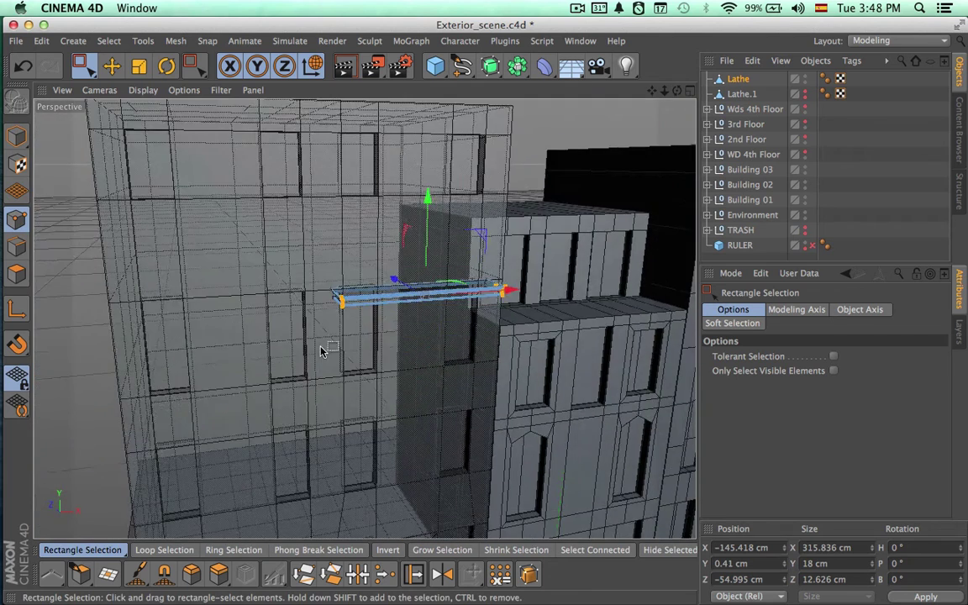
pyautogui.keyDown('alt'); pyautogui.moveTo(475, 415); pyautogui.dragTo(518, 453); pyautogui.keyUp('alt')
pyautogui.press('super+r')
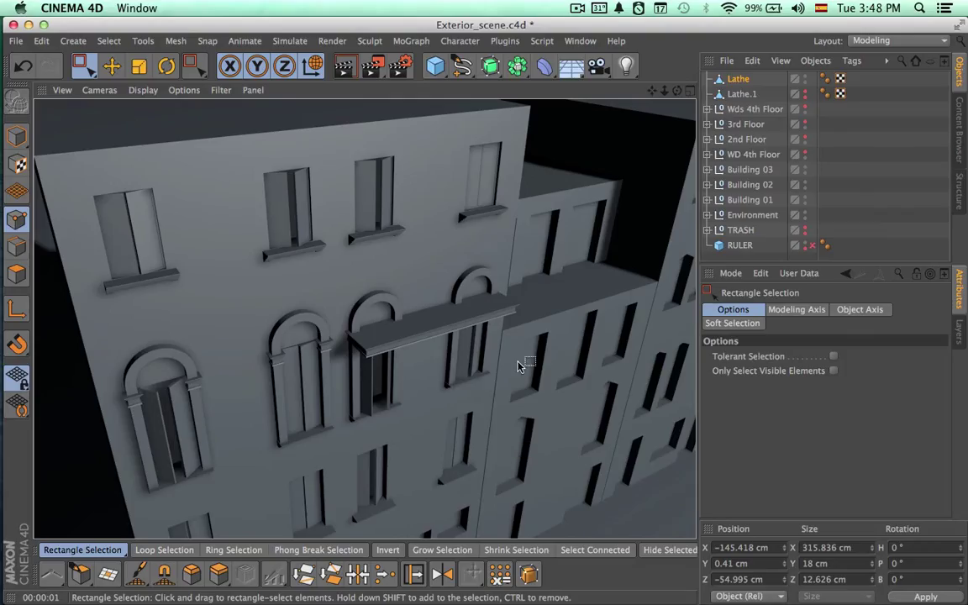
# Move the slab's front points farther out from the facade and set their Z position to -120 cm.
pyautogui.click(739, 78)
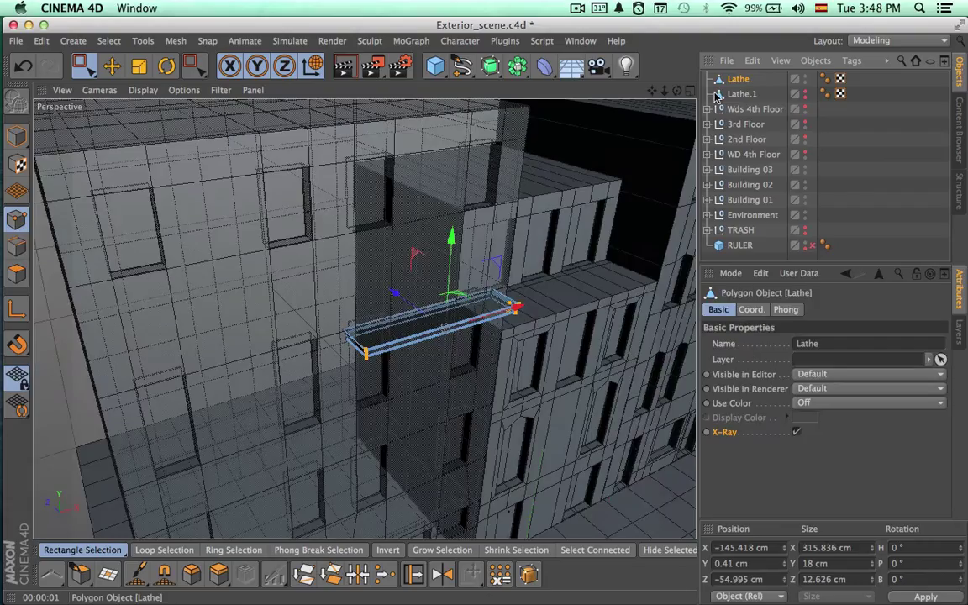
pyautogui.moveTo(397, 299); pyautogui.dragTo(417, 311)
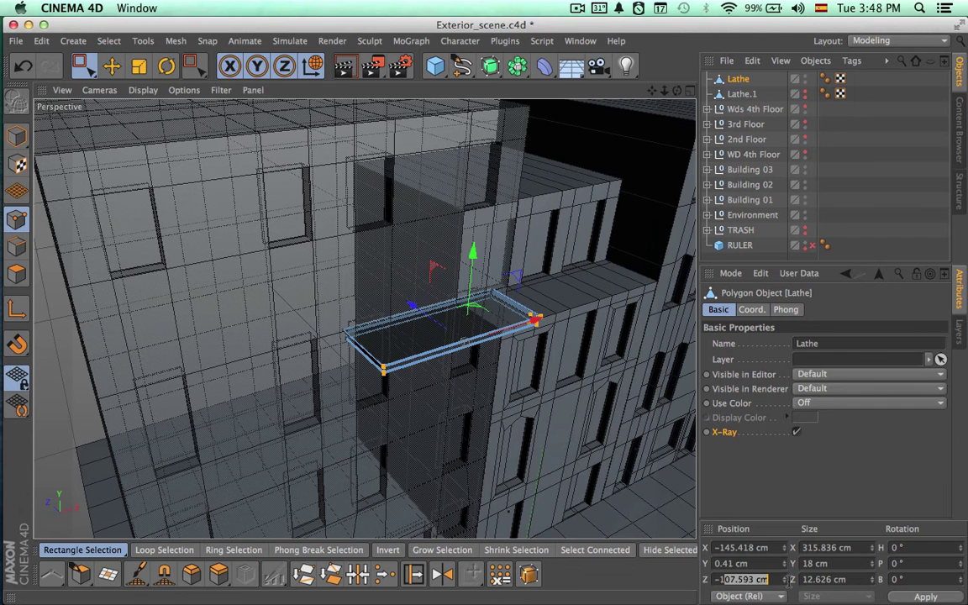
pyautogui.press('Return')
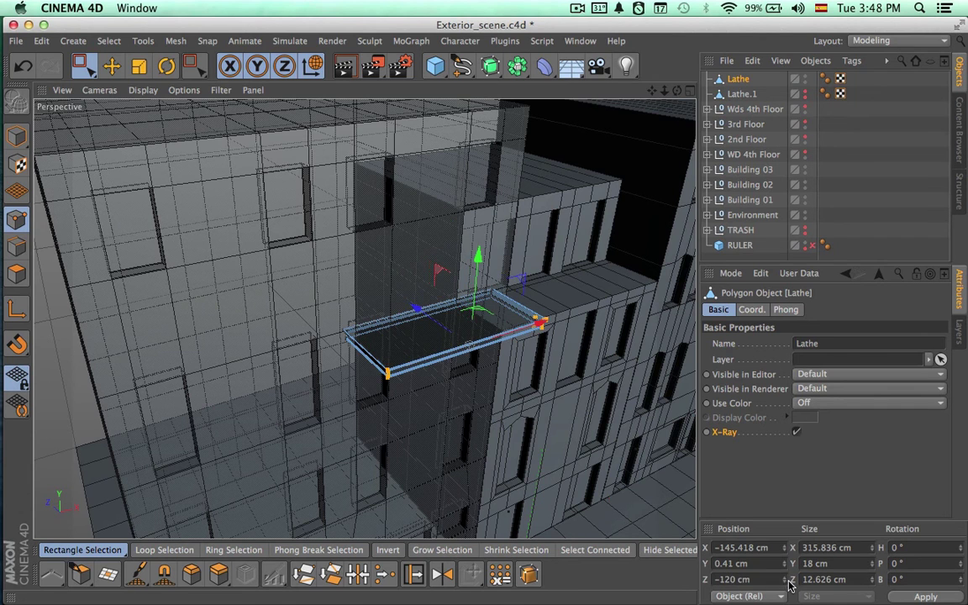
# Compare the slab's depth with the Google Earth reference photo, and set its front points' Z position to -100 cm.
pyautogui.keyDown('alt'); pyautogui.moveTo(492, 371); pyautogui.dragTo(541, 345); pyautogui.keyUp('alt')
pyautogui.press('super+Tab')
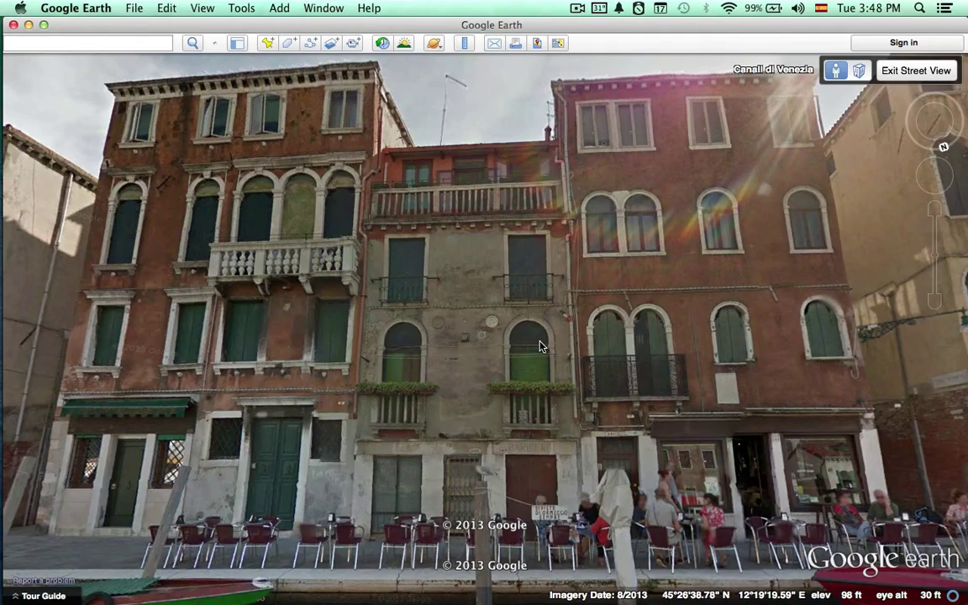
pyautogui.press('super+Tab')
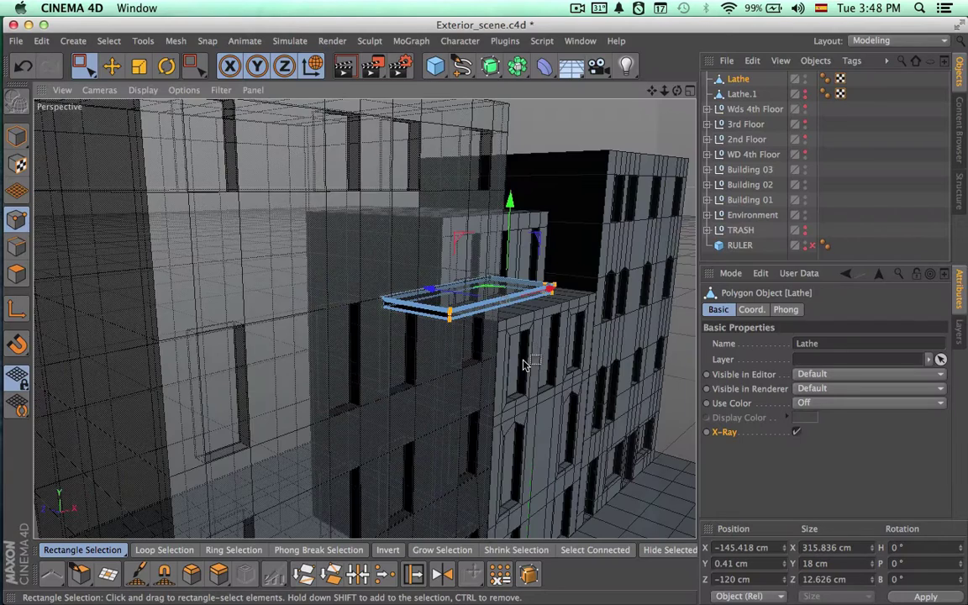
pyautogui.keyDown('alt'); pyautogui.moveTo(529, 361); pyautogui.dragTo(491, 389); pyautogui.keyUp('alt')
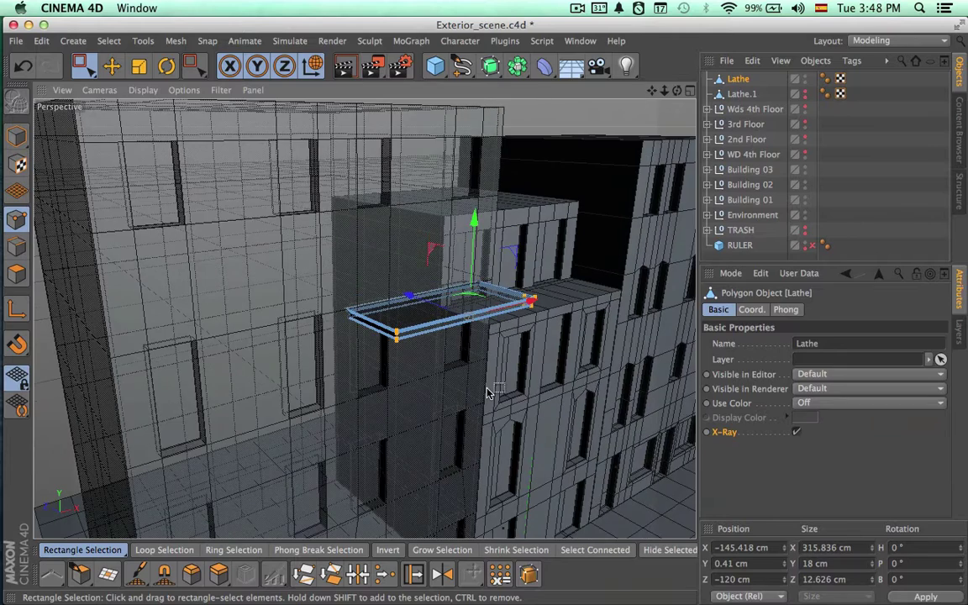
pyautogui.press('super+Tab')
pyautogui.press('super+Tab')
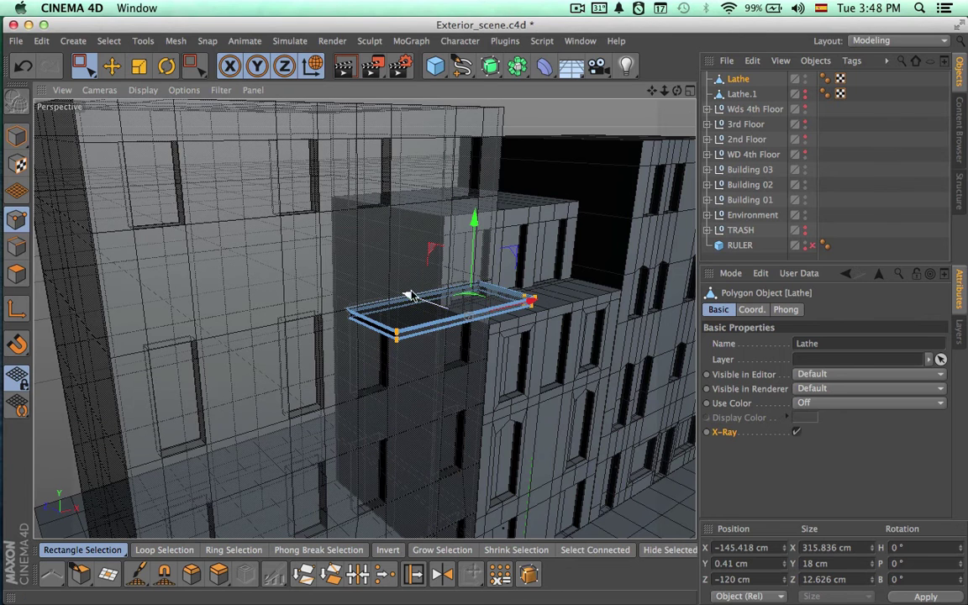
pyautogui.moveTo(373, 268); pyautogui.dragTo(413, 294)
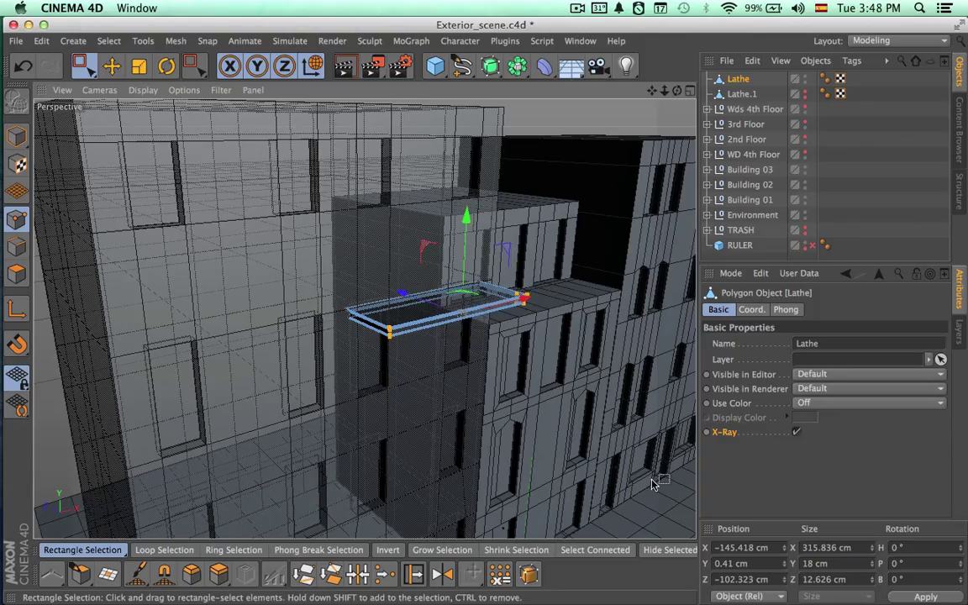
pyautogui.click(726, 580)
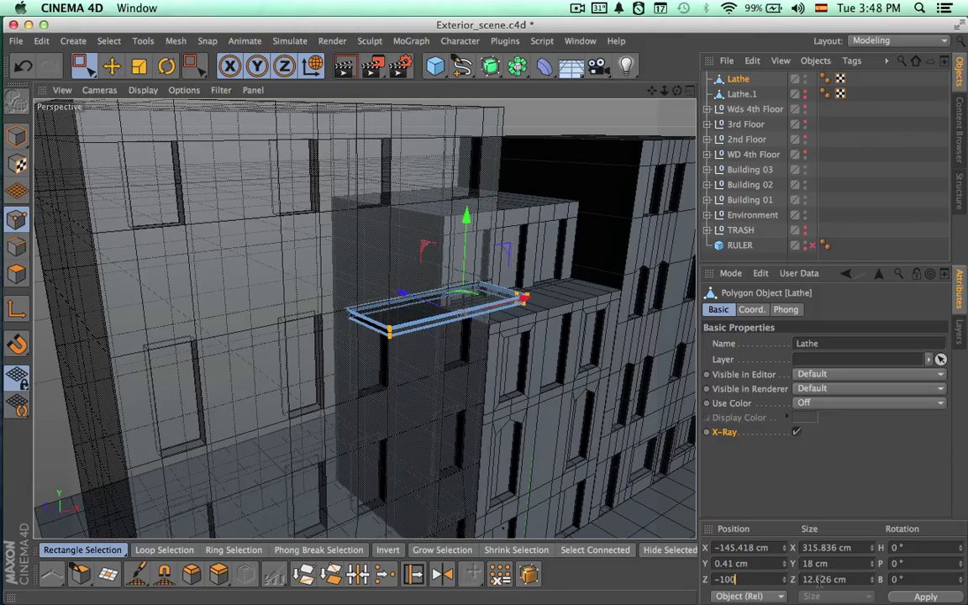
pyautogui.write('-100')
pyautogui.press('Return')
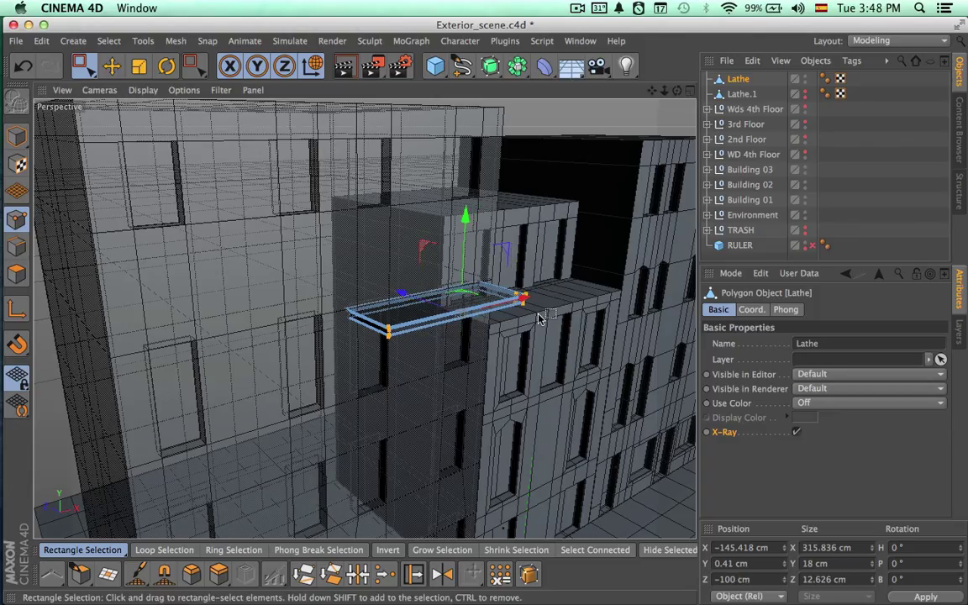
# Switch to object-level editing and lower the whole balcony slab along the facade to about Y 551 cm.
pyautogui.keyDown('alt'); pyautogui.moveTo(559, 365); pyautogui.dragTo(518, 328); pyautogui.keyUp('alt')
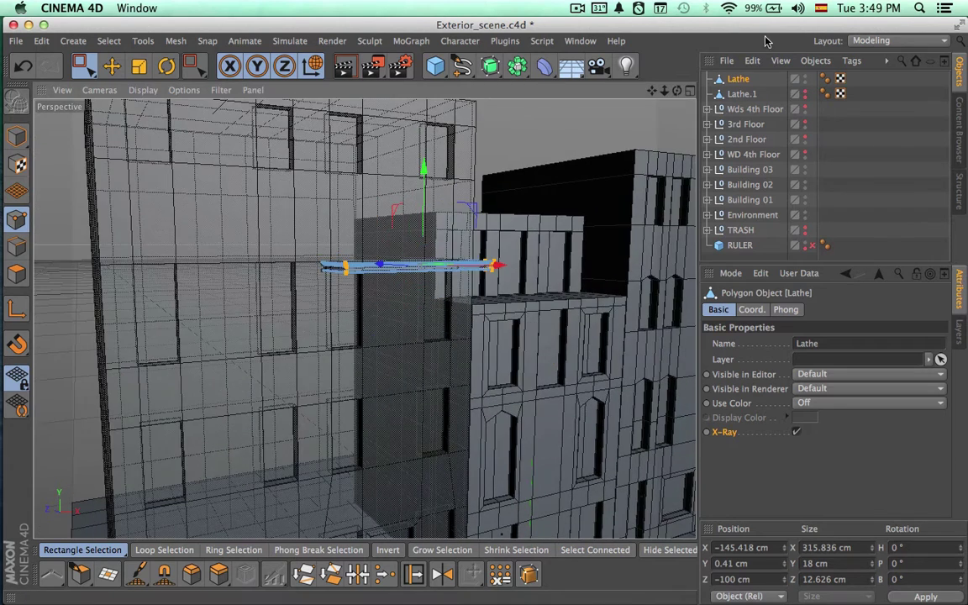
pyautogui.click(17, 136)
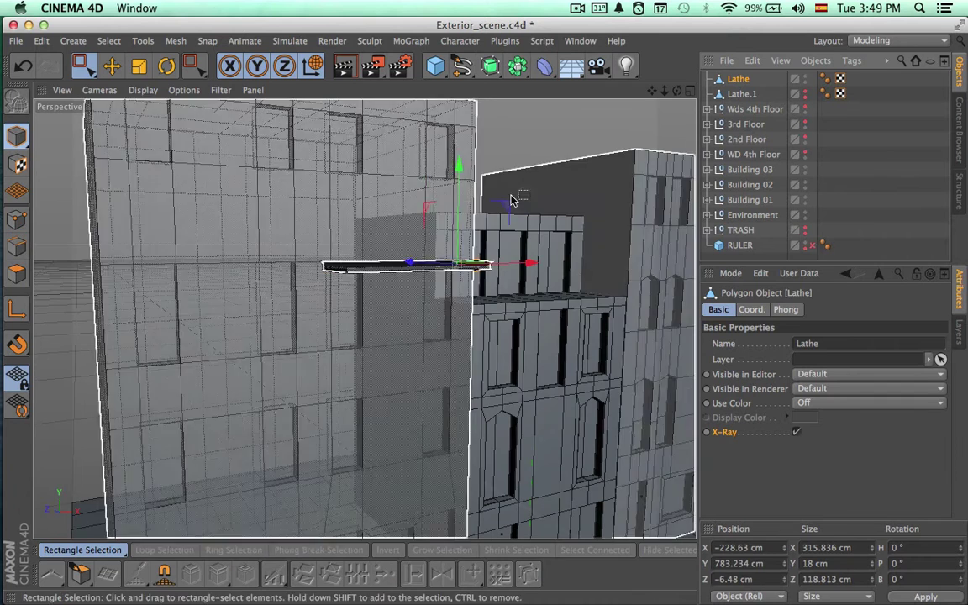
pyautogui.keyDown('alt'); pyautogui.moveTo(455, 182); pyautogui.dragTo(476, 304); pyautogui.keyUp('alt')
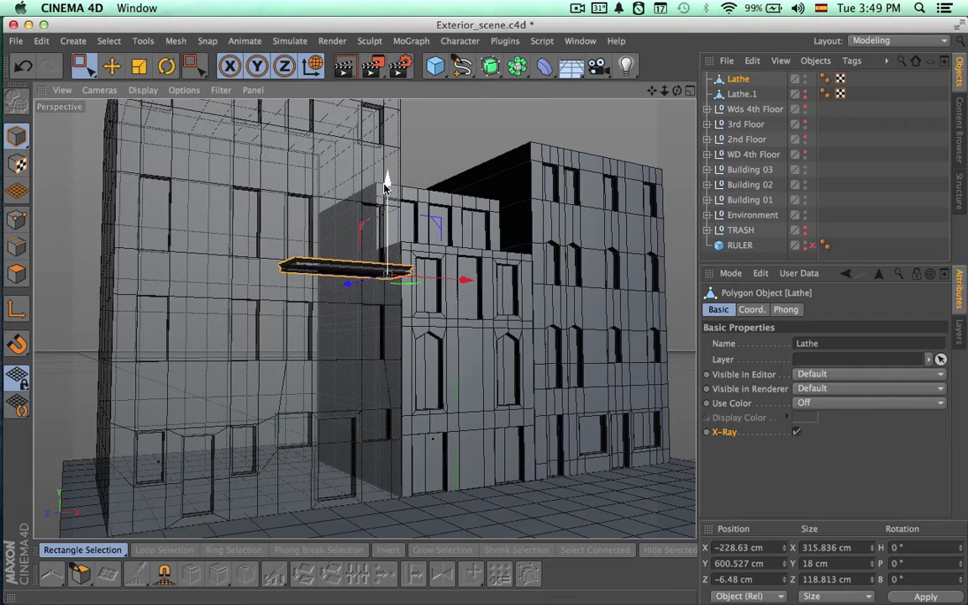
pyautogui.moveTo(384, 191); pyautogui.dragTo(387, 206)
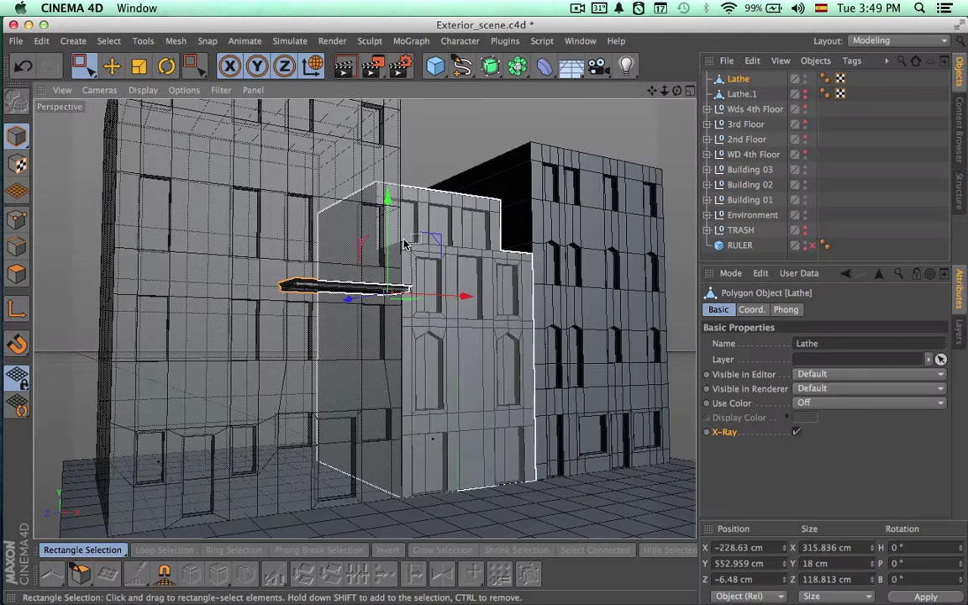
pyautogui.keyDown('alt'); pyautogui.moveTo(404, 319); pyautogui.dragTo(375, 332); pyautogui.keyUp('alt')
pyautogui.moveTo(384, 191); pyautogui.dragTo(386, 201)
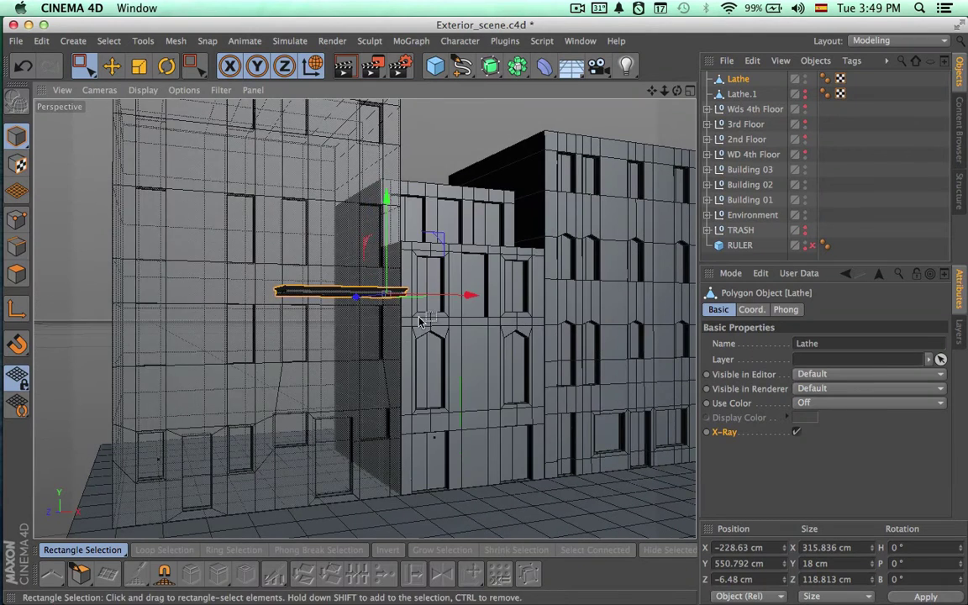
pyautogui.keyDown('alt'); pyautogui.moveTo(417, 327); pyautogui.dragTo(404, 378); pyautogui.keyUp('alt')
# Check the balcony in the Google Earth reference photo and add a cube primitive to the scene.
pyautogui.press('super+Tab')
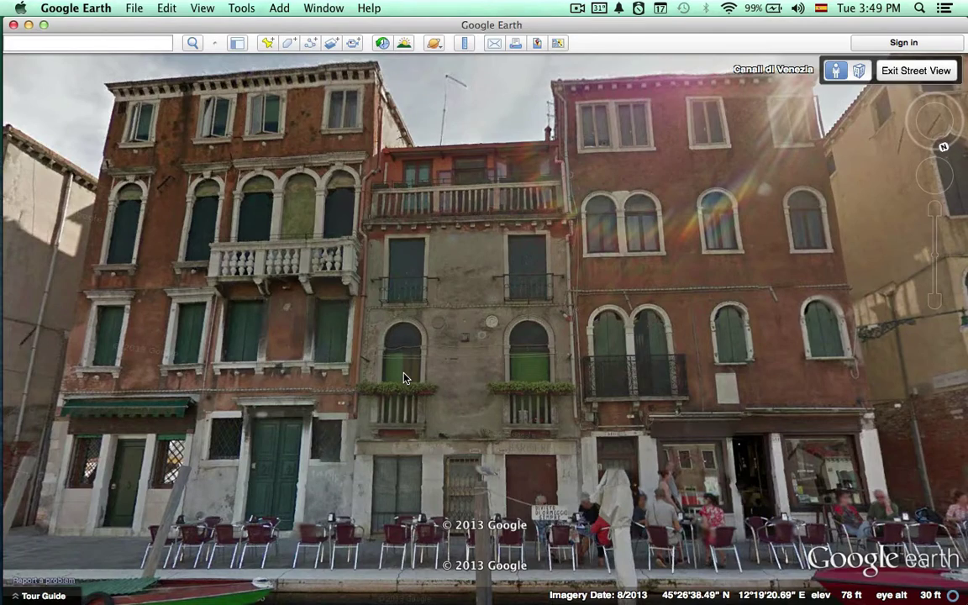
pyautogui.press('super+Tab')
pyautogui.click(435, 68)
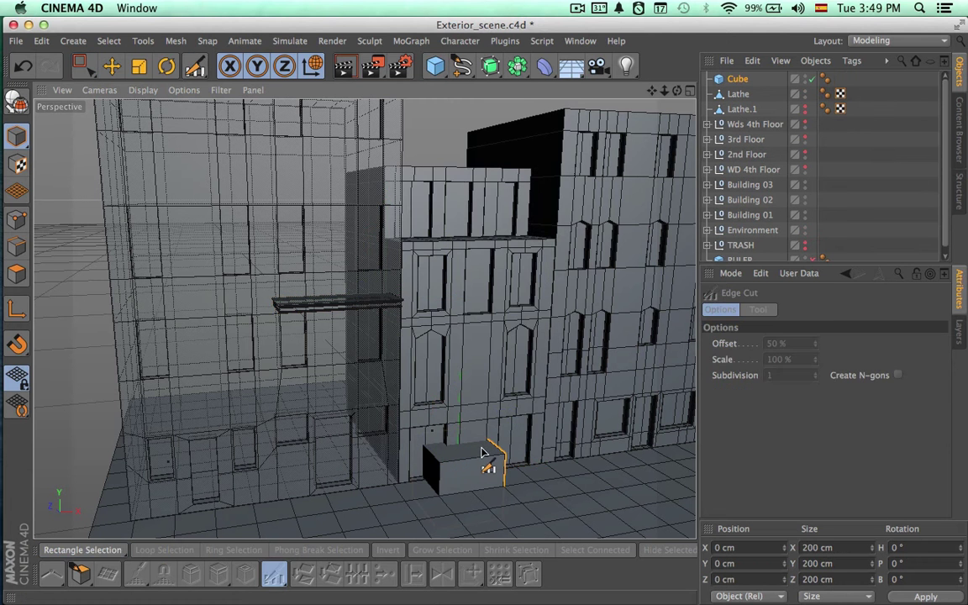
pyautogui.press('r')
pyautogui.press('t')
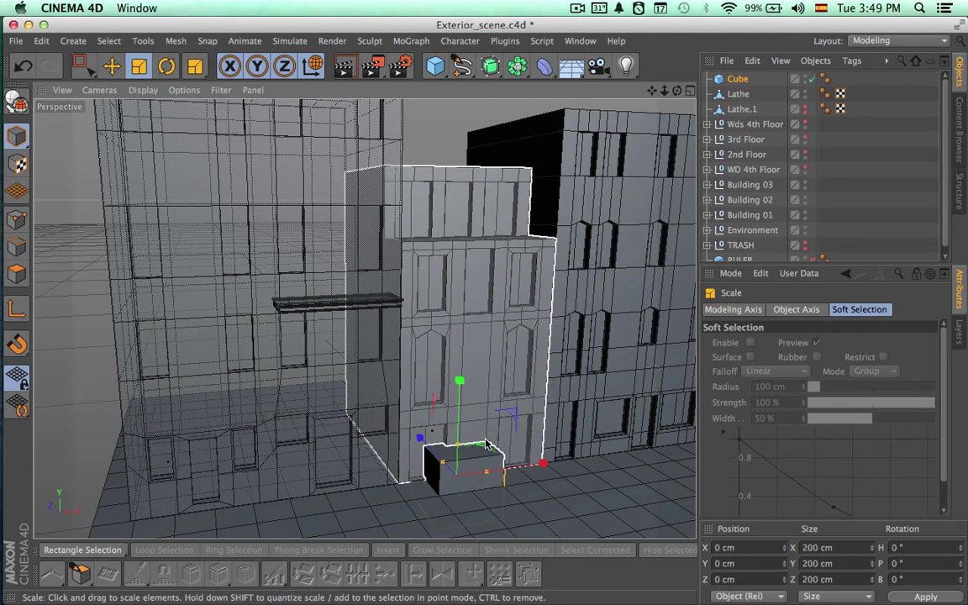
# Move the cube in the Top view onto the balcony slab's front edge, at about X -400 cm, Z -106 cm.
pyautogui.click(689, 90)
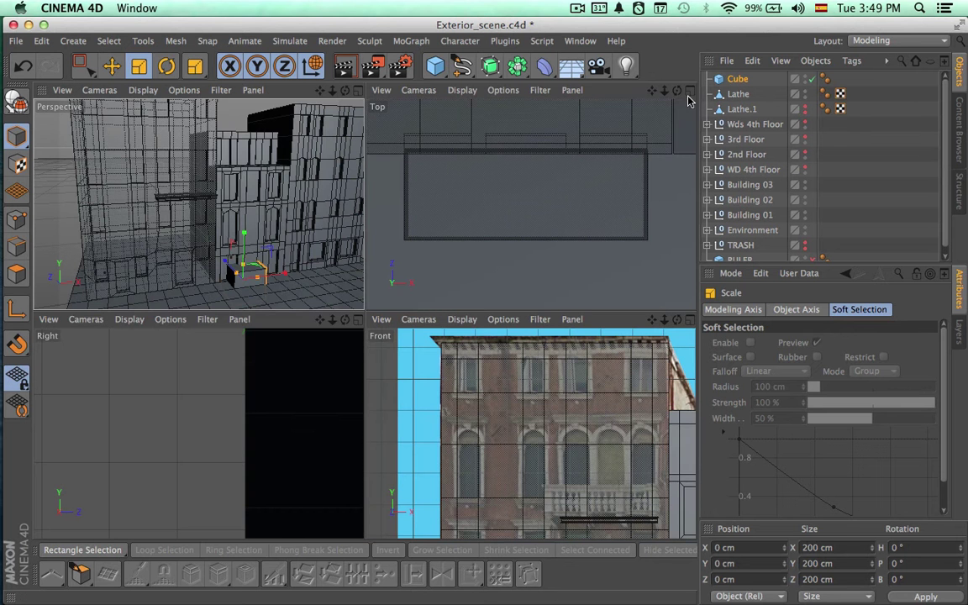
pyautogui.middleClick(589, 262)
pyautogui.keyDown('alt'); pyautogui.moveTo(575, 313); pyautogui.dragTo(380, 329, button='right'); pyautogui.keyUp('alt')
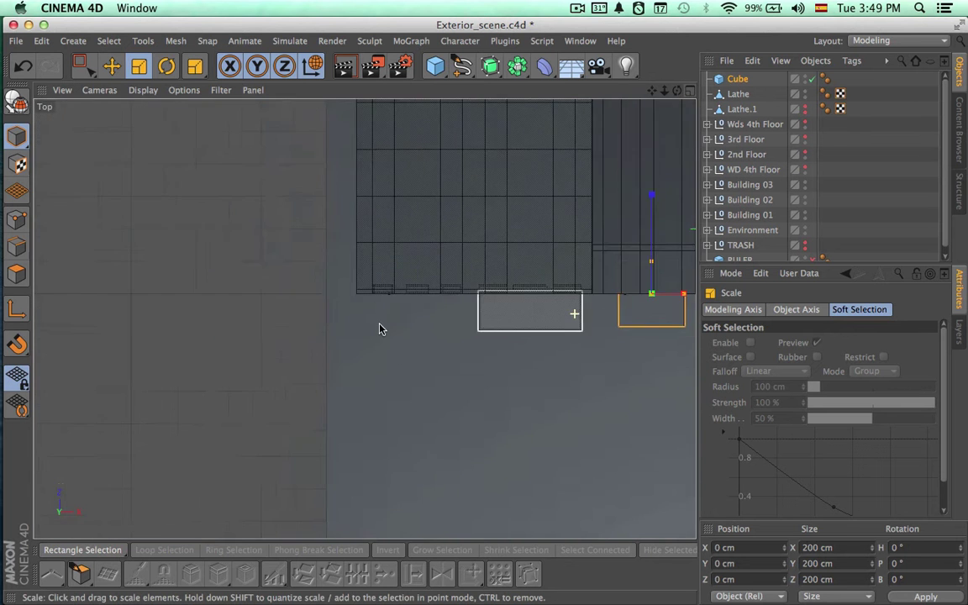
pyautogui.press('0')
pyautogui.keyDown('alt'); pyautogui.moveTo(621, 311); pyautogui.dragTo(513, 327, button='middle'); pyautogui.keyUp('alt')
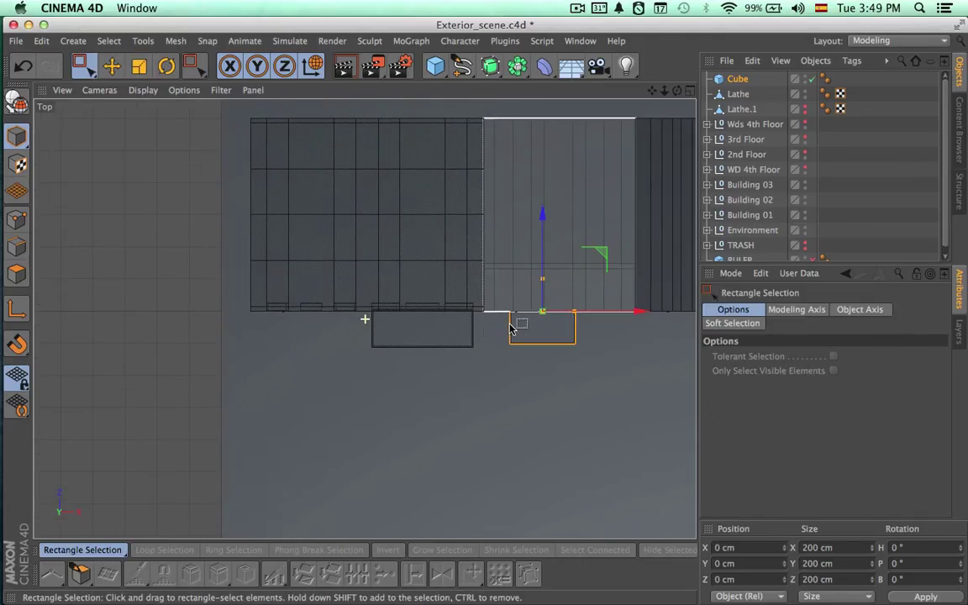
pyautogui.moveTo(89, 72); pyautogui.dragTo(108, 87)
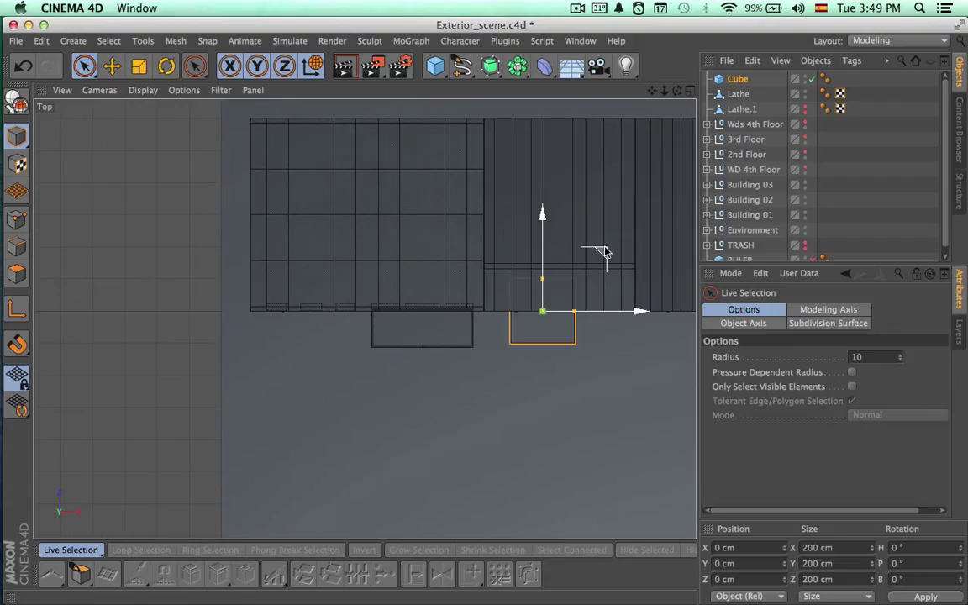
pyautogui.moveTo(603, 253); pyautogui.dragTo(476, 286)
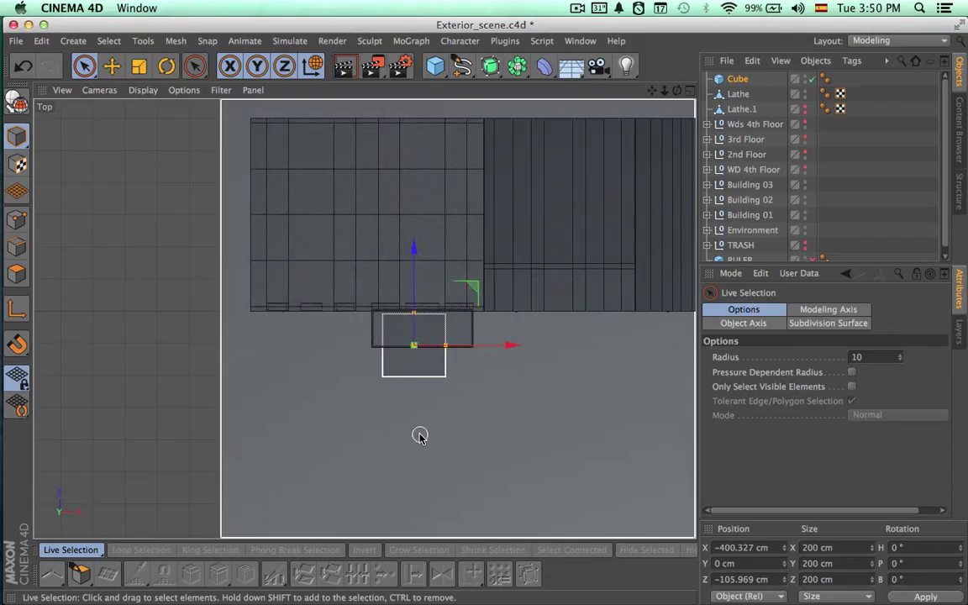
# Scale the cube down uniformly to about 19 cm and move it near the slab's front-left corner, at about X -504 cm, Z -86 cm.
pyautogui.scroll(10, 419, 435)
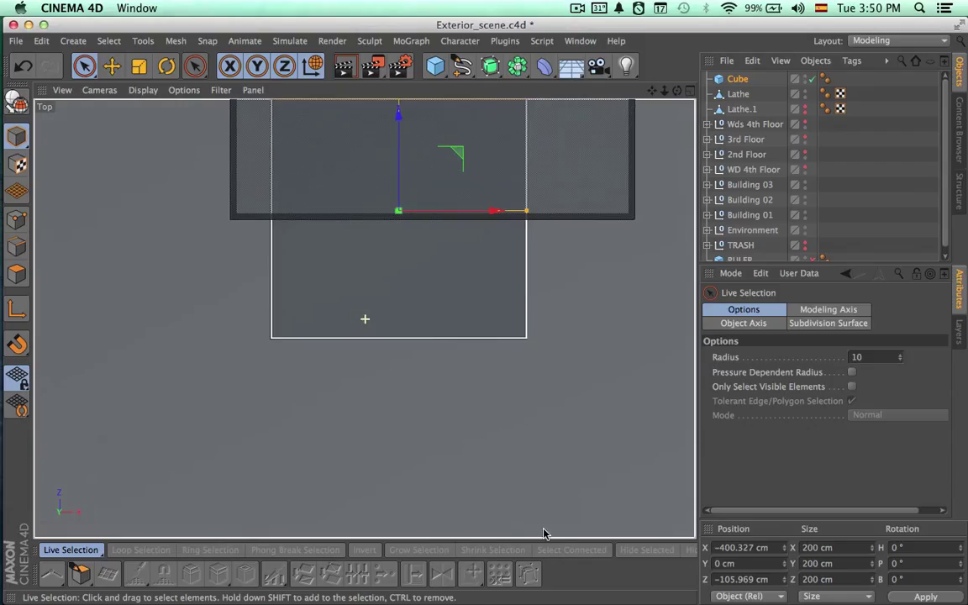
pyautogui.press('t')
pyautogui.moveTo(450, 231); pyautogui.dragTo(44, 527)
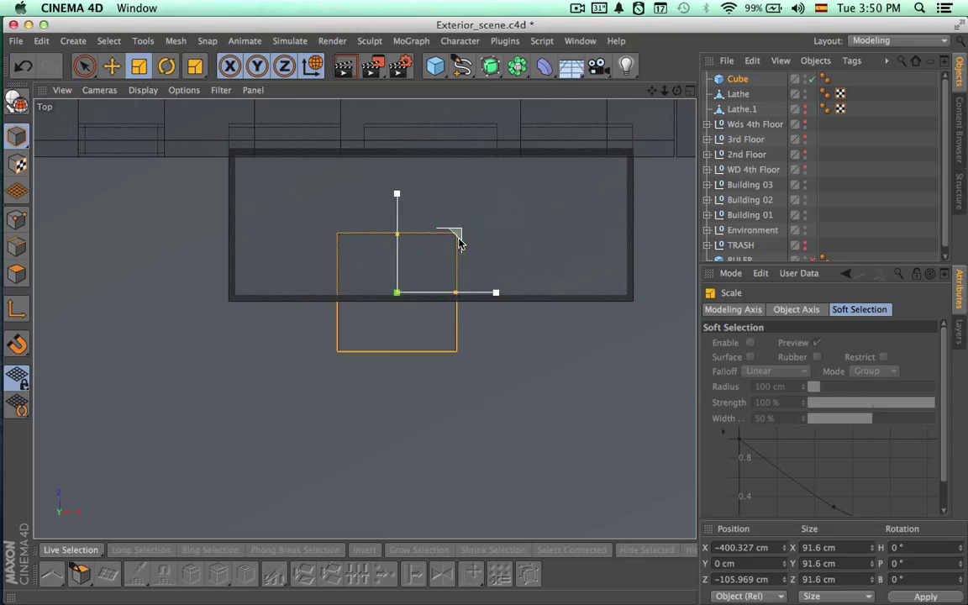
pyautogui.moveTo(454, 239); pyautogui.dragTo(93, 326)
pyautogui.moveTo(92, 412); pyautogui.dragTo(67, 416)
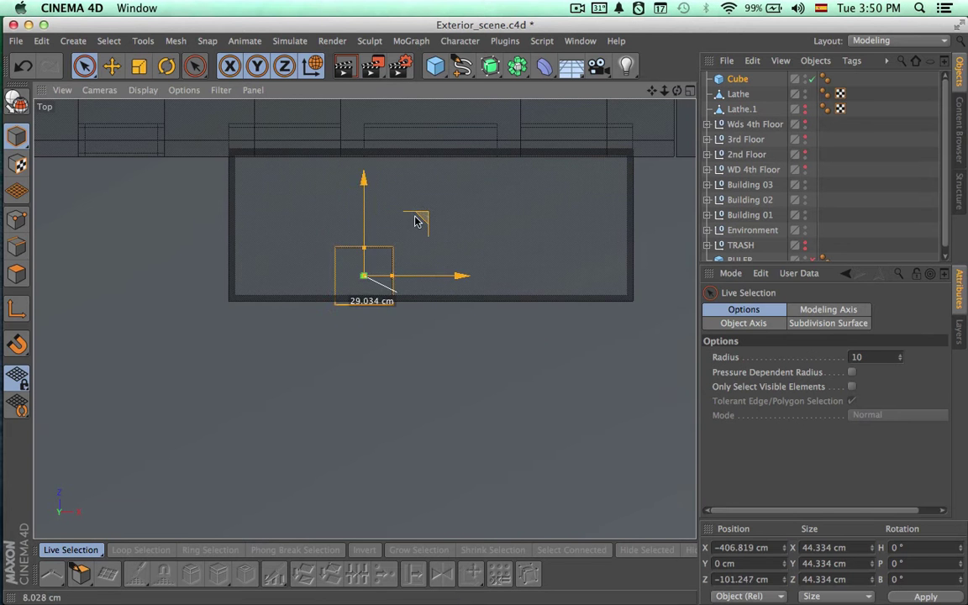
pyautogui.moveTo(414, 221); pyautogui.dragTo(39, 360)
pyautogui.press('t')
pyautogui.press('space')
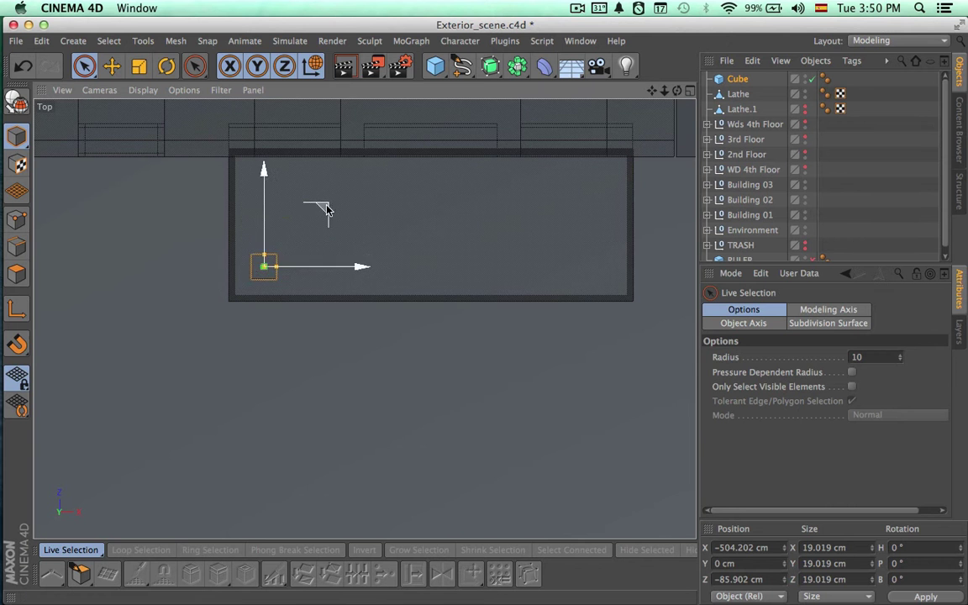
# Place the cube at the slab's front-left corner, about X -516 cm, Z -97 cm, widen it to about 33 cm, and check the reference photo.
pyautogui.moveTo(324, 210); pyautogui.dragTo(312, 225)
pyautogui.press('super+Tab')
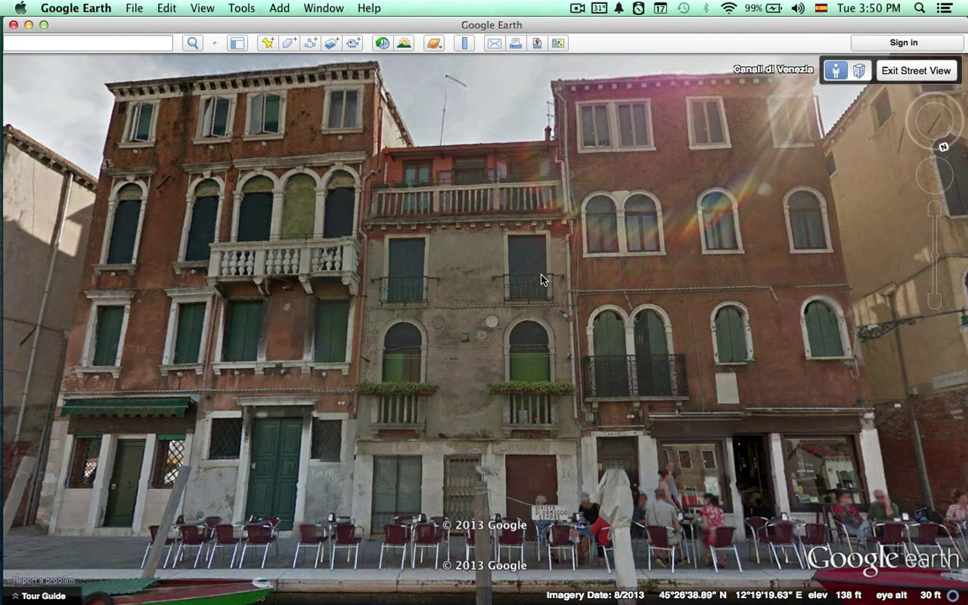
pyautogui.press('super+Tab')
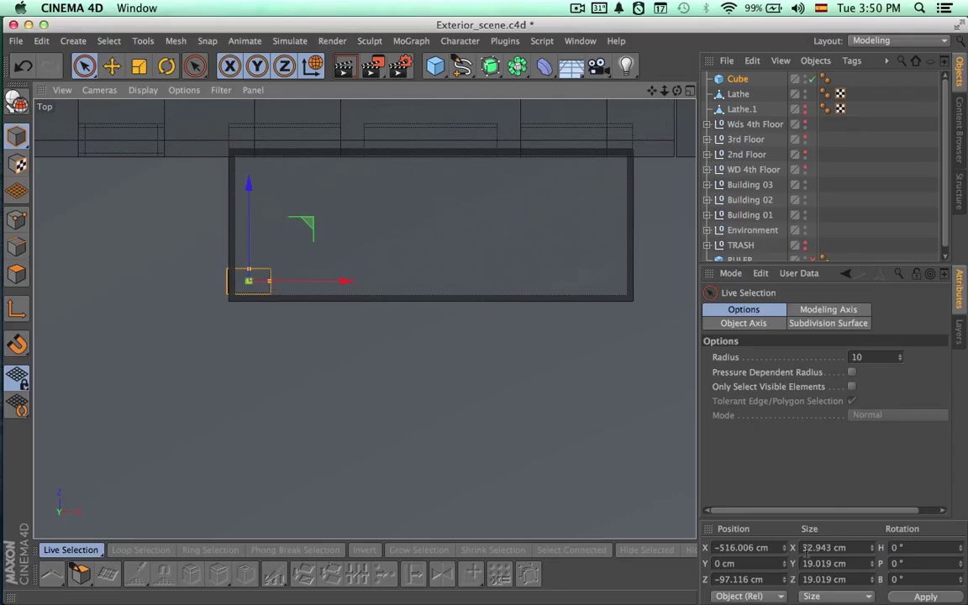
# Try setting the cube's X size to 30 cm, and undo the resize.
pyautogui.click(808, 546)
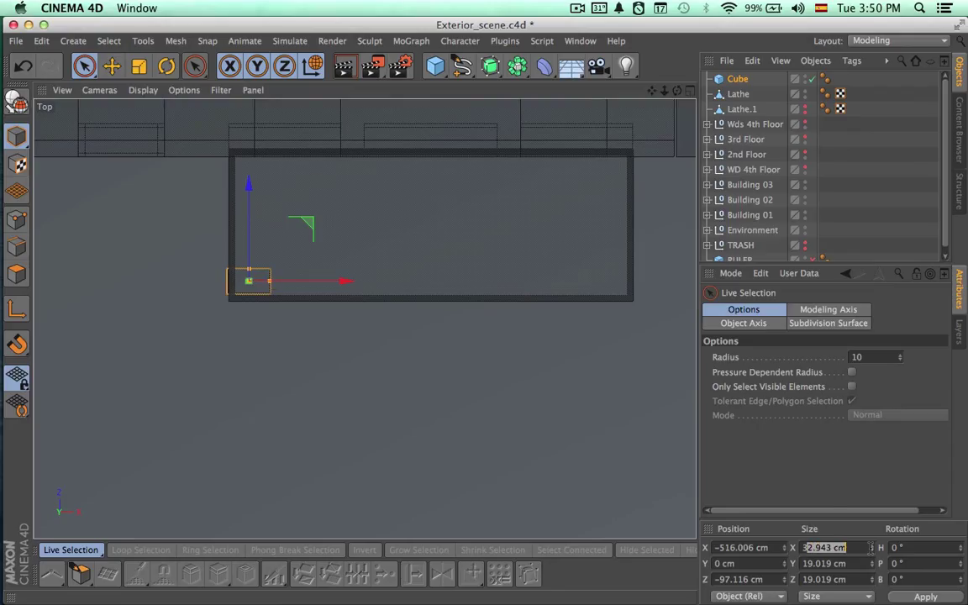
pyautogui.write('30')
pyautogui.press('Return')
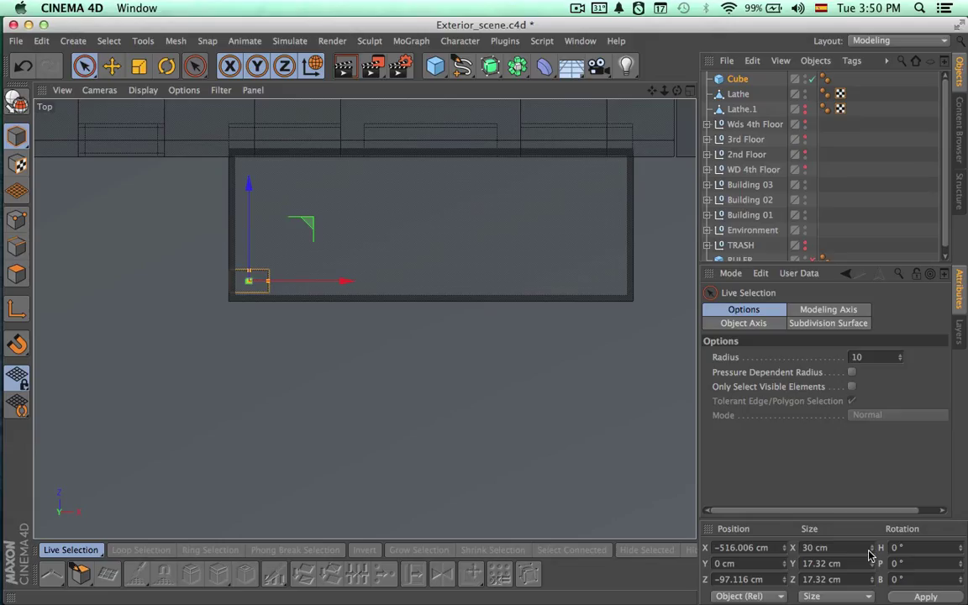
pyautogui.press('super+z')
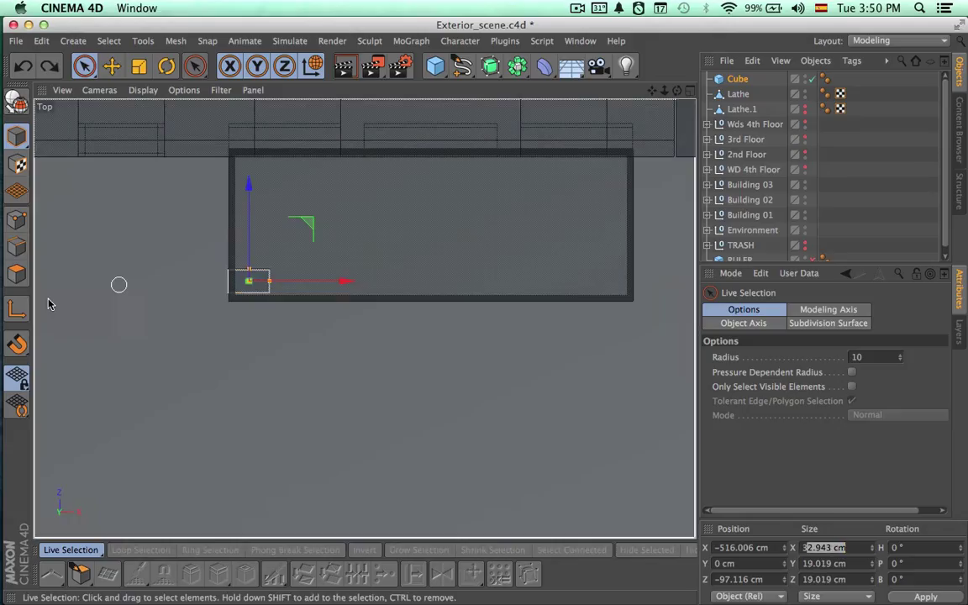
# Size the cube to 30 cm in X and 20 cm in Z, and shift it inside the slab's corner to about X -511 cm.
pyautogui.click(17, 309)
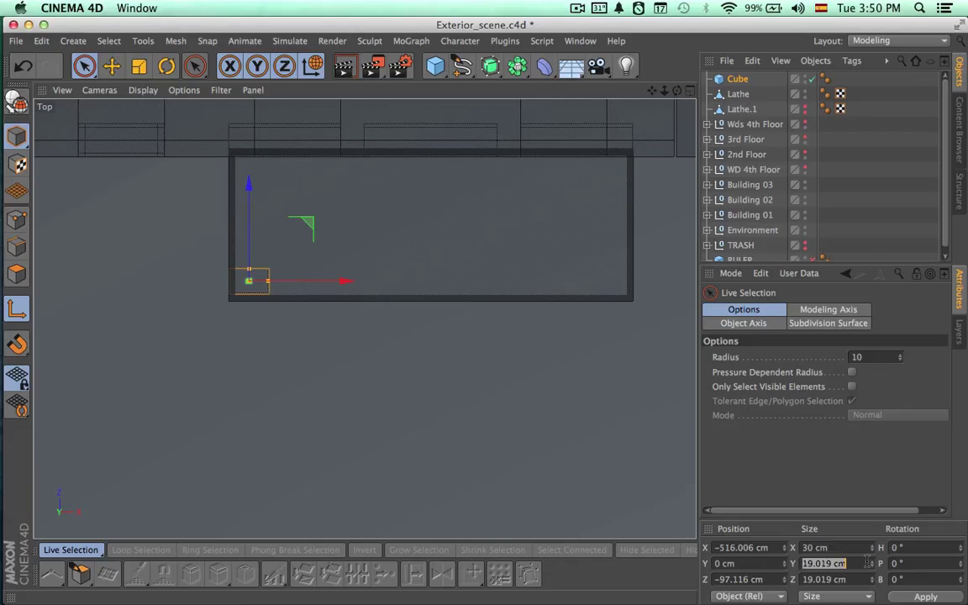
pyautogui.moveTo(805, 581); pyautogui.dragTo(851, 579)
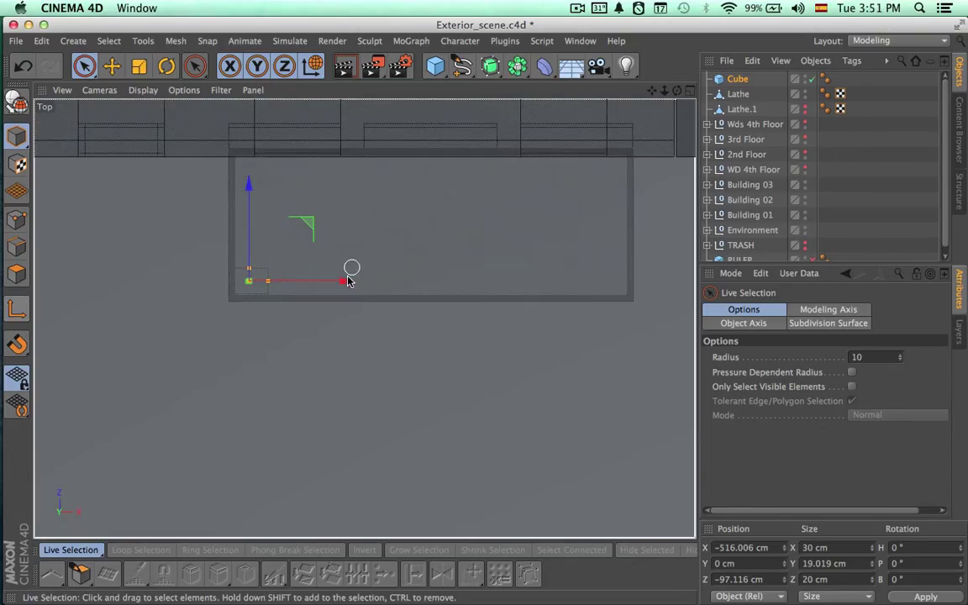
pyautogui.moveTo(351, 281); pyautogui.dragTo(351, 282)
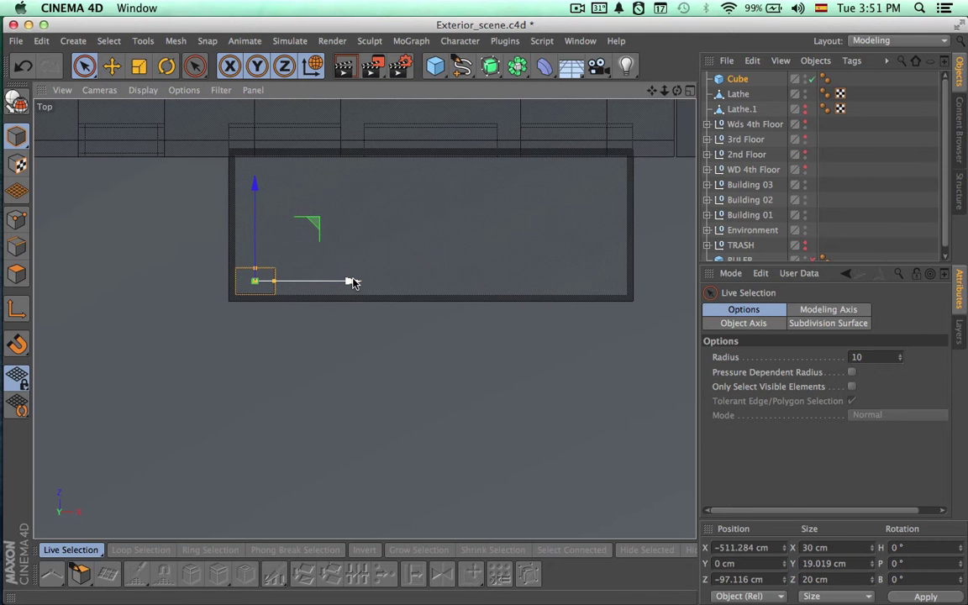
pyautogui.press('super+Tab')
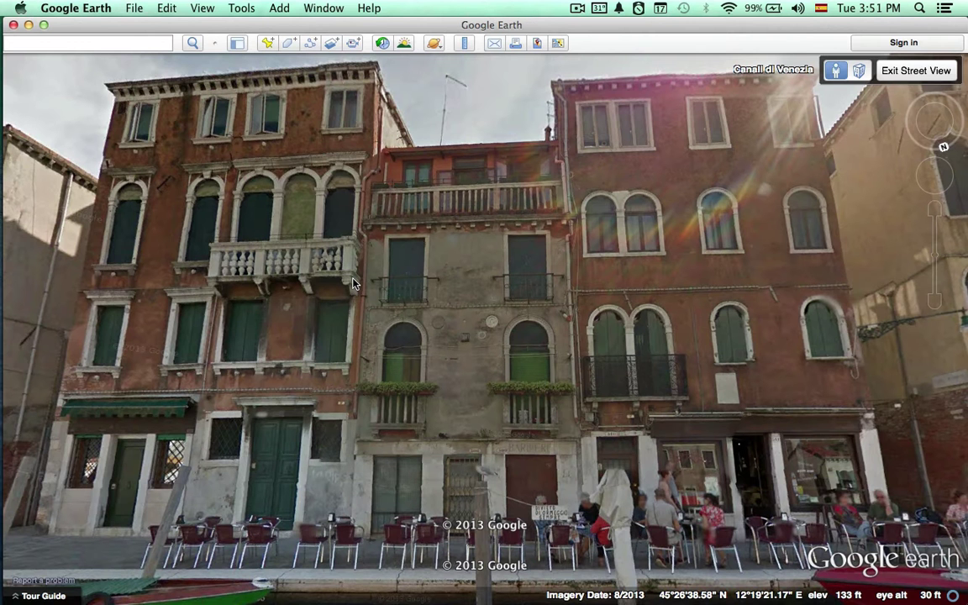
pyautogui.press('super+Tab')
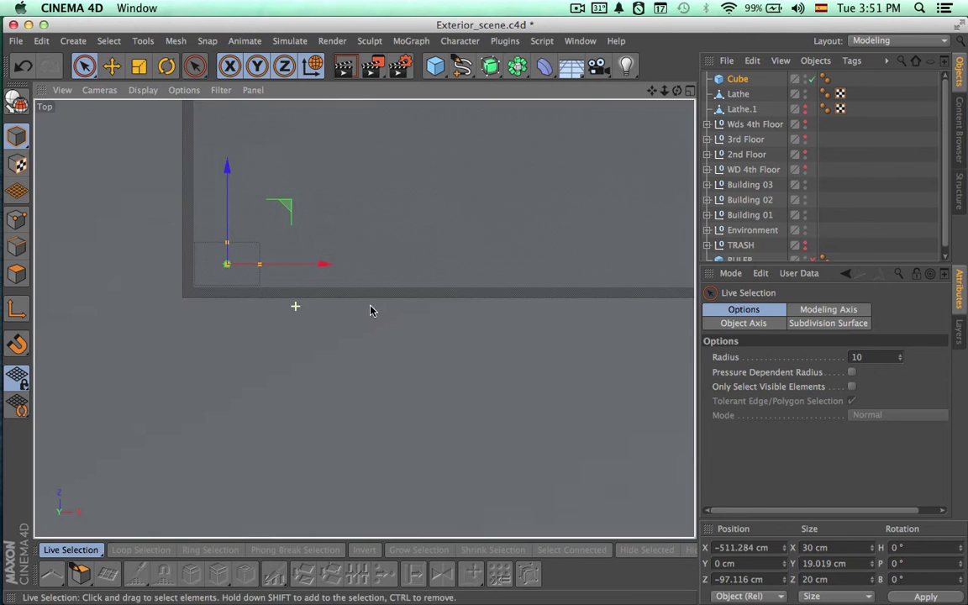
pyautogui.keyDown('alt'); pyautogui.moveTo(370, 307); pyautogui.dragTo(402, 297, button='right'); pyautogui.keyUp('alt')
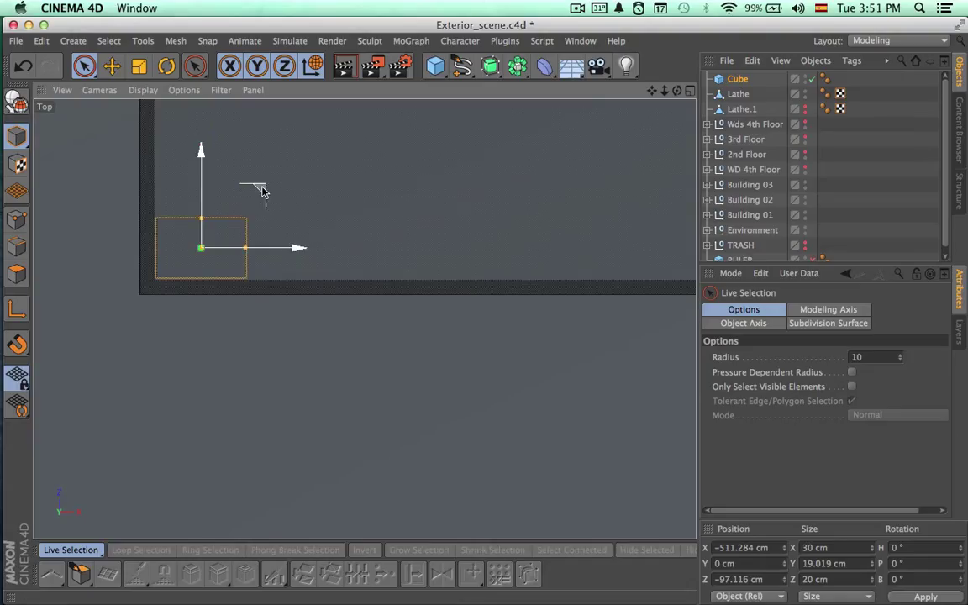
# Nudge the cube to about X -511.5 cm, Z -97.4 cm and raise it just above the balcony slab, at about Y 604 cm.
pyautogui.moveTo(262, 191); pyautogui.dragTo(254, 194)
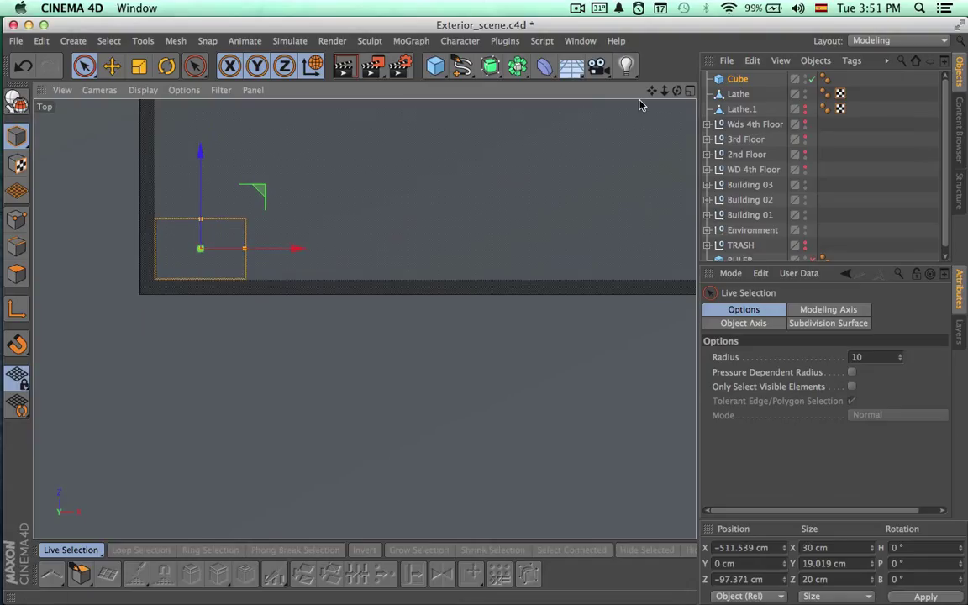
pyautogui.click(688, 90)
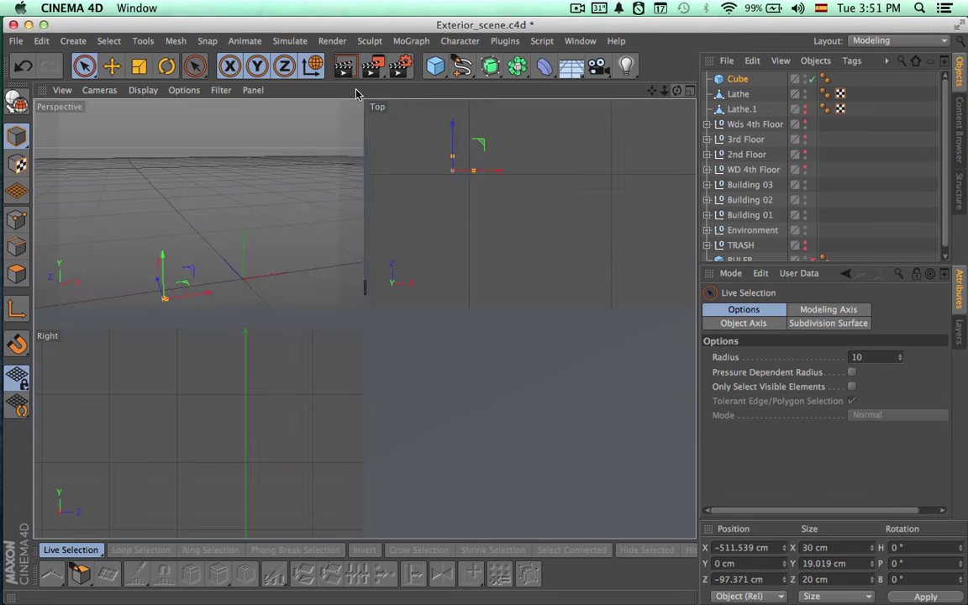
pyautogui.click(357, 91)
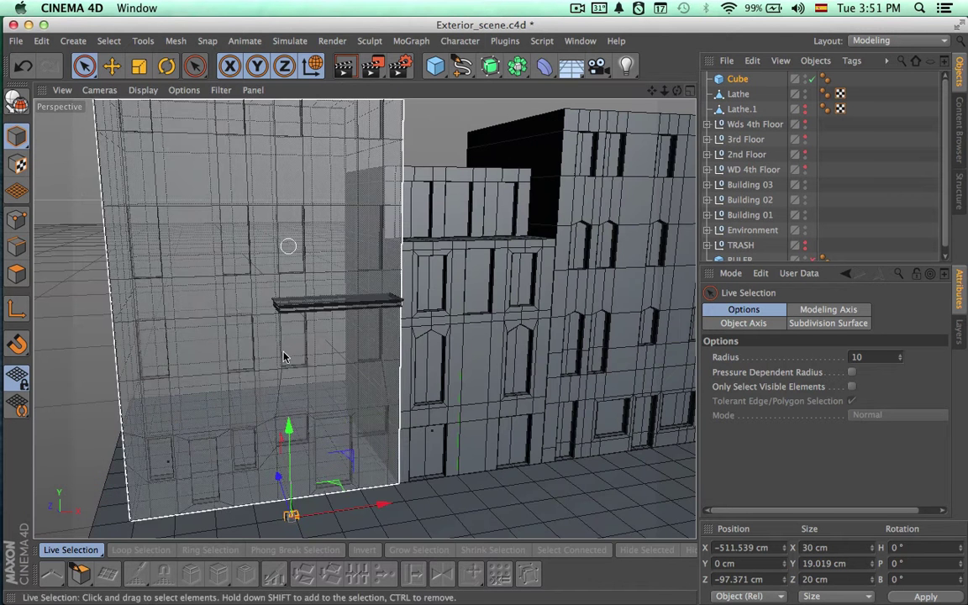
pyautogui.moveTo(288, 425); pyautogui.dragTo(300, 191)
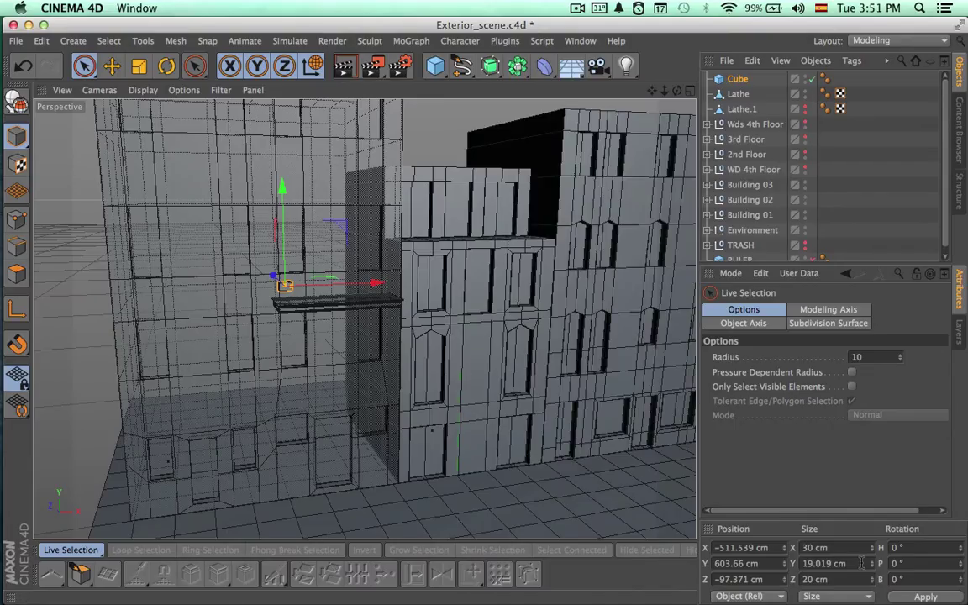
# Try setting the cube's Y size to 65 cm, and undo the resize.
pyautogui.click(862, 563)
pyautogui.write('65')
pyautogui.press('Return')
pyautogui.press('super+z')
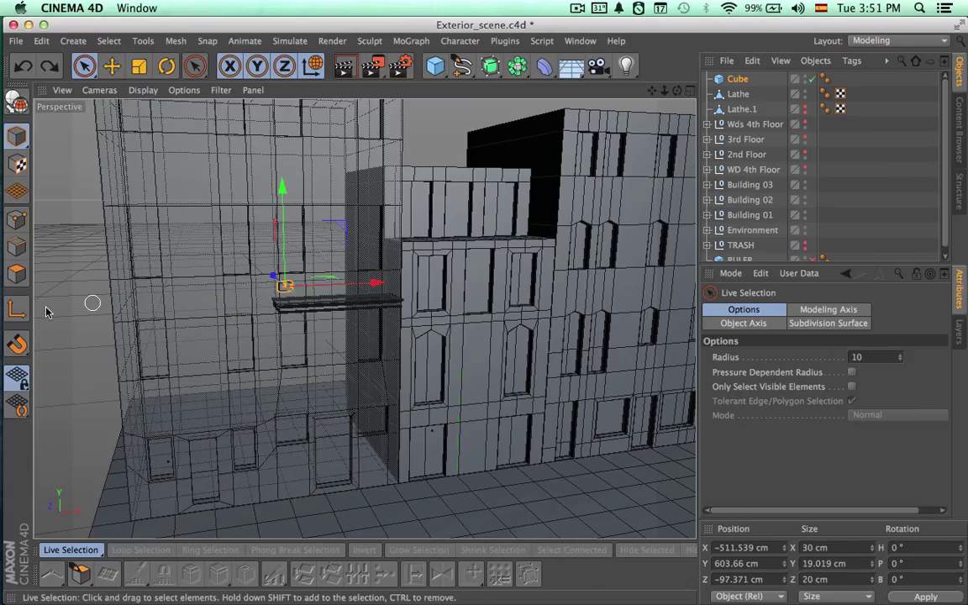
# Turn on axis mode and set the cube's Y size to 65 cm.
pyautogui.moveTo(857, 563); pyautogui.dragTo(693, 559)
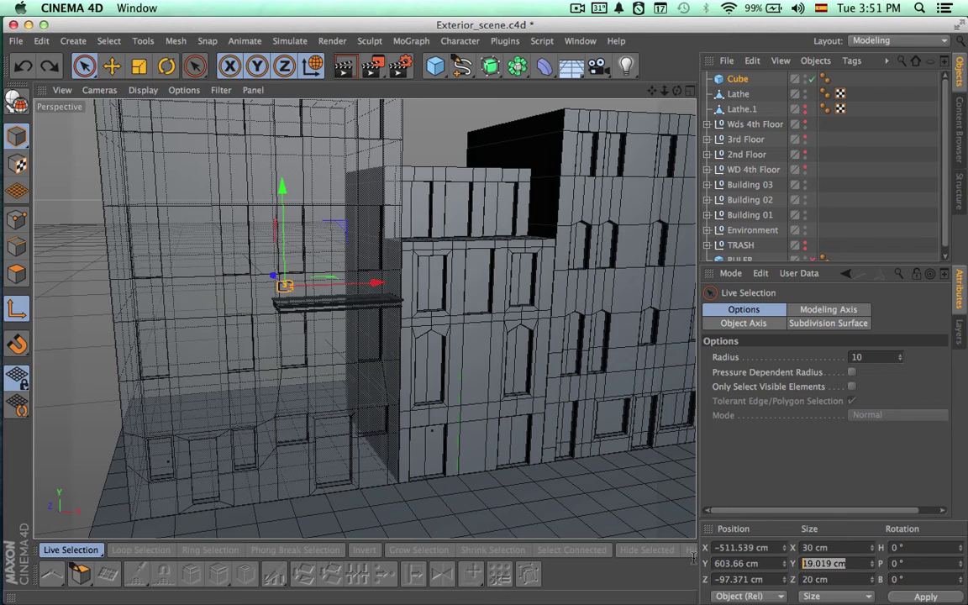
pyautogui.write('65')
pyautogui.press('Return')
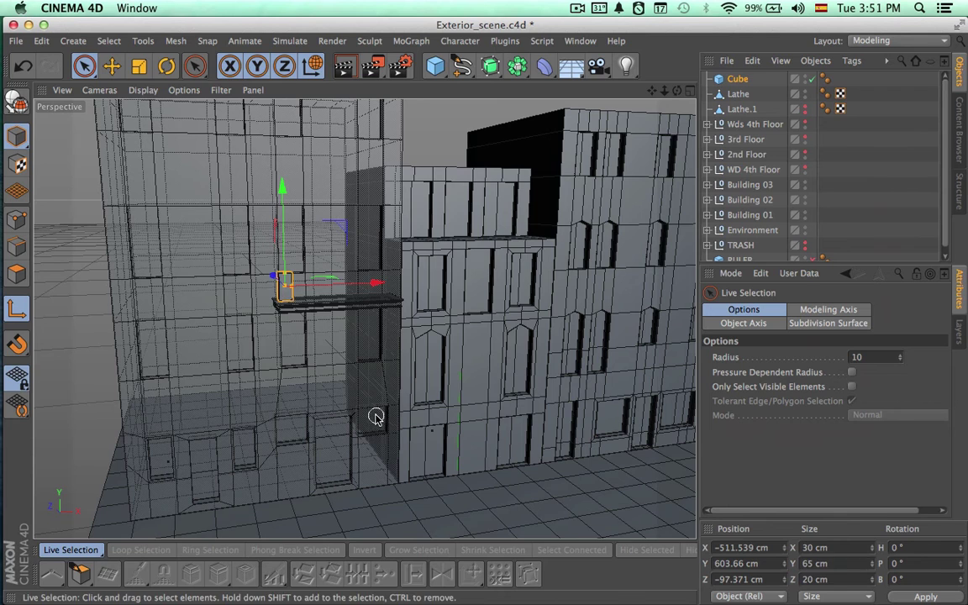
# Switch to Google Earth to examine the balcony posts in the reference photo, and compare them with the cube on the slab.
pyautogui.press('super+Tab')
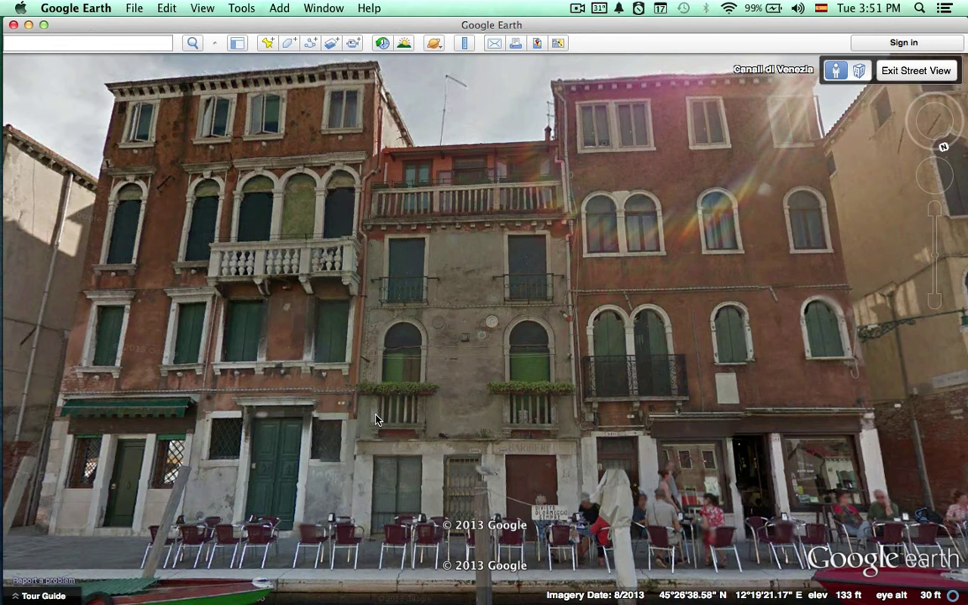
pyautogui.press('super+Tab')
pyautogui.press('super+Tab')
pyautogui.press('super+Tab')
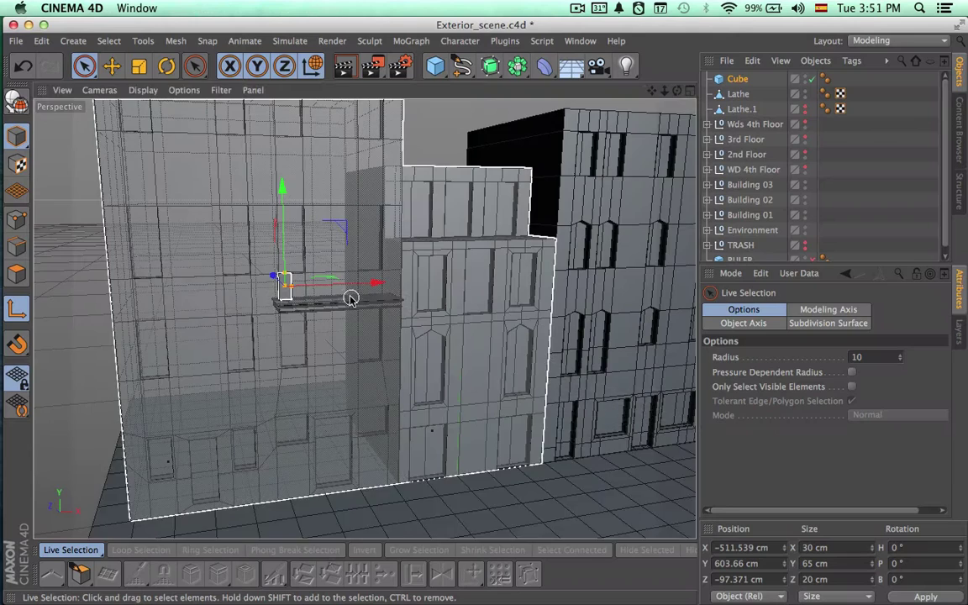
pyautogui.keyDown('alt'); pyautogui.moveTo(348, 294); pyautogui.dragTo(342, 382); pyautogui.keyUp('alt')
pyautogui.keyDown('alt'); pyautogui.moveTo(282, 337); pyautogui.dragTo(440, 316, button='right'); pyautogui.keyUp('alt')
pyautogui.keyDown('alt'); pyautogui.moveTo(315, 200); pyautogui.dragTo(438, 332, button='middle'); pyautogui.keyUp('alt')
pyautogui.moveTo(437, 335)
pyautogui.keyDown('alt'); pyautogui.mouseDown()
pyautogui.moveTo(452, 339)
pyautogui.moveTo(443, 340)
pyautogui.mouseUp(); pyautogui.keyUp('alt')
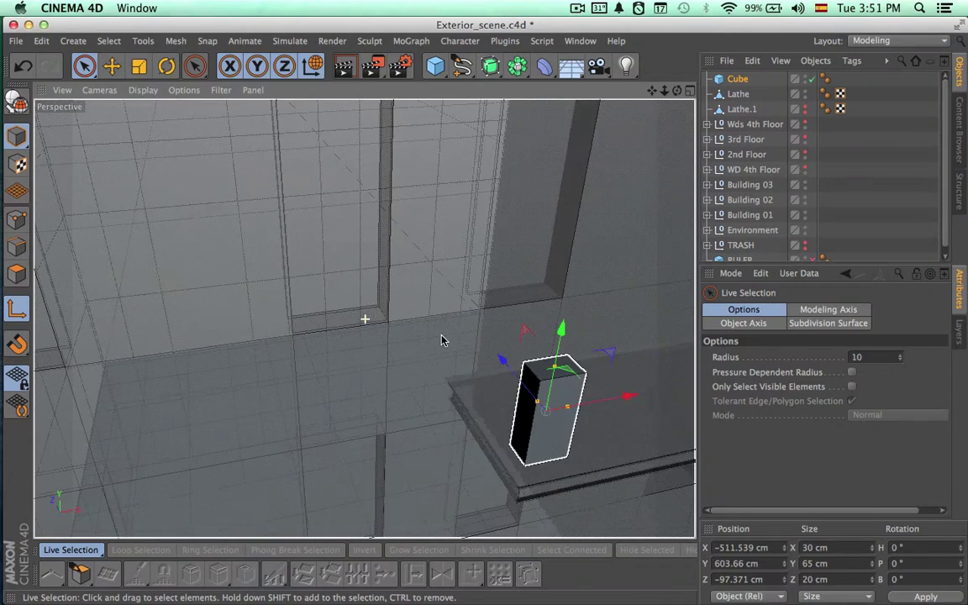
pyautogui.press('super+Tab')
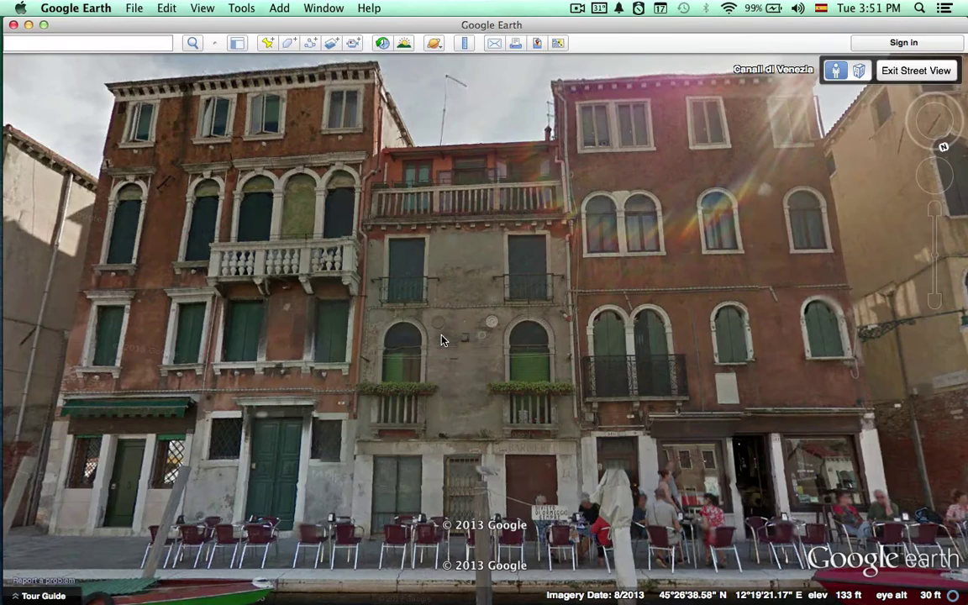
pyautogui.press('super+Tab')
# Set the cube's Z size to 15 cm.
pyautogui.keyDown('alt'); pyautogui.moveTo(597, 426); pyautogui.dragTo(535, 443); pyautogui.keyUp('alt')
pyautogui.click(836, 578)
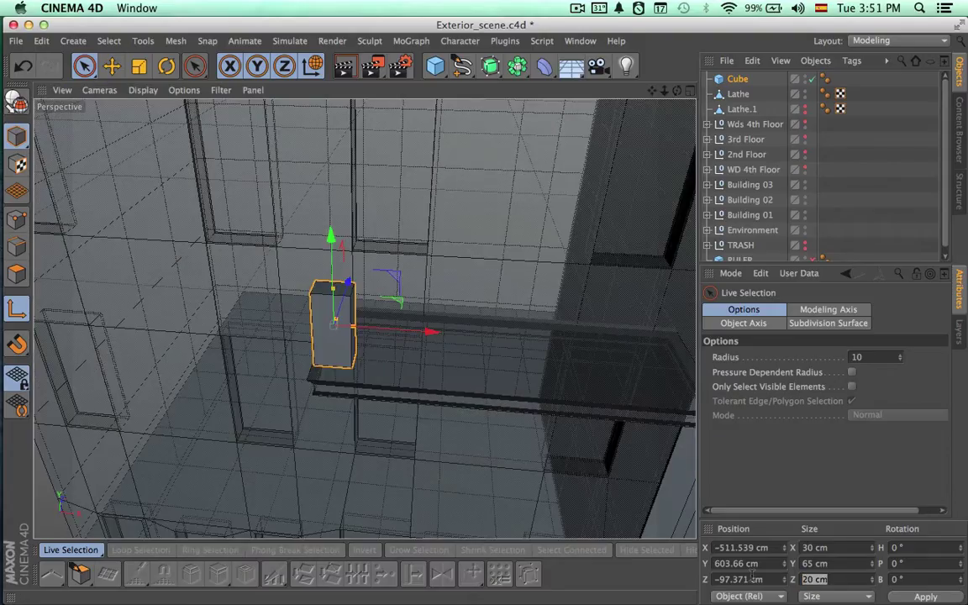
pyautogui.write('15')
pyautogui.press('Return')
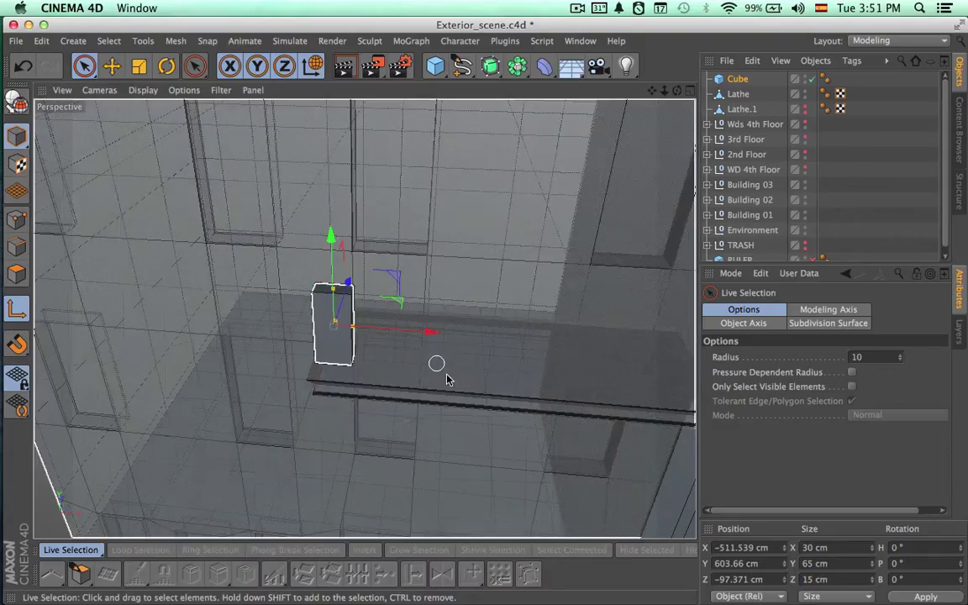
# Set the cube's Y size to 70 cm and lower it onto the slab, at about Y 594.6 cm.
pyautogui.keyDown('alt'); pyautogui.moveTo(445, 340); pyautogui.dragTo(458, 241); pyautogui.keyUp('alt')
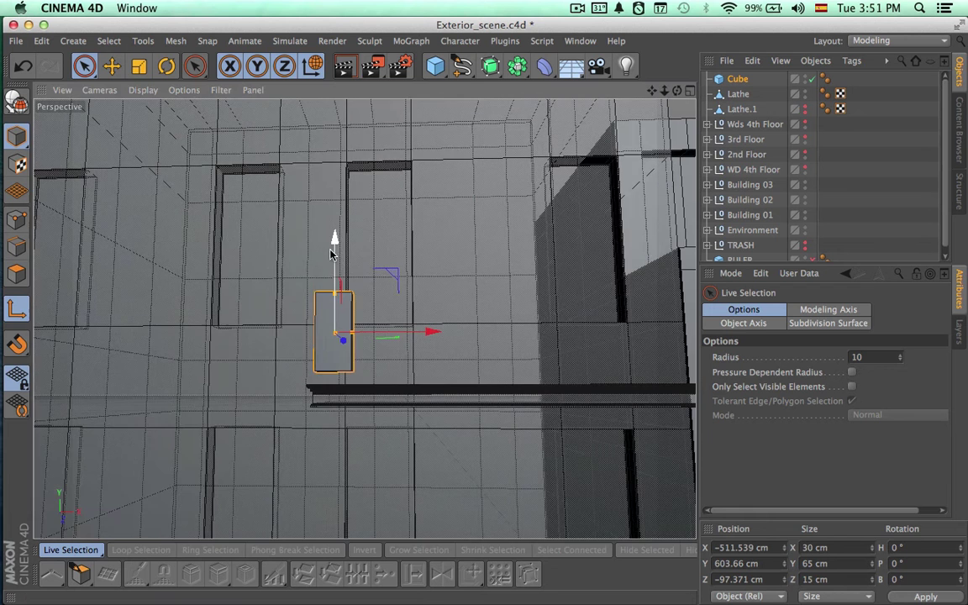
pyautogui.doubleClick(805, 564)
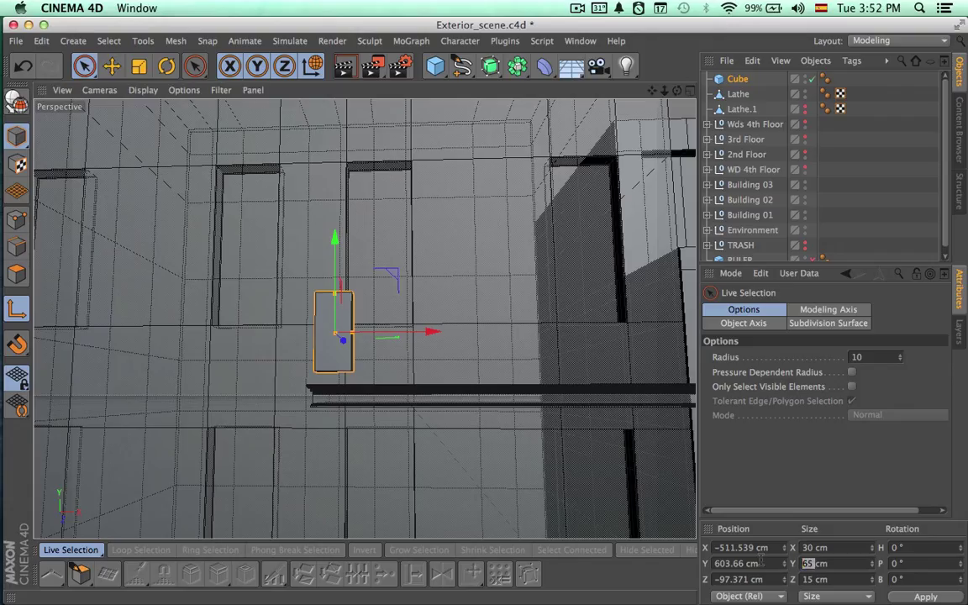
pyautogui.write('70')
pyautogui.press('Return')
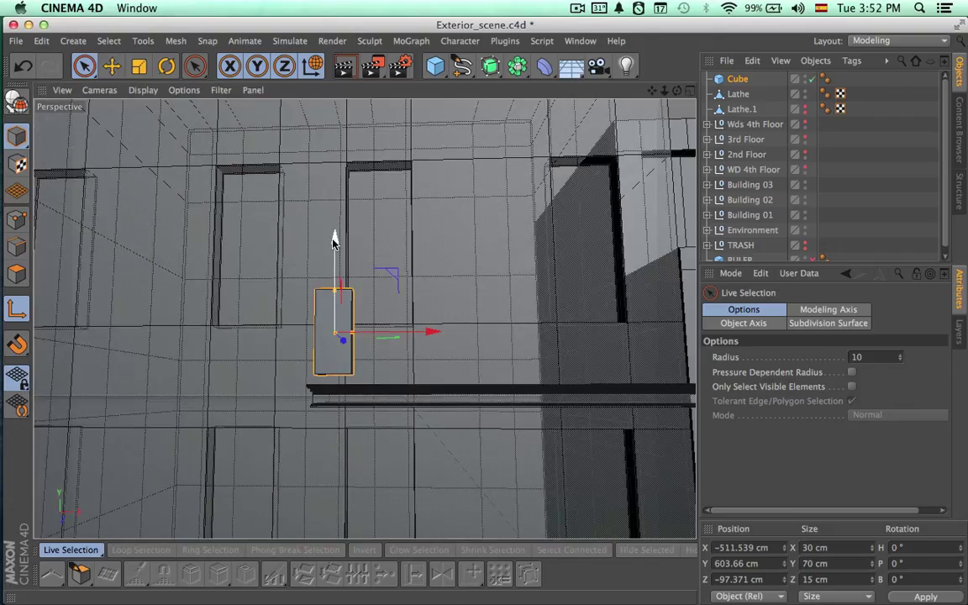
pyautogui.moveTo(333, 242); pyautogui.dragTo(336, 250)
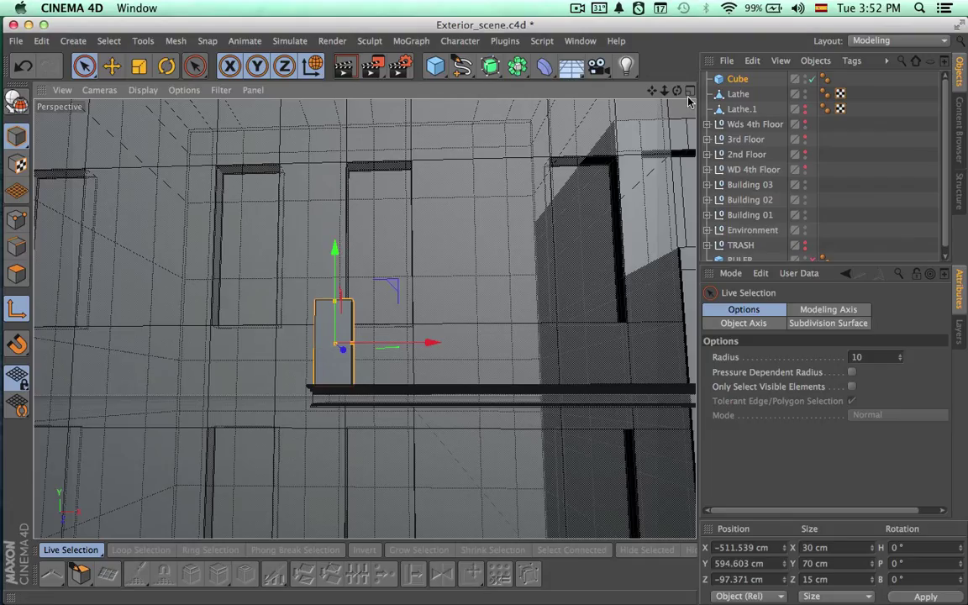
# In the front view, set the cube's Y size to 80 cm and rest it on the slab at about Y 600.4 cm.
pyautogui.click(690, 91)
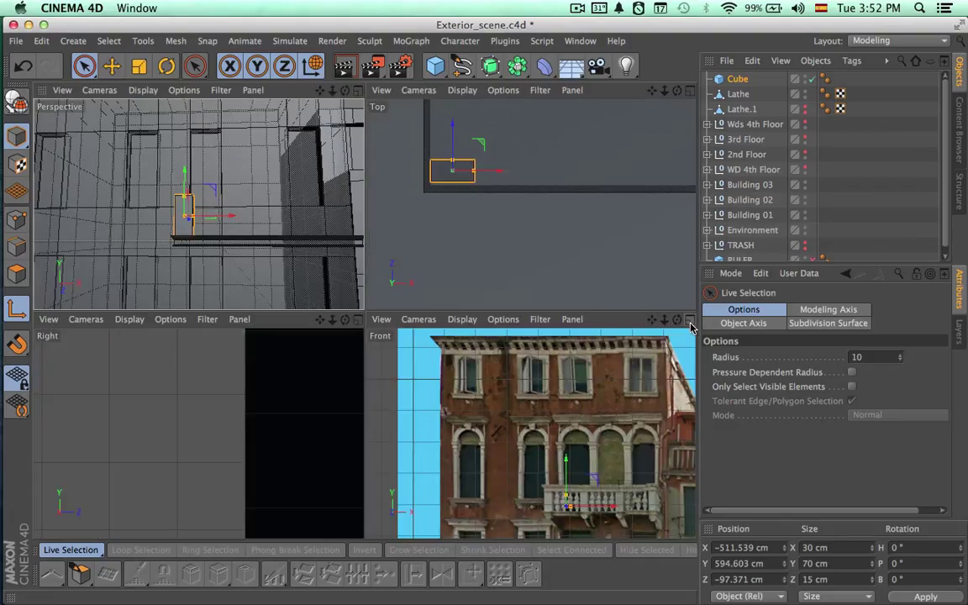
pyautogui.click(690, 322)
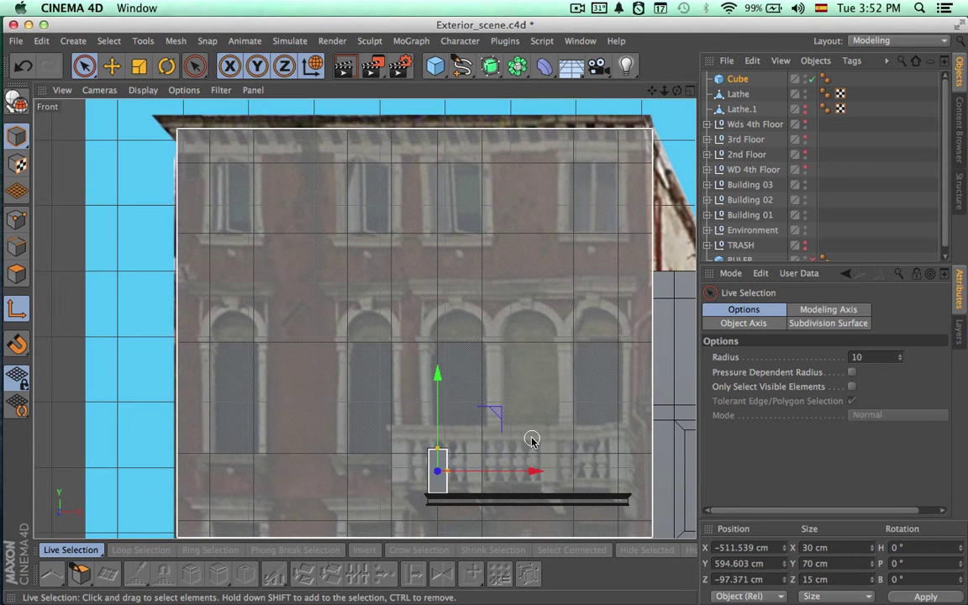
pyautogui.keyDown('alt'); pyautogui.moveTo(531, 439); pyautogui.dragTo(473, 393, button='middle'); pyautogui.keyUp('alt')
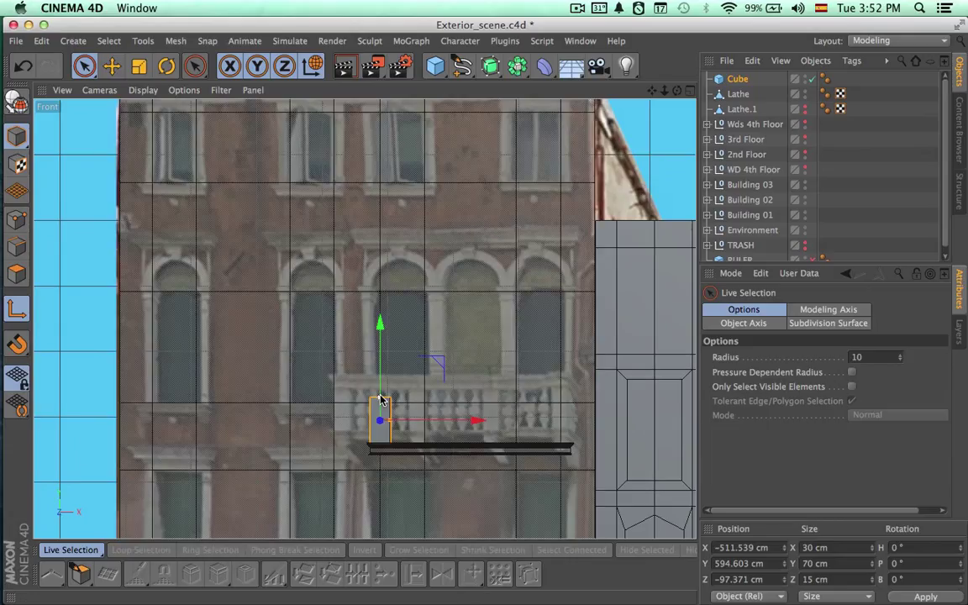
pyautogui.moveTo(831, 564); pyautogui.dragTo(770, 563)
pyautogui.moveTo(380, 327); pyautogui.dragTo(382, 327)
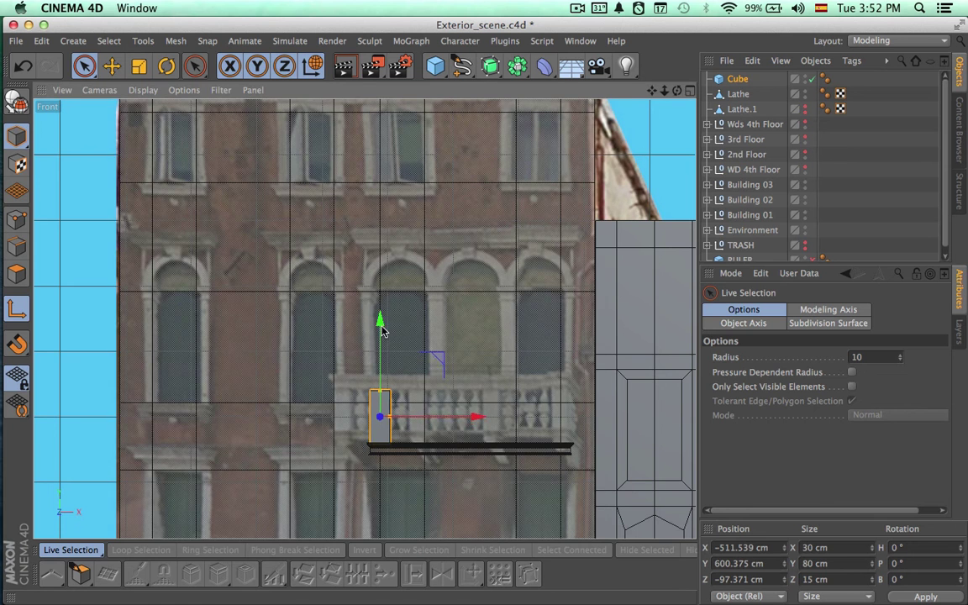
# Examine the post's proportions against the reference balcony in the front view and its placement on the slab in perspective.
pyautogui.keyDown('alt'); pyautogui.moveTo(444, 414); pyautogui.dragTo(382, 356, button='middle'); pyautogui.keyUp('alt')
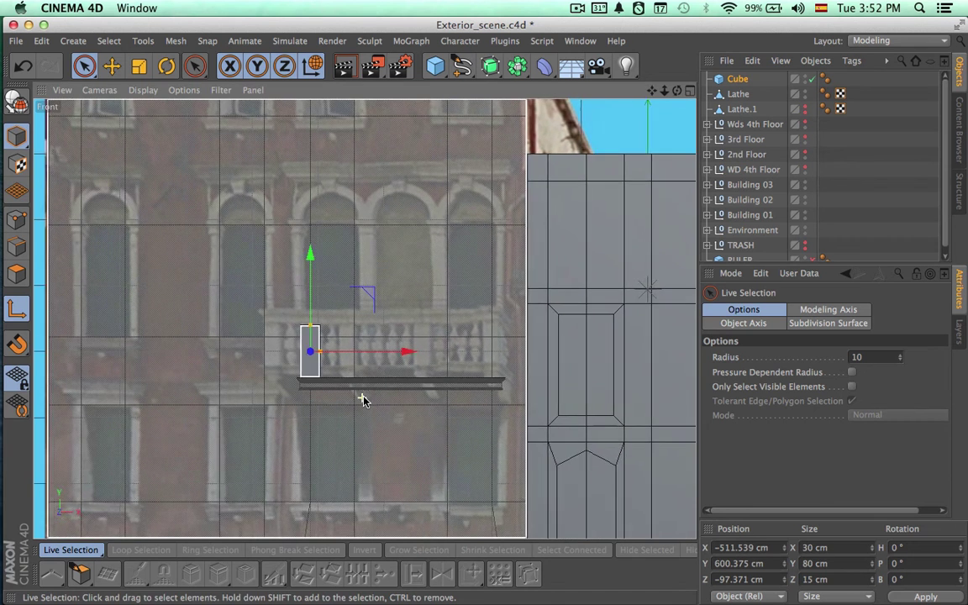
pyautogui.keyDown('alt'); pyautogui.moveTo(362, 397); pyautogui.dragTo(441, 397, button='right'); pyautogui.keyUp('alt')
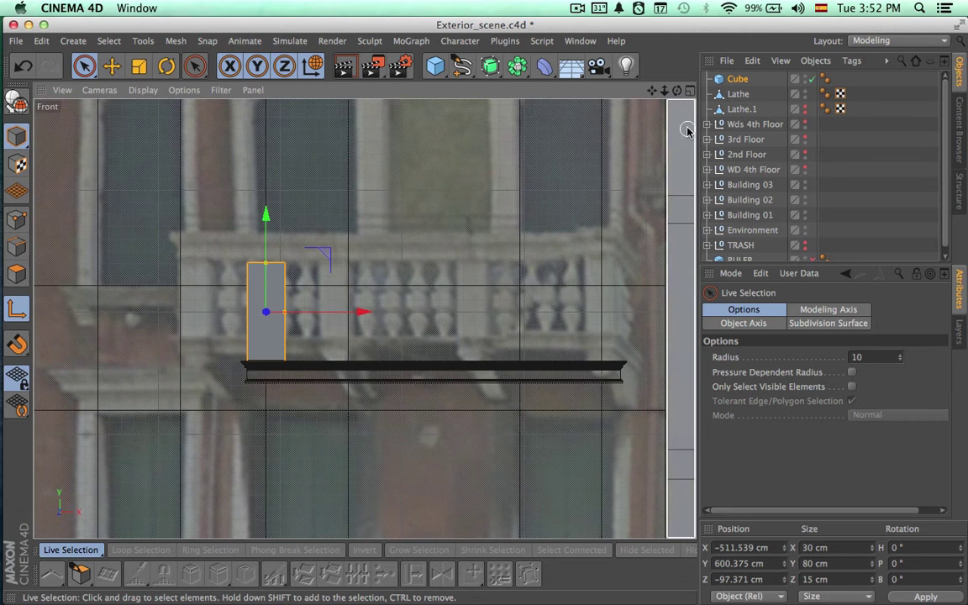
pyautogui.click(690, 92)
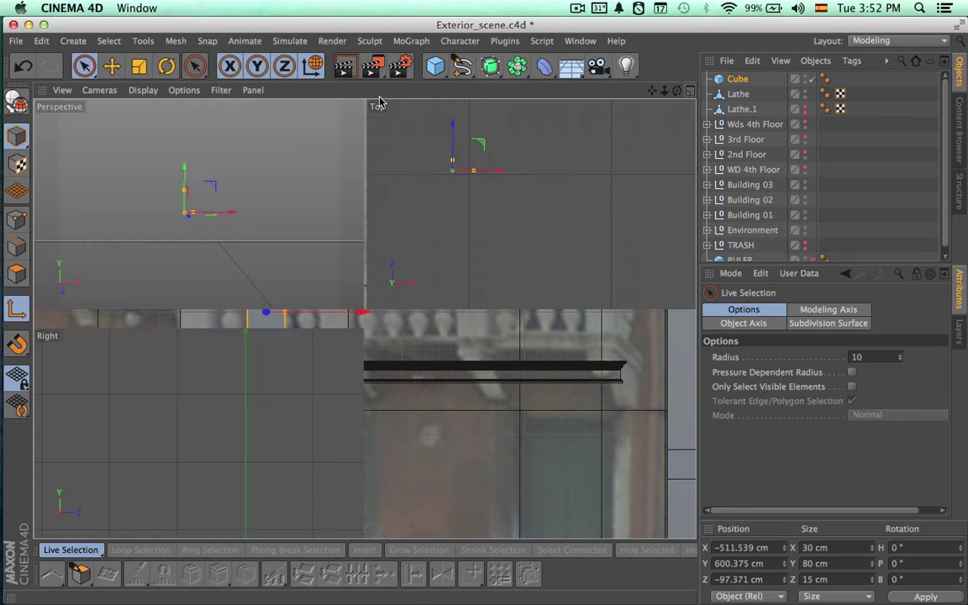
pyautogui.click(358, 92)
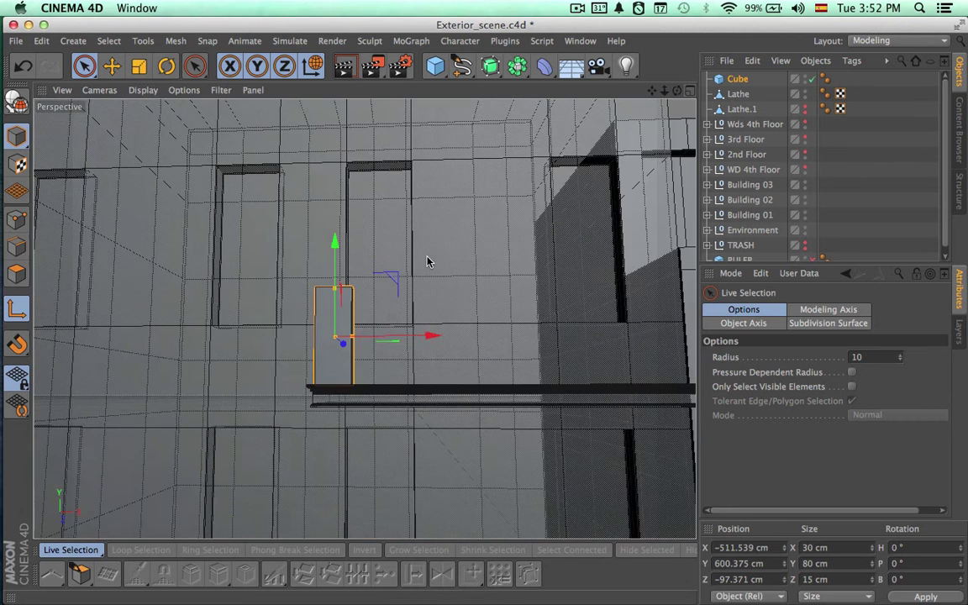
pyautogui.keyDown('alt'); pyautogui.moveTo(451, 315); pyautogui.dragTo(517, 436); pyautogui.keyUp('alt')
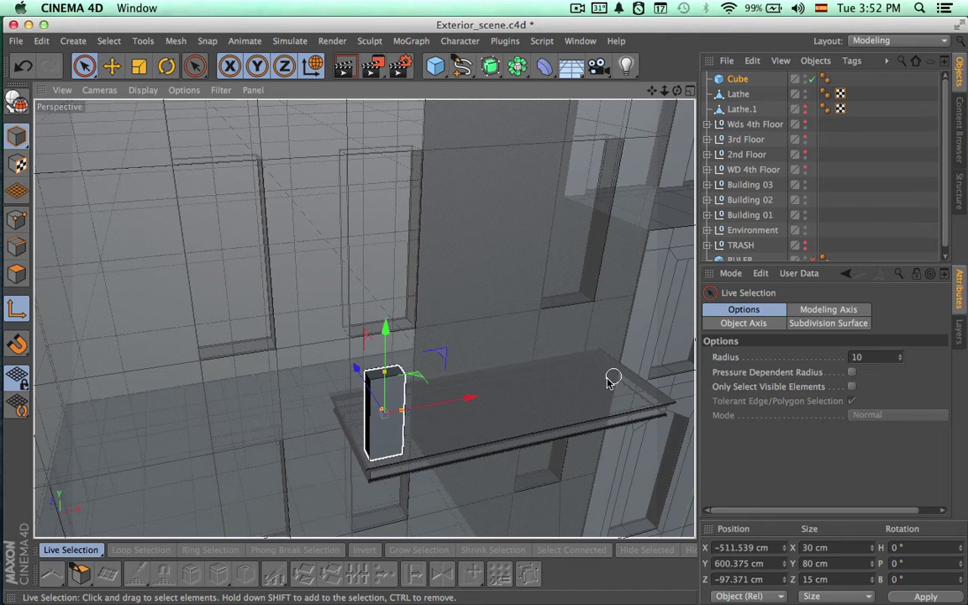
pyautogui.keyDown('alt'); pyautogui.moveTo(612, 378); pyautogui.dragTo(566, 384); pyautogui.keyUp('alt')
# In the front view, duplicate the corner post and move the copy to the slab's opposite end, at about X -237 cm.
pyautogui.click(690, 91)
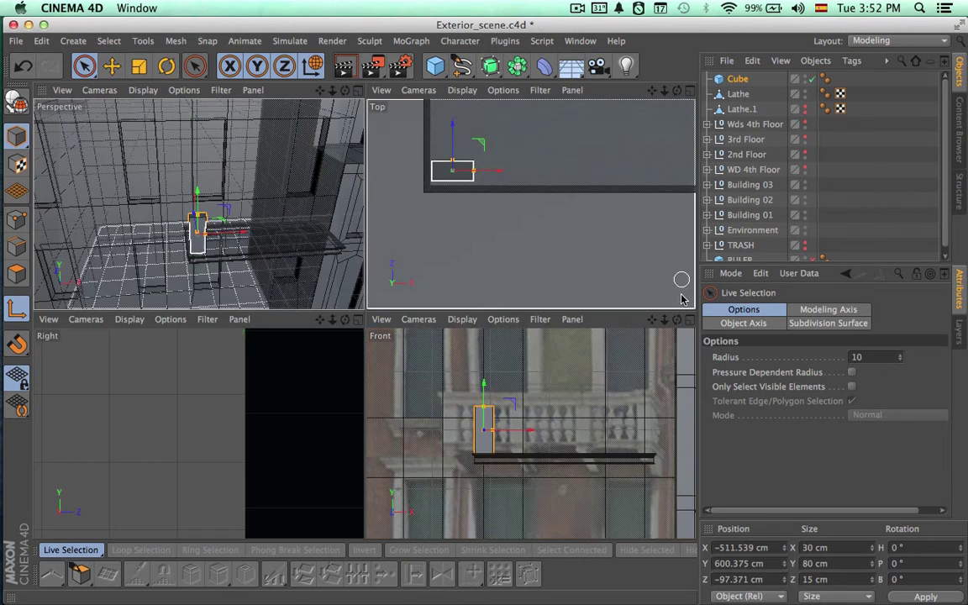
pyautogui.click(687, 321)
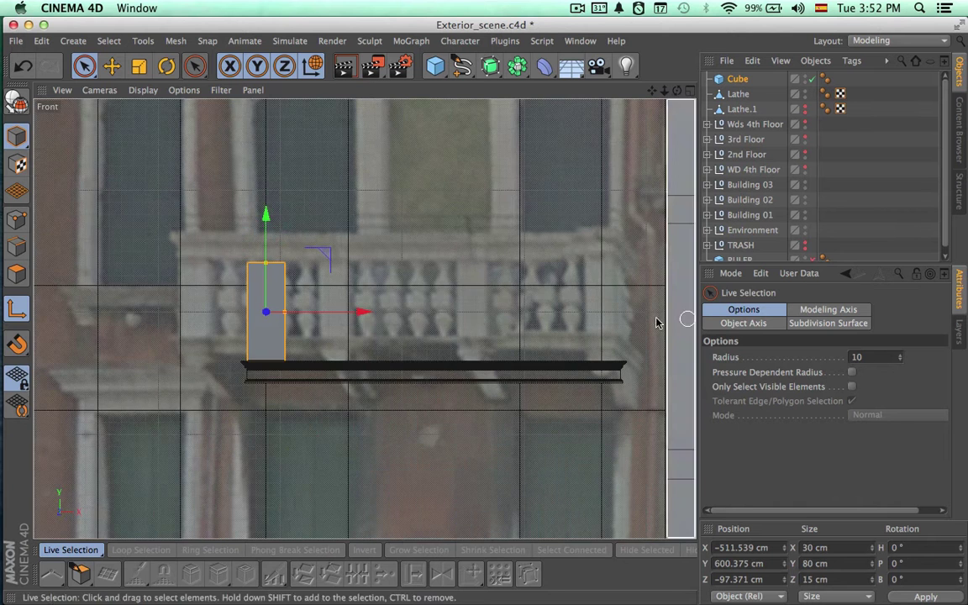
pyautogui.hotkey('ctrl', 'c')
pyautogui.hotkey('ctrl', 'v')
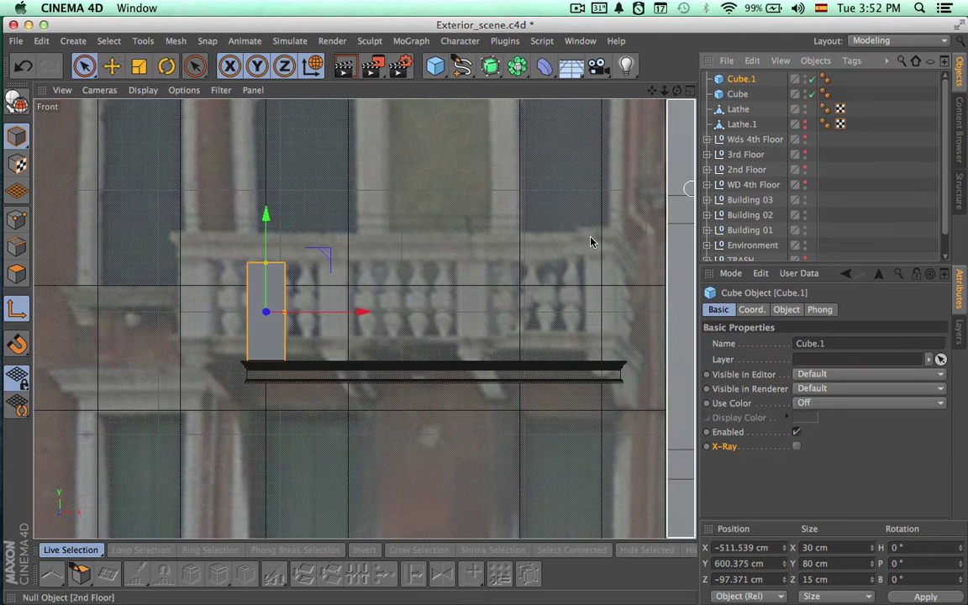
pyautogui.moveTo(367, 312); pyautogui.dragTo(694, 312)
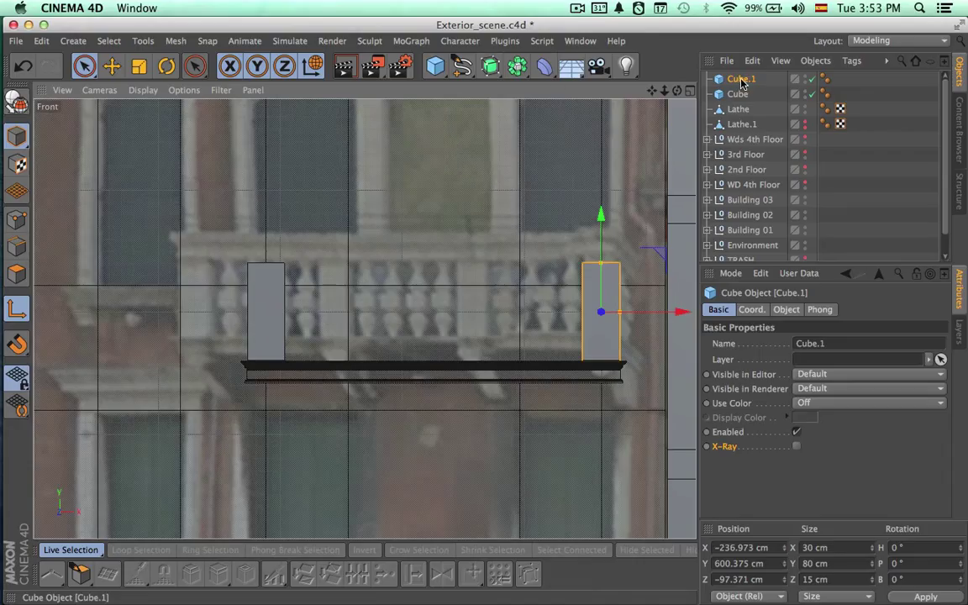
# Try duplicating both end posts together, and undo the duplication.
pyautogui.keyDown('shift'); pyautogui.click(737, 94); pyautogui.keyUp('shift')
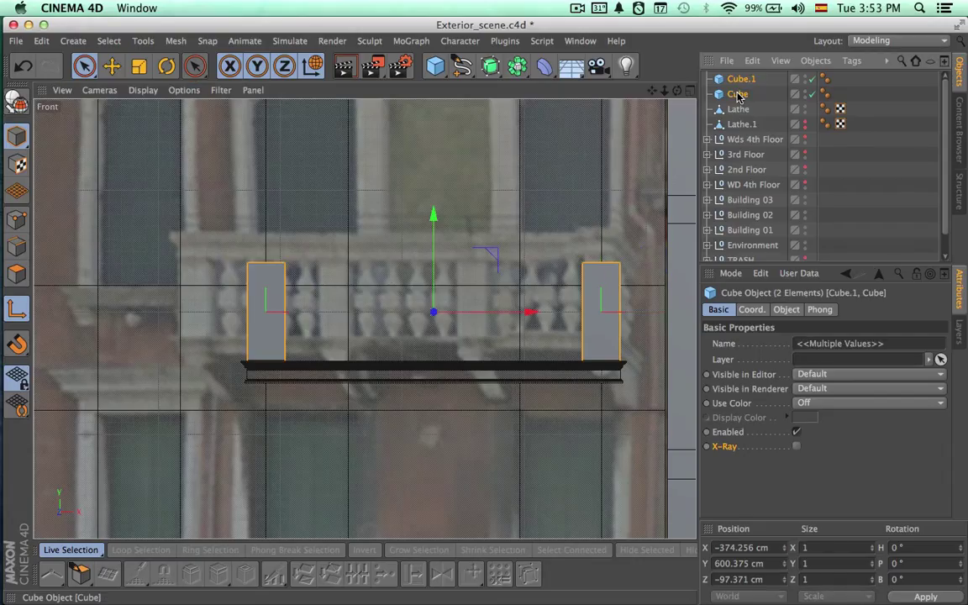
pyautogui.hotkey('ctrl', 'c')
pyautogui.hotkey('ctrl', 'v')
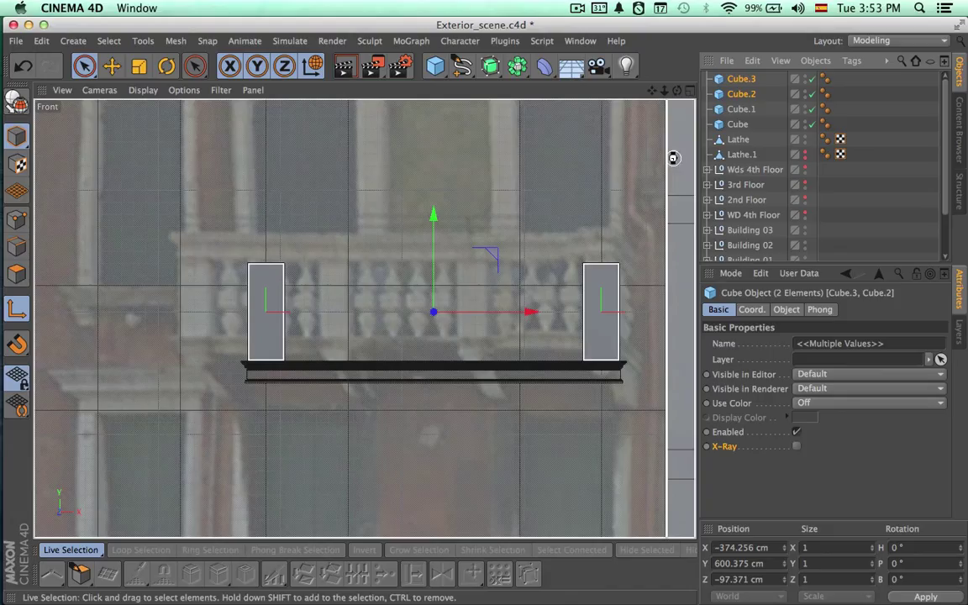
pyautogui.hotkey('ctrl', 'z')
pyautogui.hotkey('ctrl', 'z')
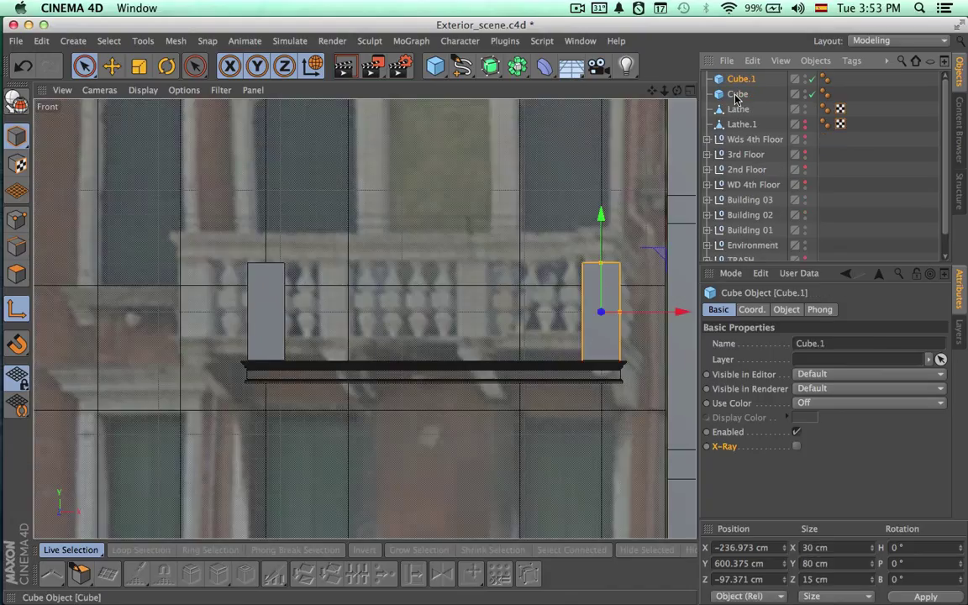
# Duplicate the right-end post and move the copy inward along the slab to about X -320 cm.
pyautogui.hotkey('ctrl', 'c')
pyautogui.hotkey('ctrl', 'v')
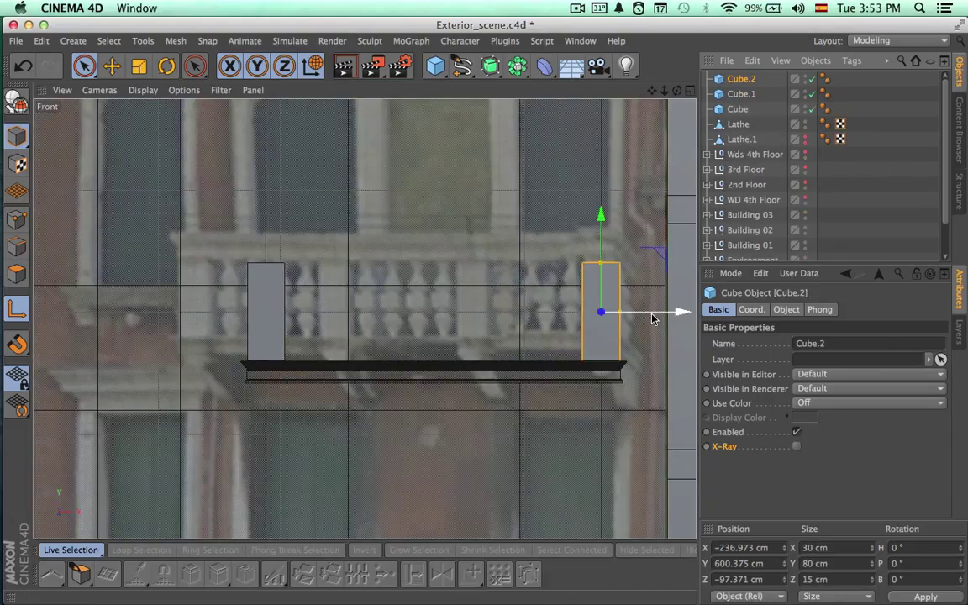
pyautogui.moveTo(651, 316); pyautogui.dragTo(551, 323)
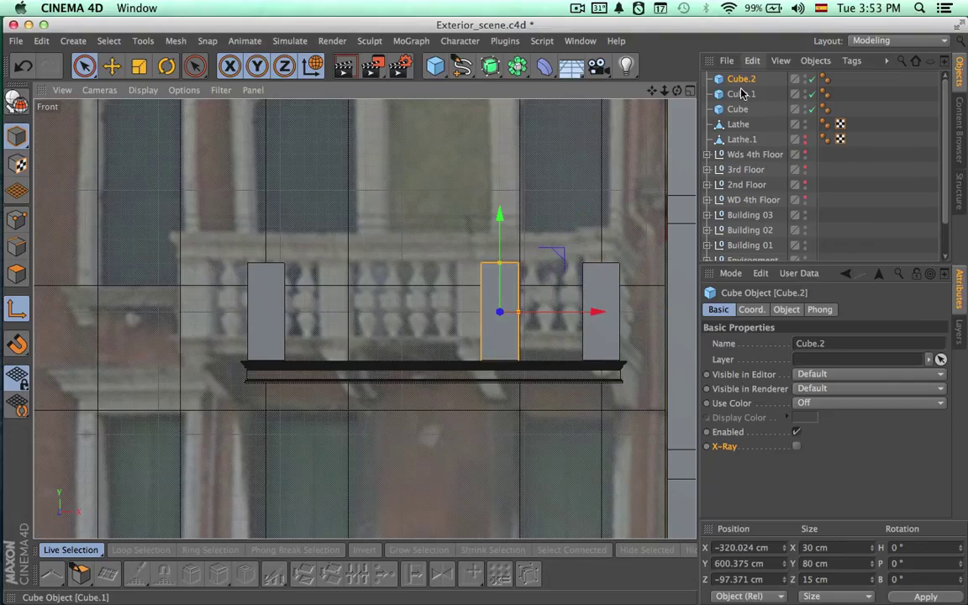
# Duplicate the inner post and move the copy along the slab to about X -425 cm.
pyautogui.hotkey('ctrl', 'c')
pyautogui.hotkey('ctrl', 'v')
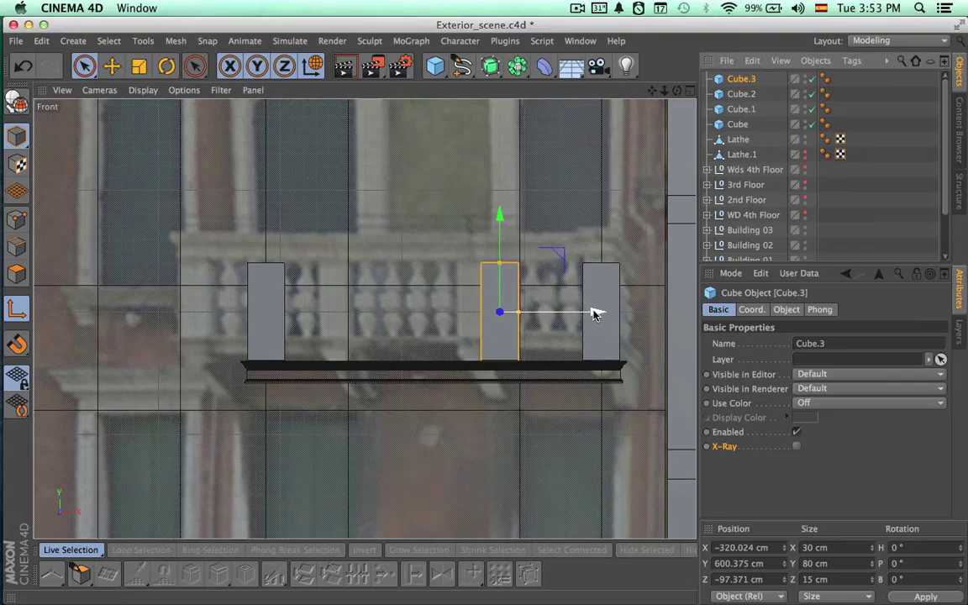
pyautogui.moveTo(593, 312); pyautogui.dragTo(465, 311)
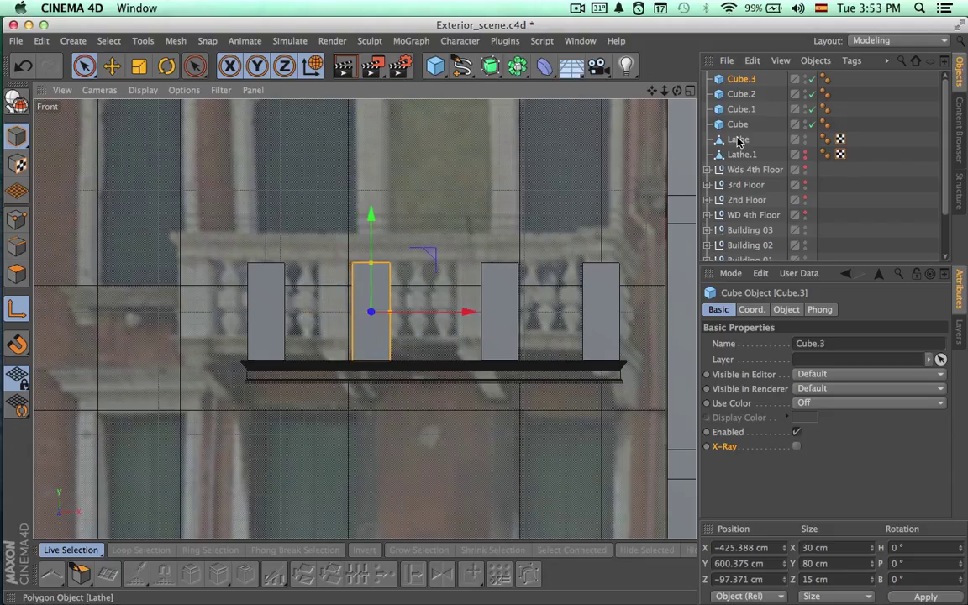
# Shift the two inner posts slightly toward each other, to about X -326 cm and X -424 cm.
pyautogui.click(741, 94)
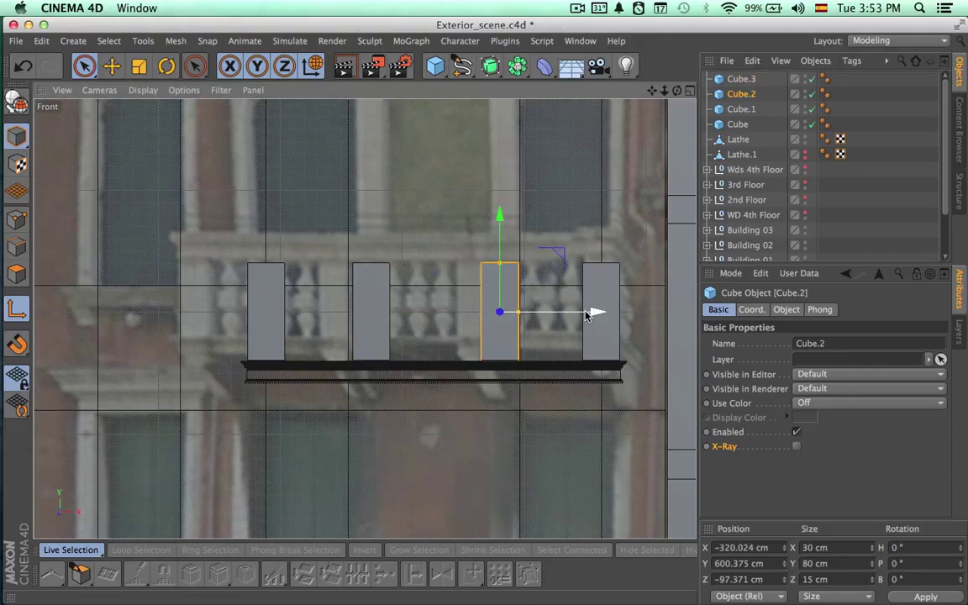
pyautogui.moveTo(594, 311)
pyautogui.mouseDown()
pyautogui.moveTo(654, 311)
pyautogui.moveTo(588, 328)
pyautogui.moveTo(579, 317)
pyautogui.mouseUp()
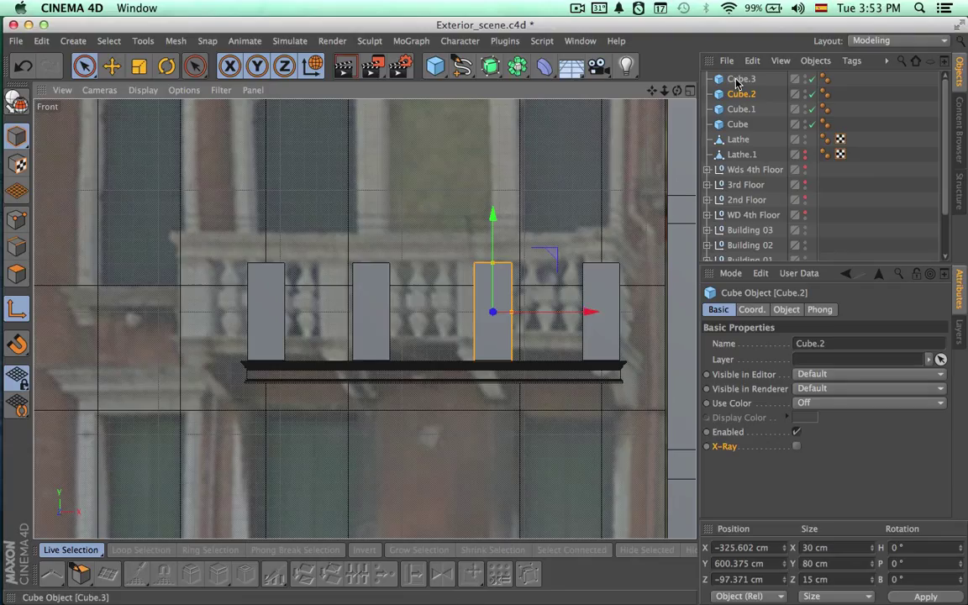
pyautogui.doubleClick(736, 79)
pyautogui.moveTo(458, 315); pyautogui.dragTo(545, 313)
pyautogui.press('super+z')
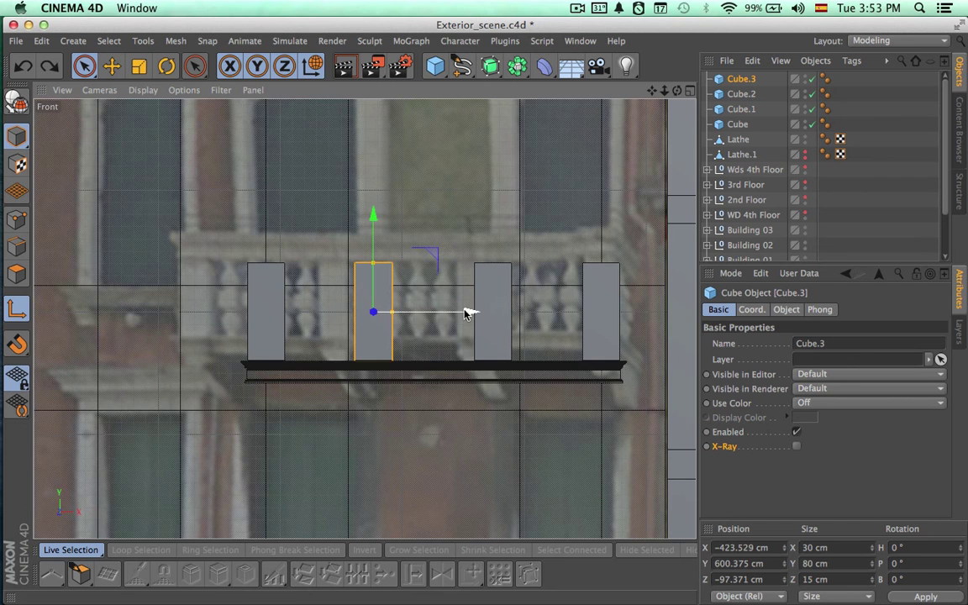
# Refine the spacing of the inner posts in the front view, moving them to about X -421 cm and X -328 cm.
pyautogui.scroll(6, 398, 380)
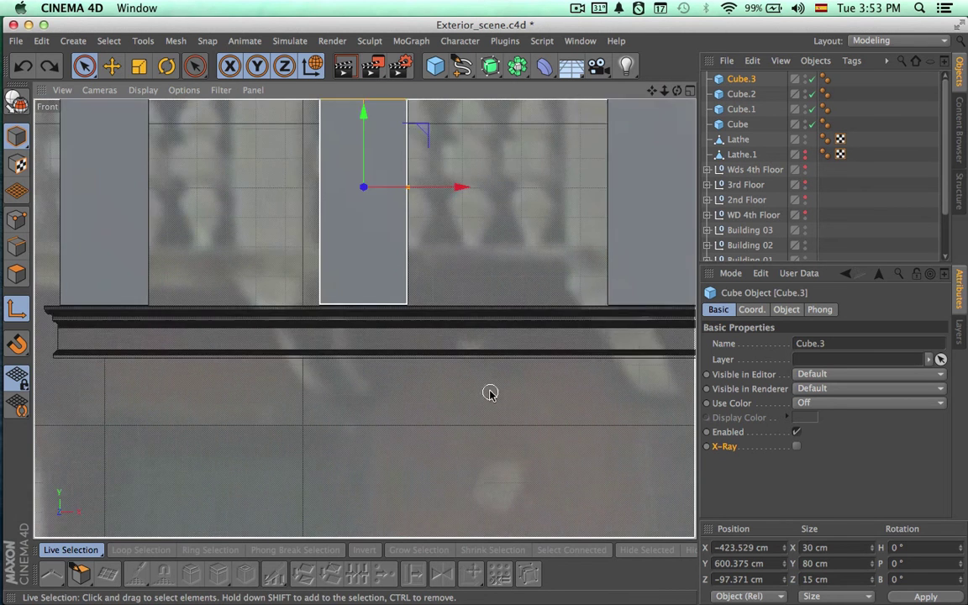
pyautogui.scroll(-3, 454, 445)
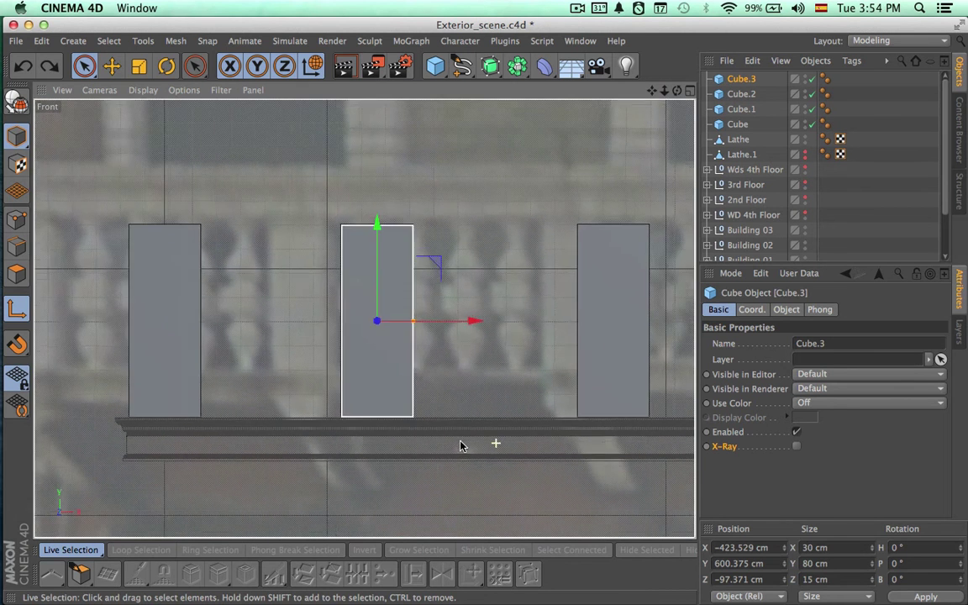
pyautogui.moveTo(400, 448); pyautogui.dragTo(387, 449, button='middle')
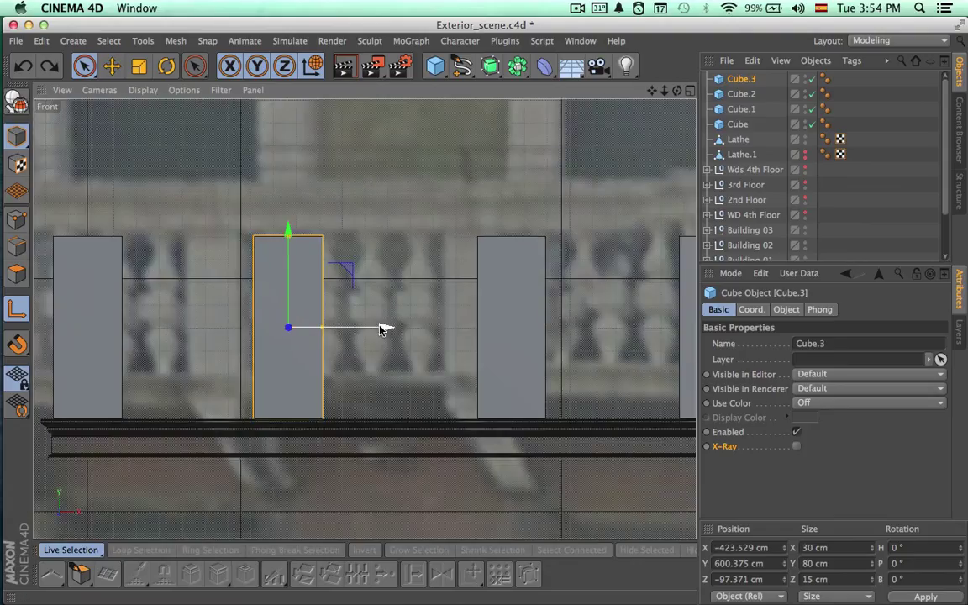
pyautogui.moveTo(385, 328); pyautogui.dragTo(390, 328)
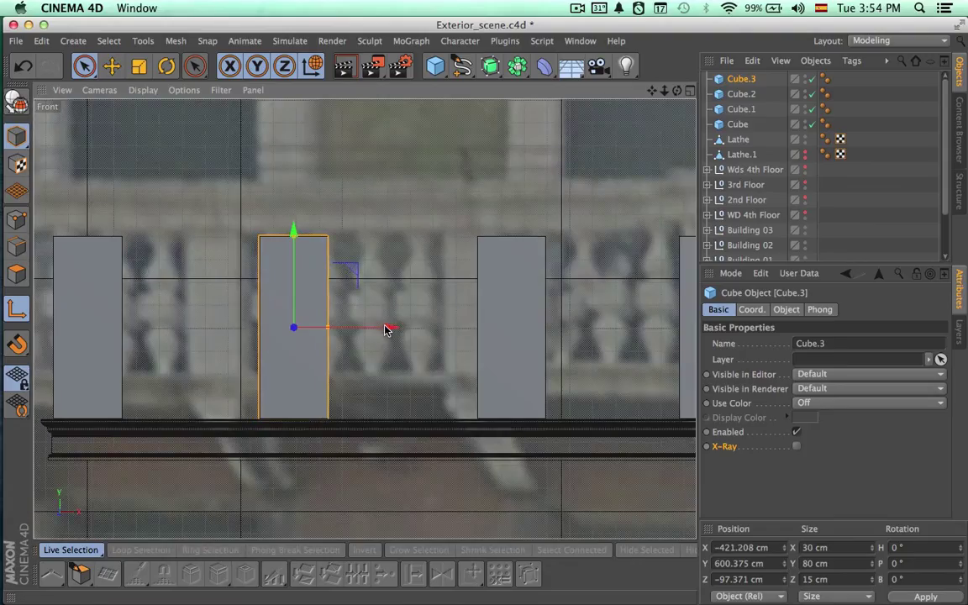
pyautogui.click(753, 95)
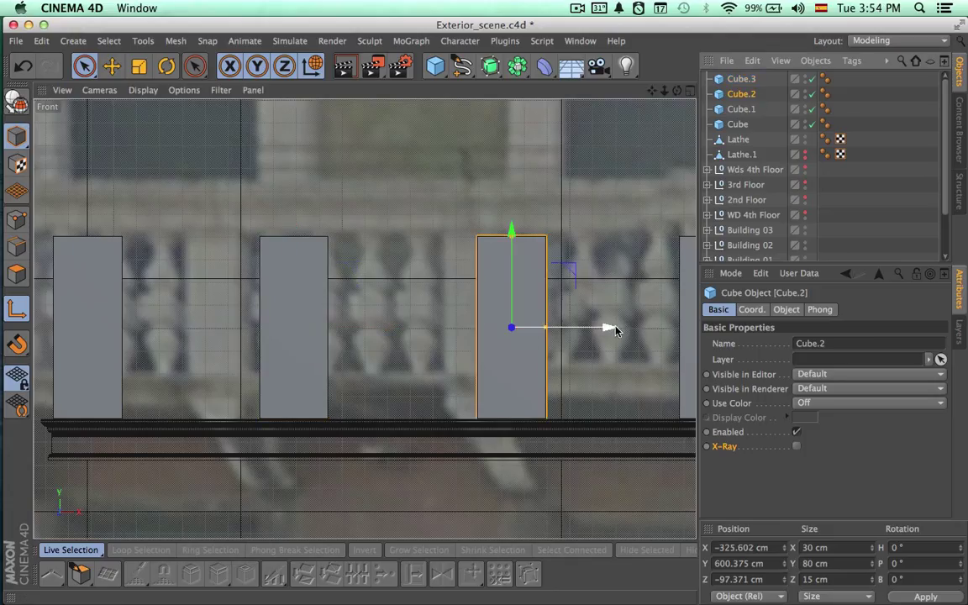
pyautogui.moveTo(609, 329); pyautogui.dragTo(607, 328)
pyautogui.scroll(-3, 598, 382)
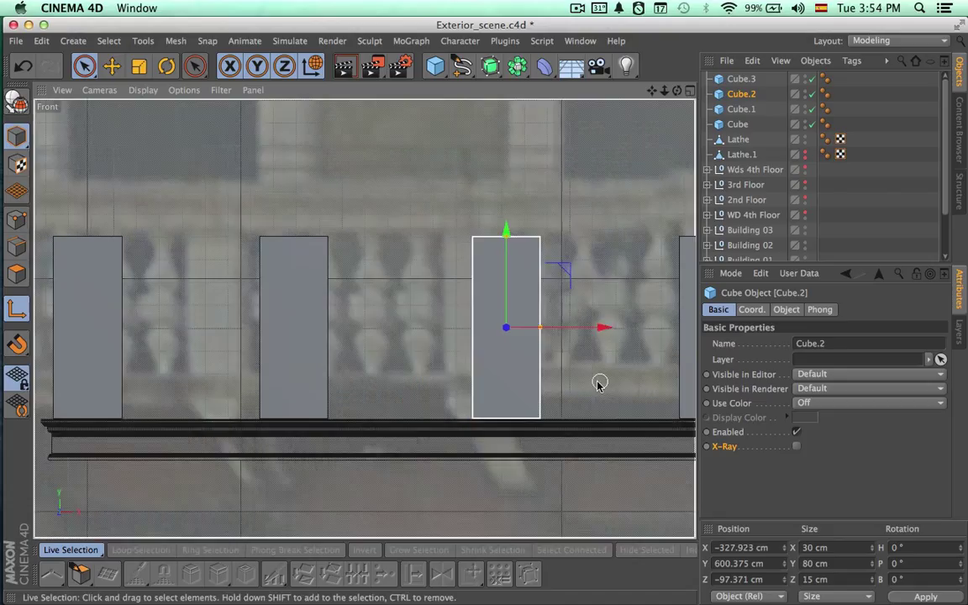
pyautogui.moveTo(553, 417); pyautogui.dragTo(493, 423, button='middle')
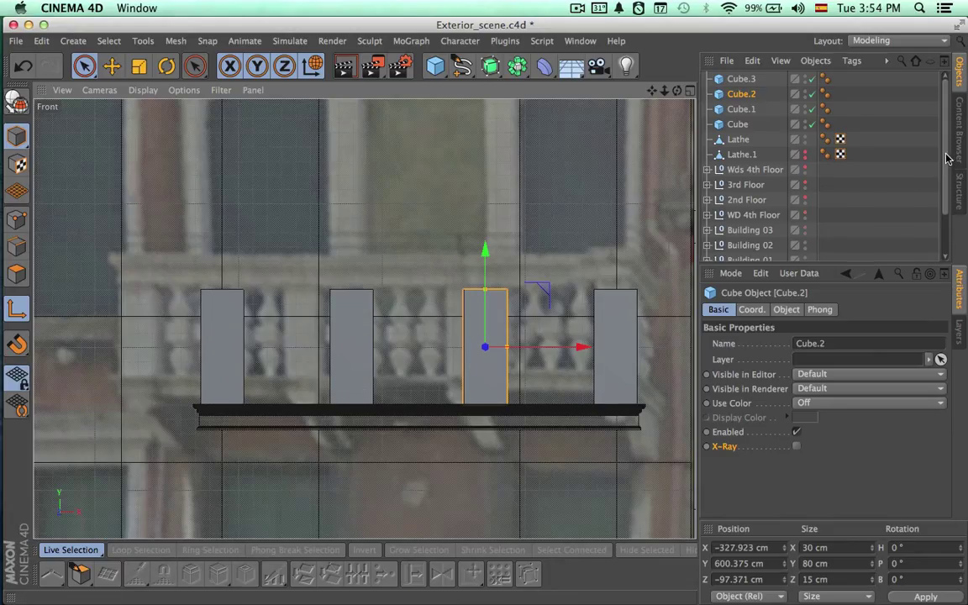
# Bring the RULER cube over from beside the building to just above the balcony posts, at about X -462 cm, Y 738 cm.
pyautogui.moveTo(947, 157); pyautogui.dragTo(946, 225)
pyautogui.click(743, 254)
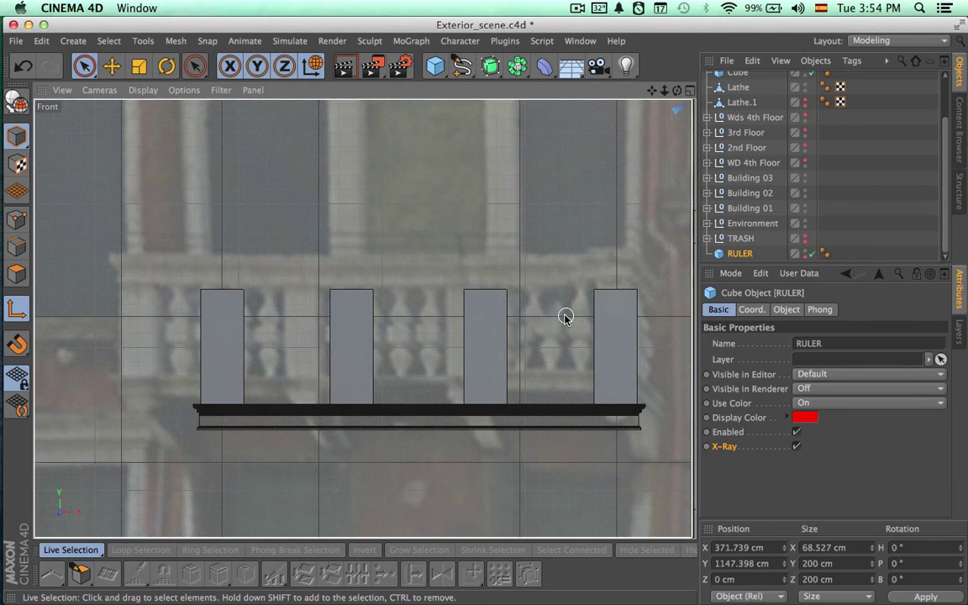
pyautogui.keyDown('alt'); pyautogui.moveTo(566, 315); pyautogui.dragTo(291, 303, button='right'); pyautogui.keyUp('alt')
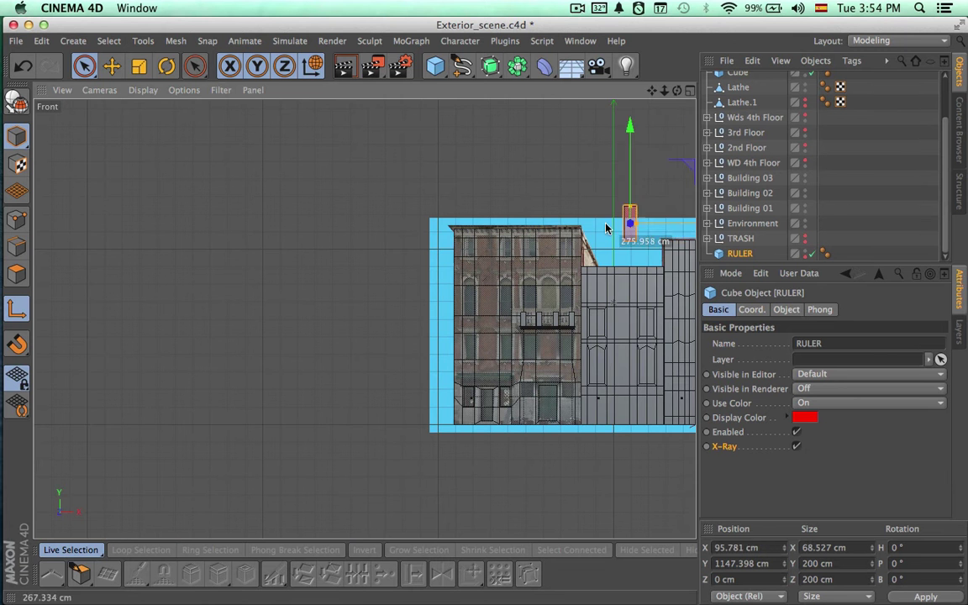
pyautogui.moveTo(606, 228); pyautogui.dragTo(554, 236)
pyautogui.keyDown('alt'); pyautogui.moveTo(542, 294); pyautogui.dragTo(646, 84, button='right'); pyautogui.keyUp('alt')
pyautogui.keyDown('alt'); pyautogui.moveTo(589, 225); pyautogui.dragTo(570, 280, button='middle'); pyautogui.keyUp('alt')
pyautogui.moveTo(583, 119); pyautogui.dragTo(562, 288)
pyautogui.scroll(6, 552, 373)
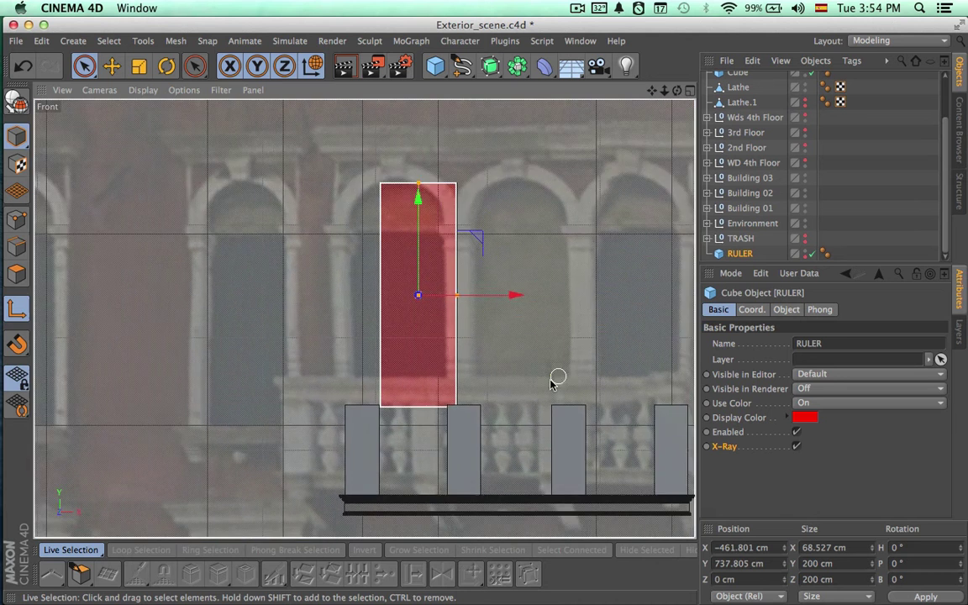
# Resize the RULER cube to about 59 cm wide and center it over the gap between the inner posts, at about X -374 cm.
pyautogui.scroll(2, 504, 389)
pyautogui.scroll(2, 470, 319)
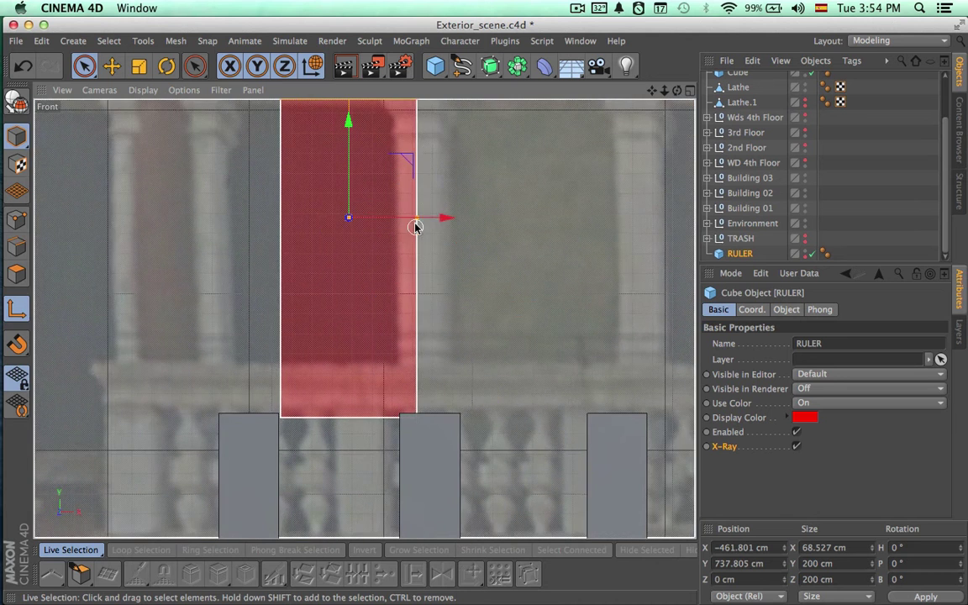
pyautogui.moveTo(415, 227); pyautogui.dragTo(614, 220)
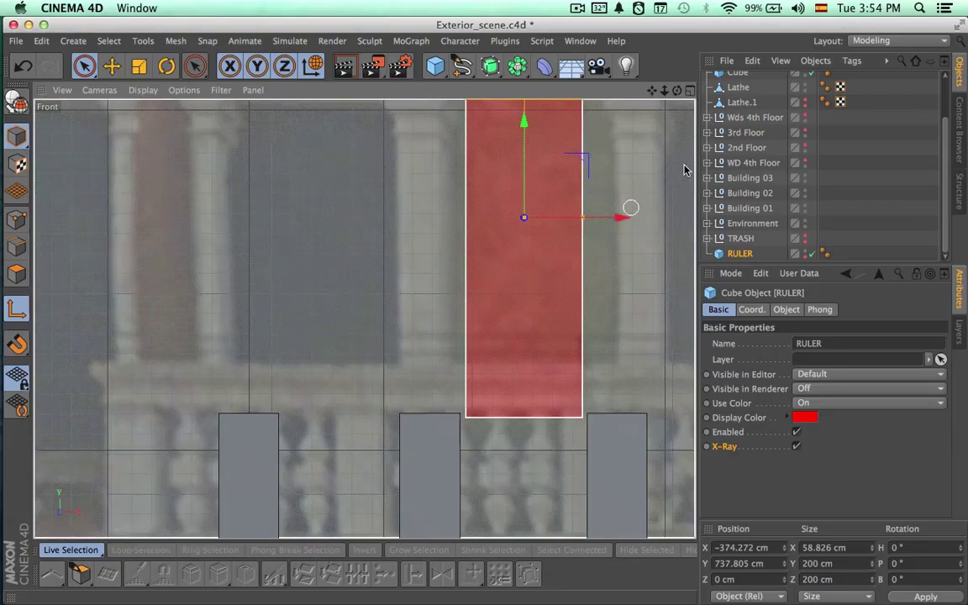
pyautogui.scroll(2, 742, 144)
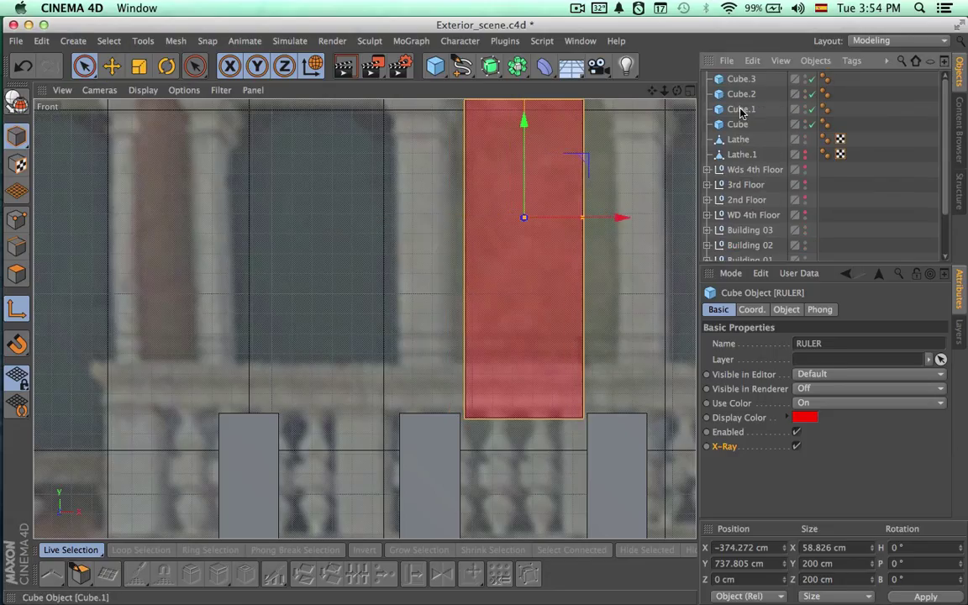
# Nudge the two inner posts to about X -328 cm and X -420 cm, using the RULER cube as the spacing guide.
pyautogui.click(741, 110)
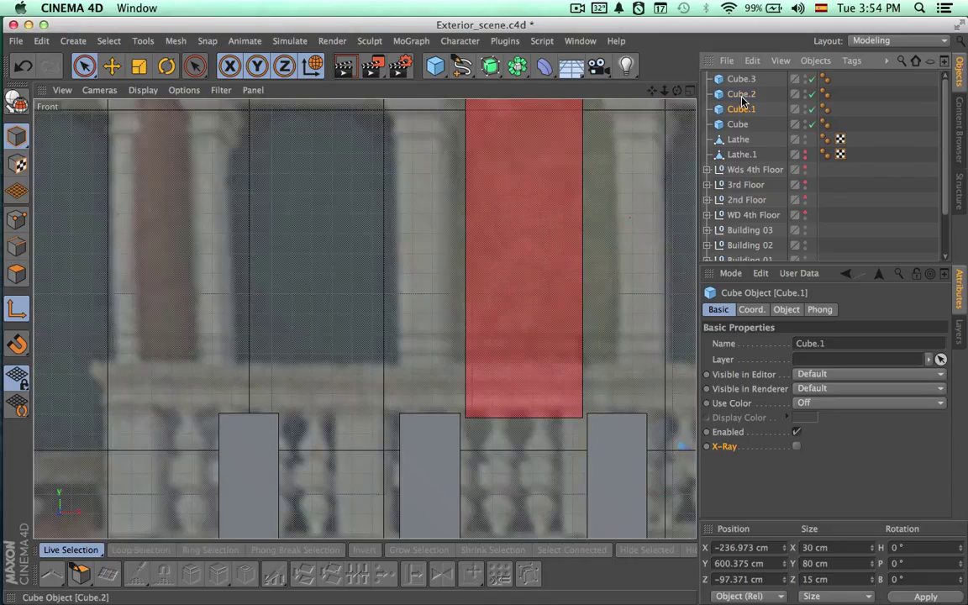
pyautogui.keyDown('alt'); pyautogui.moveTo(581, 351); pyautogui.dragTo(549, 326, button='middle'); pyautogui.keyUp('alt')
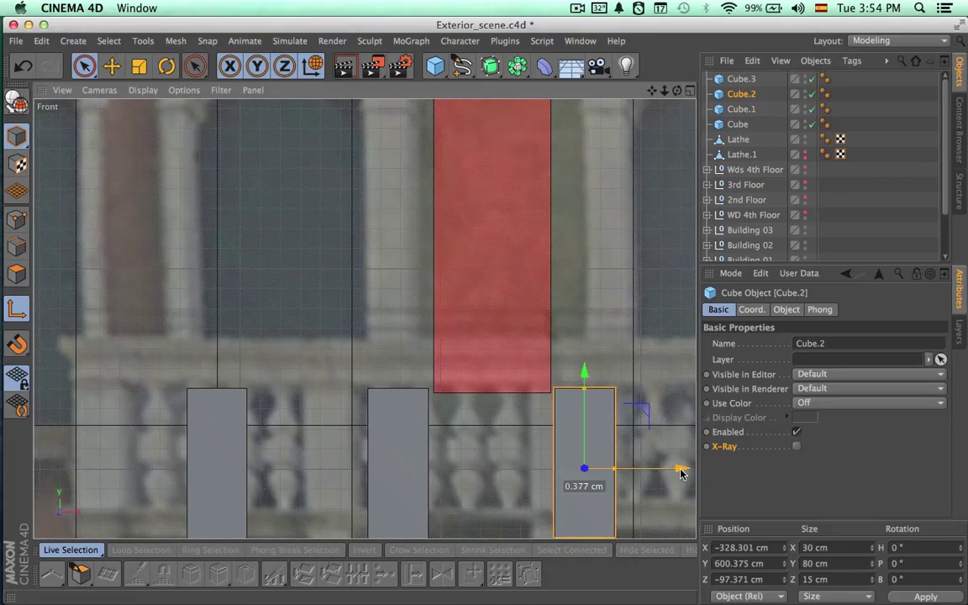
pyautogui.click(741, 79)
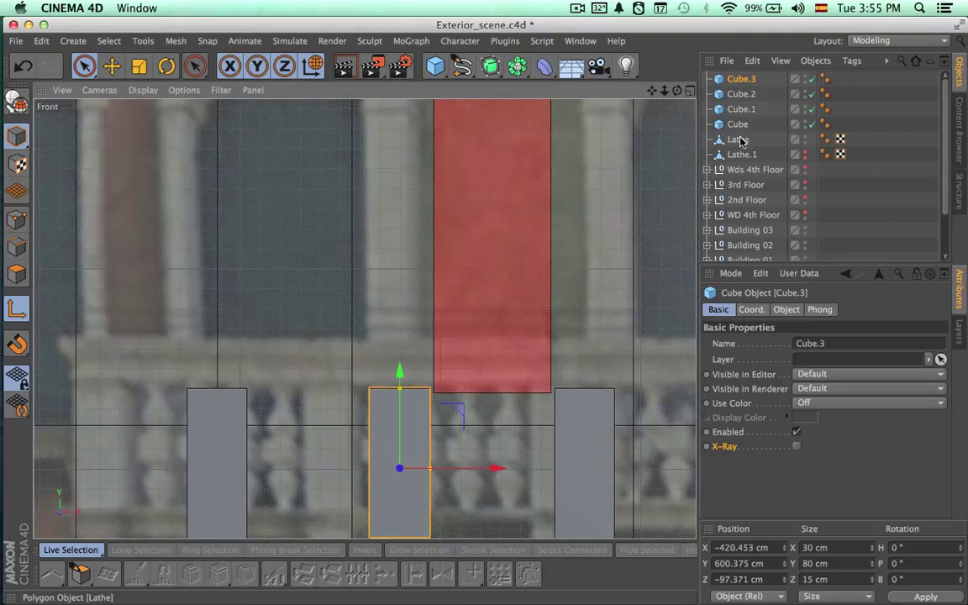
# Move the RULER cube up to the building's roofline, at about Y 1201 cm, and disable it.
pyautogui.scroll(-3, 756, 164)
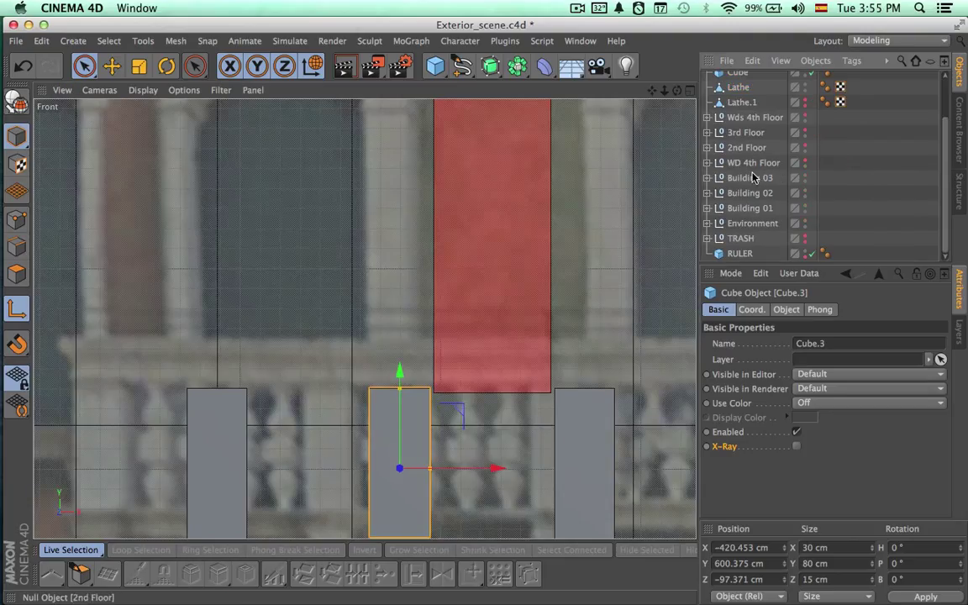
pyautogui.click(737, 254)
pyautogui.scroll(-3, 592, 327)
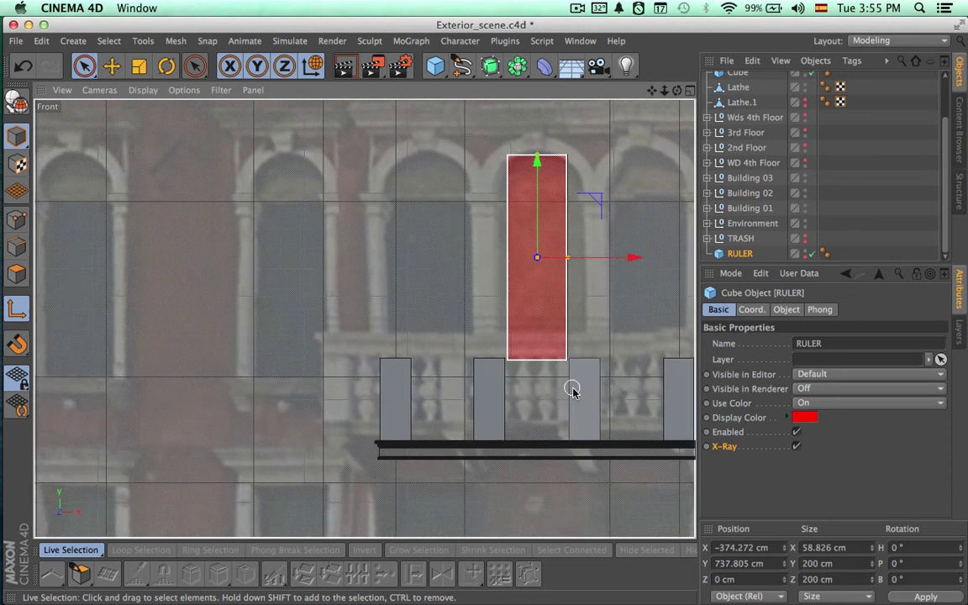
pyautogui.moveTo(571, 390); pyautogui.dragTo(468, 391, button='middle')
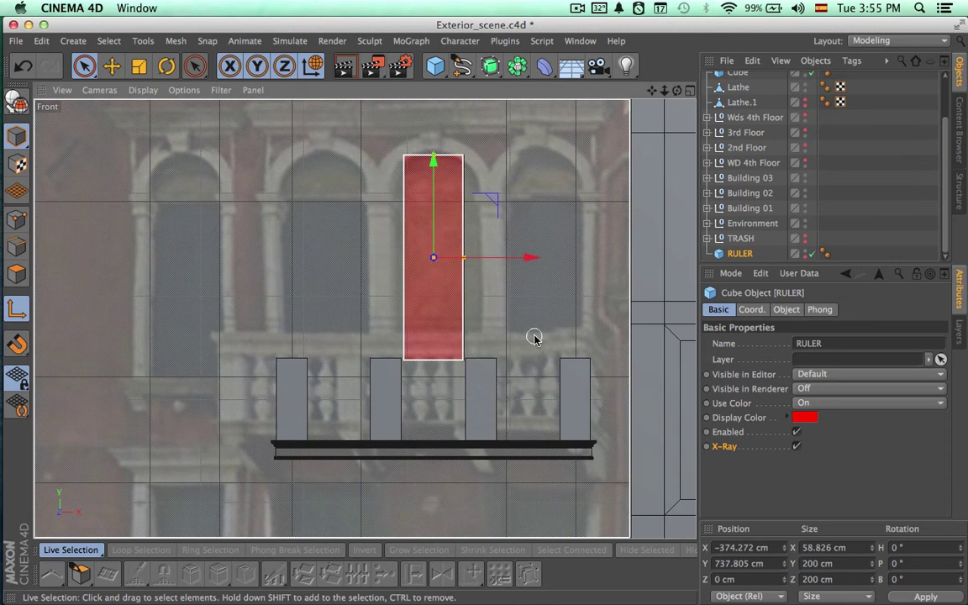
pyautogui.keyDown('alt'); pyautogui.moveTo(530, 341); pyautogui.dragTo(480, 376, button='middle'); pyautogui.keyUp('alt')
pyautogui.keyDown('alt'); pyautogui.moveTo(517, 363); pyautogui.dragTo(392, 354, button='right'); pyautogui.keyUp('alt')
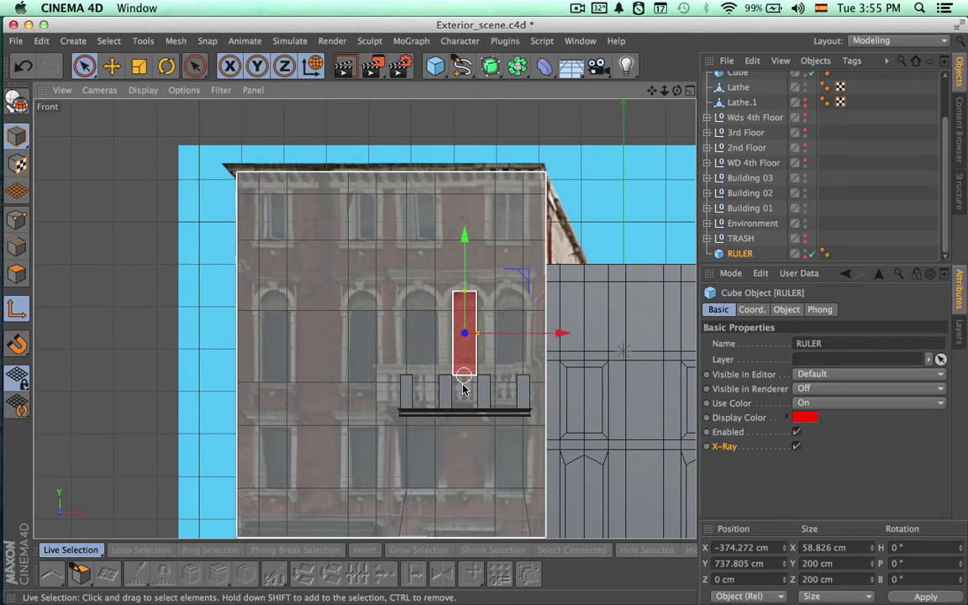
pyautogui.keyDown('alt'); pyautogui.moveTo(462, 385); pyautogui.dragTo(436, 375, button='middle'); pyautogui.keyUp('alt')
pyautogui.moveTo(437, 227); pyautogui.dragTo(436, 30)
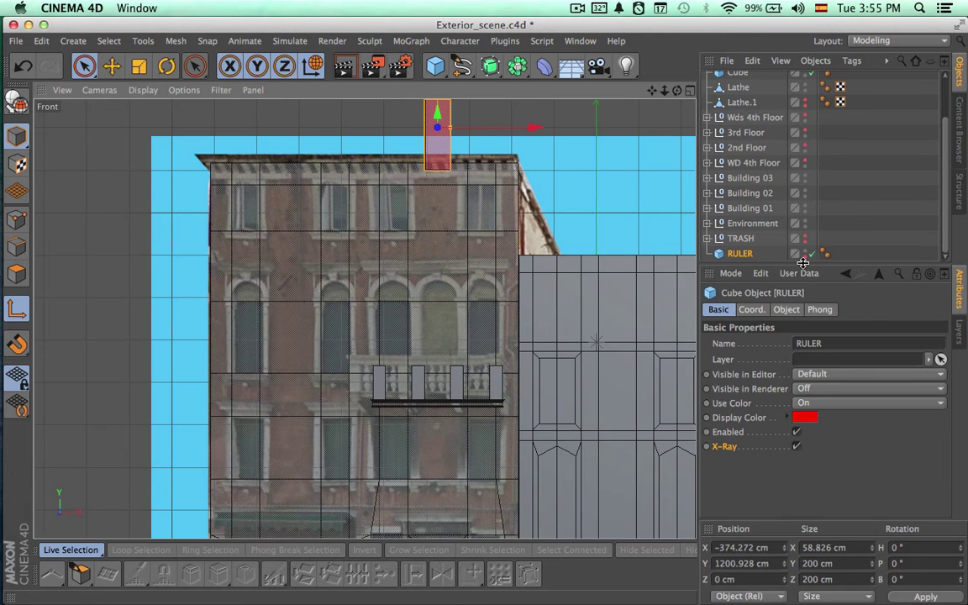
pyautogui.click(812, 254)
# In the perspective view, duplicate the balcony slab and raise the copy onto the posts as a handrail, at about Y 646 cm.
pyautogui.keyDown('alt'); pyautogui.moveTo(568, 417); pyautogui.dragTo(514, 430, button='middle'); pyautogui.keyUp('alt')
pyautogui.keyDown('alt'); pyautogui.moveTo(409, 395); pyautogui.dragTo(572, 399, button='right'); pyautogui.keyUp('alt')
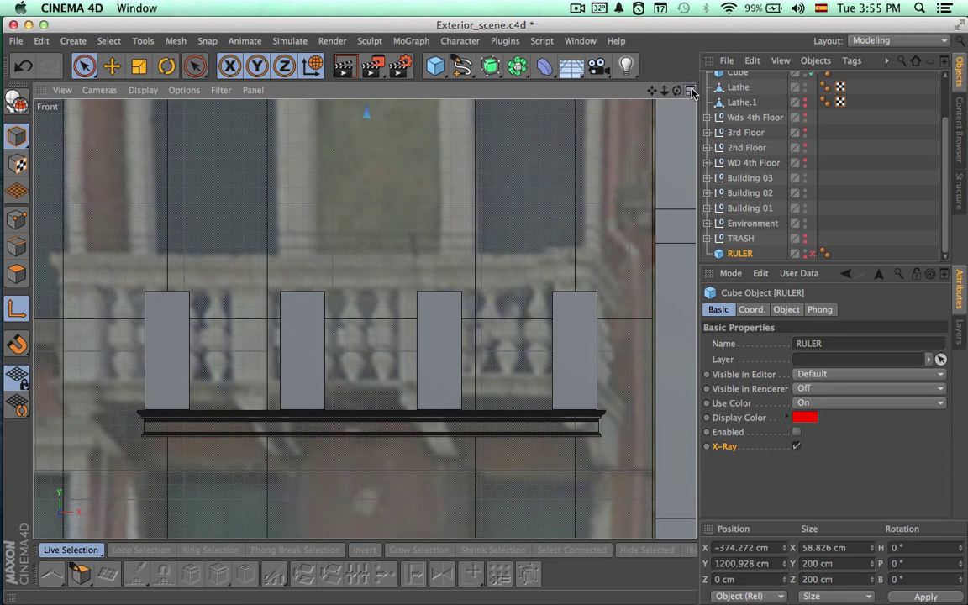
pyautogui.click(691, 91)
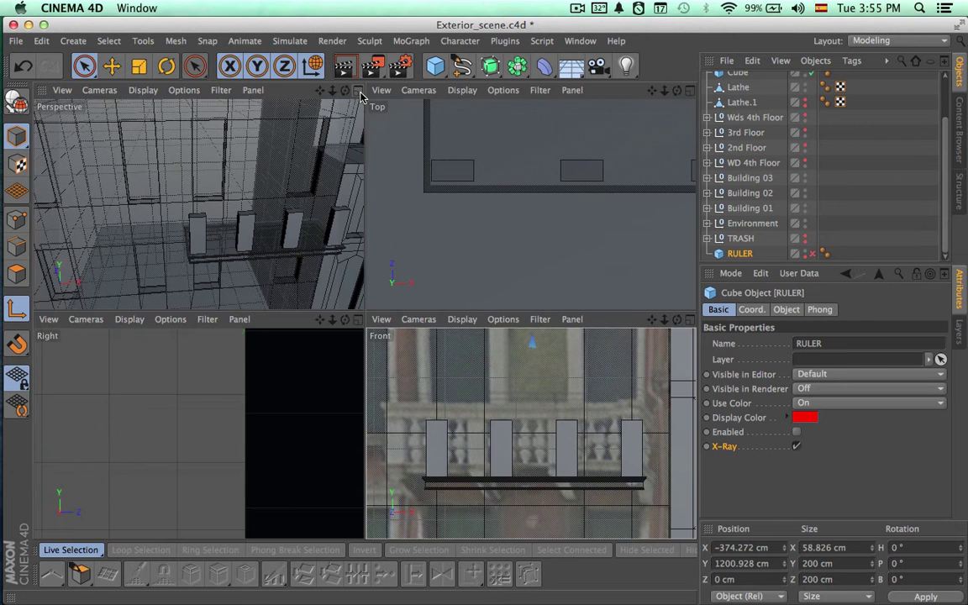
pyautogui.click(358, 91)
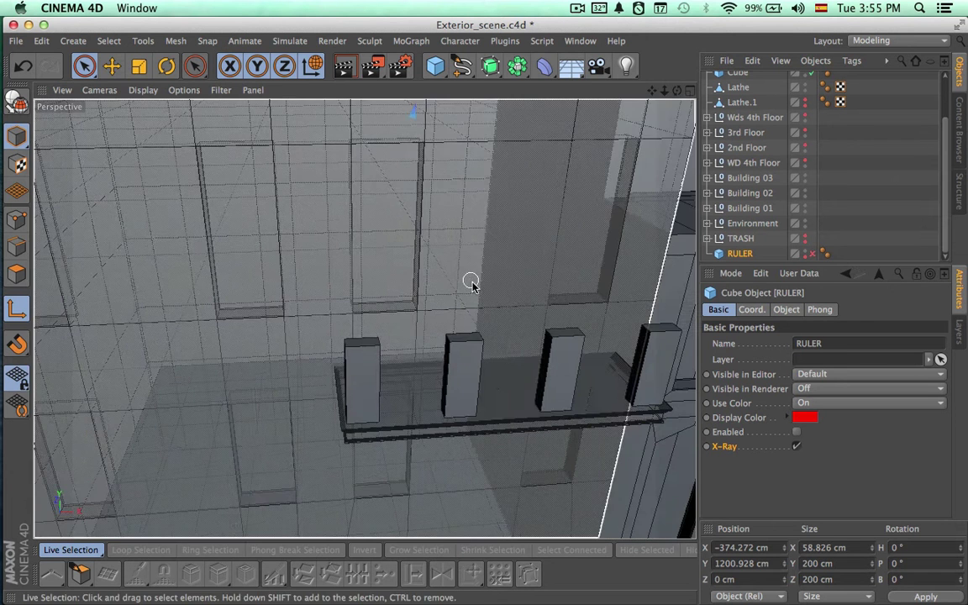
pyautogui.moveTo(470, 284)
pyautogui.keyDown('alt'); pyautogui.mouseDown()
pyautogui.moveTo(510, 352)
pyautogui.moveTo(572, 303)
pyautogui.moveTo(535, 389)
pyautogui.moveTo(613, 319)
pyautogui.moveTo(671, 110)
pyautogui.mouseUp(); pyautogui.keyUp('alt')
pyautogui.scroll(3, 735, 124)
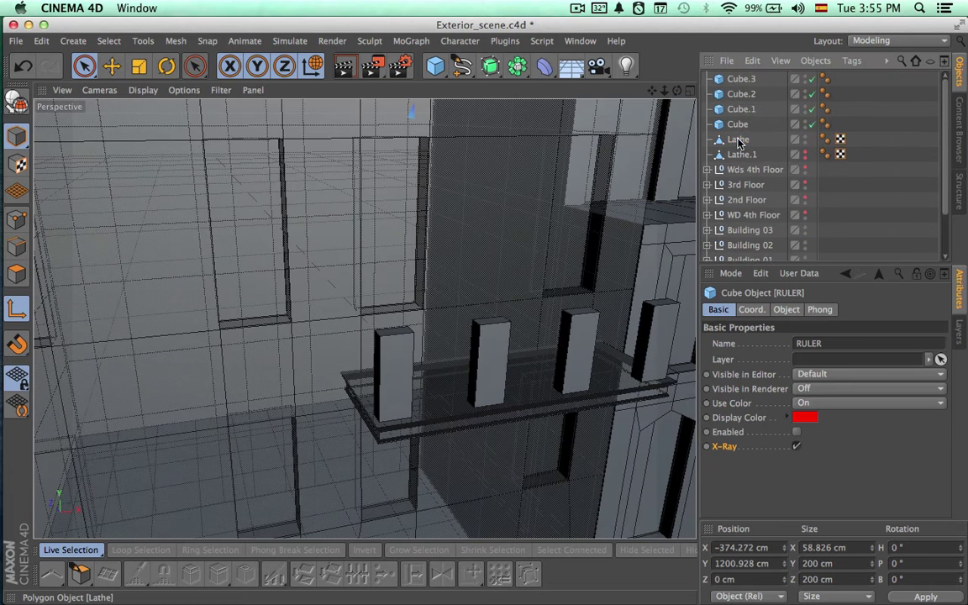
pyautogui.click(737, 140)
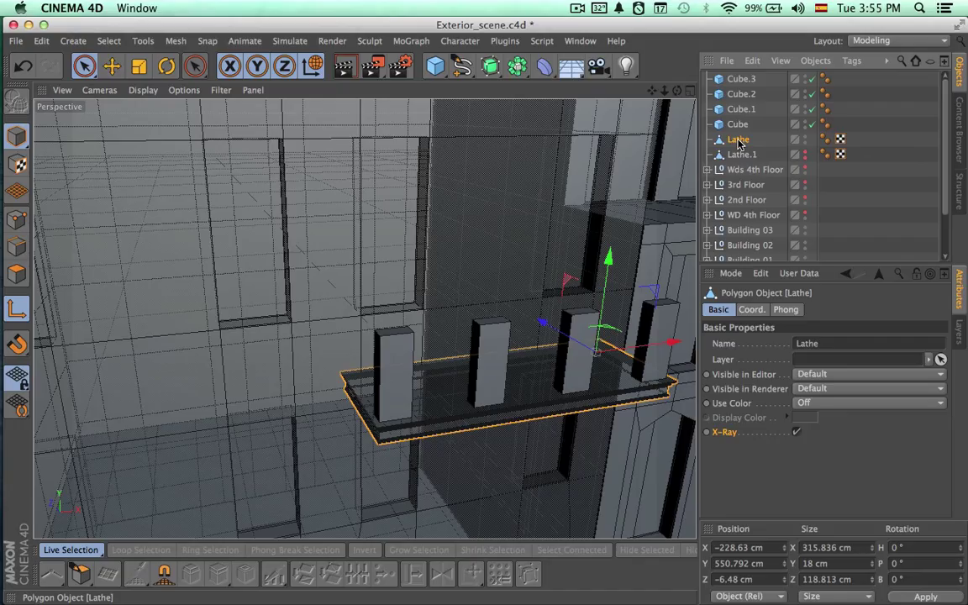
pyautogui.keyDown('ctrl'); pyautogui.moveTo(607, 257); pyautogui.dragTo(610, 231); pyautogui.keyUp('ctrl')
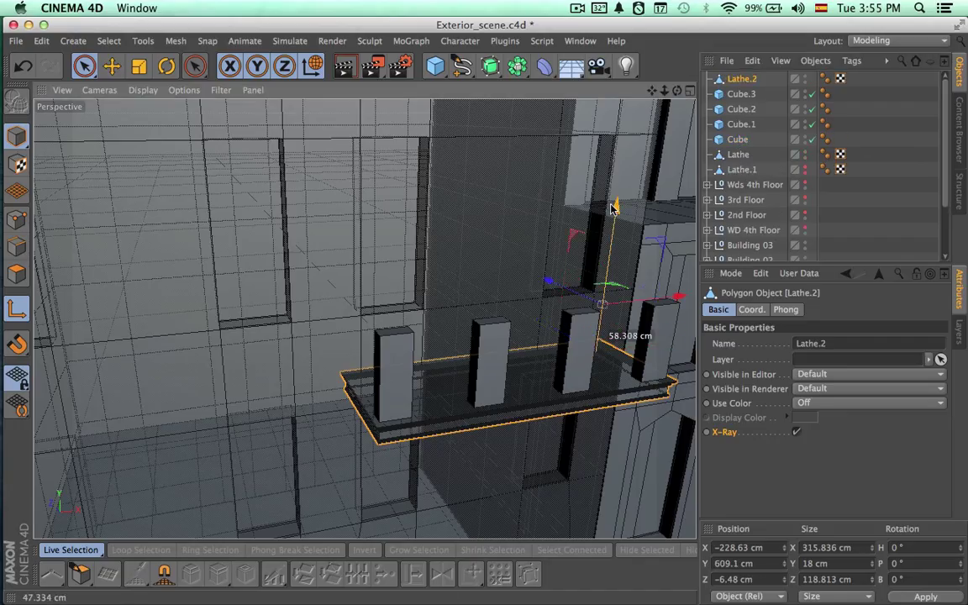
pyautogui.press('super+z')
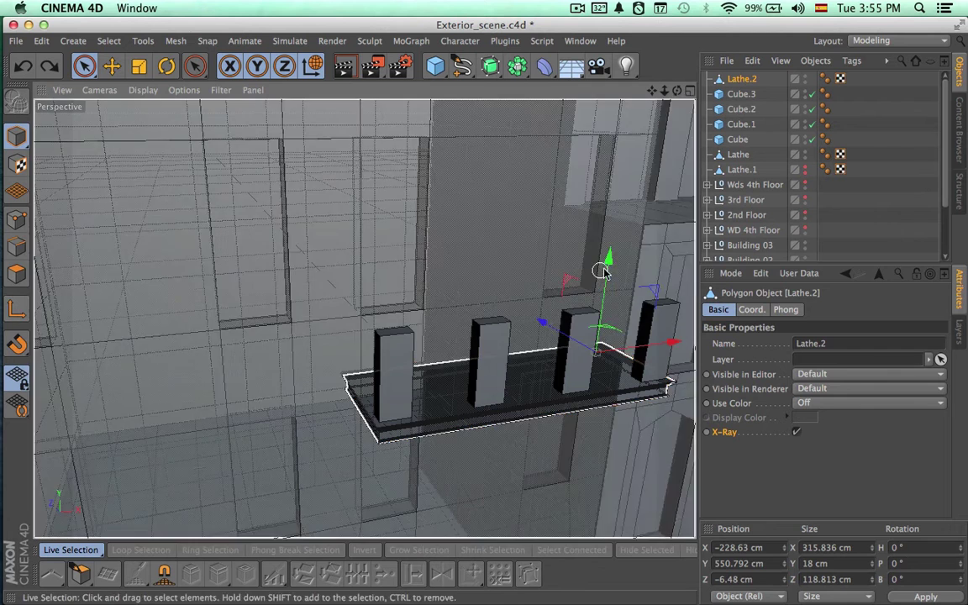
pyautogui.moveTo(606, 271); pyautogui.dragTo(612, 188)
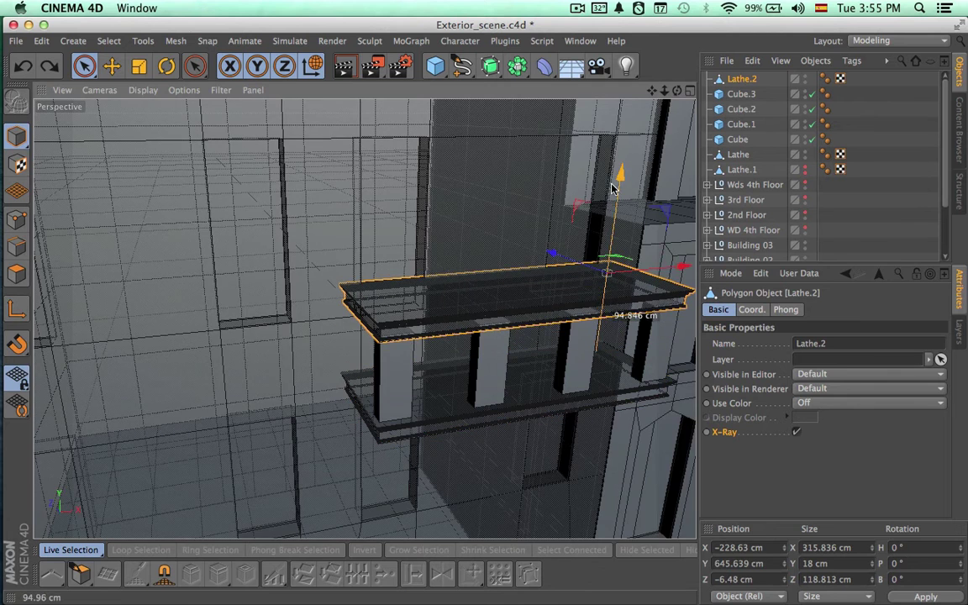
pyautogui.keyDown('alt'); pyautogui.moveTo(616, 356); pyautogui.dragTo(614, 275); pyautogui.keyUp('alt')
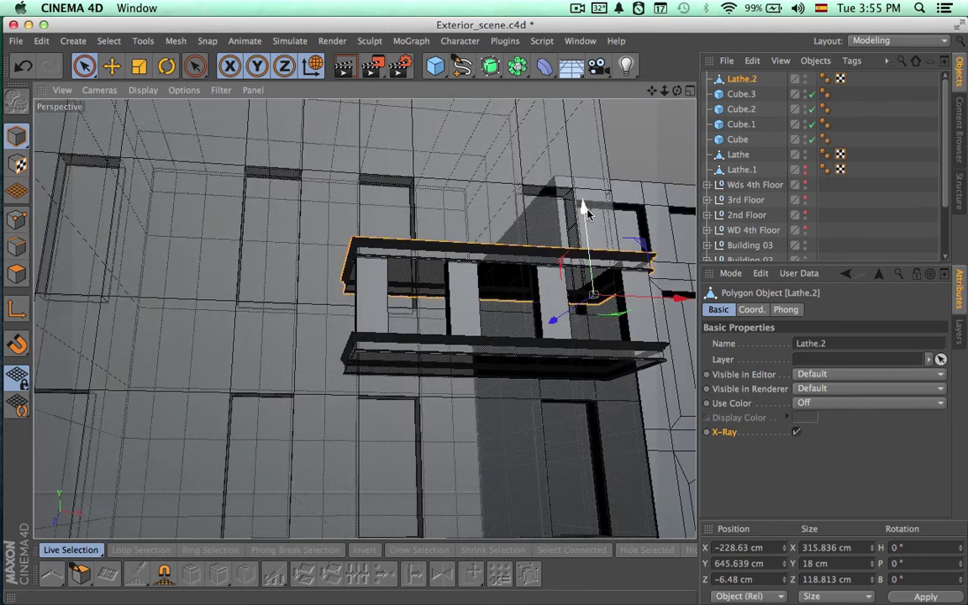
# Fine-tune the height of the handrail slab in the front view, placing it at about Y 647.6 cm on the posts.
pyautogui.moveTo(585, 207); pyautogui.dragTo(585, 211)
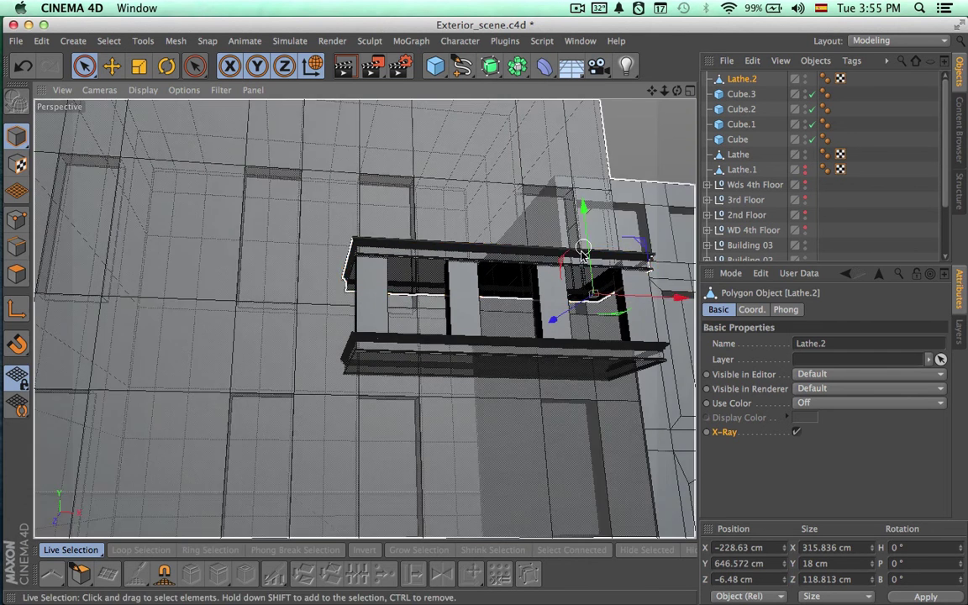
pyautogui.keyDown('alt'); pyautogui.moveTo(582, 255); pyautogui.dragTo(568, 346); pyautogui.keyUp('alt')
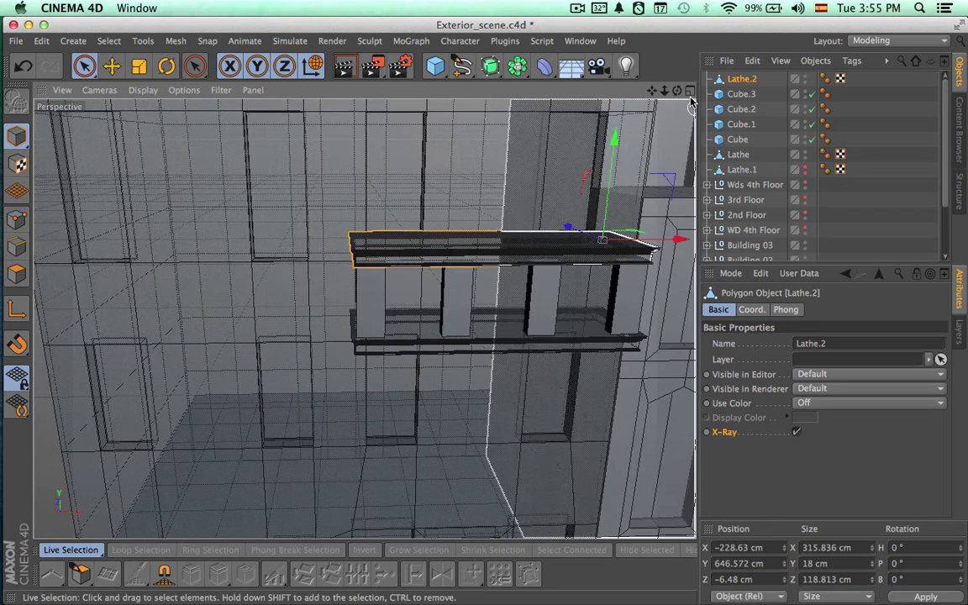
pyautogui.click(689, 90)
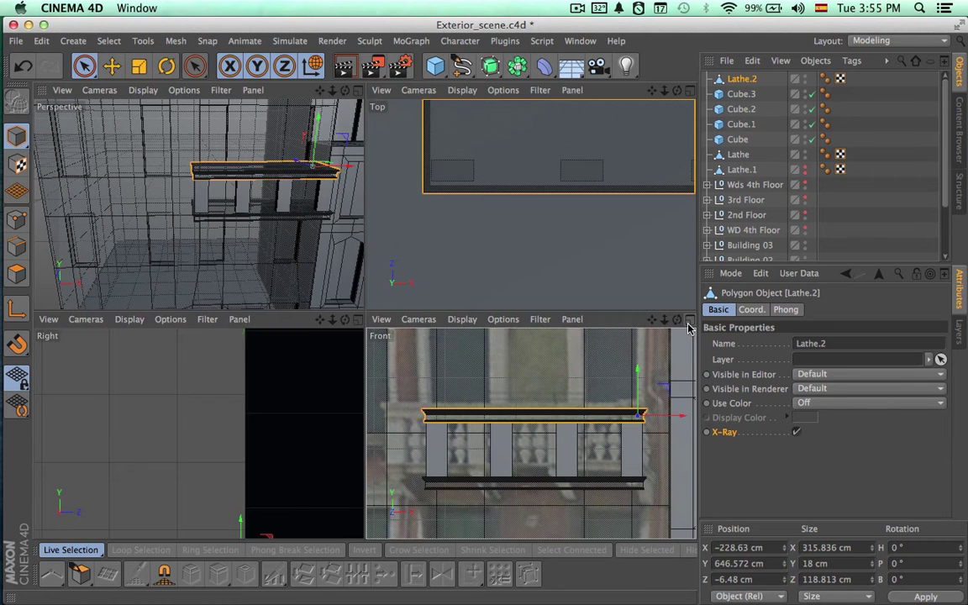
pyautogui.middleClick(502, 397)
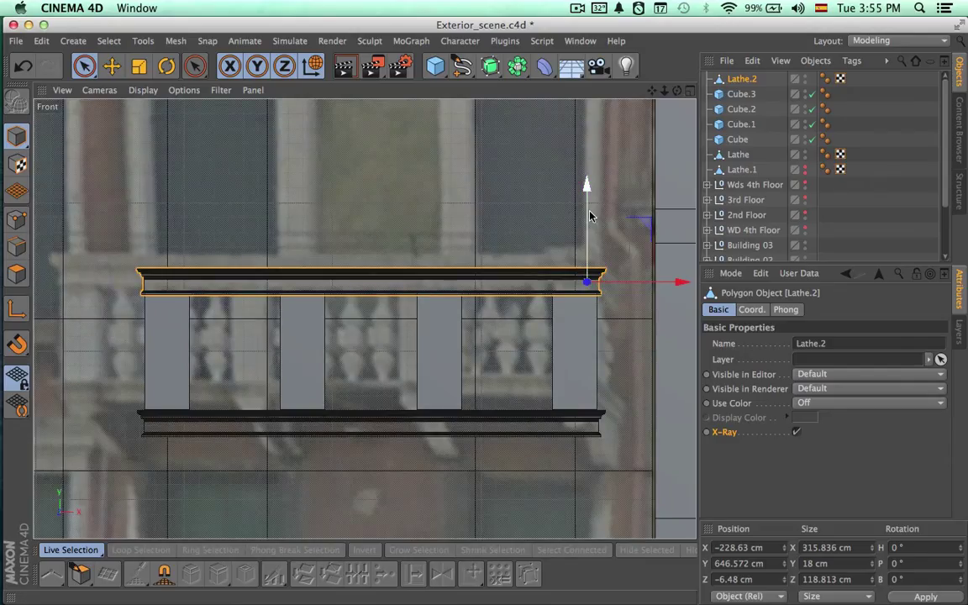
pyautogui.moveTo(587, 190); pyautogui.dragTo(588, 205)
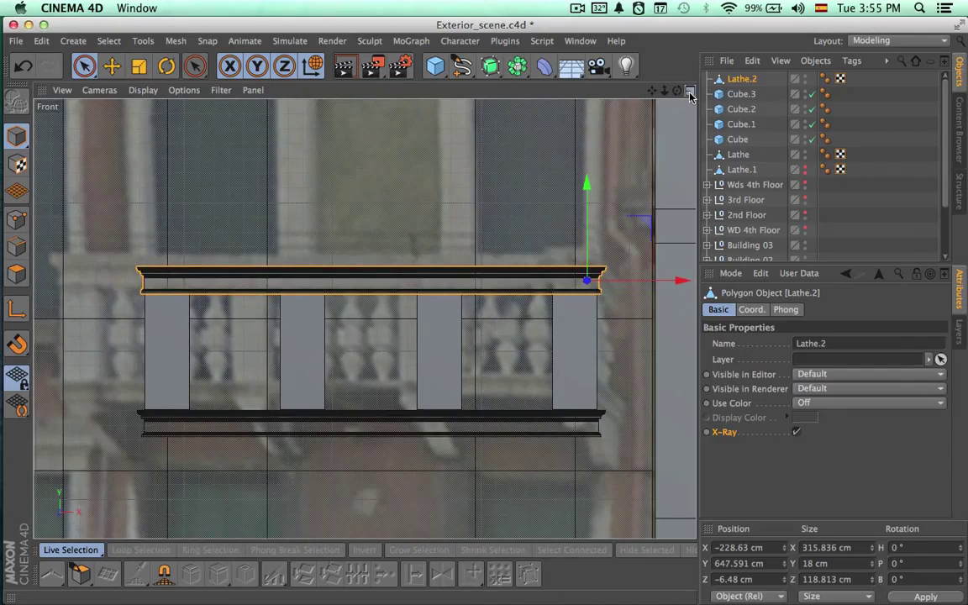
pyautogui.click(689, 92)
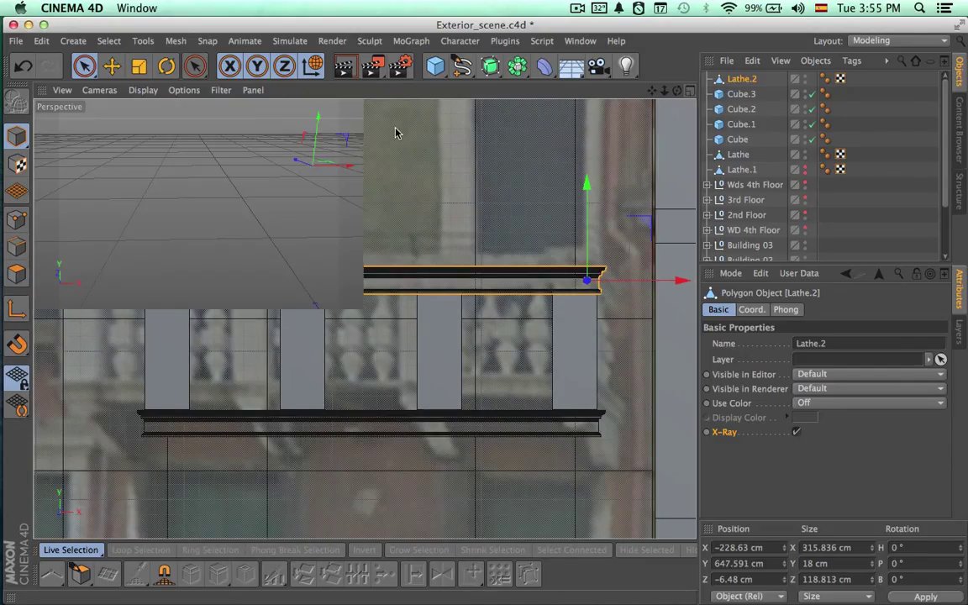
pyautogui.click(357, 89)
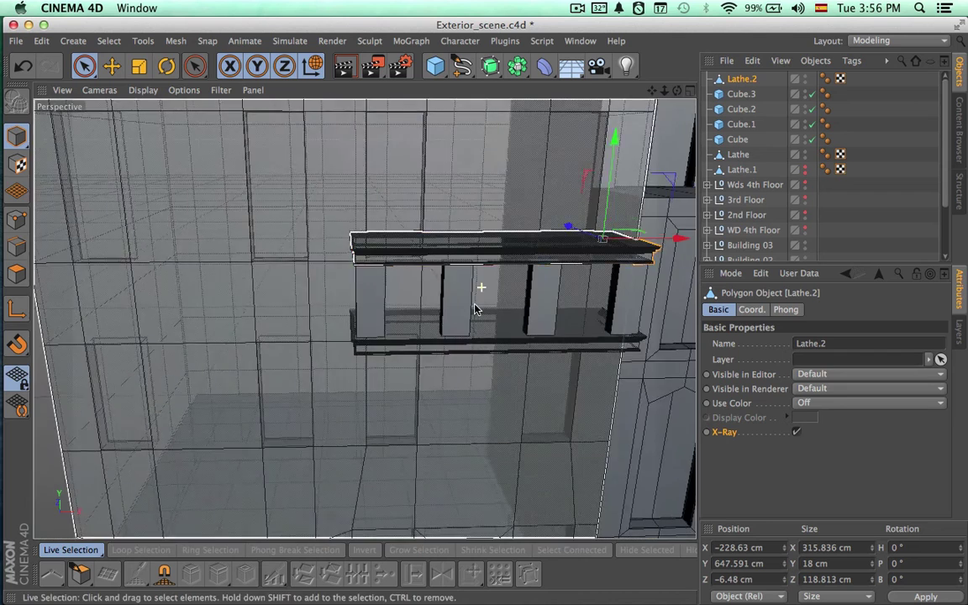
# Examine the balcony from below and render the perspective view to check how it sits on the building.
pyautogui.keyDown('alt'); pyautogui.moveTo(475, 309); pyautogui.dragTo(509, 286); pyautogui.keyUp('alt')
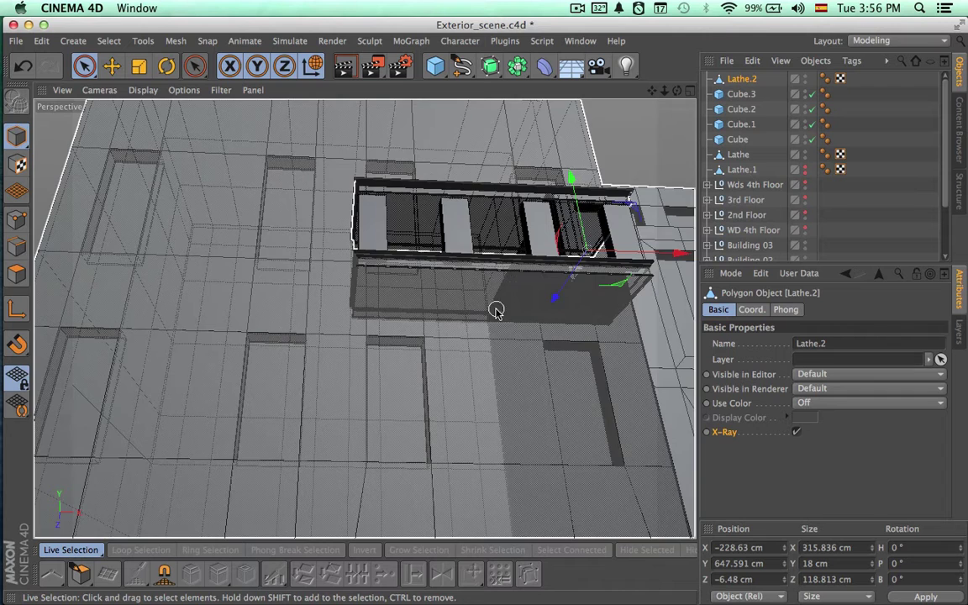
pyautogui.keyDown('alt'); pyautogui.moveTo(471, 210); pyautogui.dragTo(575, 217, button='right'); pyautogui.keyUp('alt')
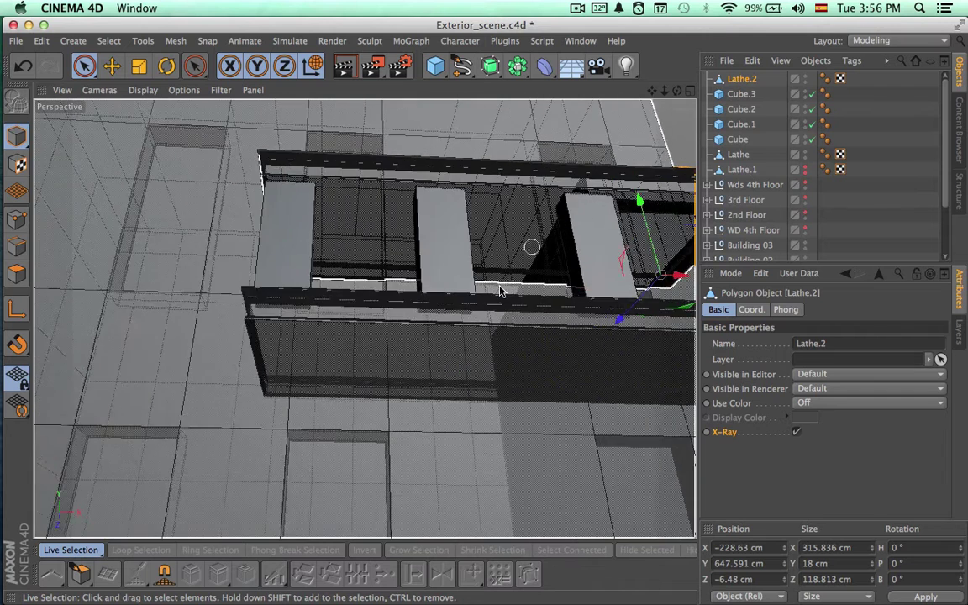
pyautogui.keyDown('alt'); pyautogui.moveTo(490, 300); pyautogui.dragTo(447, 326); pyautogui.keyUp('alt')
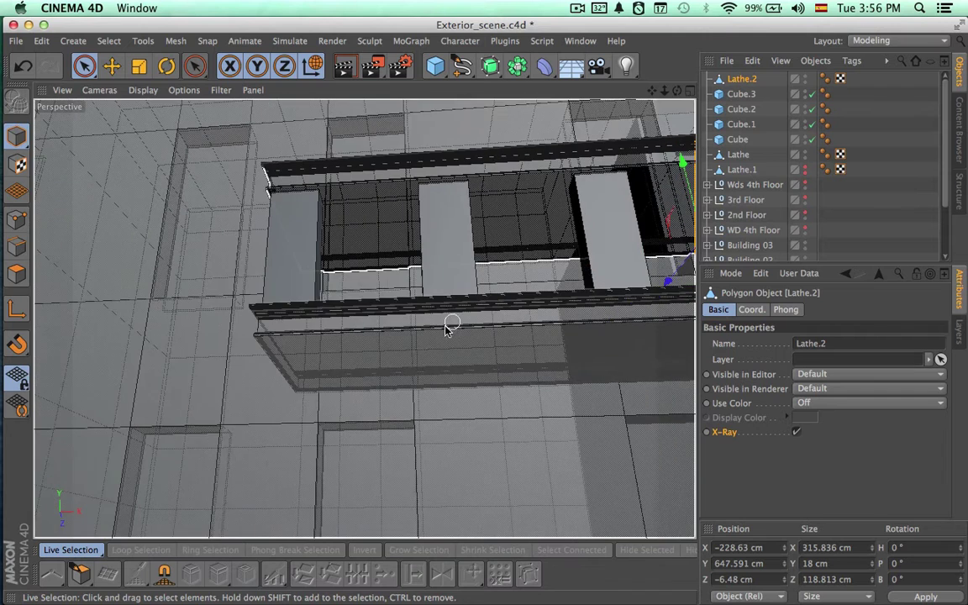
pyautogui.keyDown('shift'); pyautogui.click(500, 164); pyautogui.keyUp('shift')
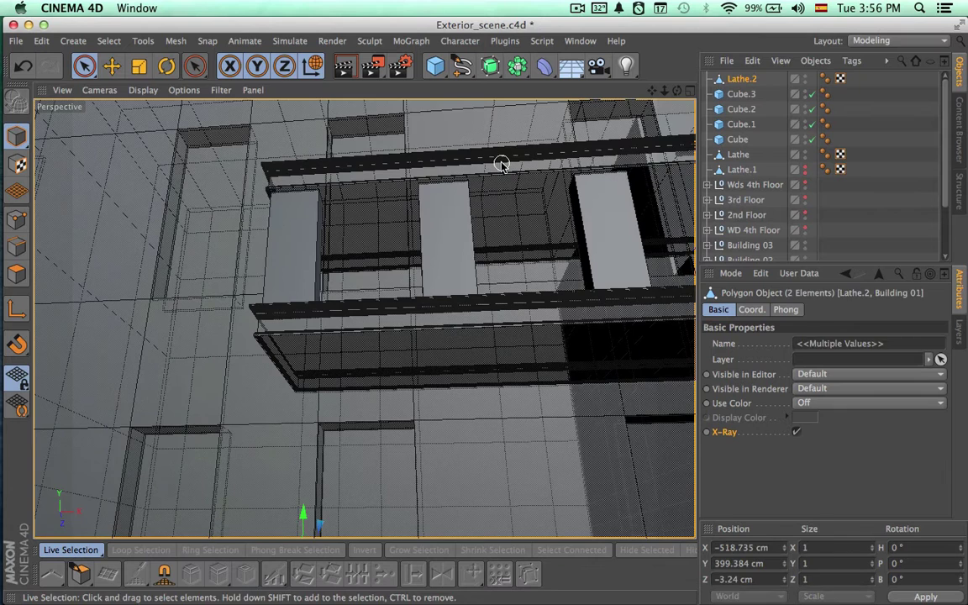
pyautogui.click(740, 82)
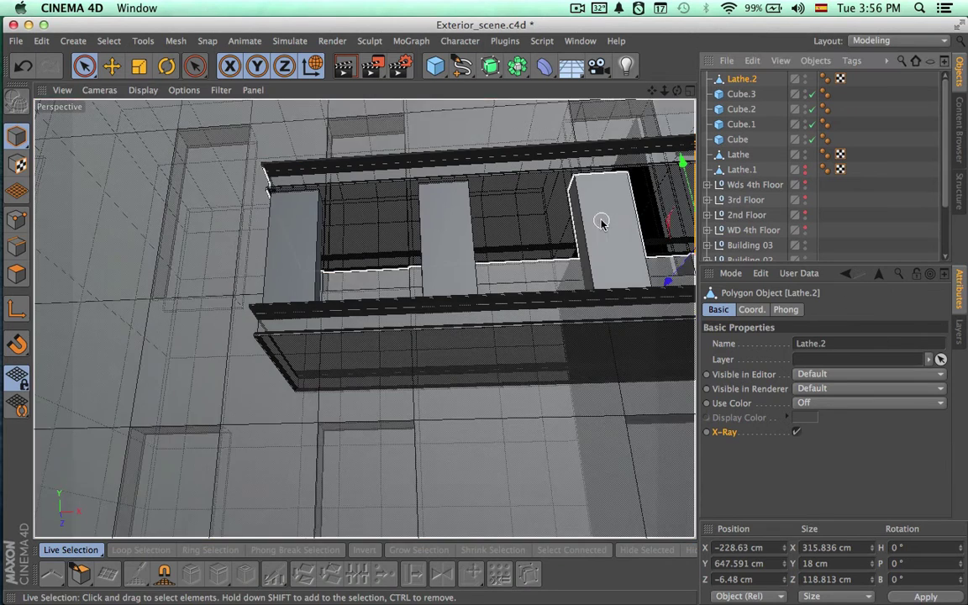
pyautogui.keyDown('alt'); pyautogui.moveTo(601, 219); pyautogui.dragTo(506, 345); pyautogui.keyUp('alt')
pyautogui.press('super+r')
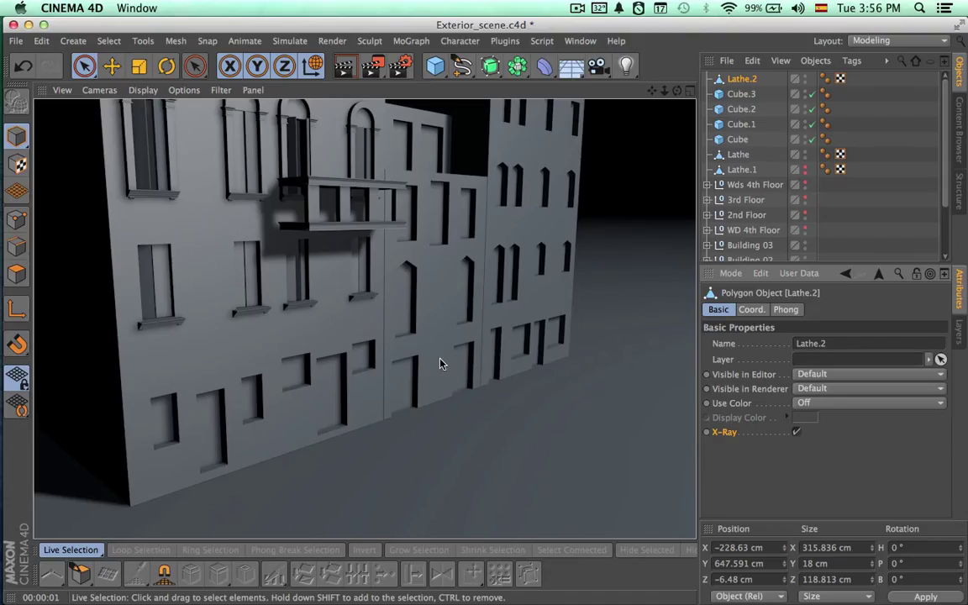
# Make the hidden Wds 4th Floor, 3rd Floor, 2nd Floor and WD 4th Floor groups visible again, and delete the hidden Lathe.1 object.
pyautogui.keyDown('alt'); pyautogui.moveTo(263, 203); pyautogui.dragTo(504, 216, button='right'); pyautogui.keyUp('alt')
pyautogui.keyDown('alt'); pyautogui.moveTo(503, 216); pyautogui.dragTo(365, 319, button='middle'); pyautogui.keyUp('alt')
pyautogui.keyDown('alt'); pyautogui.moveTo(365, 319); pyautogui.dragTo(309, 271); pyautogui.keyUp('alt')
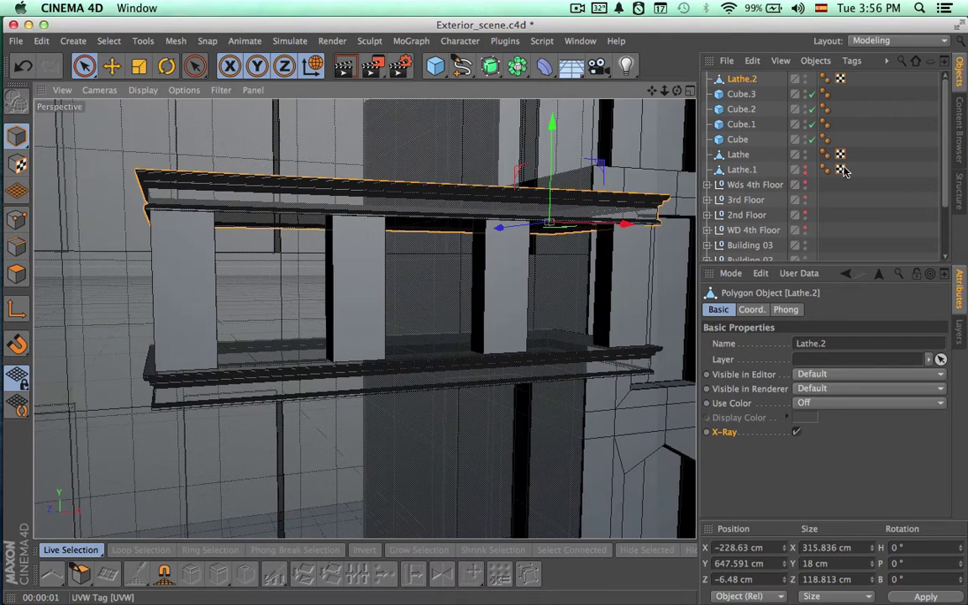
pyautogui.click(804, 199)
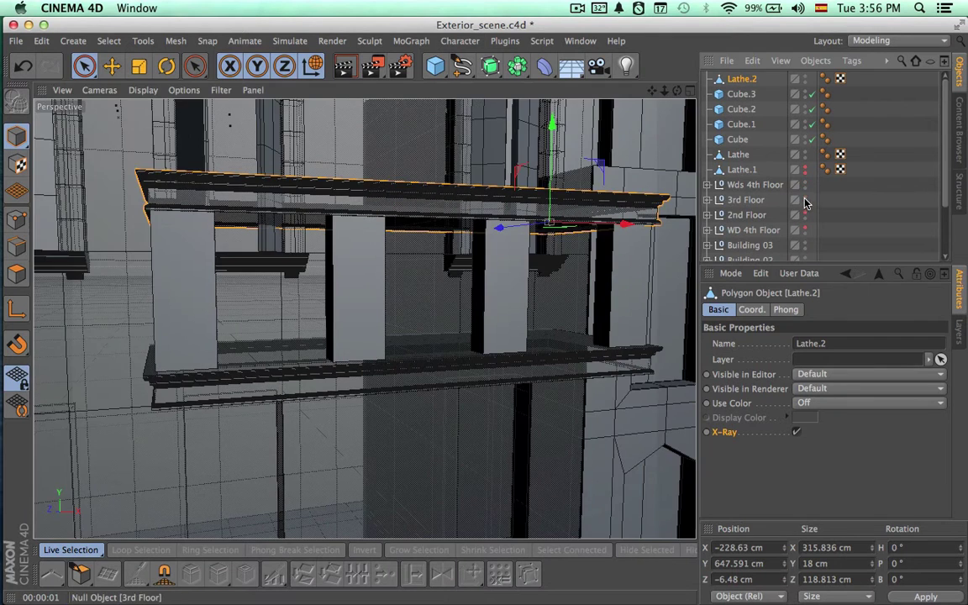
pyautogui.click(804, 216)
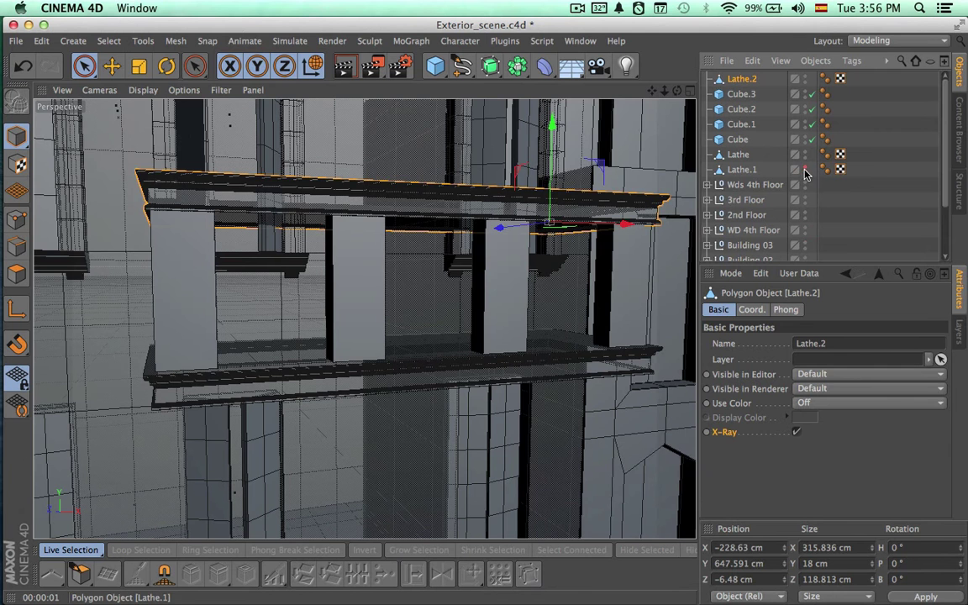
pyautogui.click(748, 171)
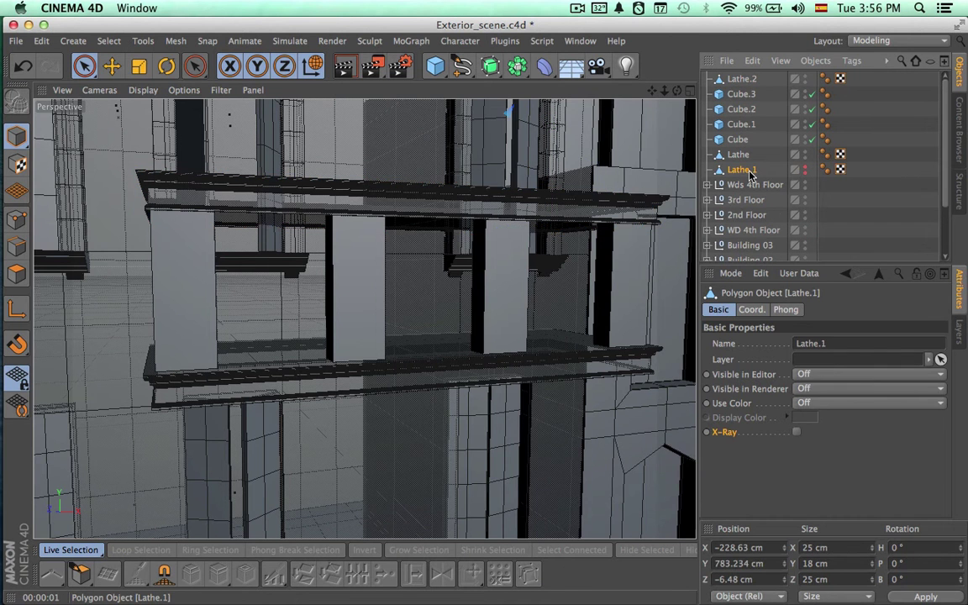
pyautogui.press('Delete')
# Inset the top and bottom faces of the Lathe.2 handrail by about 10.7 cm with Extrude Inner.
pyautogui.keyDown('alt'); pyautogui.moveTo(471, 164); pyautogui.dragTo(551, 255); pyautogui.keyUp('alt')
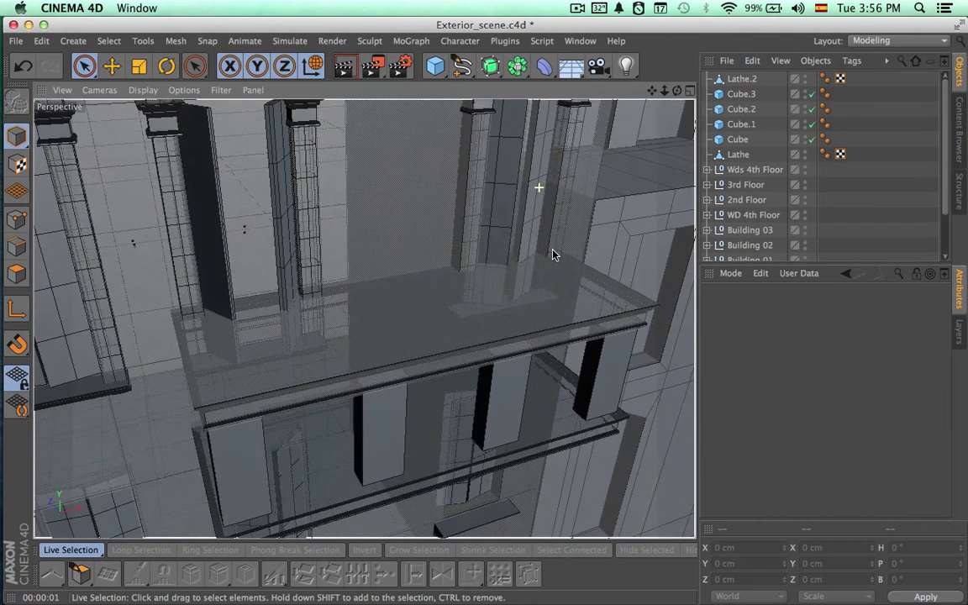
pyautogui.click(741, 79)
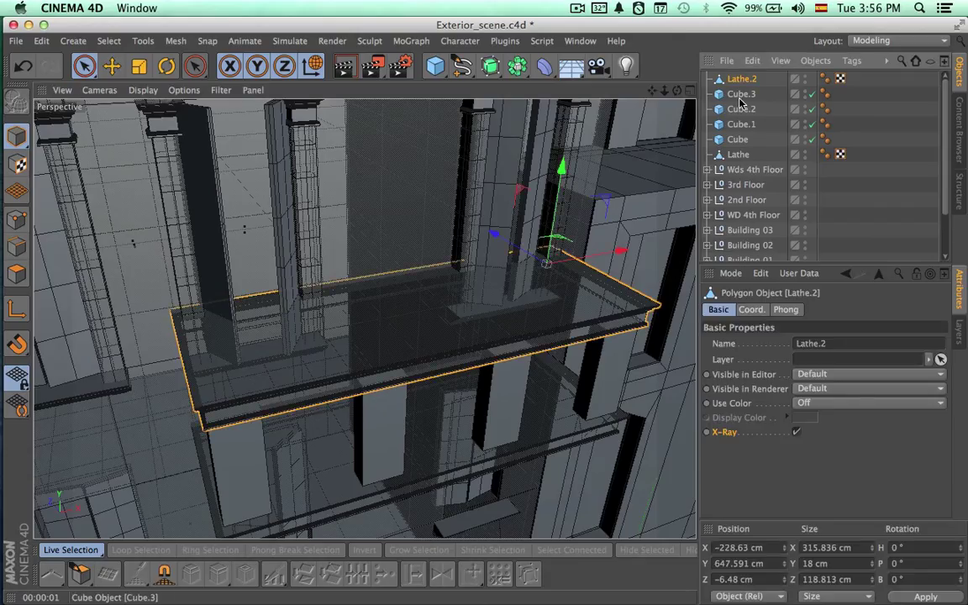
pyautogui.click(16, 274)
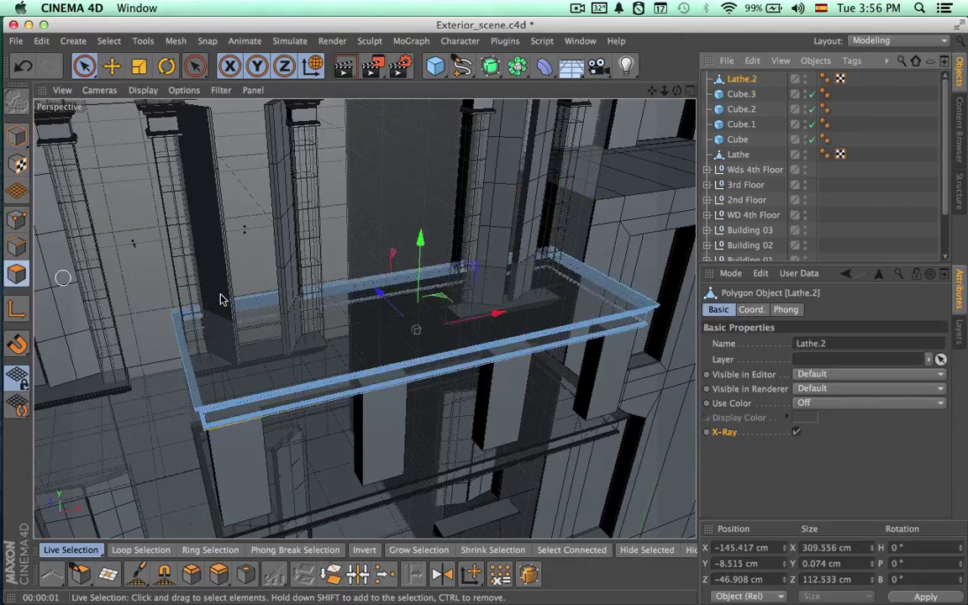
pyautogui.press('super+a')
pyautogui.keyDown('alt'); pyautogui.moveTo(500, 345); pyautogui.dragTo(515, 387); pyautogui.keyUp('alt')
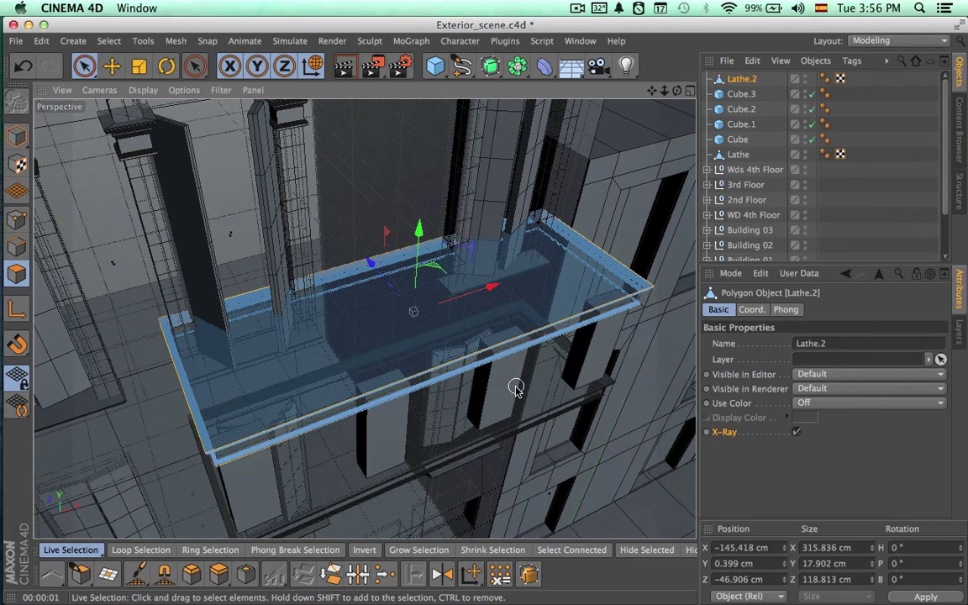
pyautogui.click(244, 573)
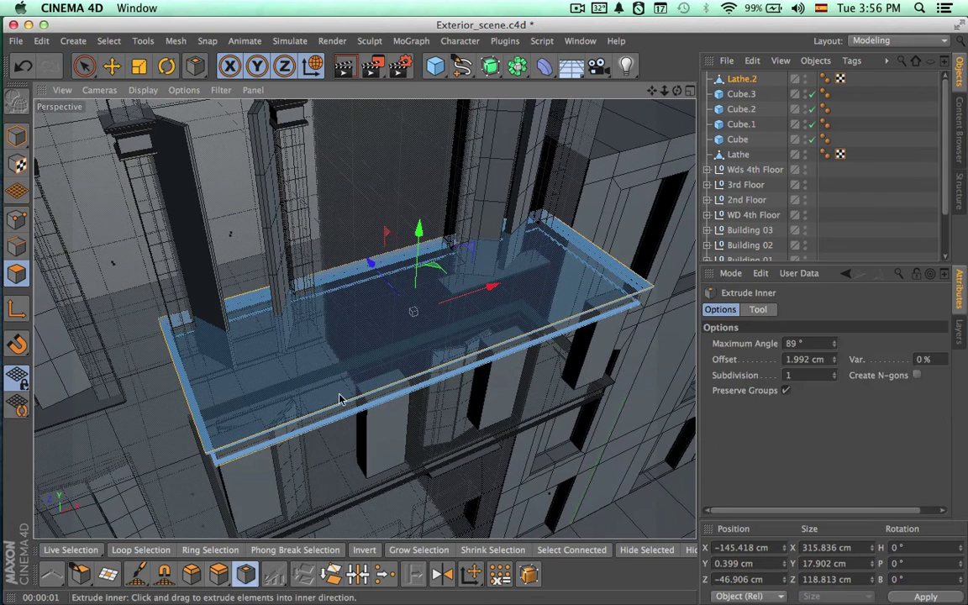
pyautogui.moveTo(571, 285); pyautogui.dragTo(569, 286)
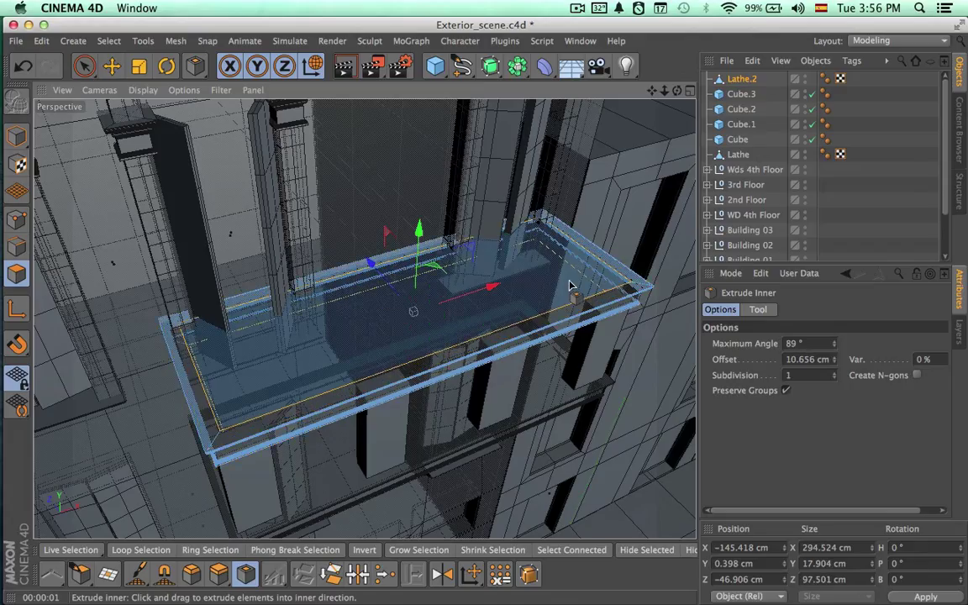
# In the top view, scale the handrail's inset faces to about 279 cm in X and 82 cm in Z, following the posts' inner edges.
pyautogui.click(691, 92)
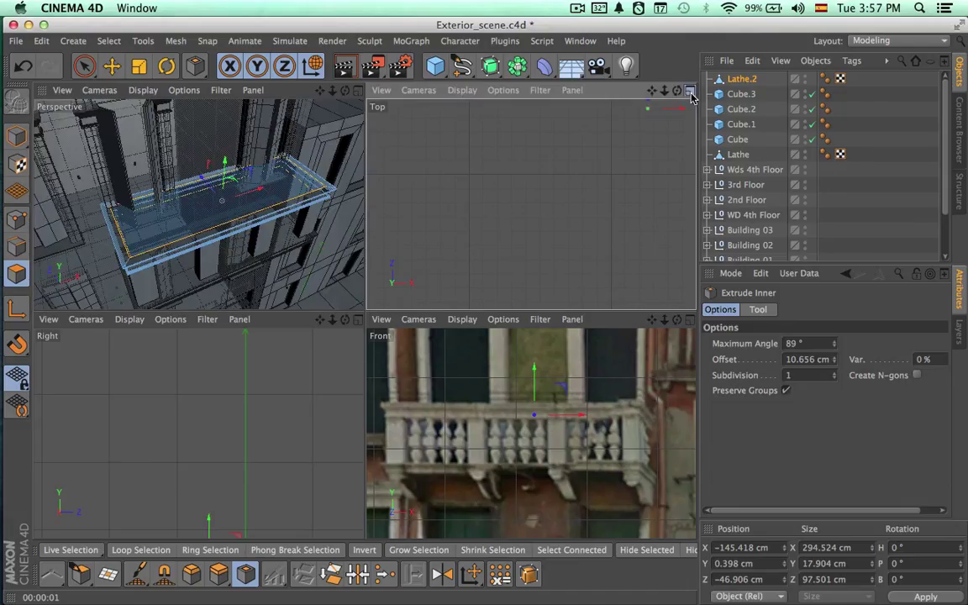
pyautogui.click(690, 92)
pyautogui.scroll(-5, 582, 286)
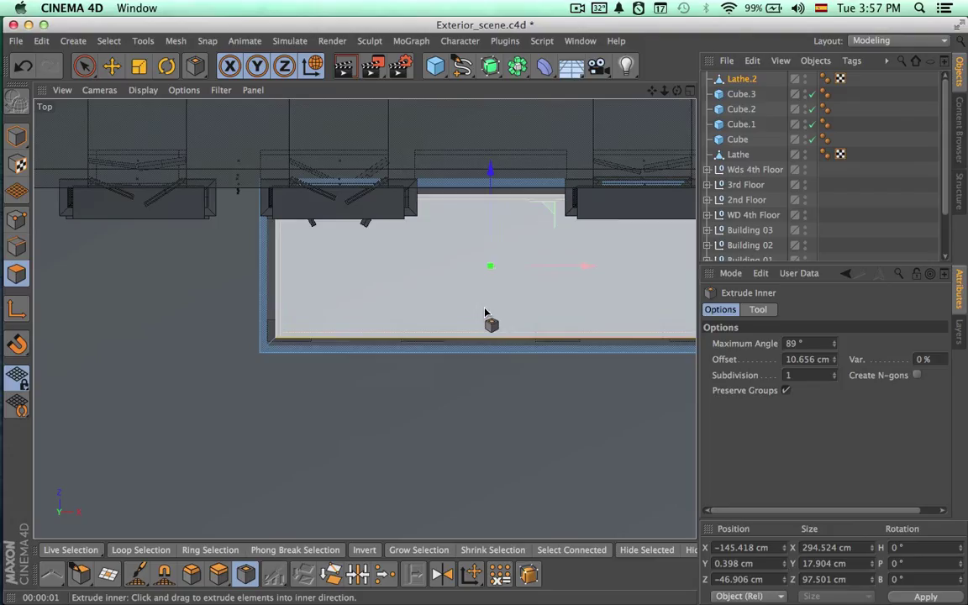
pyautogui.keyDown('alt'); pyautogui.moveTo(482, 317); pyautogui.dragTo(352, 367, button='middle'); pyautogui.keyUp('alt')
pyautogui.press('t')
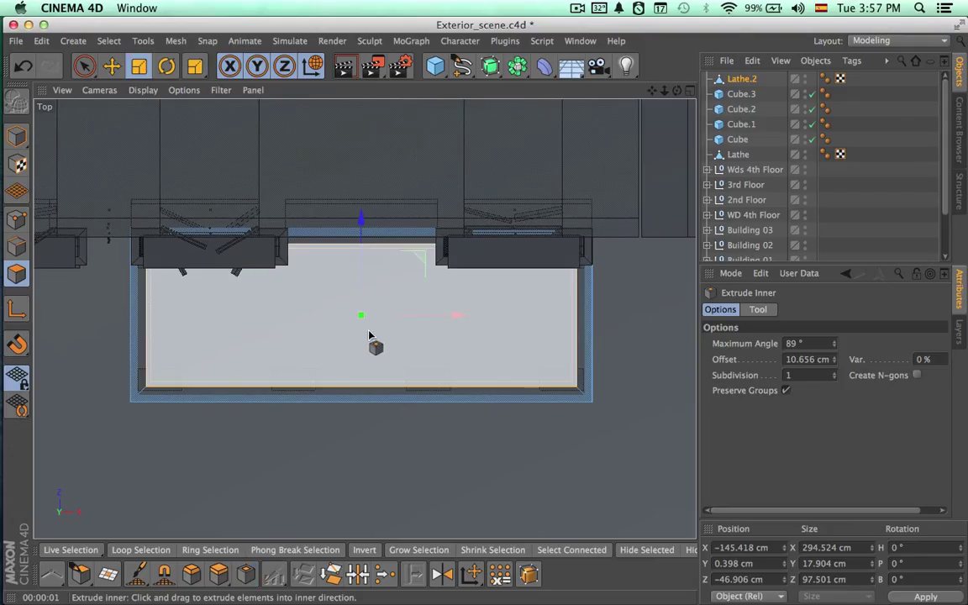
pyautogui.moveTo(461, 320); pyautogui.dragTo(463, 320)
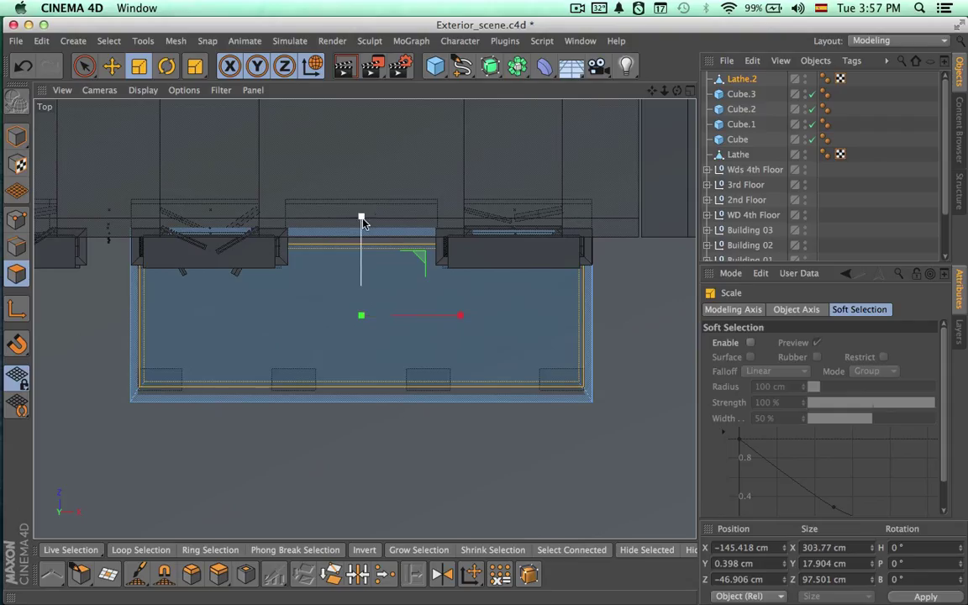
pyautogui.moveTo(362, 220); pyautogui.dragTo(360, 242)
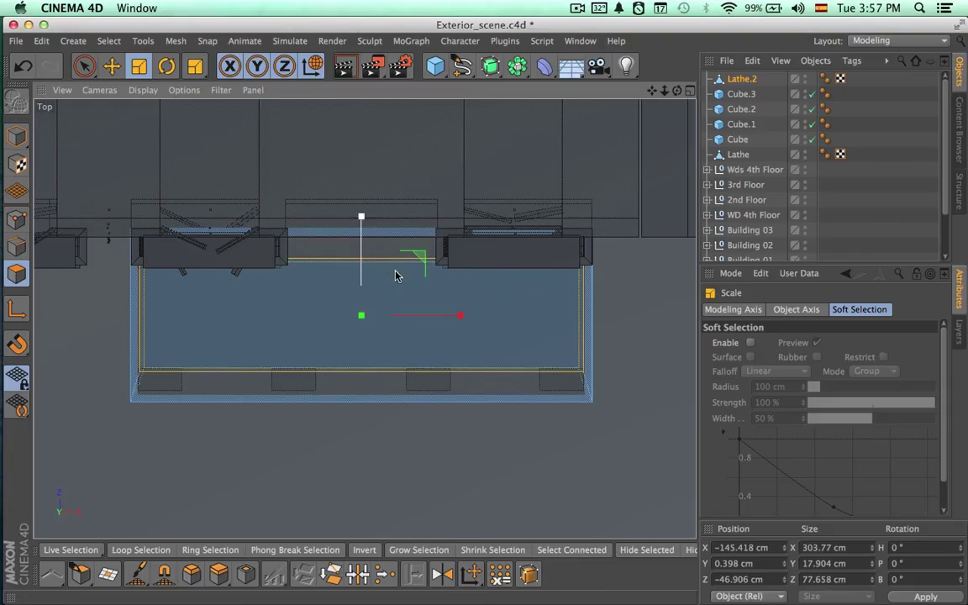
pyautogui.moveTo(460, 317); pyautogui.dragTo(454, 319)
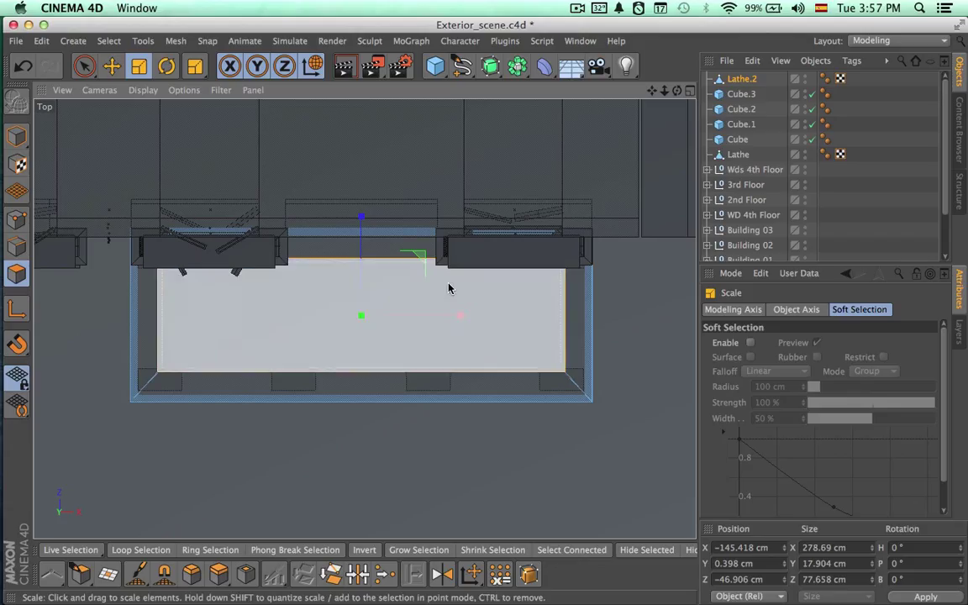
pyautogui.moveTo(363, 218); pyautogui.dragTo(363, 215)
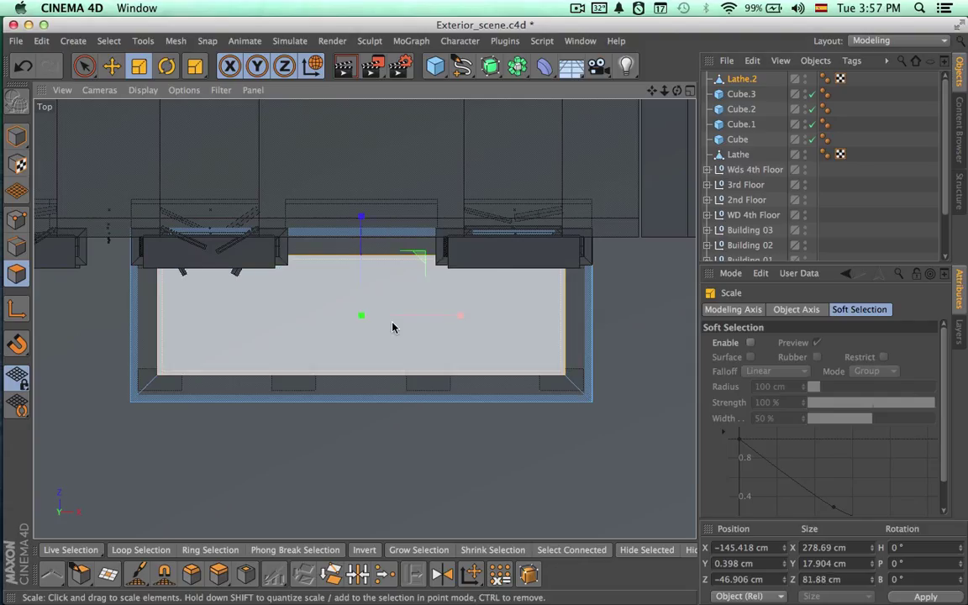
# Check the inset from the perspective view, and deselect the handrail's inner faces in the top view with Live Selection.
pyautogui.click(688, 91)
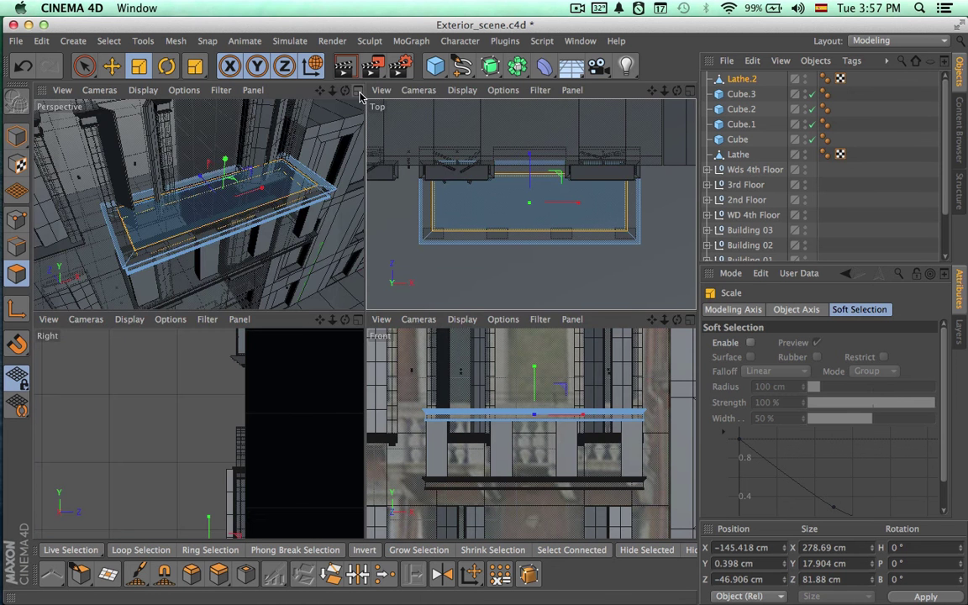
pyautogui.keyDown('alt'); pyautogui.moveTo(317, 270); pyautogui.dragTo(317, 227); pyautogui.keyUp('alt')
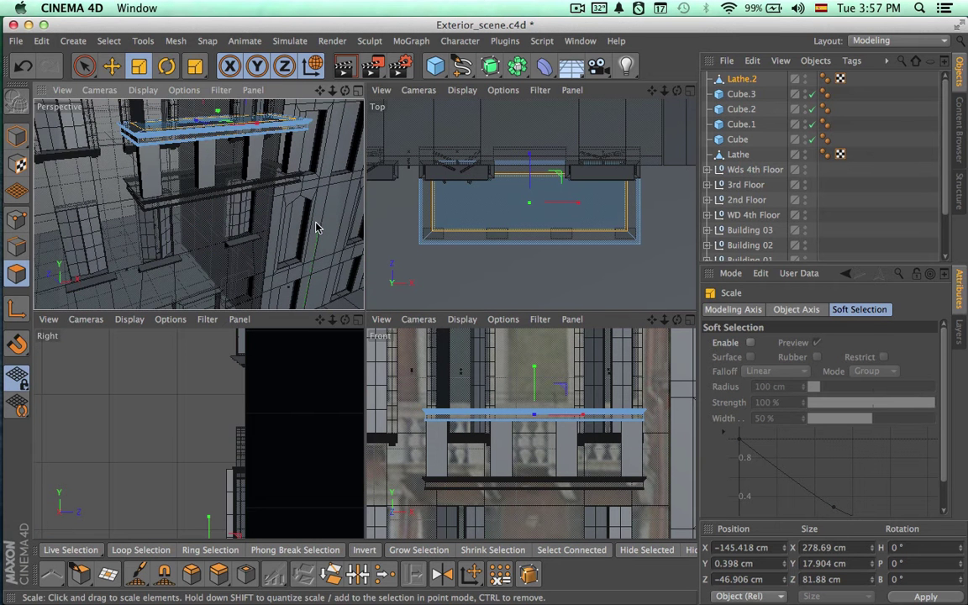
pyautogui.click(690, 91)
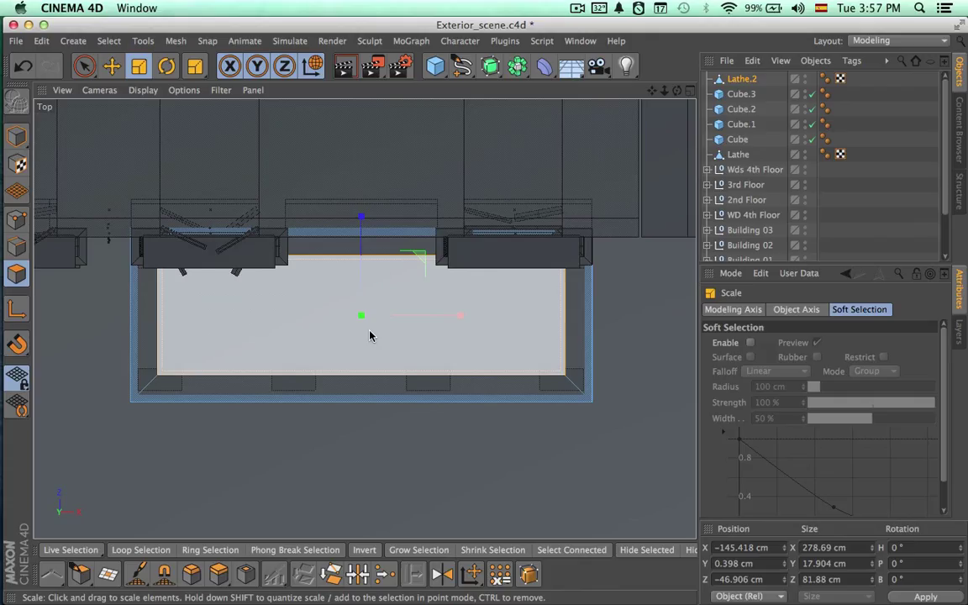
pyautogui.press('9')
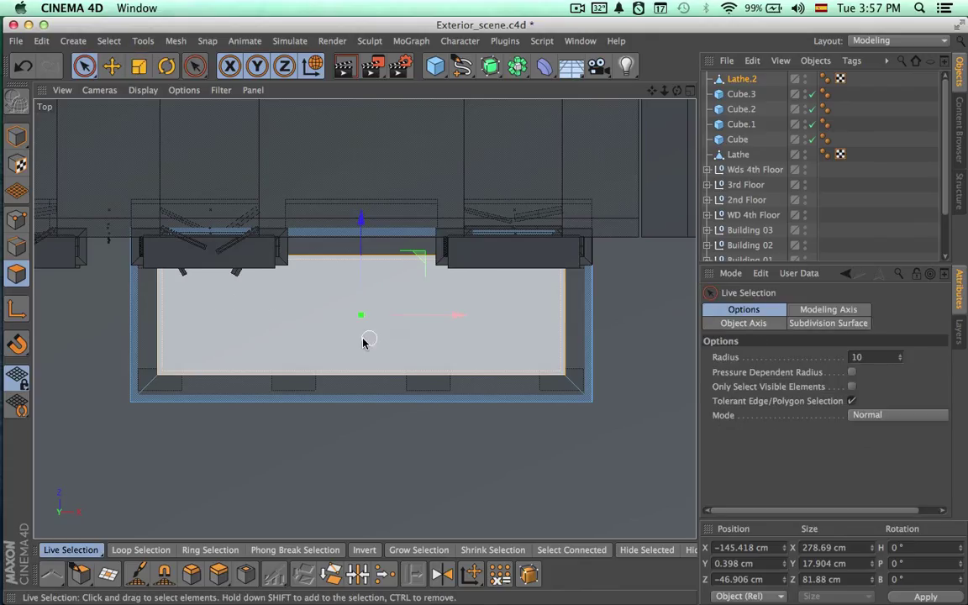
pyautogui.keyDown('ctrl'); pyautogui.click(475, 337); pyautogui.keyUp('ctrl')
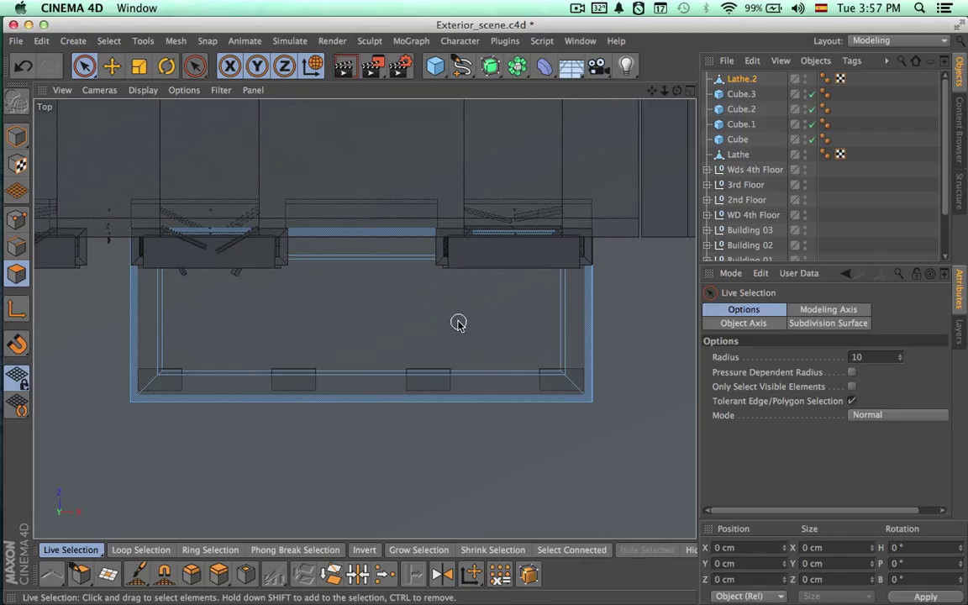
# Select the two front inner corner points of the Lathe.2 handrail's top inset in the top view, in Point mode.
pyautogui.keyDown('alt'); pyautogui.moveTo(458, 323); pyautogui.dragTo(458, 348, button='middle'); pyautogui.keyUp('alt')
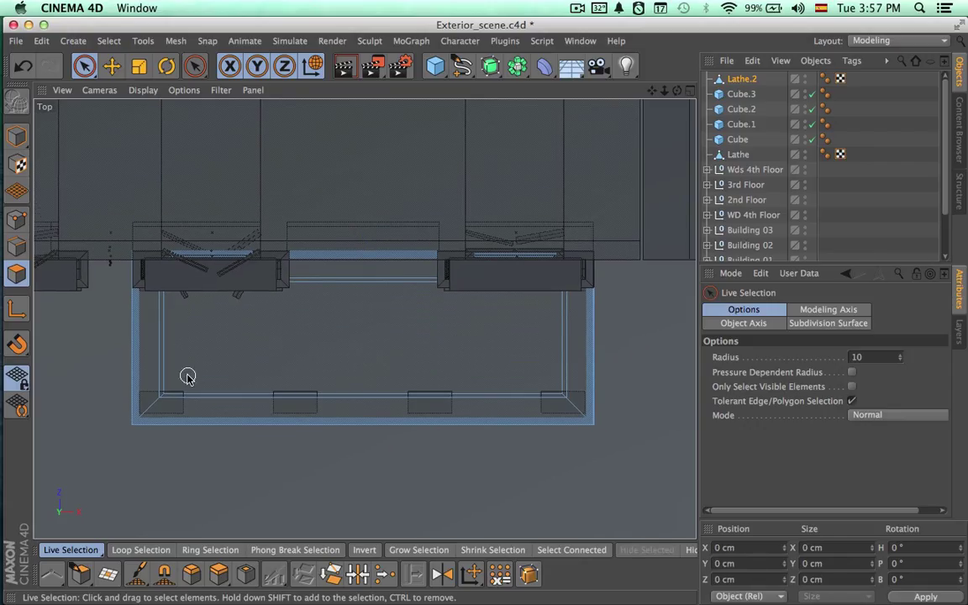
pyautogui.click(17, 218)
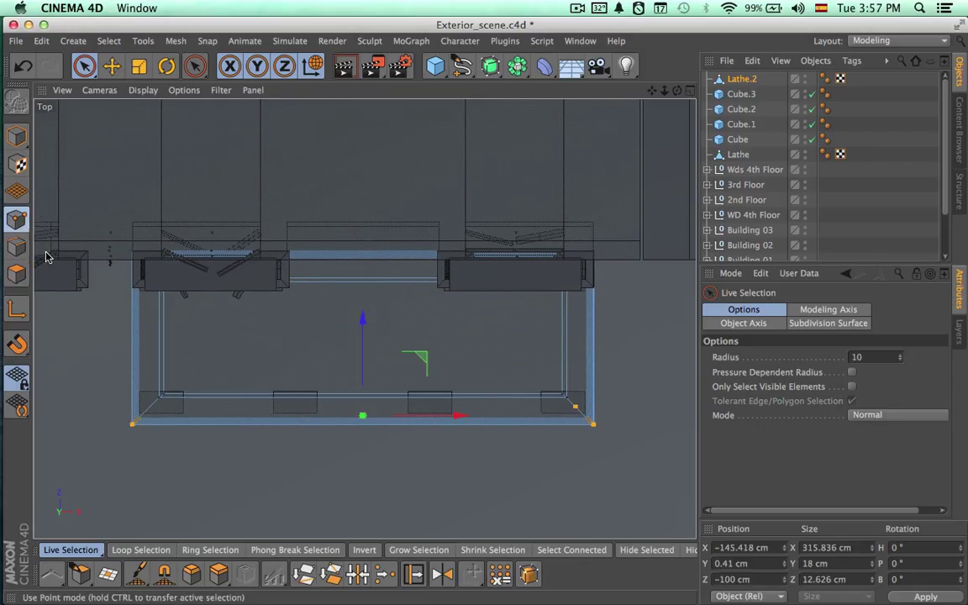
pyautogui.click(154, 401)
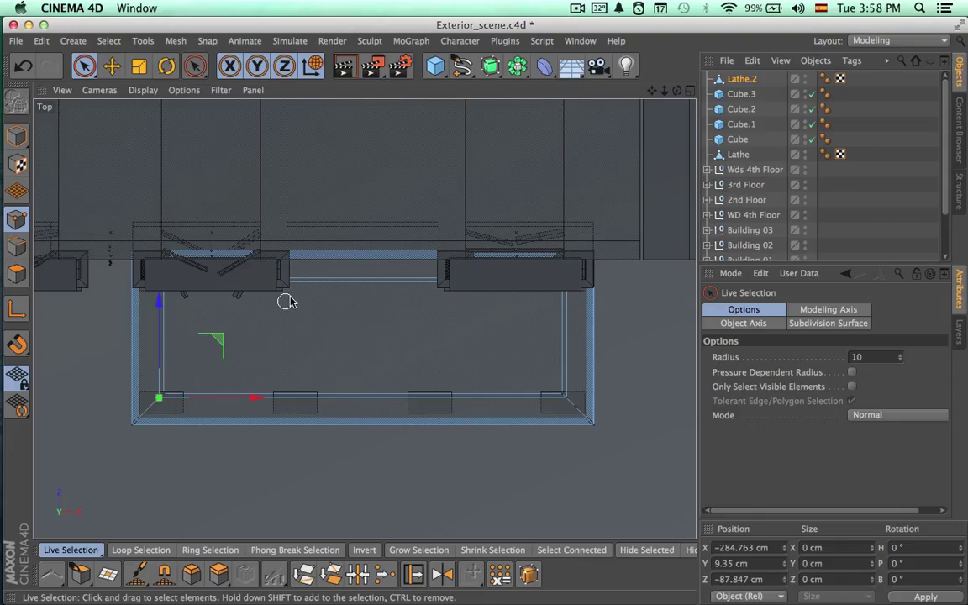
pyautogui.scroll(5, 574, 386)
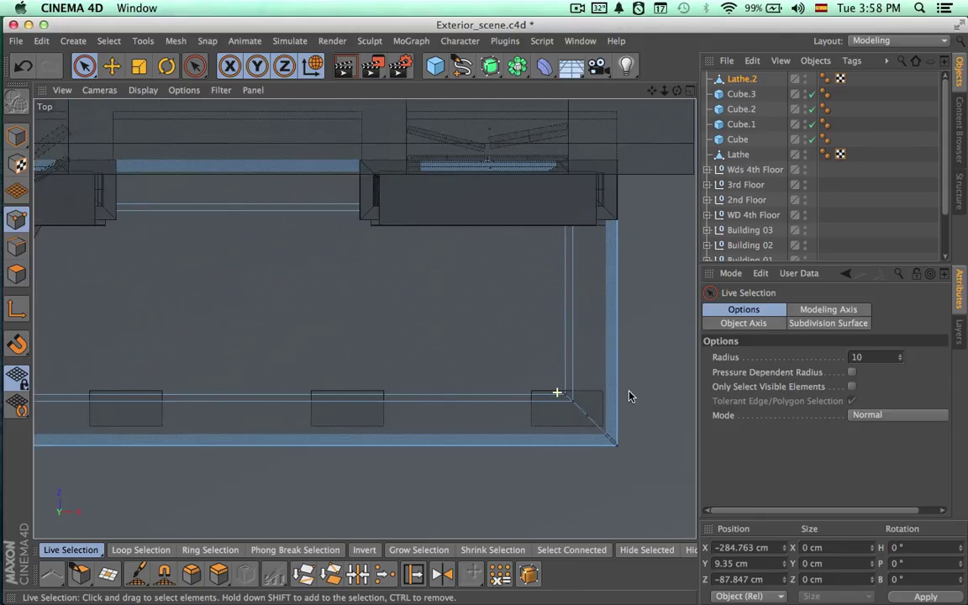
pyautogui.keyDown('shift'); pyautogui.click(576, 403); pyautogui.keyUp('shift')
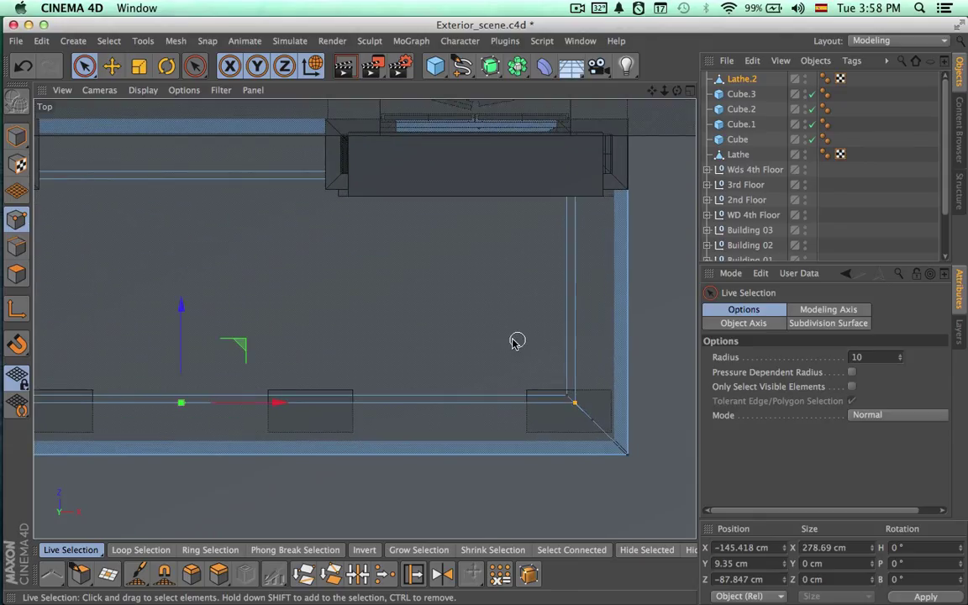
# Add the rear inner corner points of the handrail's top inset to the selection from the perspective view.
pyautogui.click(359, 91)
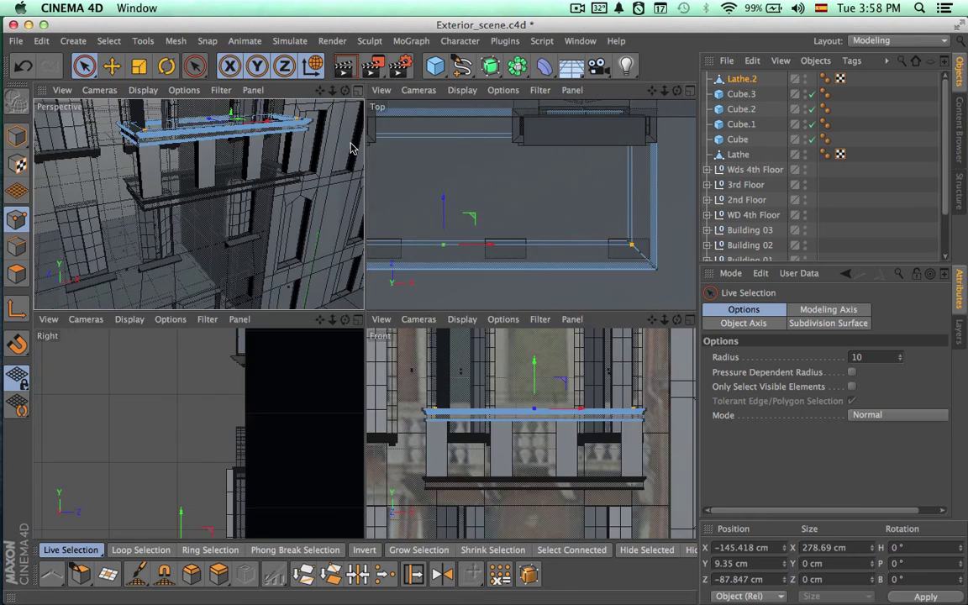
pyautogui.click(358, 91)
pyautogui.keyDown('alt'); pyautogui.moveTo(320, 182); pyautogui.dragTo(375, 279); pyautogui.keyUp('alt')
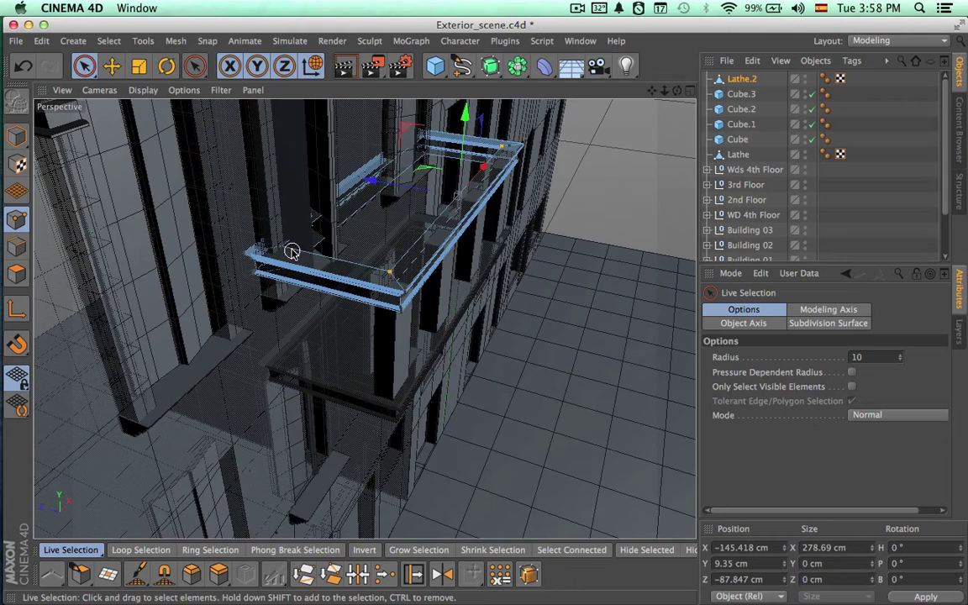
pyautogui.keyDown('alt'); pyautogui.moveTo(292, 250); pyautogui.dragTo(477, 256, button='right'); pyautogui.keyUp('alt')
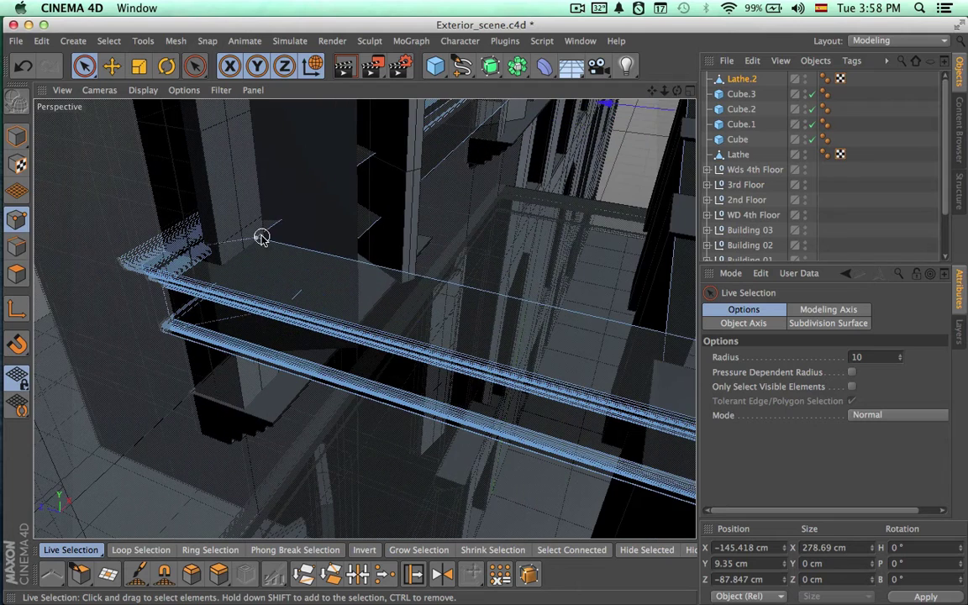
pyautogui.keyDown('shift'); pyautogui.click(261, 237); pyautogui.keyUp('shift')
pyautogui.keyDown('alt'); pyautogui.moveTo(431, 215); pyautogui.dragTo(307, 363); pyautogui.keyUp('alt')
pyautogui.keyDown('alt'); pyautogui.moveTo(360, 290); pyautogui.dragTo(452, 258, button='right'); pyautogui.keyUp('alt')
pyautogui.keyDown('alt'); pyautogui.moveTo(412, 248); pyautogui.dragTo(354, 382); pyautogui.keyUp('alt')
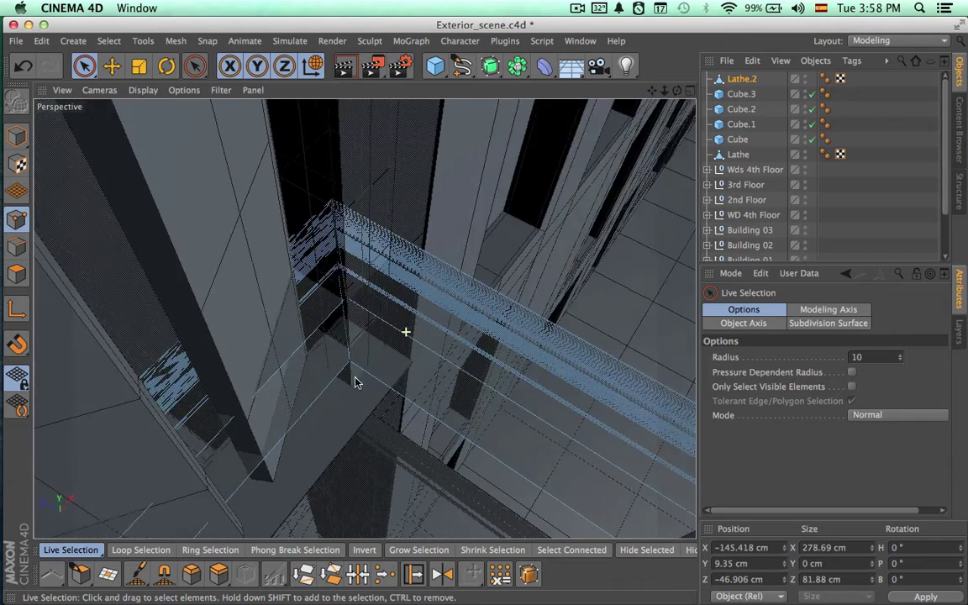
# Scale the selected inner corner points slightly along Z and X in the top view to adjust the handrail's inner outline.
pyautogui.click(689, 92)
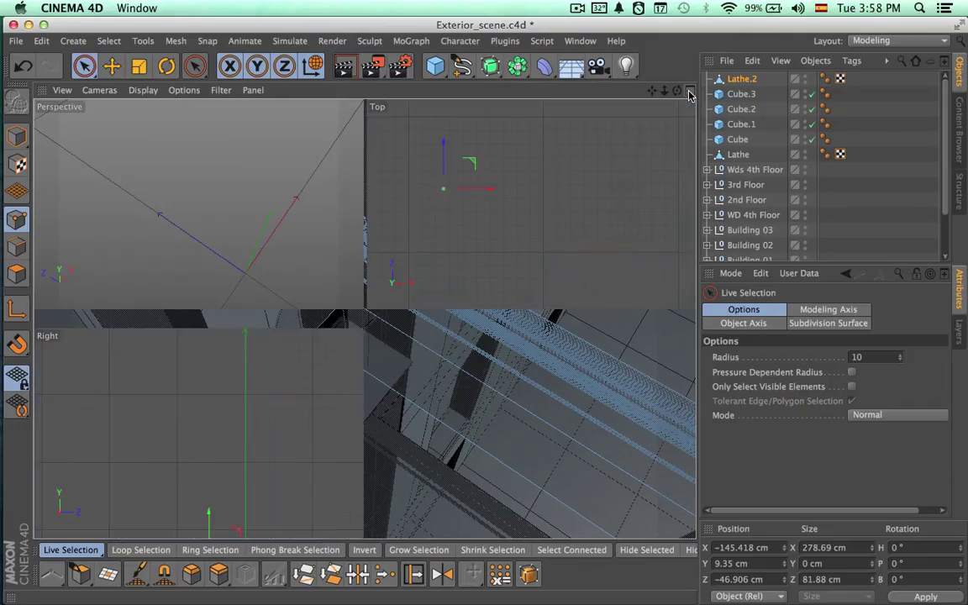
pyautogui.click(689, 91)
pyautogui.scroll(5, 464, 322)
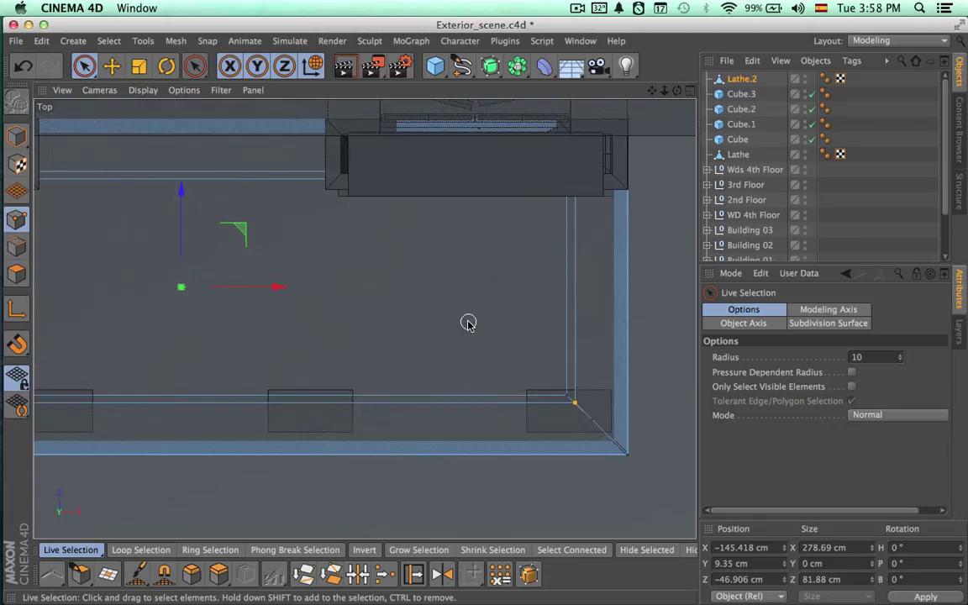
pyautogui.keyDown('alt'); pyautogui.moveTo(457, 334); pyautogui.dragTo(398, 336, button='right'); pyautogui.keyUp('alt')
pyautogui.press('t')
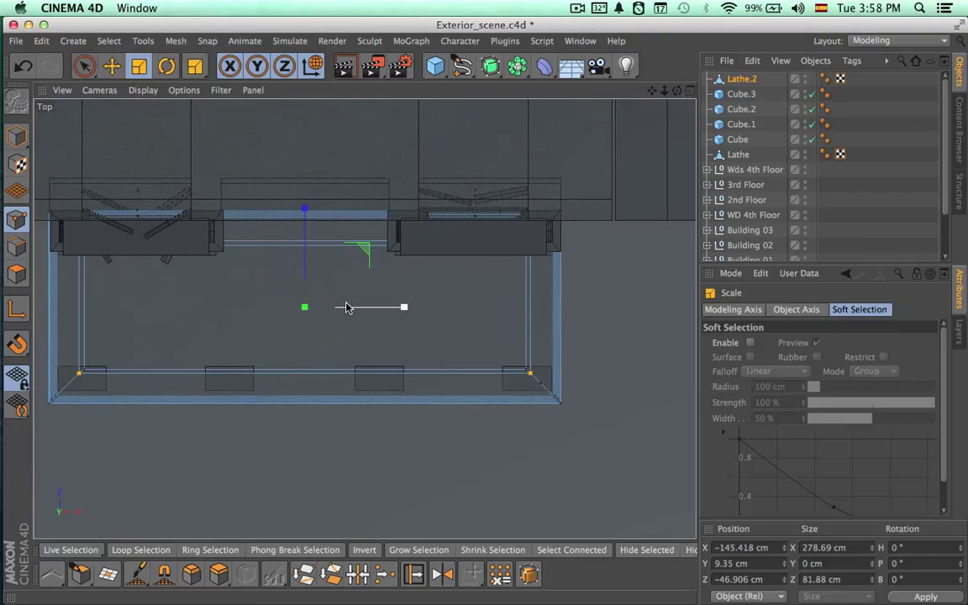
pyautogui.moveTo(304, 220); pyautogui.dragTo(304, 212)
pyautogui.moveTo(404, 312); pyautogui.dragTo(402, 312)
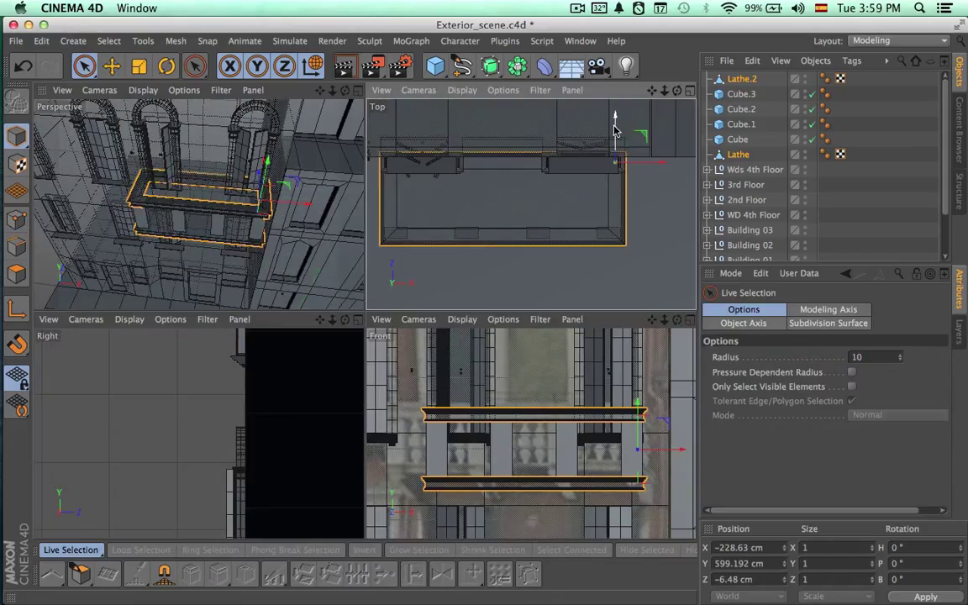
# Move the slab and handrail back into the facade to about Z 17 cm, and shift the four cube posts back with them.
pyautogui.moveTo(614, 125); pyautogui.dragTo(616, 116)
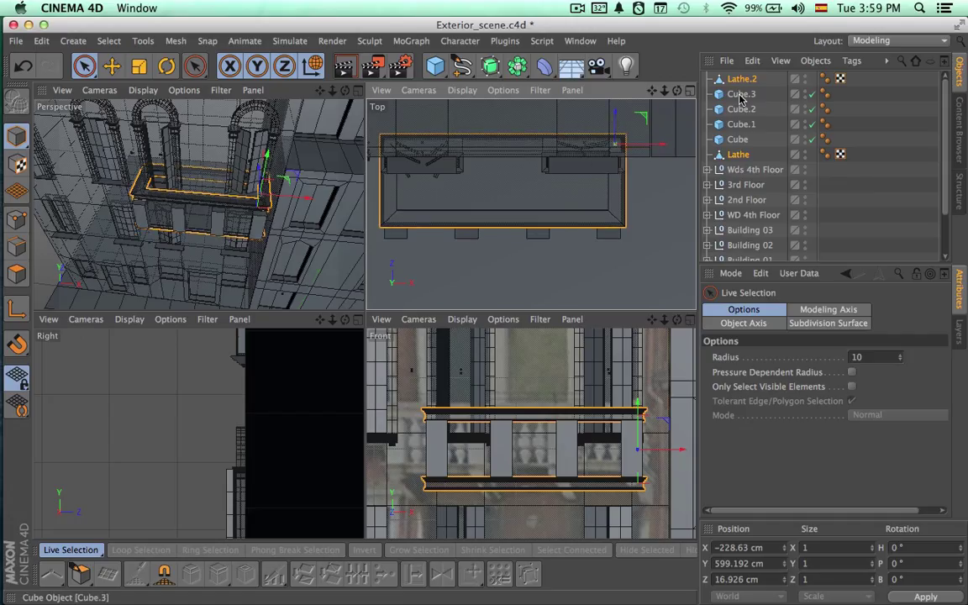
pyautogui.click(740, 96)
pyautogui.keyDown('shift'); pyautogui.click(741, 123); pyautogui.keyUp('shift')
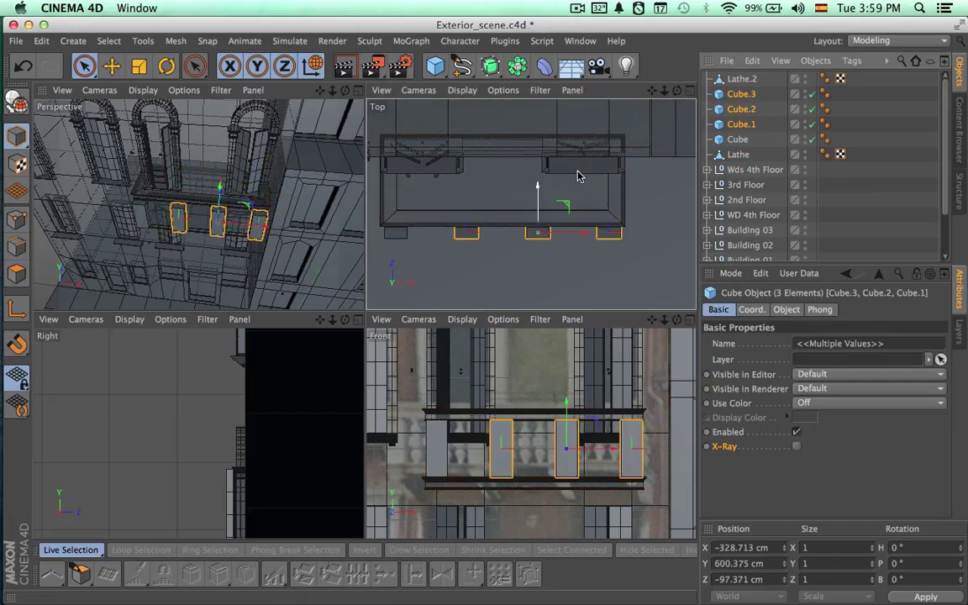
pyautogui.keyDown('shift'); pyautogui.click(737, 141); pyautogui.keyUp('shift')
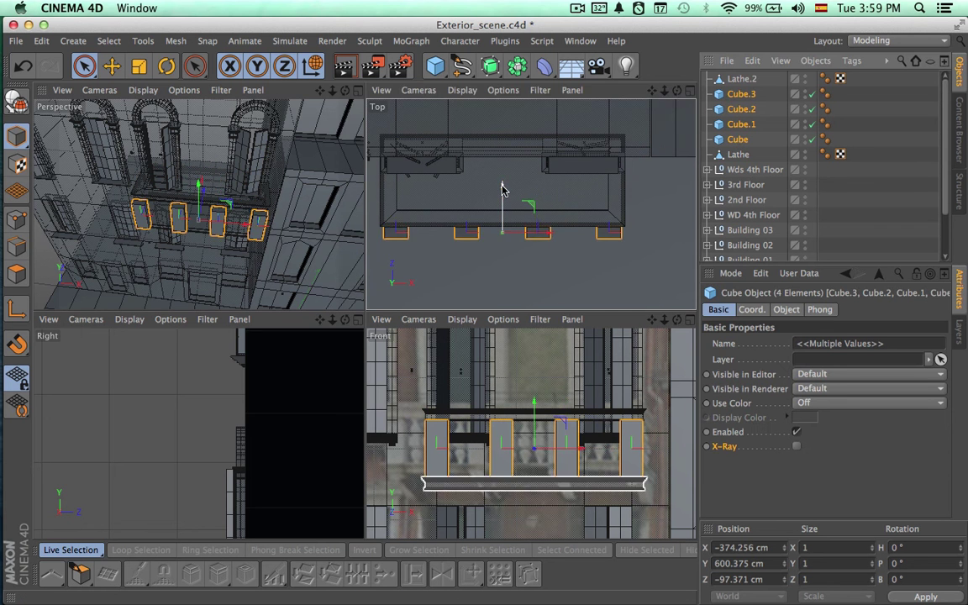
pyautogui.moveTo(505, 190); pyautogui.dragTo(503, 172)
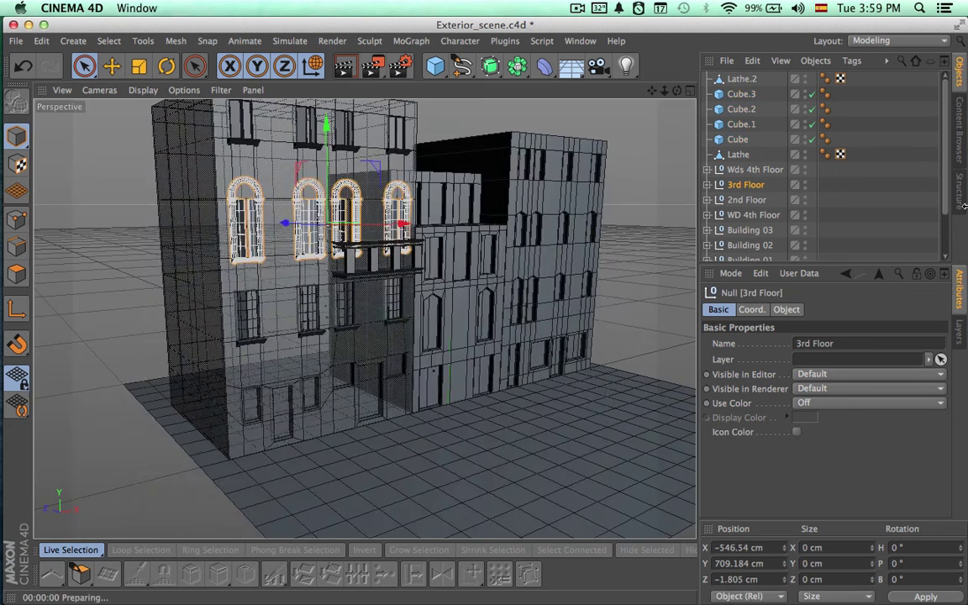
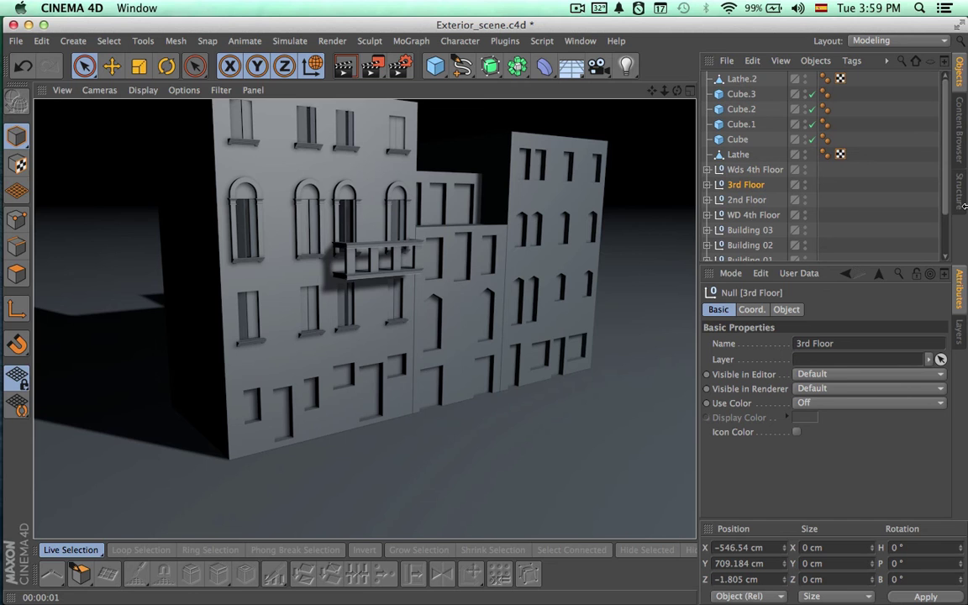
# Try to select the third-floor window sill behind the balcony posts in the perspective view.
pyautogui.keyDown('alt'); pyautogui.moveTo(311, 278); pyautogui.dragTo(493, 268, button='right'); pyautogui.keyUp('alt')
pyautogui.keyDown('alt'); pyautogui.moveTo(326, 240); pyautogui.dragTo(386, 235); pyautogui.keyUp('alt')
pyautogui.keyDown('alt'); pyautogui.moveTo(438, 232); pyautogui.dragTo(486, 234, button='right'); pyautogui.keyUp('alt')
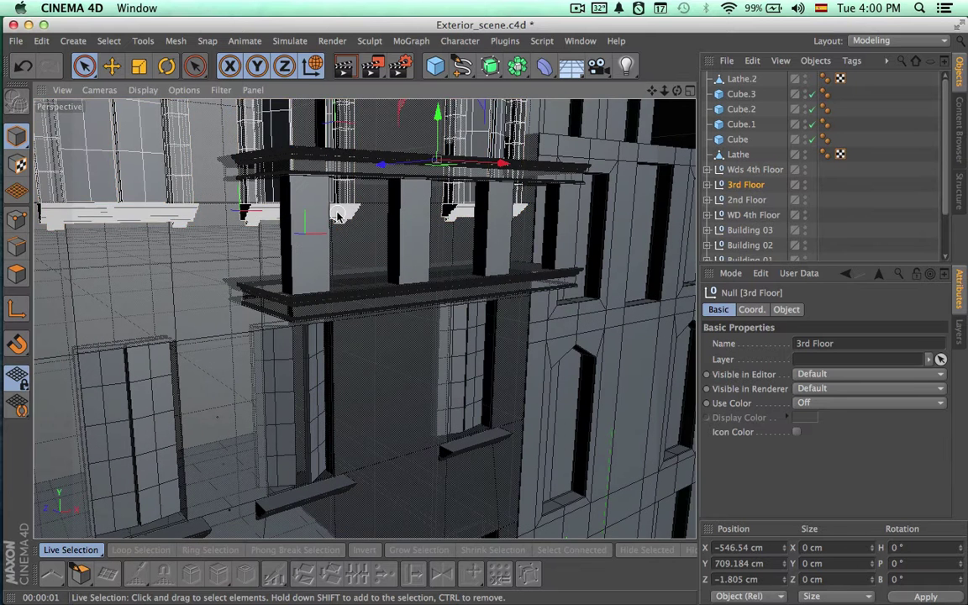
pyautogui.click(338, 216)
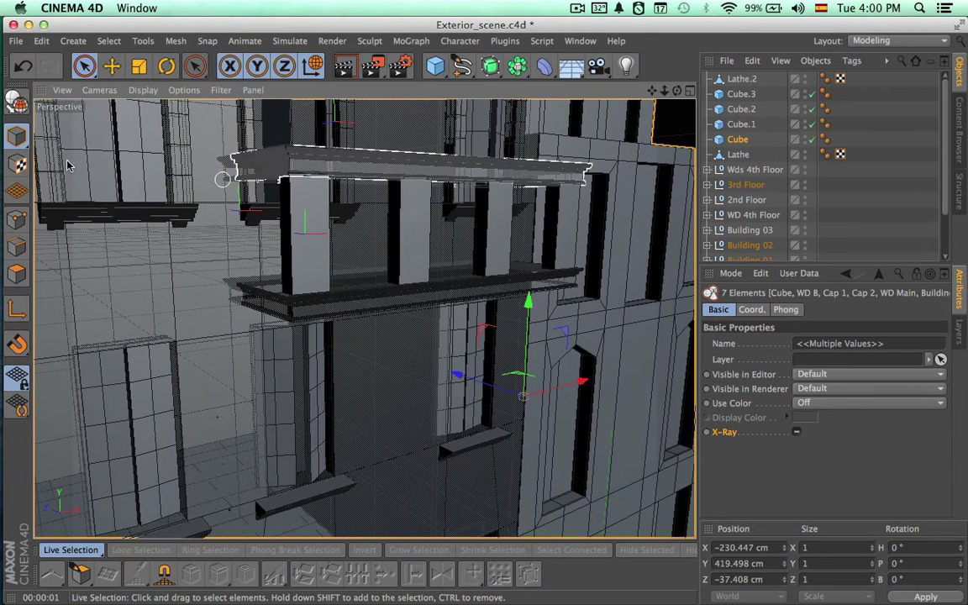
pyautogui.click(339, 216)
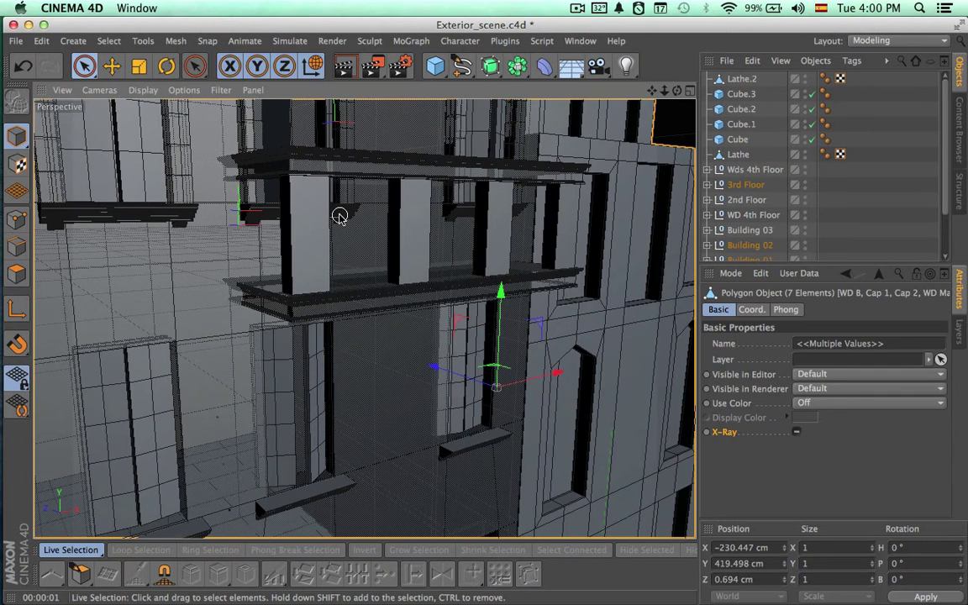
pyautogui.click(349, 212)
pyautogui.keyDown('alt'); pyautogui.moveTo(321, 210); pyautogui.dragTo(380, 209, button='right'); pyautogui.keyUp('alt')
# Group the handrail, the four cube posts and the slab under a null named Valcony.
pyautogui.click(735, 79)
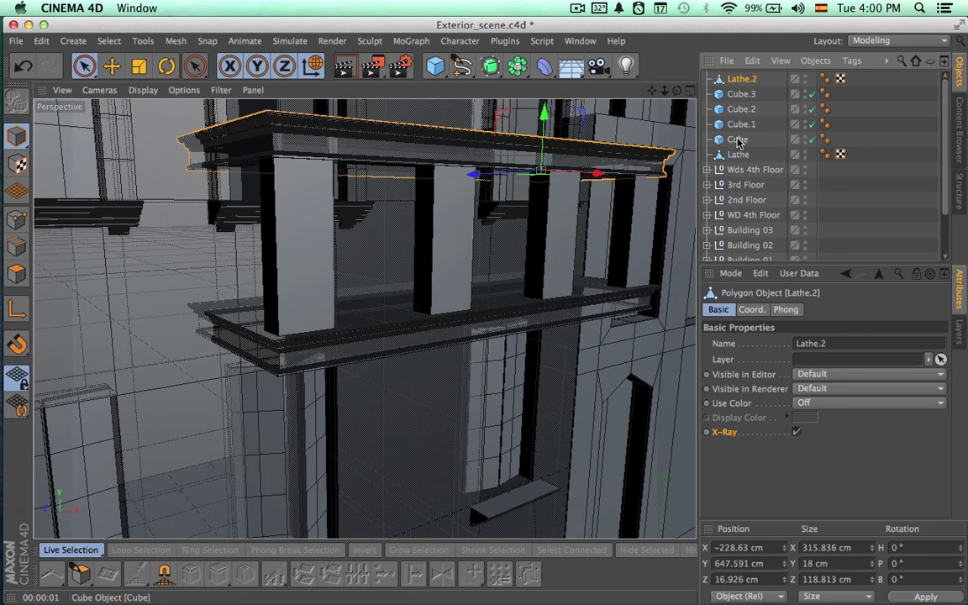
pyautogui.keyDown('shift'); pyautogui.click(736, 155); pyautogui.keyUp('shift')
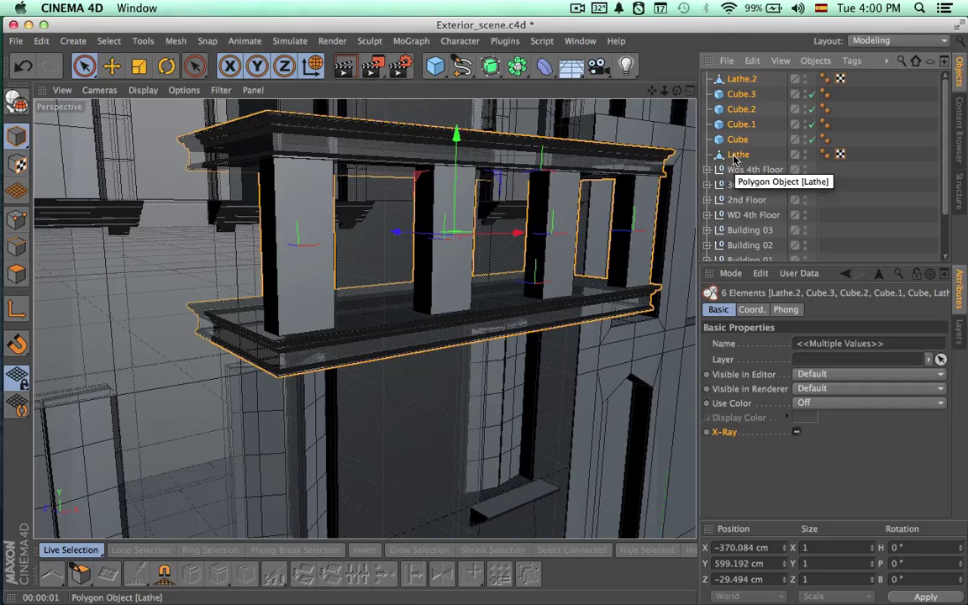
pyautogui.hotkey('alt', 'g')
pyautogui.doubleClick(737, 79)
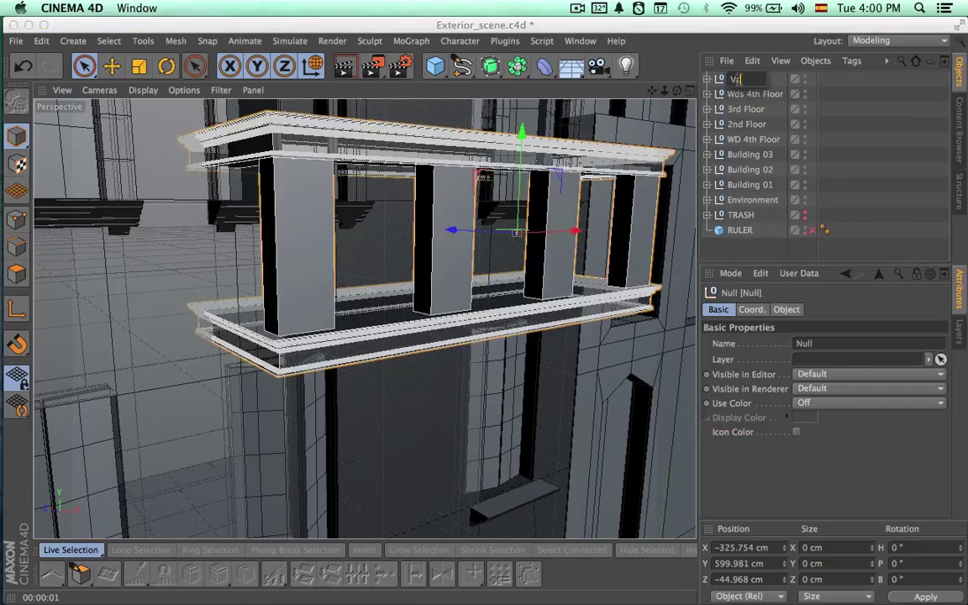
pyautogui.write('Valcony')
pyautogui.press('Return')
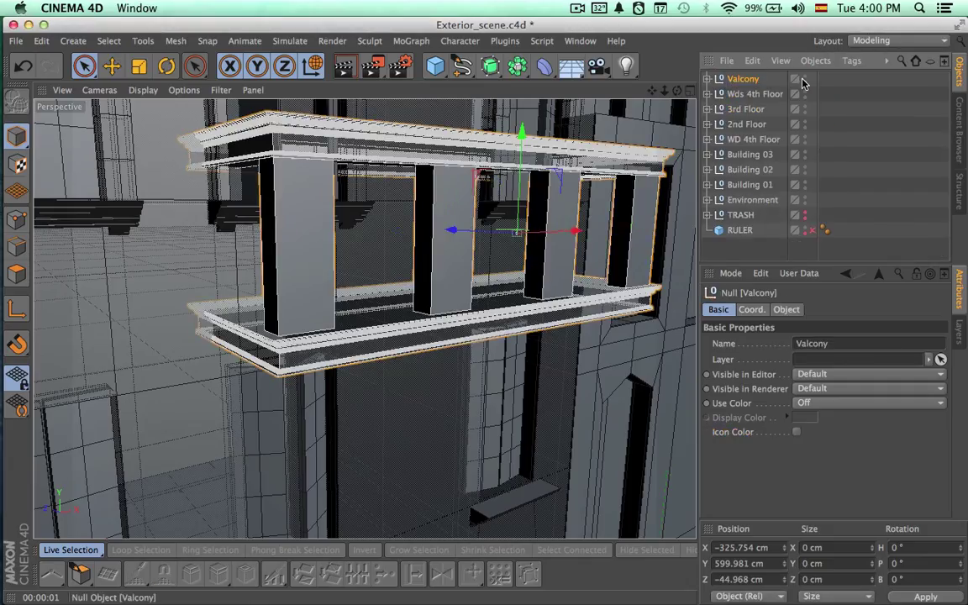
# Hide the Valcony group in the editor and try to pick the third-floor window sill behind it.
pyautogui.click(804, 79)
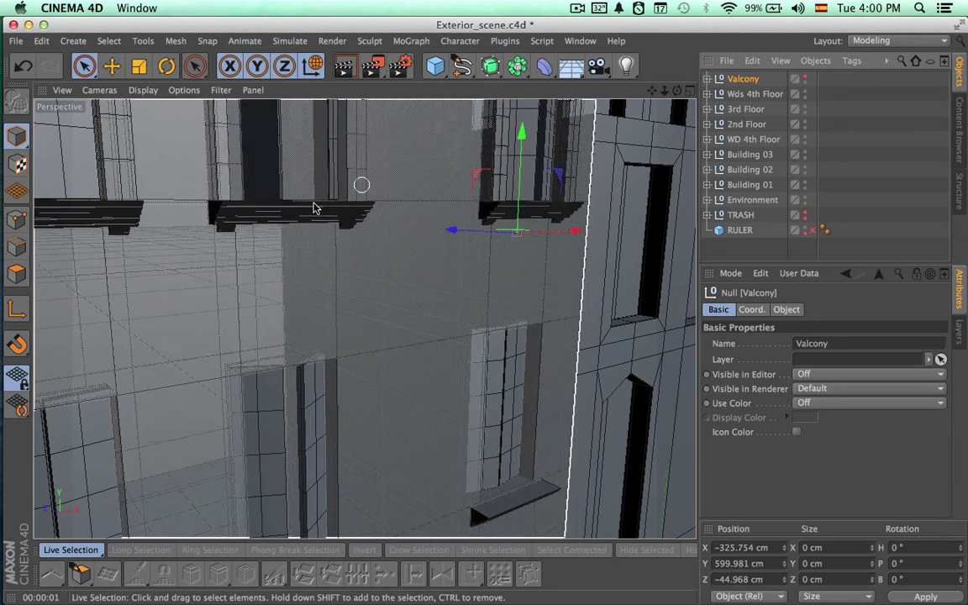
pyautogui.click(284, 219)
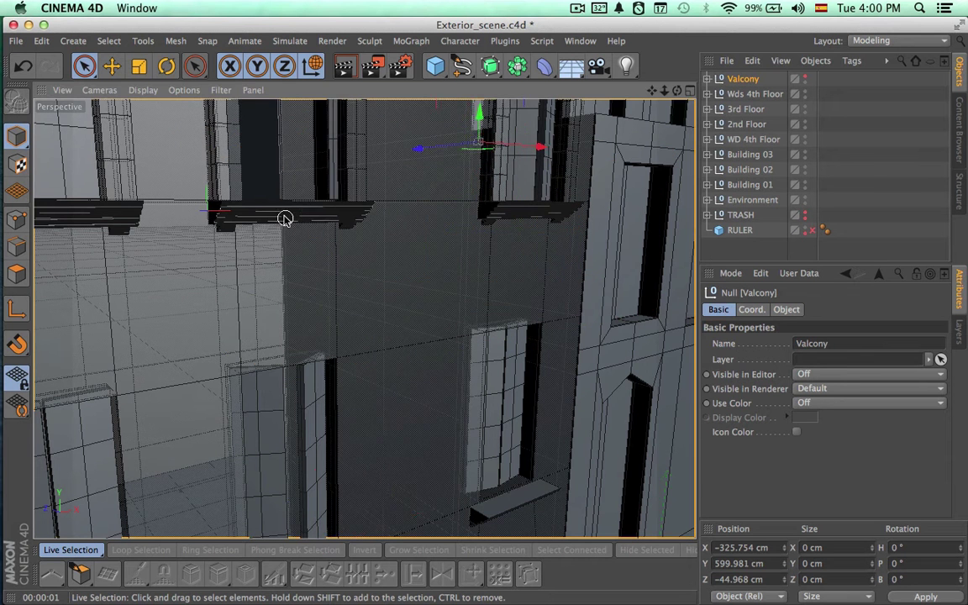
pyautogui.keyDown('alt'); pyautogui.moveTo(294, 220); pyautogui.dragTo(407, 361, button='middle'); pyautogui.keyUp('alt')
pyautogui.keyDown('alt'); pyautogui.moveTo(416, 371); pyautogui.dragTo(524, 354, button='right'); pyautogui.keyUp('alt')
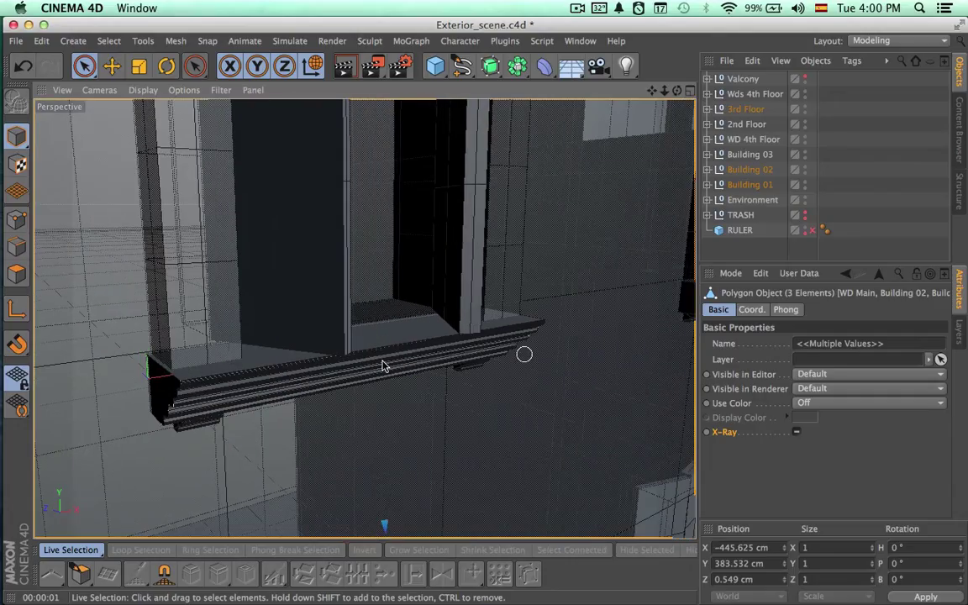
# Check the Building 02 and Building 01 groups for the sill, then expand 3rd Floor, collapse Doors D and select the WD 3rd Floor group.
pyautogui.click(731, 172)
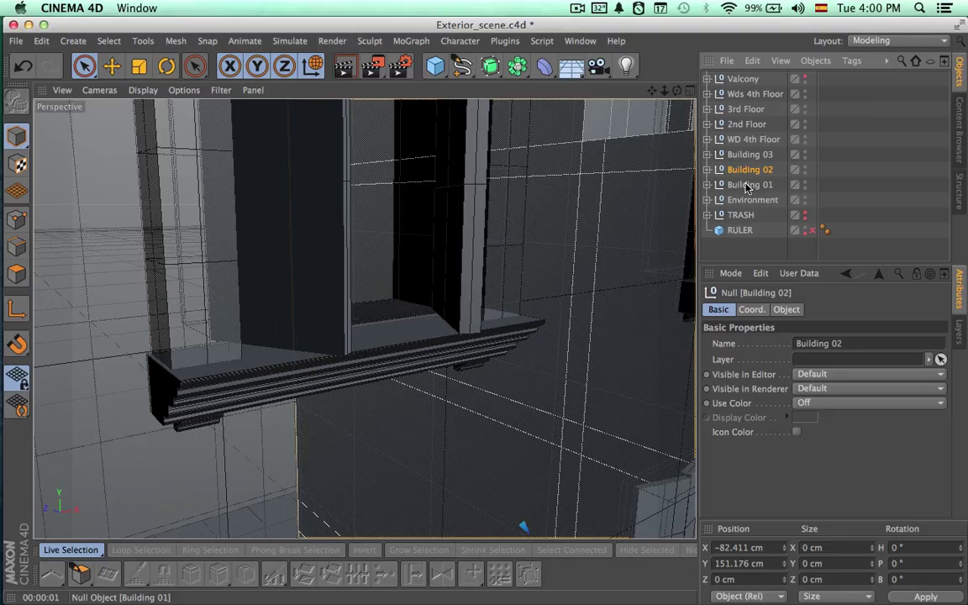
pyautogui.click(746, 187)
pyautogui.click(707, 186)
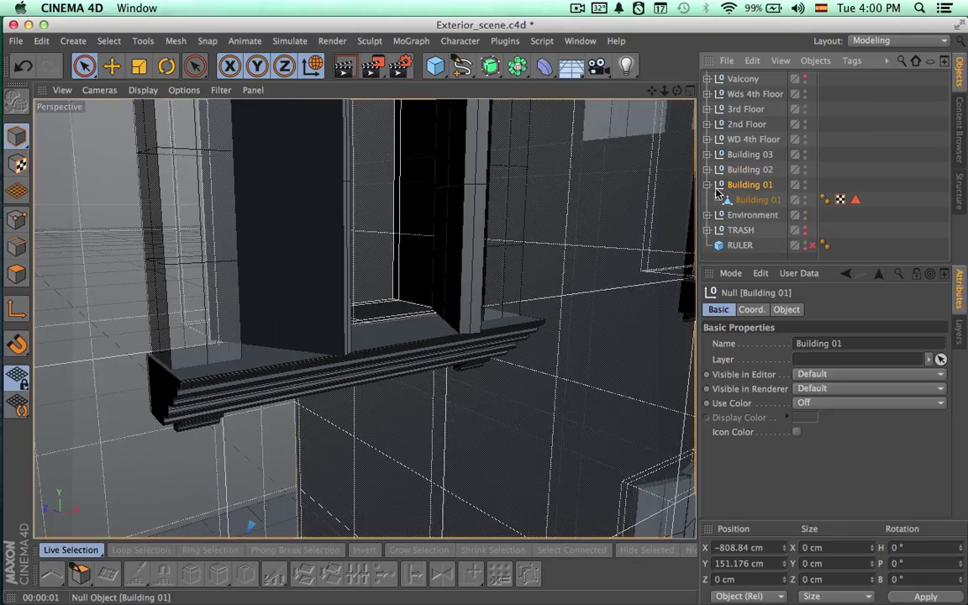
pyautogui.click(708, 186)
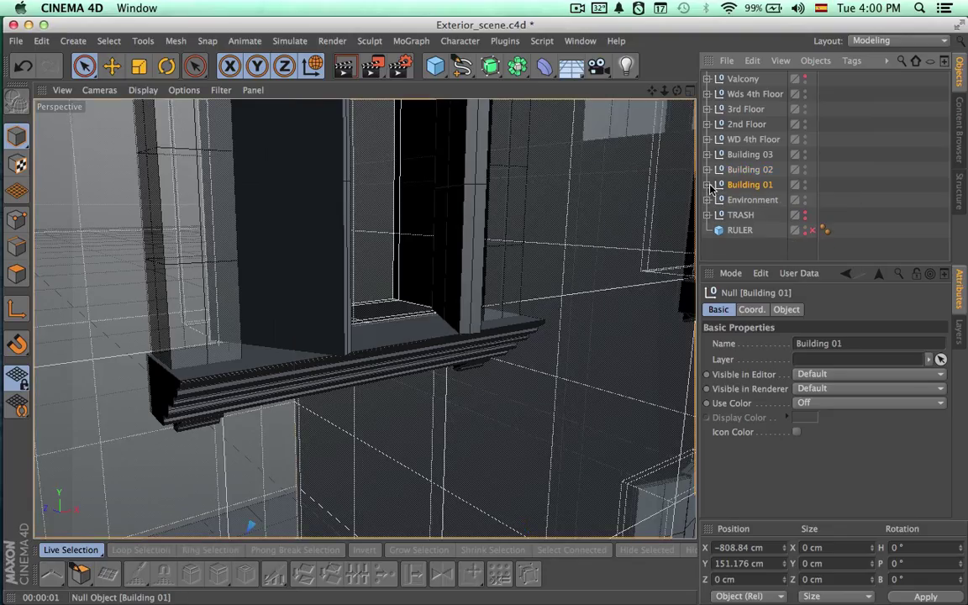
pyautogui.click(738, 110)
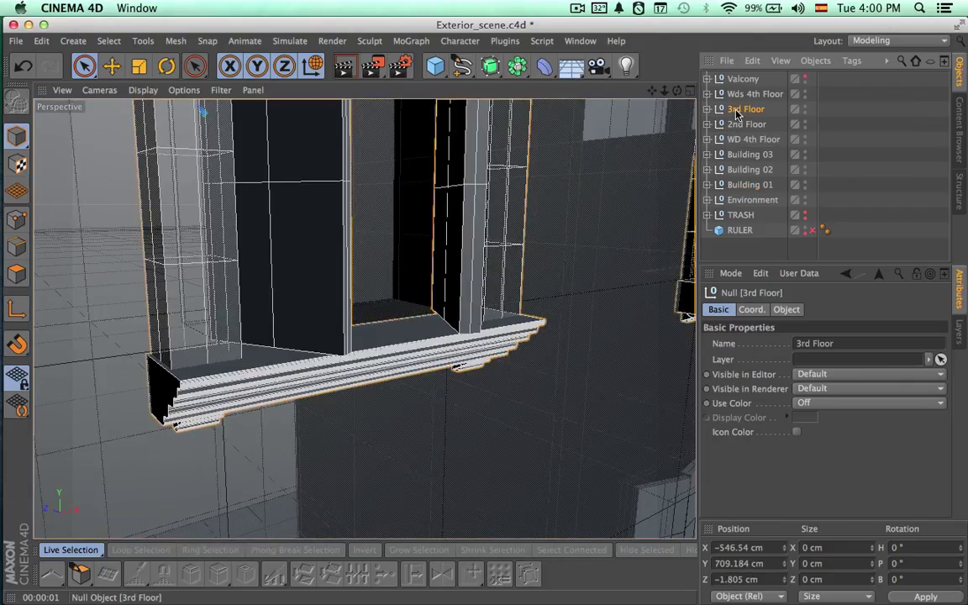
pyautogui.click(708, 110)
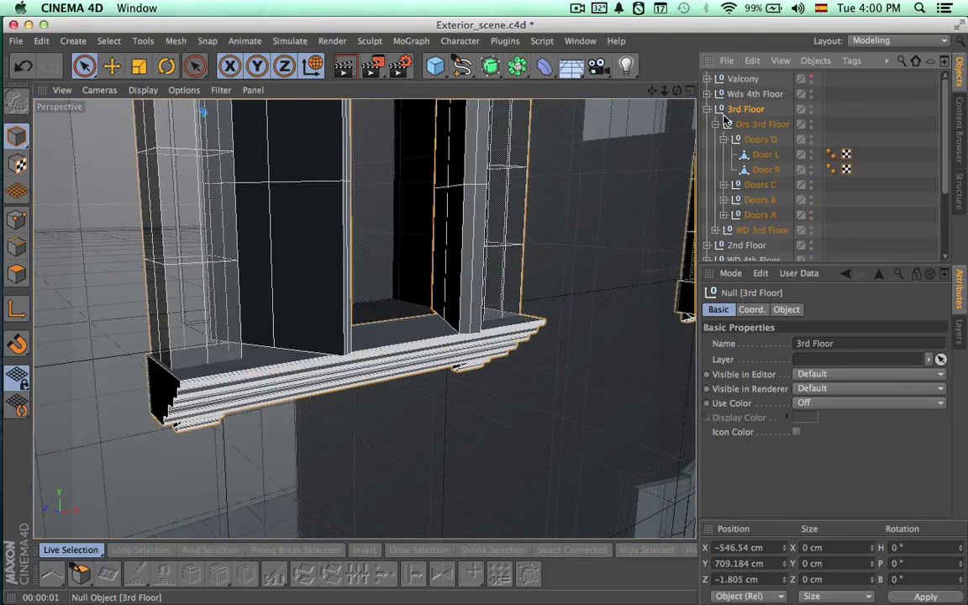
pyautogui.click(724, 140)
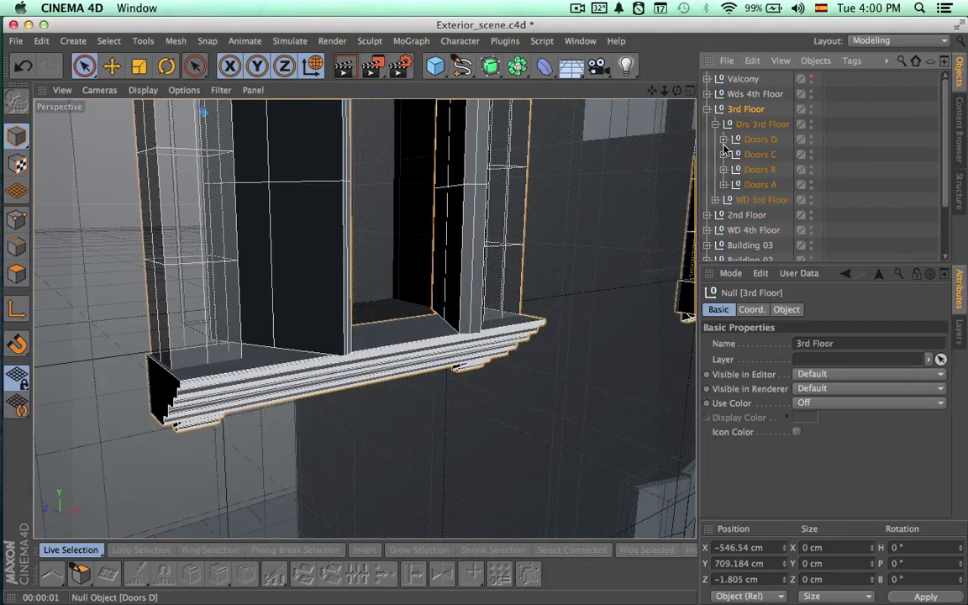
pyautogui.click(740, 200)
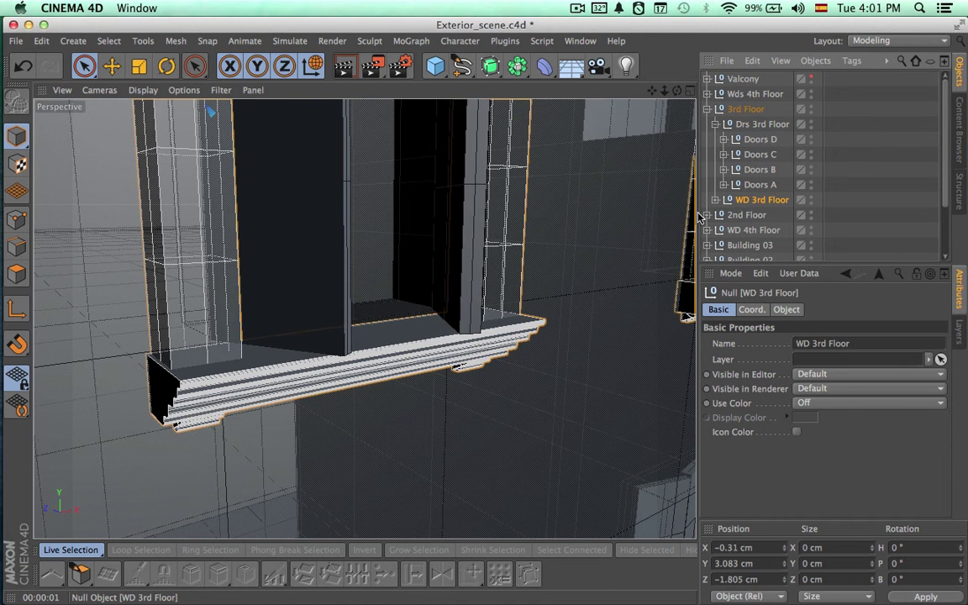
# Expand the WD 3rd Floor group and select the WD 3rd D window group, framing its arched window in the perspective view.
pyautogui.scroll(-3, 553, 251)
pyautogui.scroll(-3, 532, 254)
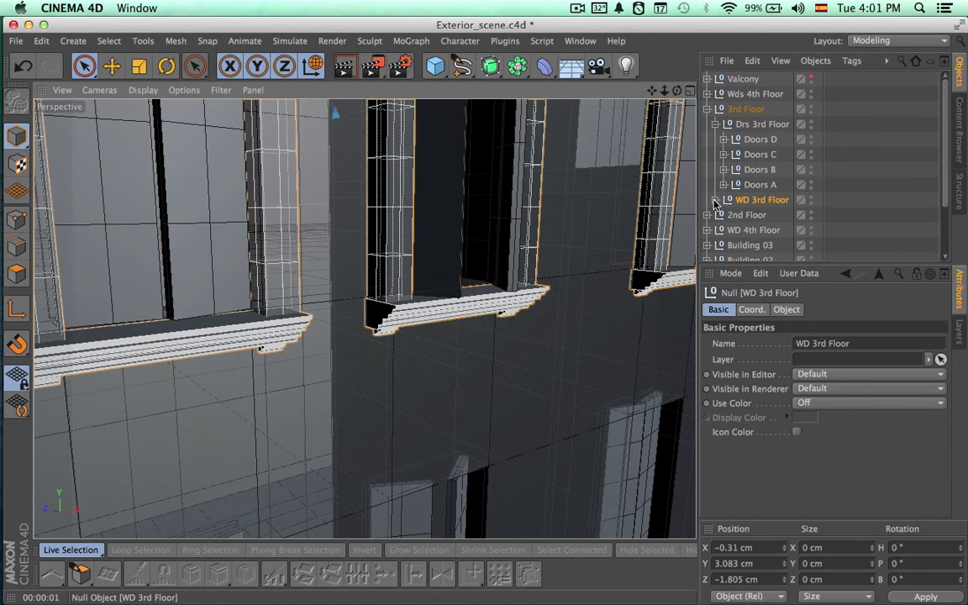
pyautogui.click(714, 201)
pyautogui.click(761, 216)
pyautogui.click(724, 216)
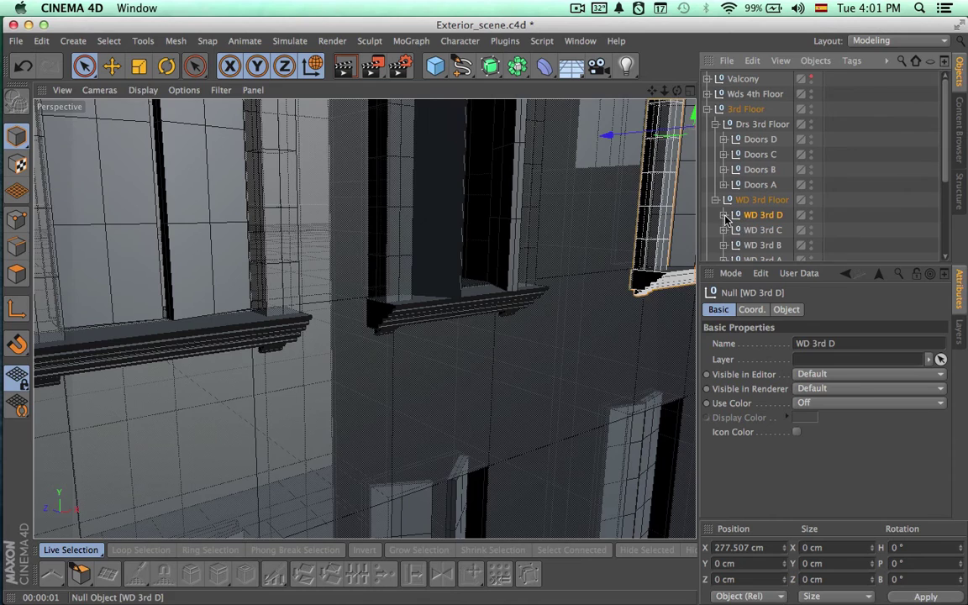
pyautogui.scroll(-1, 594, 281)
pyautogui.scroll(-5, 419, 283)
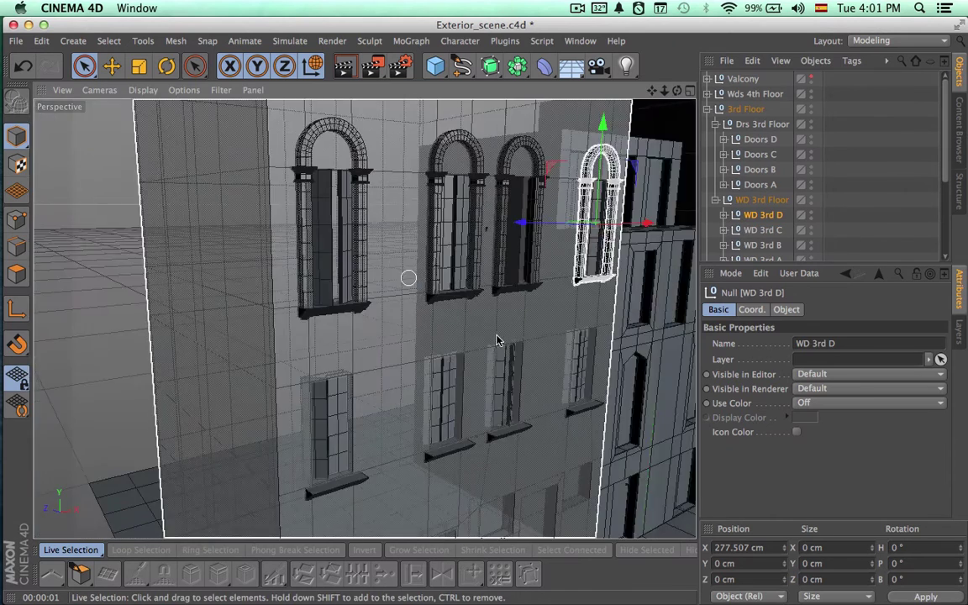
pyautogui.keyDown('alt'); pyautogui.moveTo(497, 337); pyautogui.dragTo(454, 345); pyautogui.keyUp('alt')
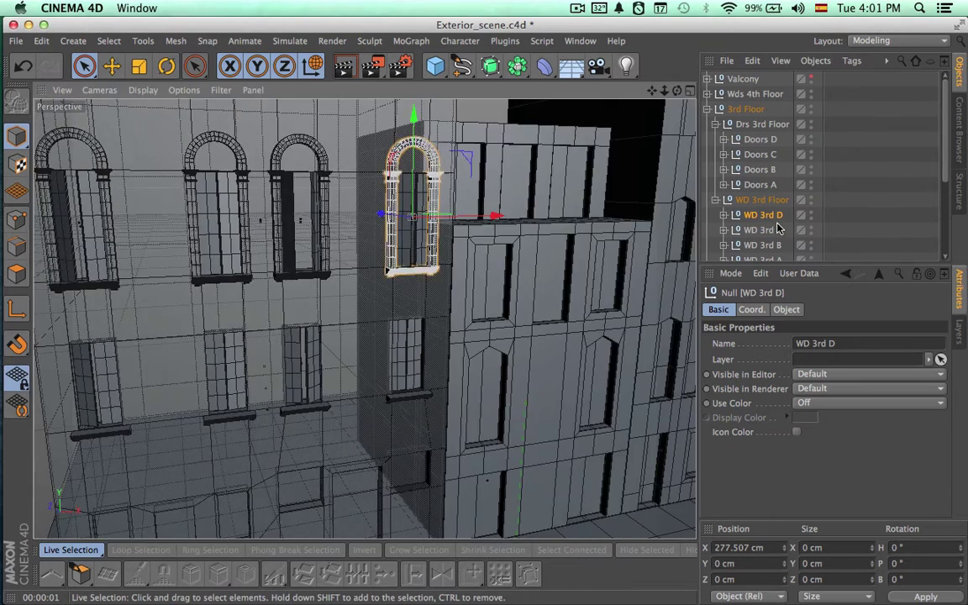
# Toggle the editor and renderer visibility of WD 3rd D and WD 3rd C off and back on to identify their windows.
pyautogui.keyDown('alt'); pyautogui.click(811, 217); pyautogui.keyUp('alt')
pyautogui.keyDown('alt'); pyautogui.click(811, 217); pyautogui.keyUp('alt')
pyautogui.keyDown('alt'); pyautogui.click(811, 233); pyautogui.keyUp('alt')
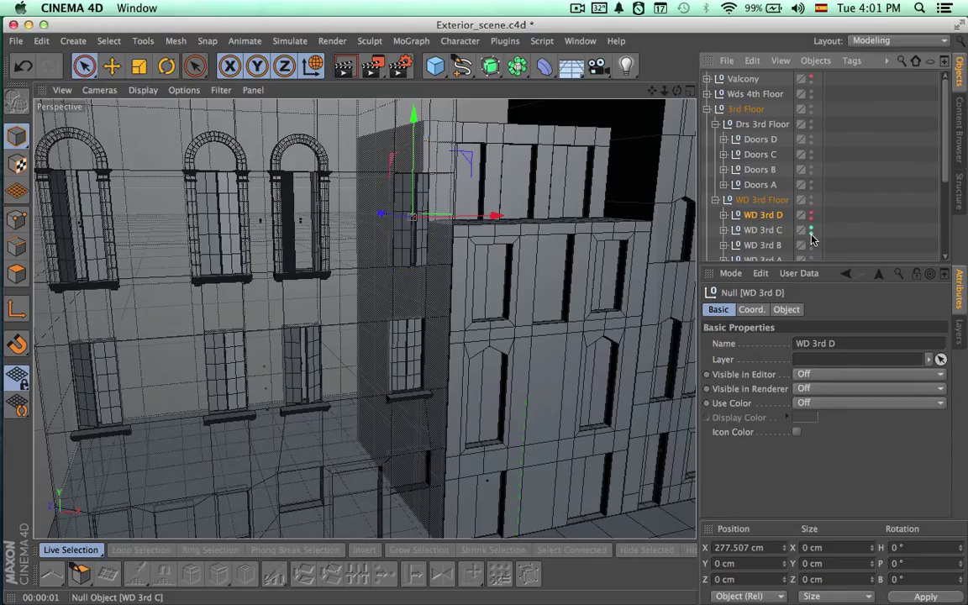
pyautogui.keyDown('alt'); pyautogui.click(810, 234); pyautogui.keyUp('alt')
pyautogui.keyDown('alt'); pyautogui.click(811, 234); pyautogui.keyUp('alt')
pyautogui.keyDown('alt'); pyautogui.click(811, 217); pyautogui.keyUp('alt')
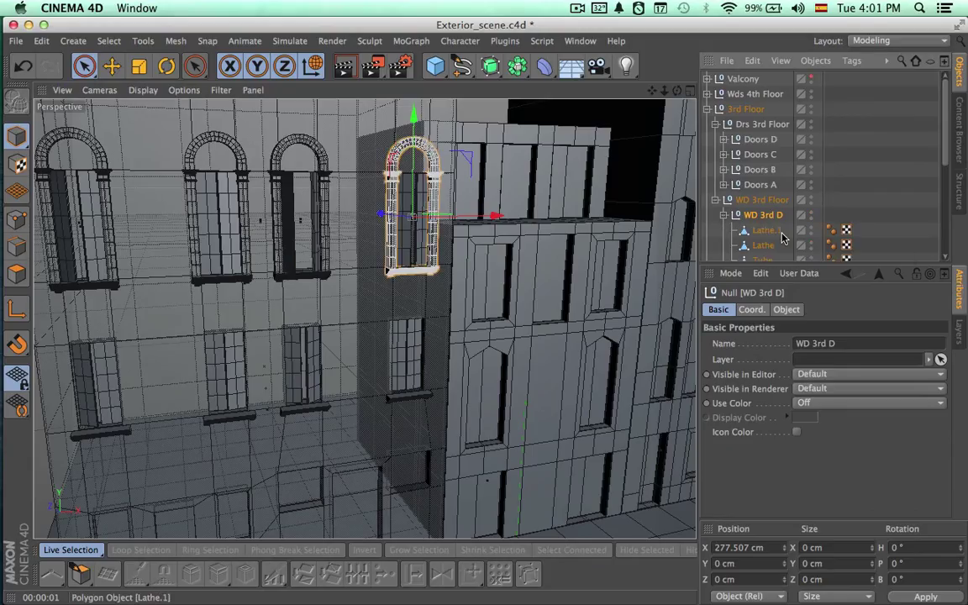
# Find the WD 02 sill inside the WD 3rd D group and hide it in both editor and renderer.
pyautogui.scroll(-10, 782, 238)
pyautogui.scroll(8, 781, 239)
pyautogui.click(768, 241)
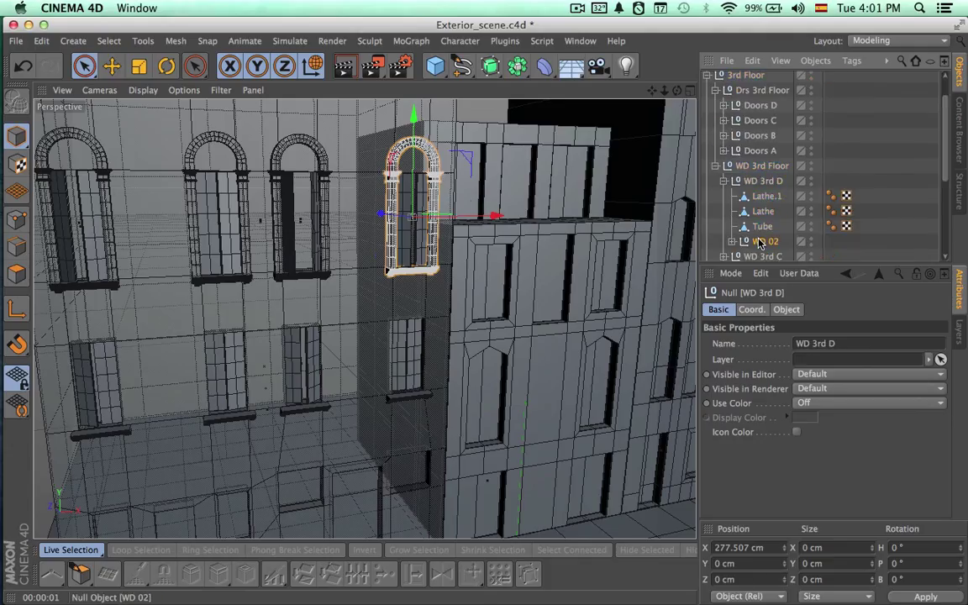
pyautogui.keyDown('alt'); pyautogui.click(810, 243); pyautogui.keyUp('alt')
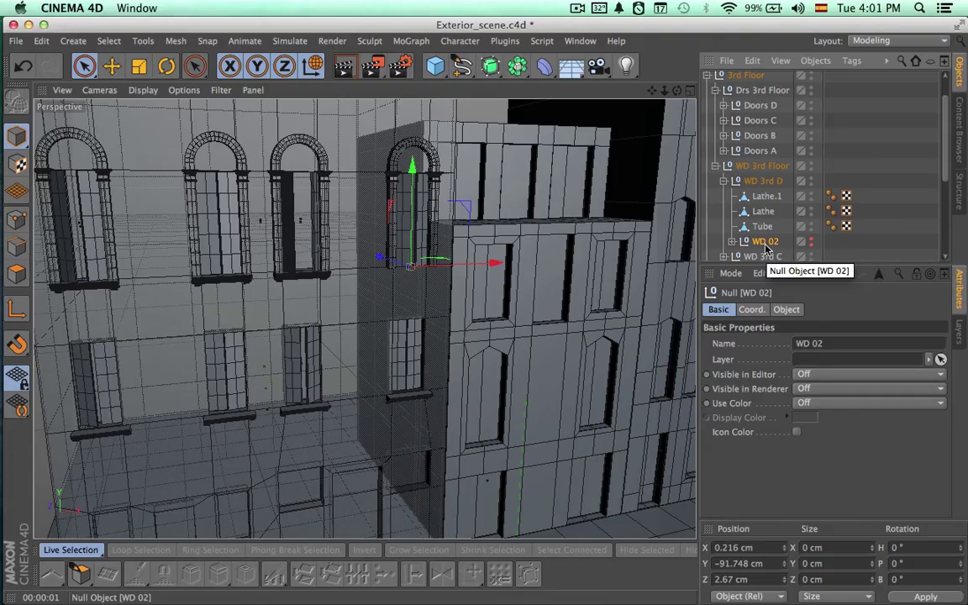
# Locate the neighbouring arched window's group through its sill and select WD 3rd C.
pyautogui.scroll(-5, 760, 239)
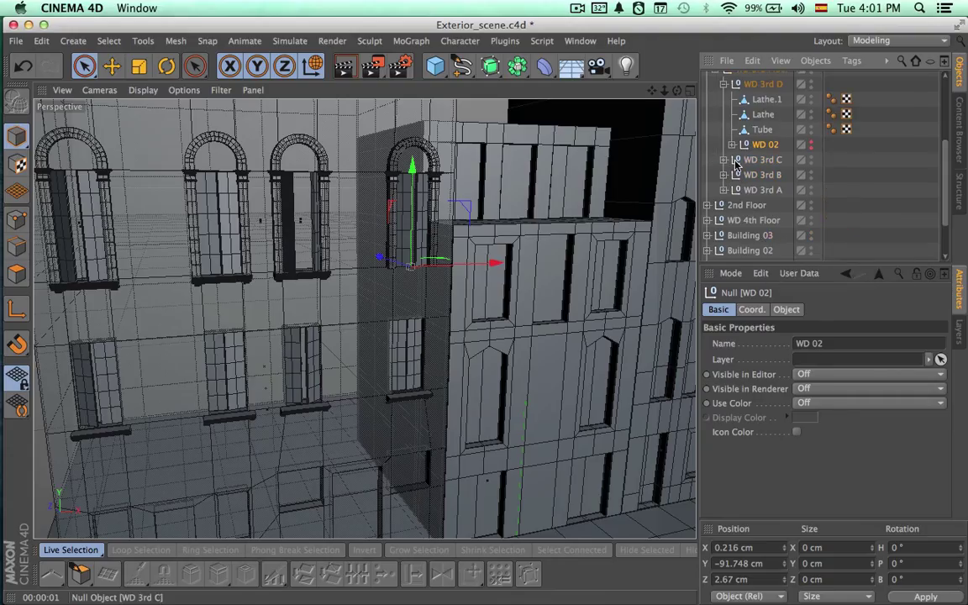
pyautogui.click(312, 274)
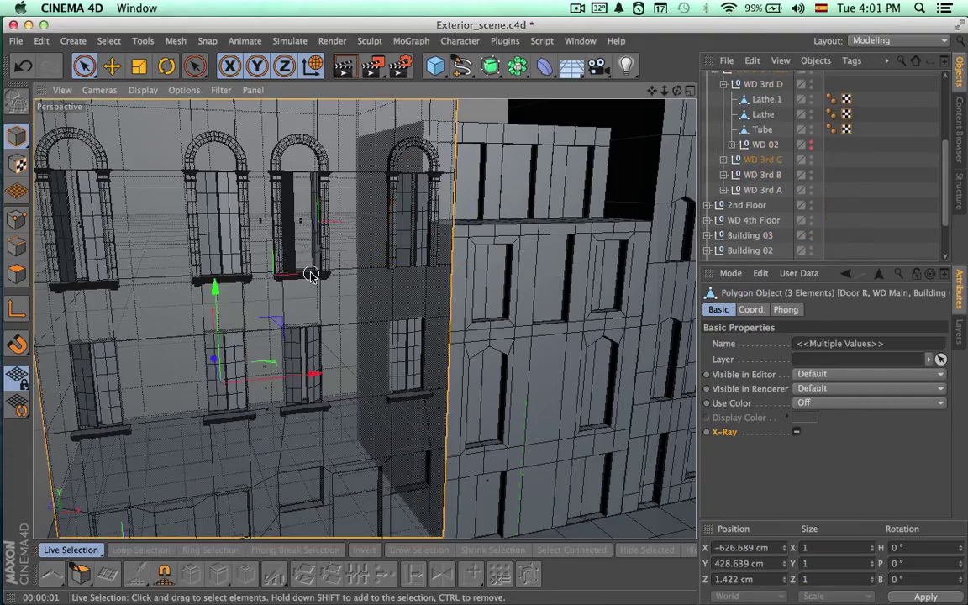
pyautogui.click(751, 162)
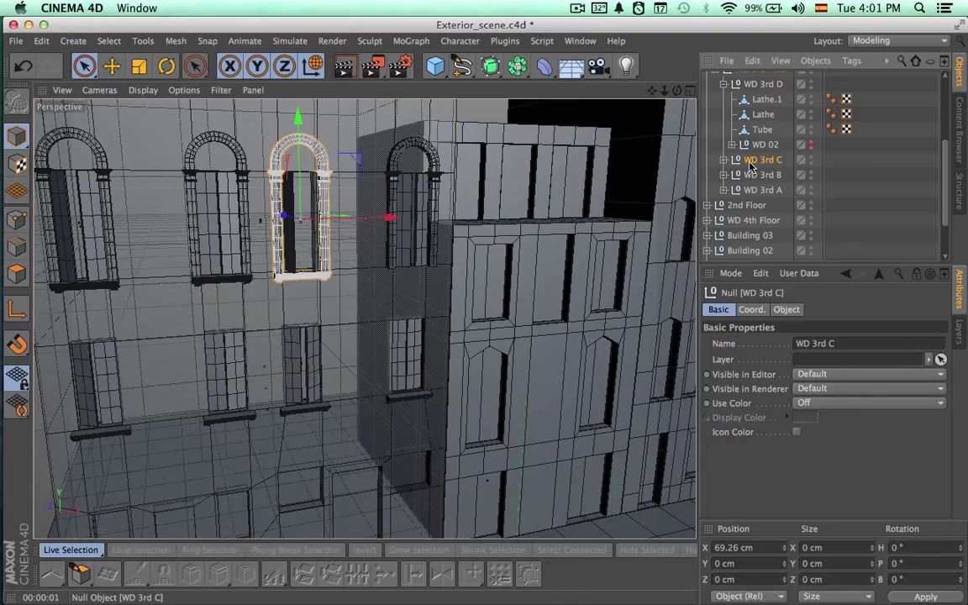
# Hide the WD 02 window sill inside the WD 3rd C group in both editor and renderer.
pyautogui.click(724, 160)
pyautogui.click(762, 220)
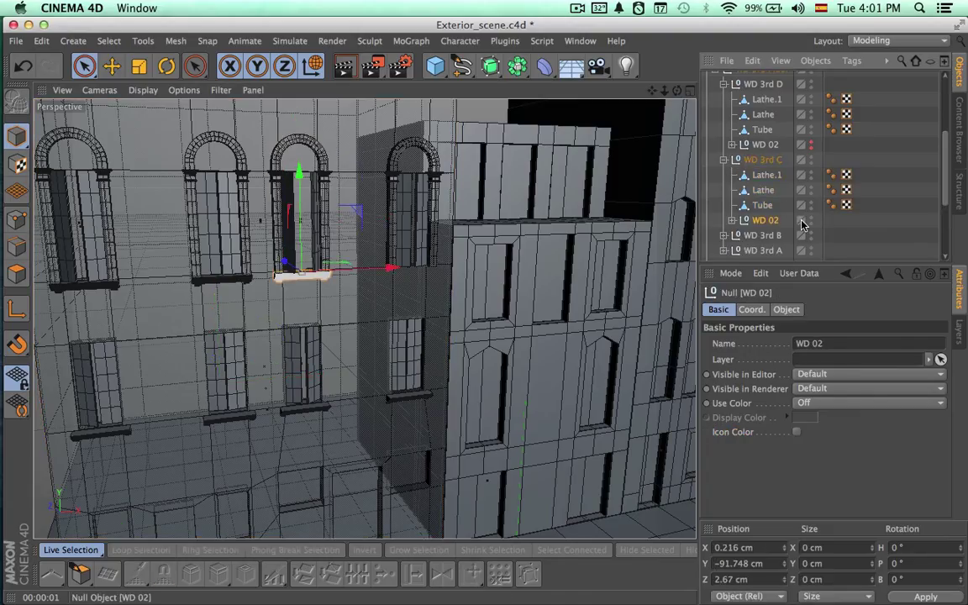
pyautogui.keyDown('ctrl'); pyautogui.click(811, 223); pyautogui.keyUp('ctrl')
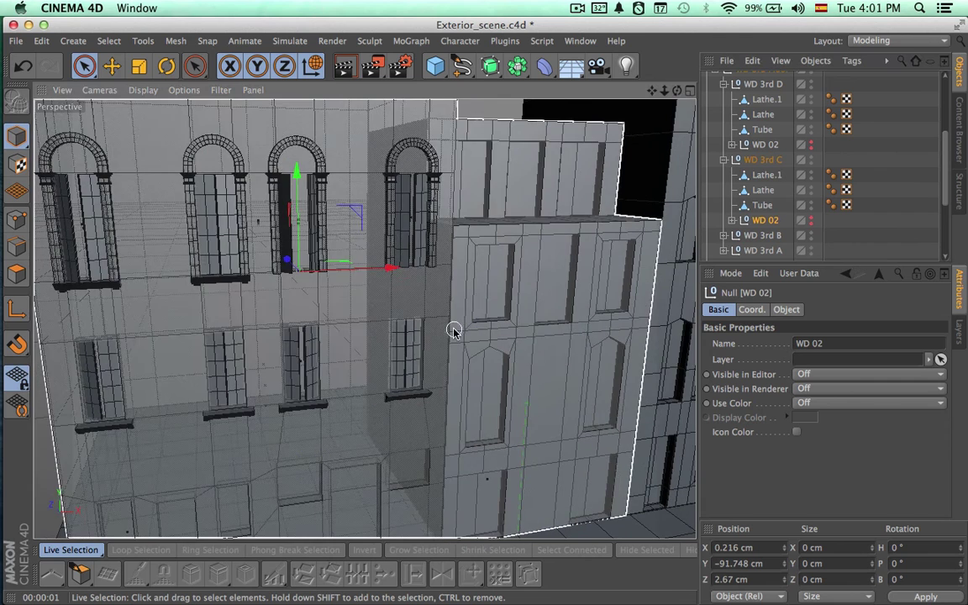
# Make the Valcony group visible in the editor and expand it to list its parts.
pyautogui.scroll(3, 294, 309)
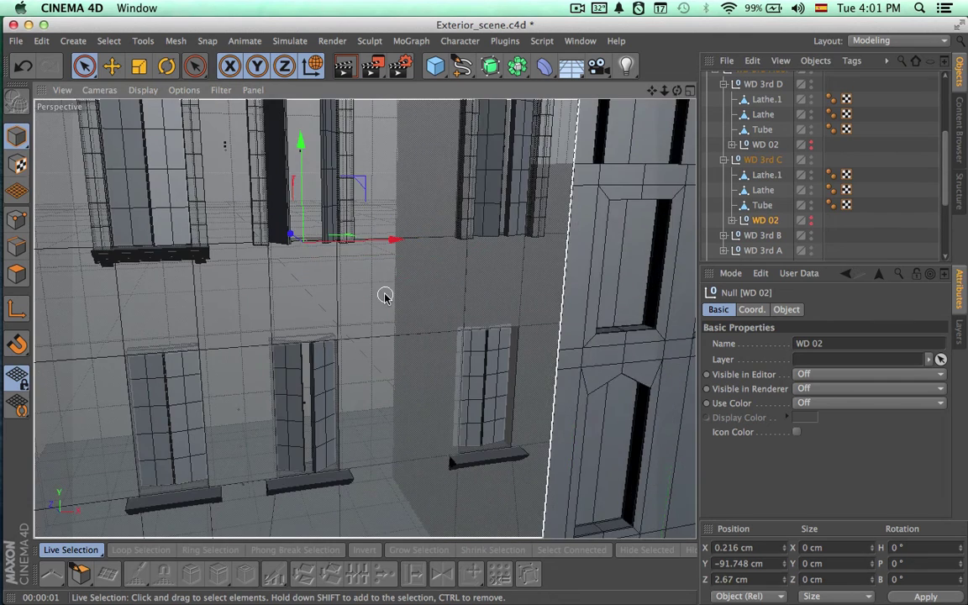
pyautogui.scroll(5, 813, 84)
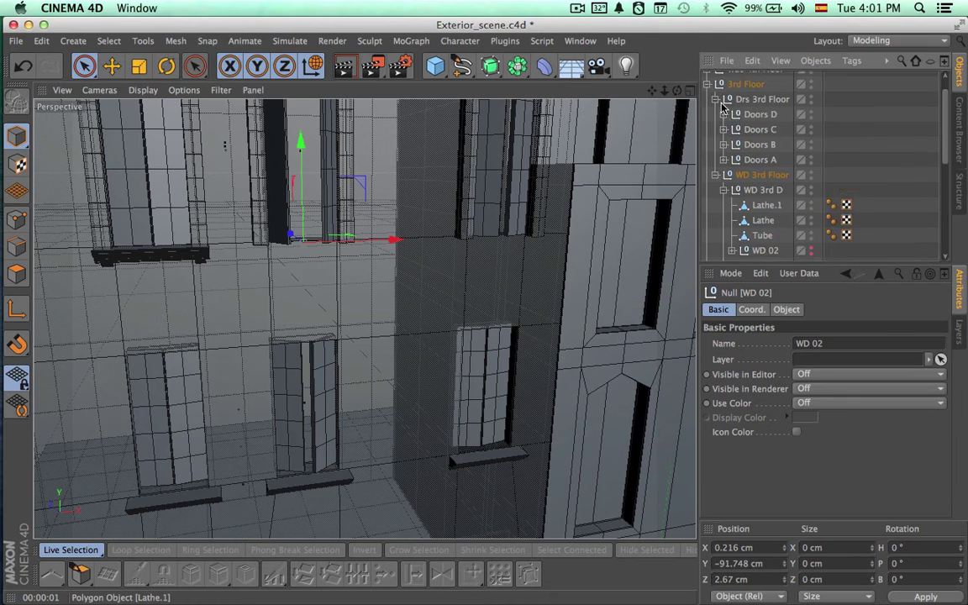
pyautogui.click(810, 77)
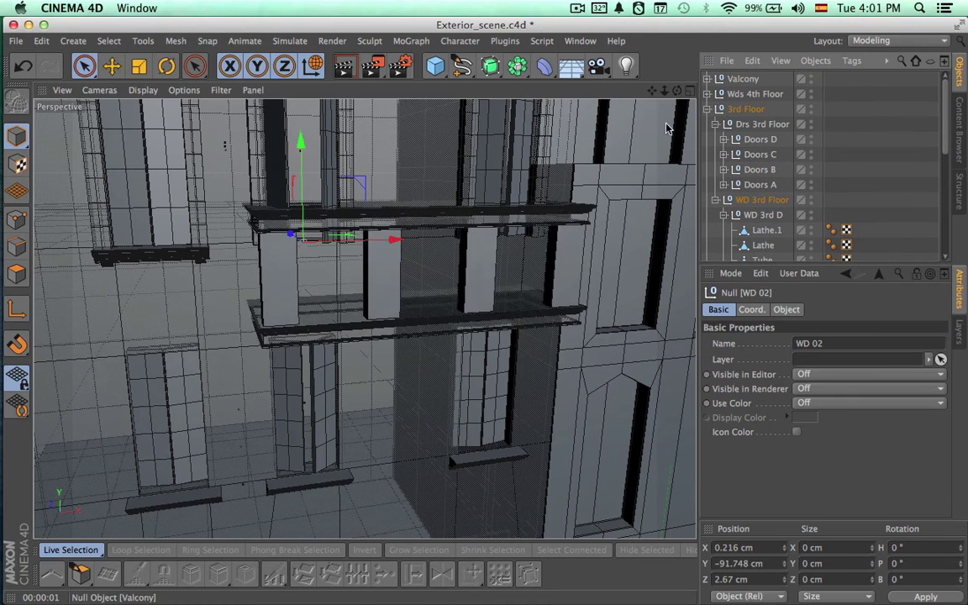
pyautogui.keyDown('alt'); pyautogui.moveTo(499, 231); pyautogui.dragTo(613, 309); pyautogui.keyUp('alt')
pyautogui.click(707, 78)
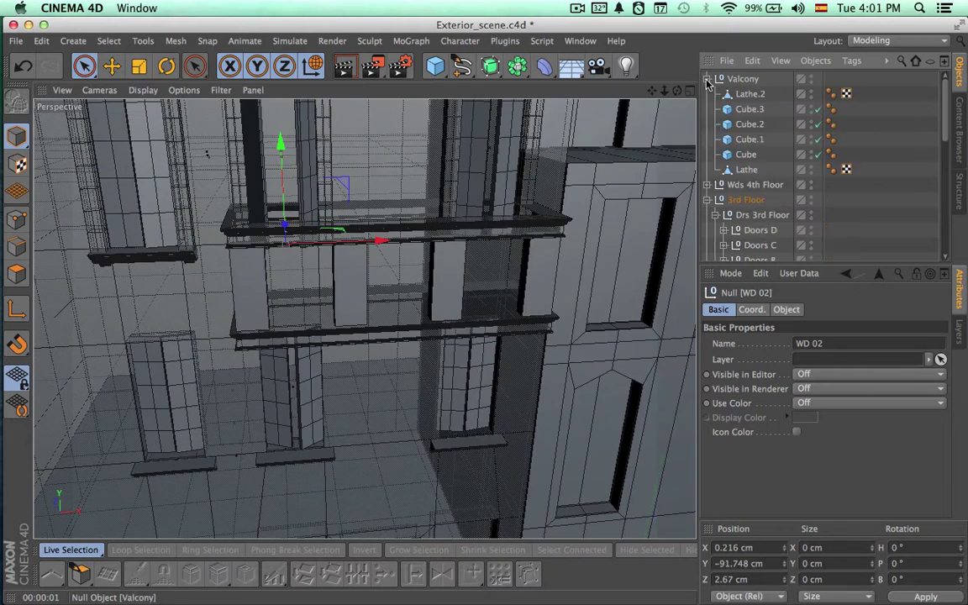
# Select the balcony's top rail, then its base slab, and examine the slab from below against the wall.
pyautogui.click(747, 95)
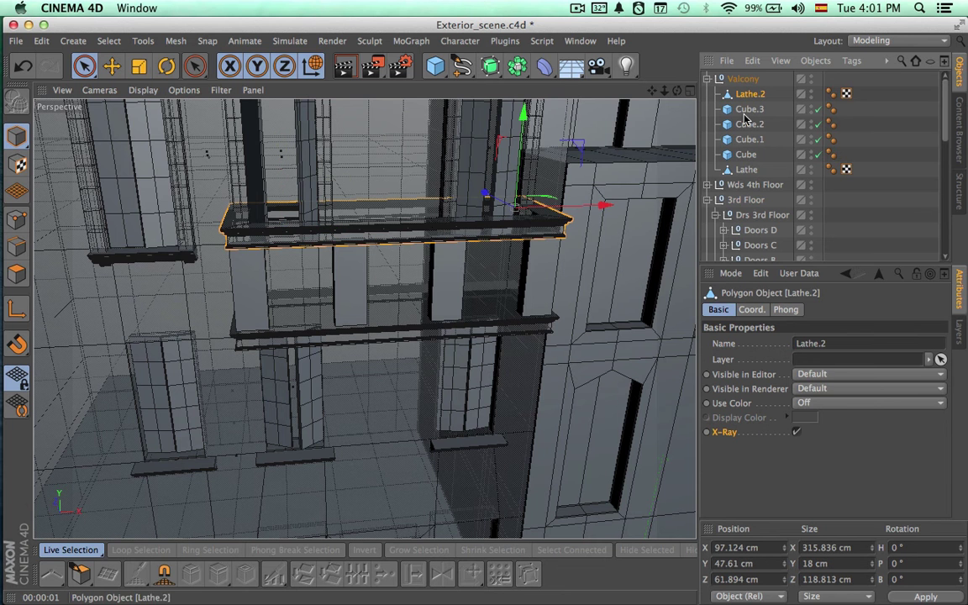
pyautogui.click(746, 169)
pyautogui.keyDown('alt'); pyautogui.moveTo(507, 300); pyautogui.dragTo(447, 306); pyautogui.keyUp('alt')
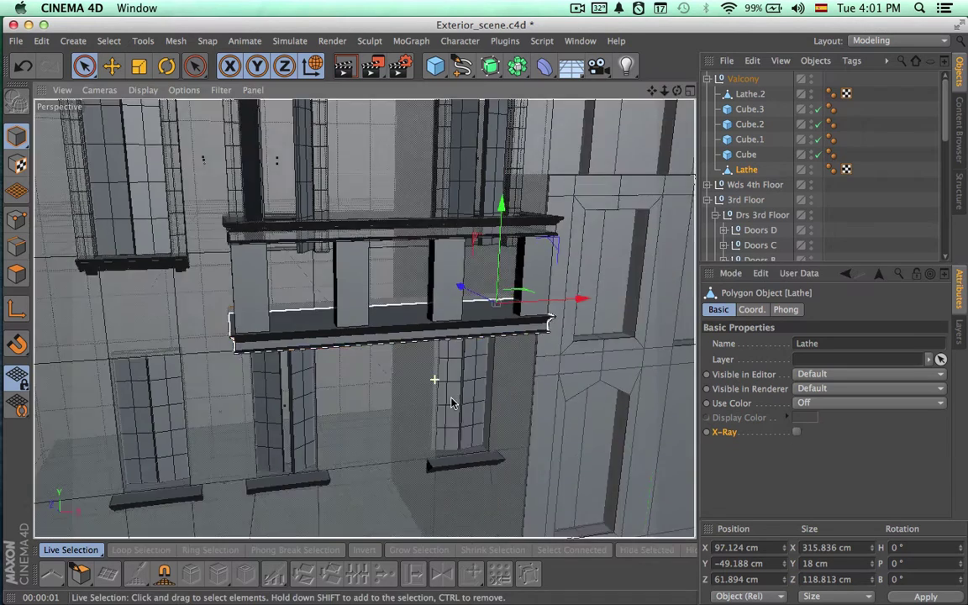
pyautogui.keyDown('alt'); pyautogui.moveTo(431, 382); pyautogui.dragTo(425, 285); pyautogui.keyUp('alt')
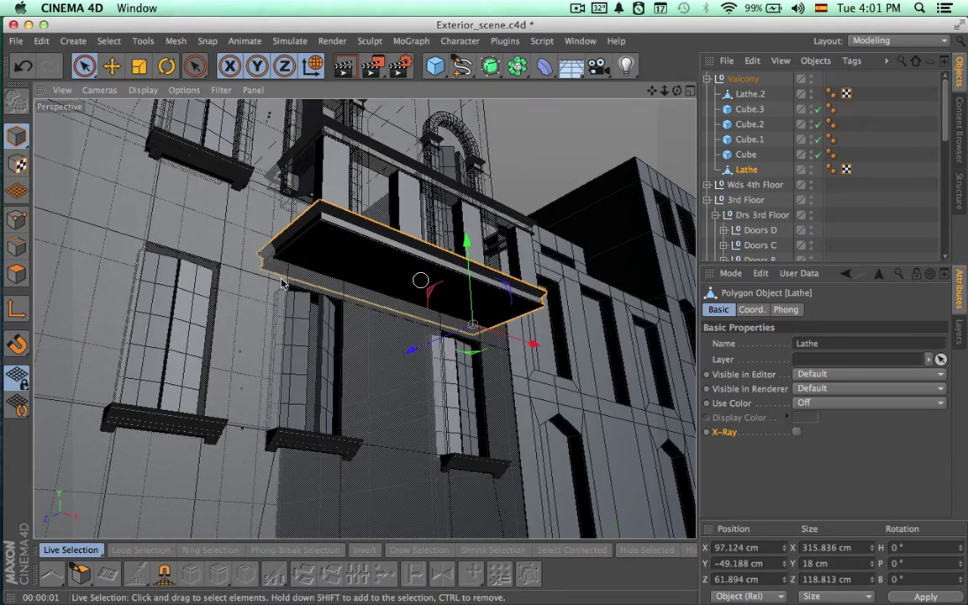
# Set up the Building 01 mesh for point editing in a full-size front view framed on the balcony.
pyautogui.click(17, 274)
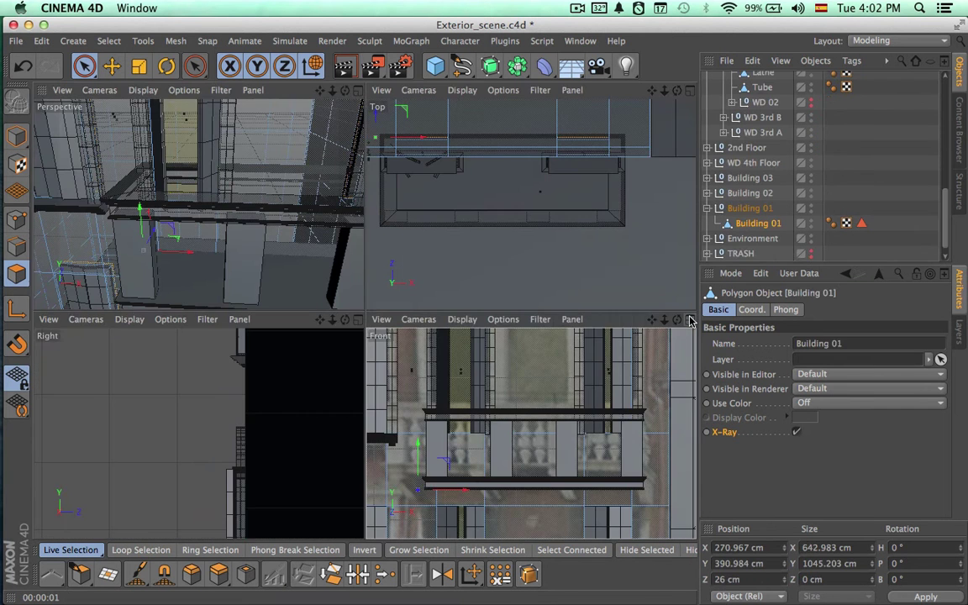
pyautogui.click(689, 320)
pyautogui.scroll(-3, 382, 388)
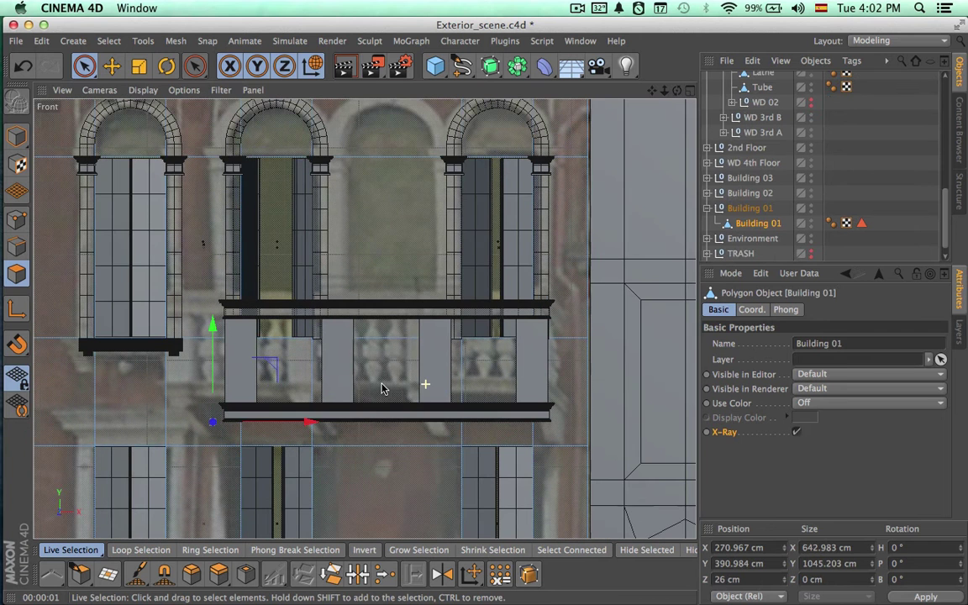
pyautogui.scroll(-2, 381, 388)
pyautogui.click(90, 271)
pyautogui.click(20, 222)
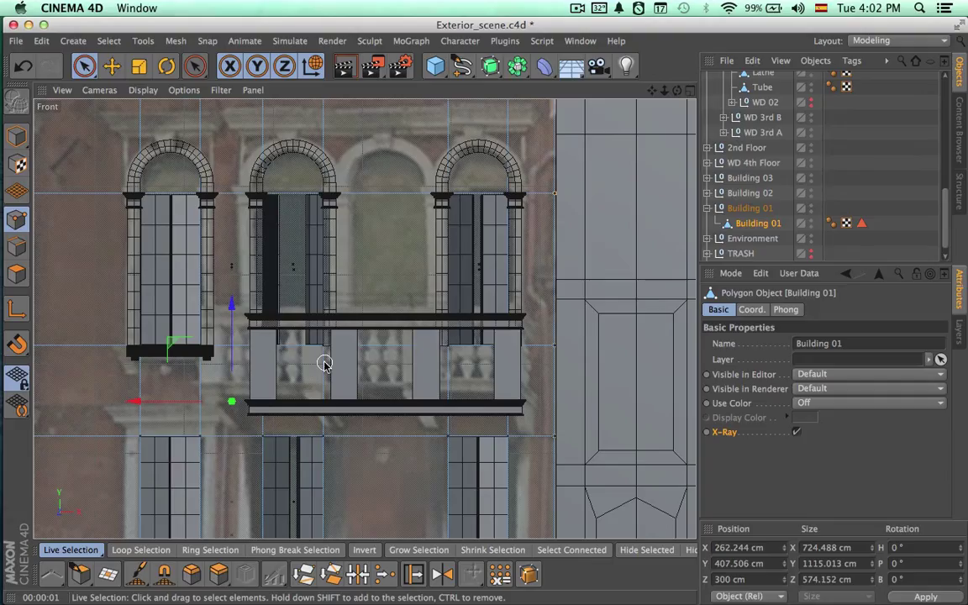
pyautogui.scroll(2, 282, 347)
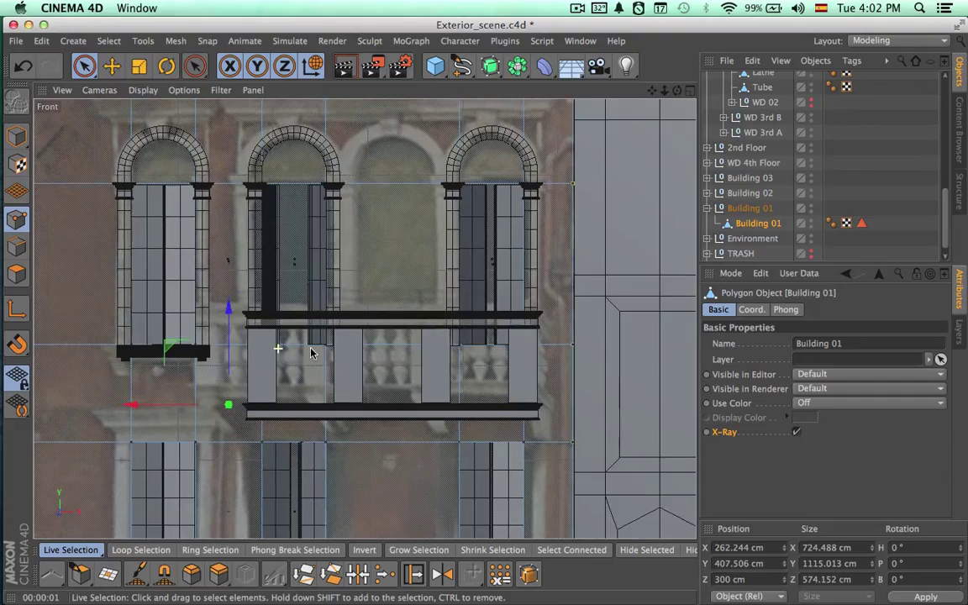
pyautogui.scroll(5, 781, 105)
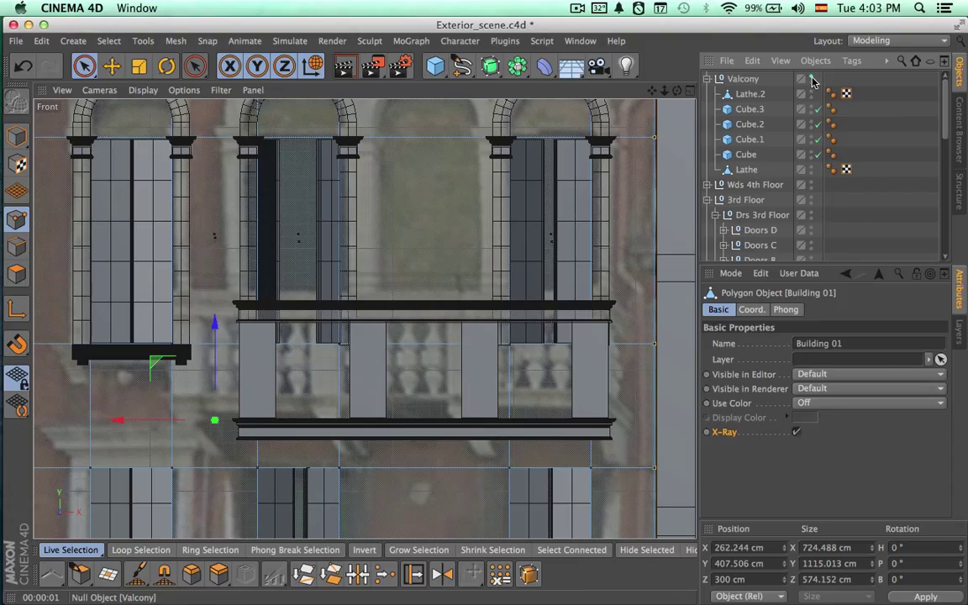
# Hide the Valcony group and move the lower corner points of the two balcony door openings down to about Y 405.8 cm.
pyautogui.click(812, 77)
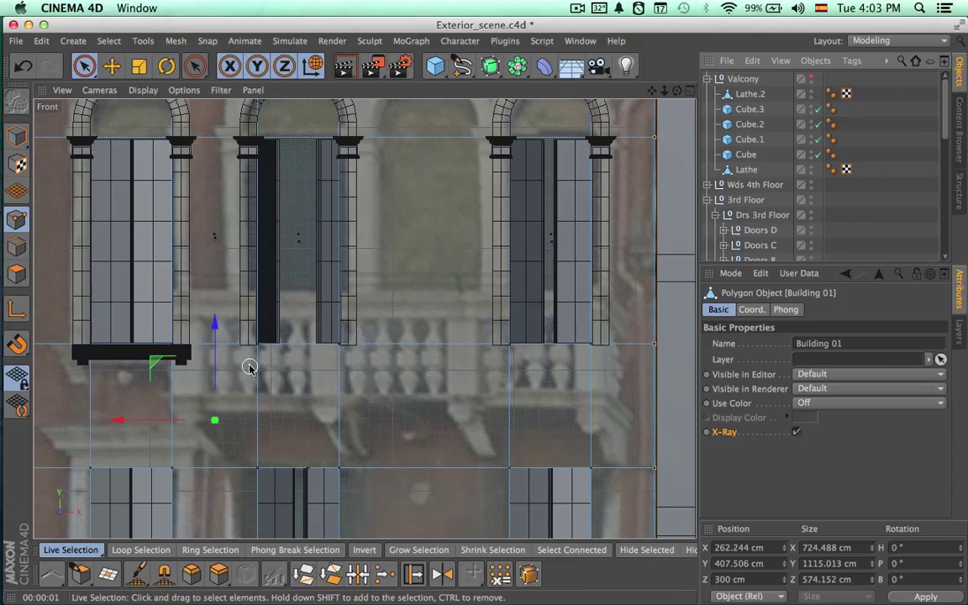
pyautogui.click(338, 351)
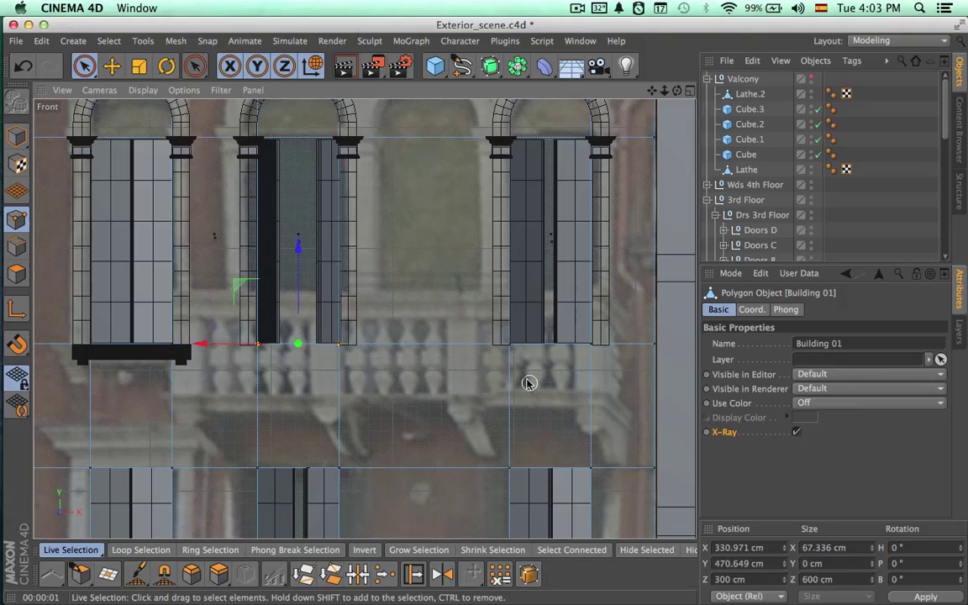
pyautogui.keyDown('shift'); pyautogui.click(589, 345); pyautogui.keyUp('shift')
pyautogui.moveTo(420, 273); pyautogui.dragTo(430, 354)
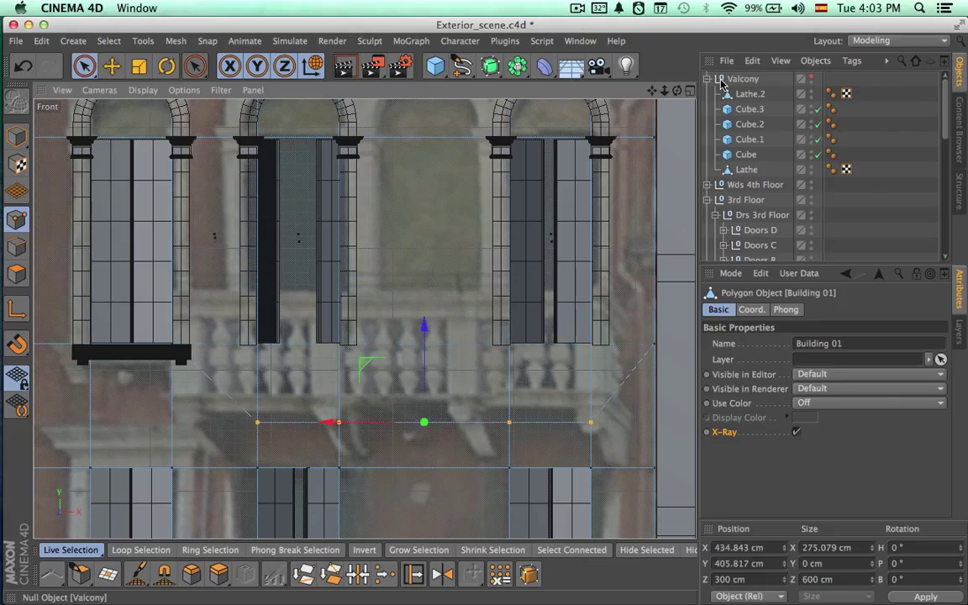
# Show the Valcony group and fine-tune the opening points to about Y 404.6 cm to meet the balcony floor.
pyautogui.click(810, 77)
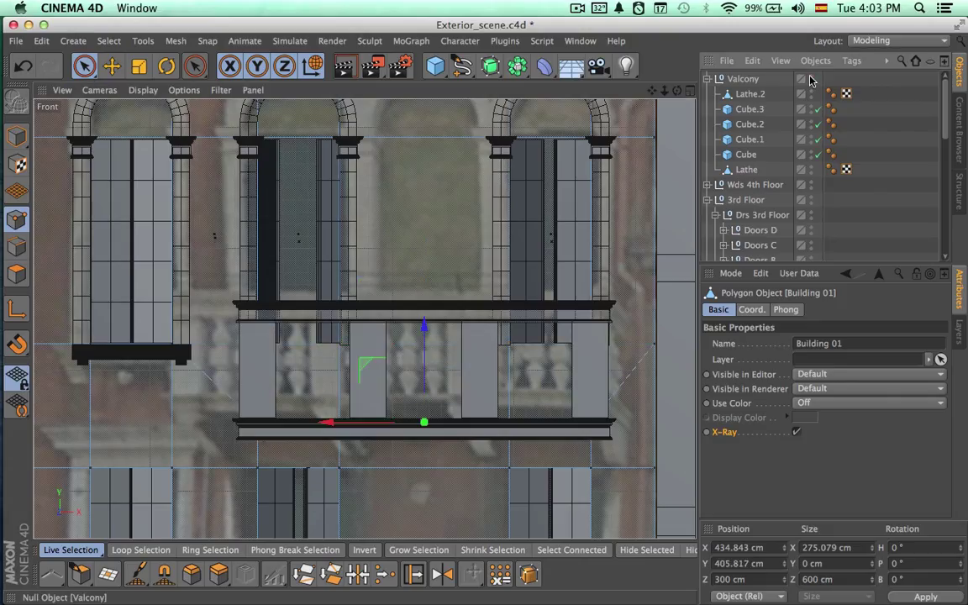
pyautogui.moveTo(429, 337); pyautogui.dragTo(424, 328)
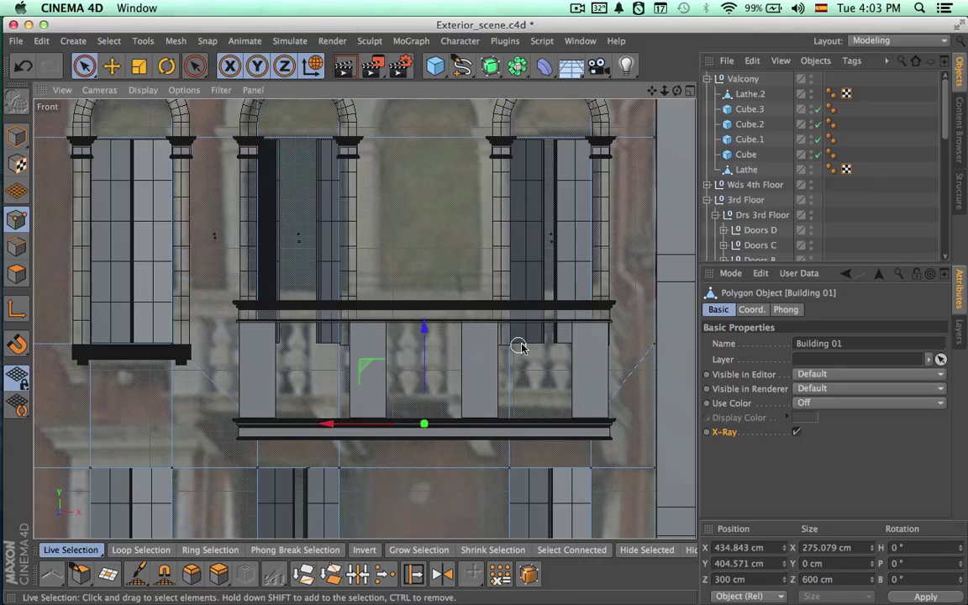
pyautogui.keyDown('alt'); pyautogui.moveTo(524, 343); pyautogui.dragTo(514, 367, button='middle'); pyautogui.keyUp('alt')
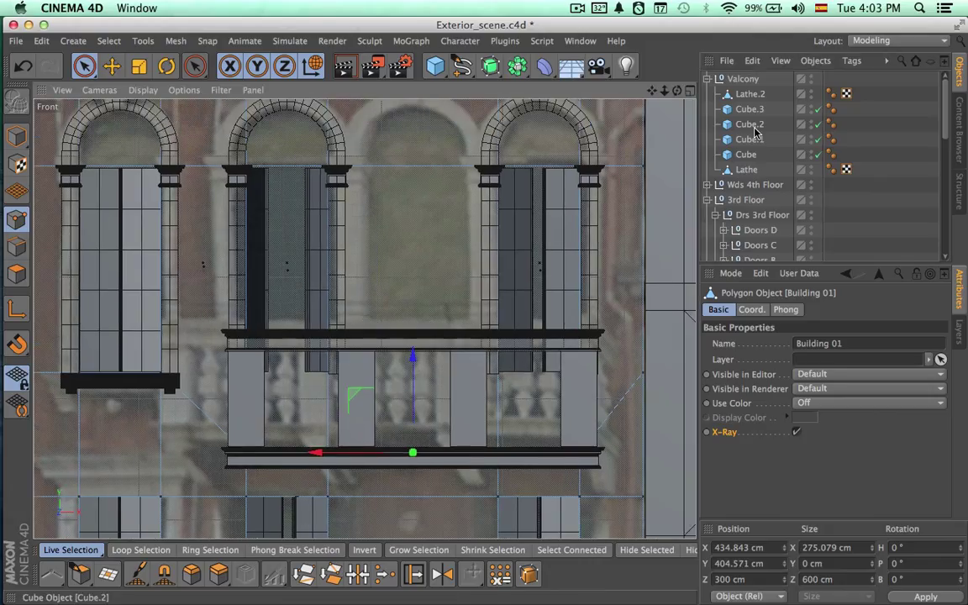
pyautogui.keyDown('alt'); pyautogui.moveTo(514, 284); pyautogui.dragTo(513, 276, button='middle'); pyautogui.keyUp('alt')
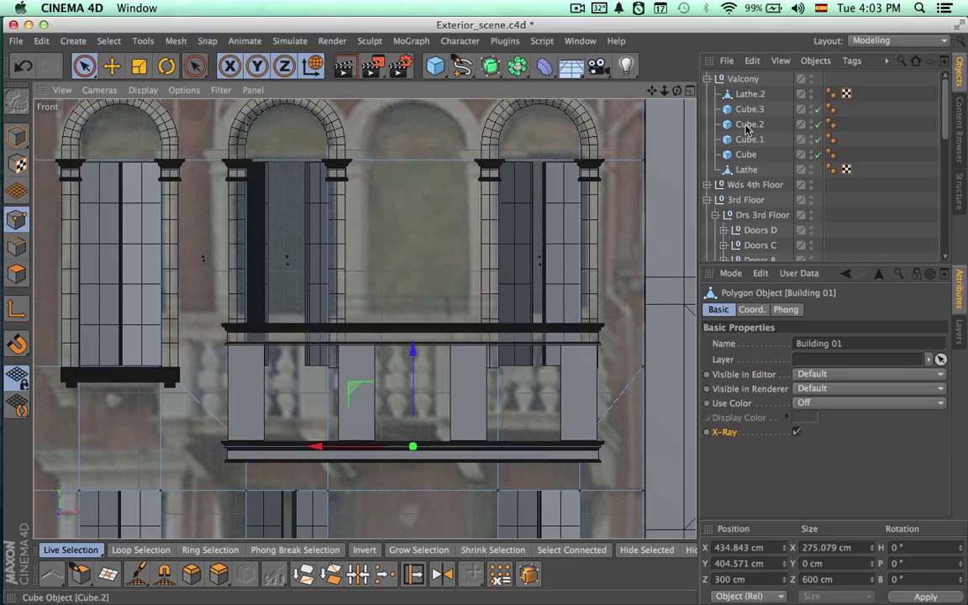
# Extend the WD 3rd C Tube frame to the balcony floor by moving its bottom points to about Z -248.5 cm.
pyautogui.scroll(-10, 711, 151)
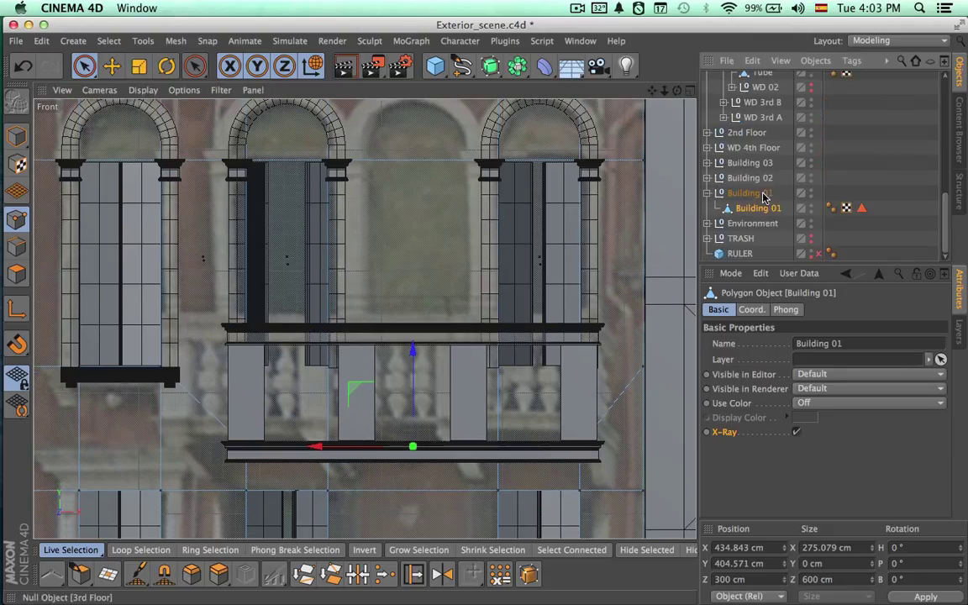
pyautogui.scroll(8, 710, 198)
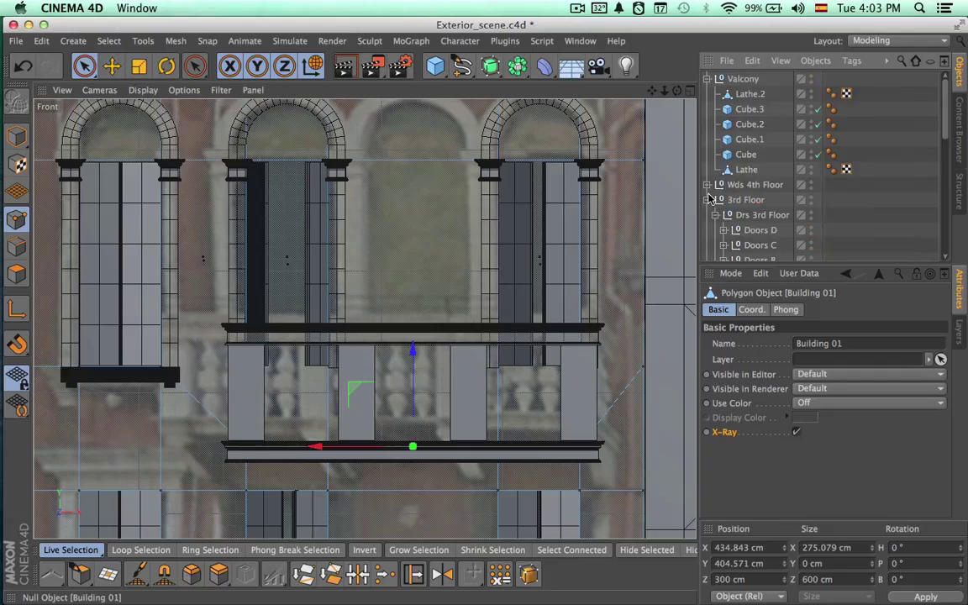
pyautogui.scroll(-3, 713, 200)
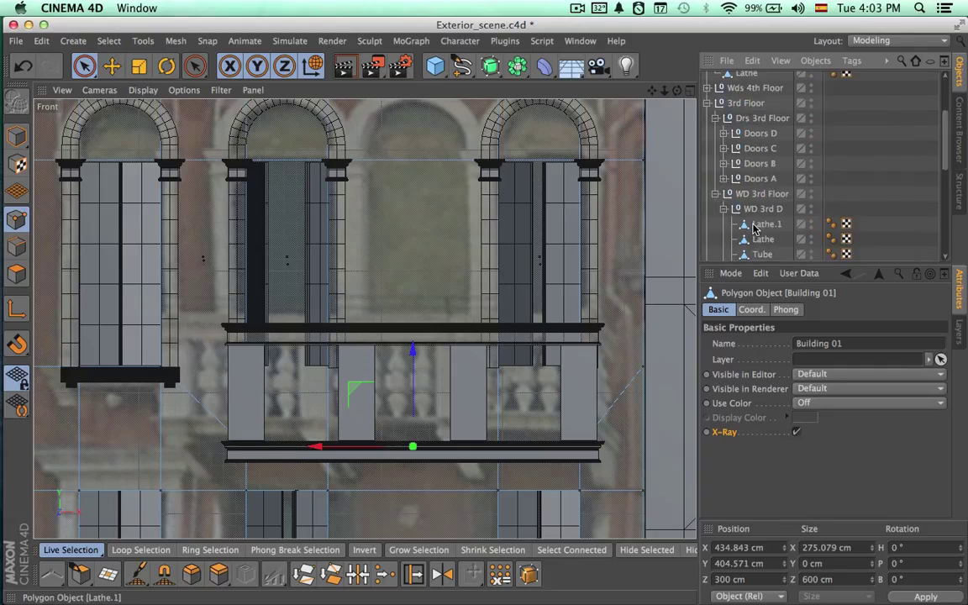
pyautogui.scroll(-5, 768, 210)
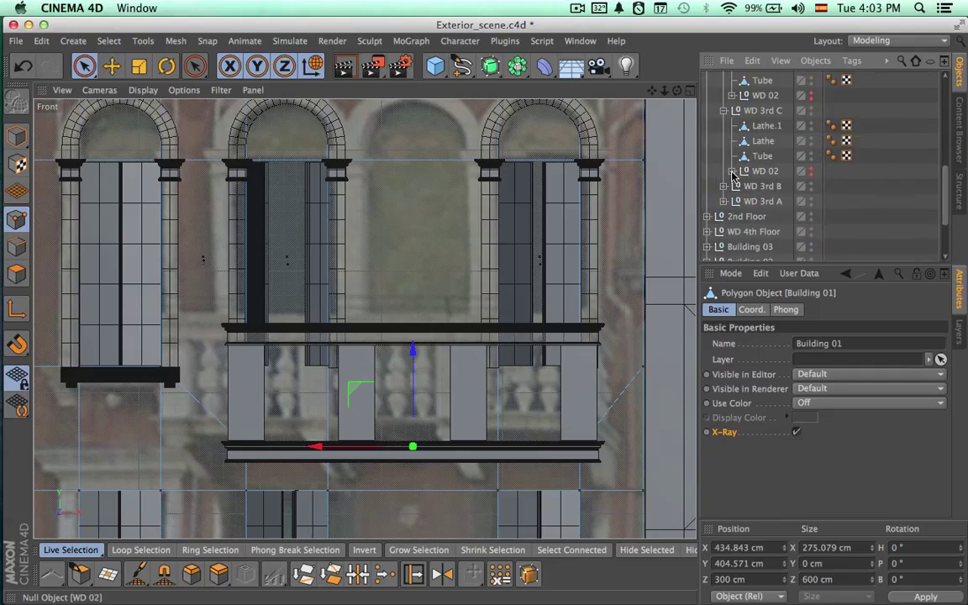
pyautogui.click(762, 156)
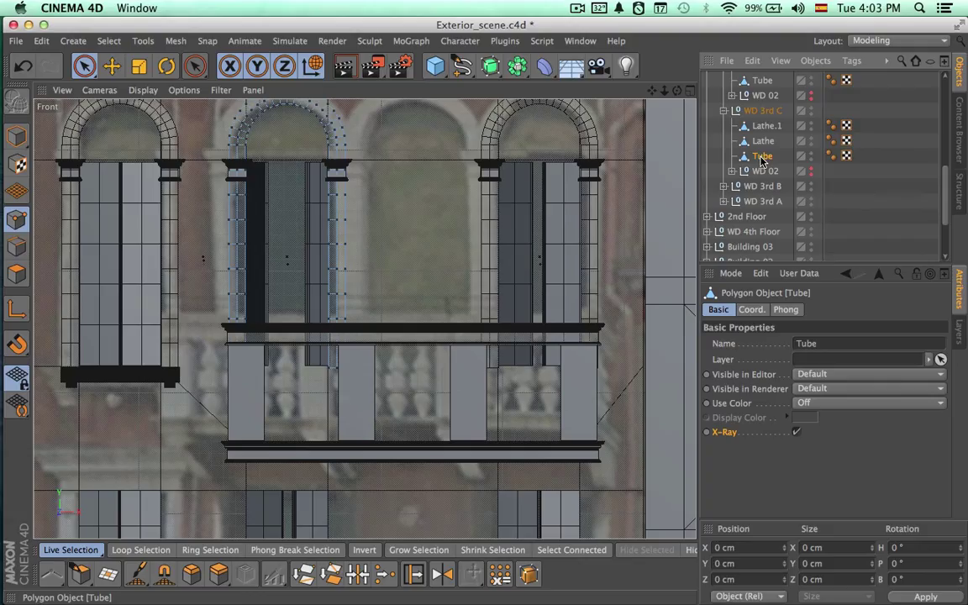
pyautogui.click(309, 374)
pyautogui.moveTo(285, 270); pyautogui.dragTo(291, 378)
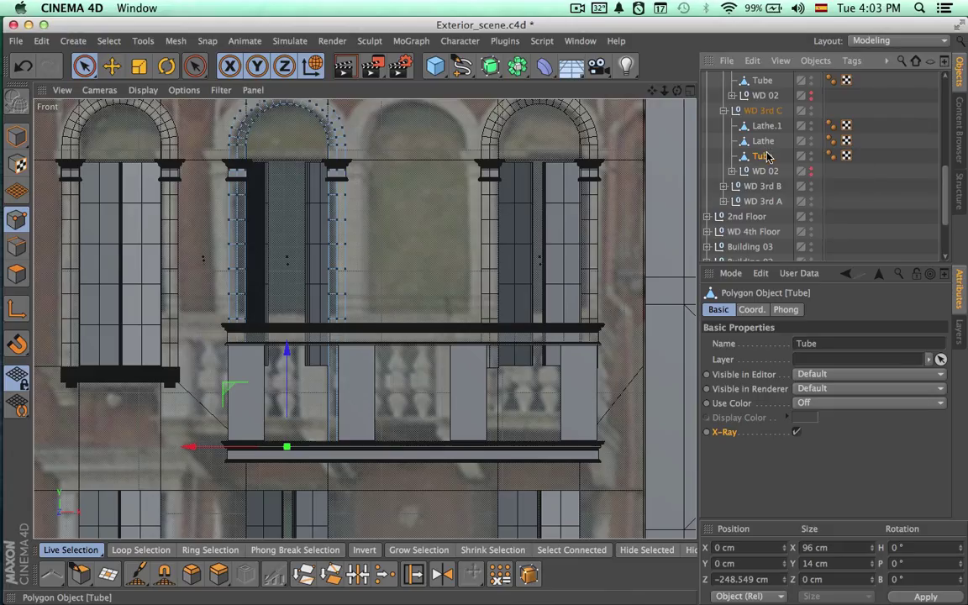
# Lower the bottom points of the WD 3rd D Tube frame to about Z -248.5 cm at the balcony floor.
pyautogui.click(762, 83)
pyautogui.scroll(6, 770, 119)
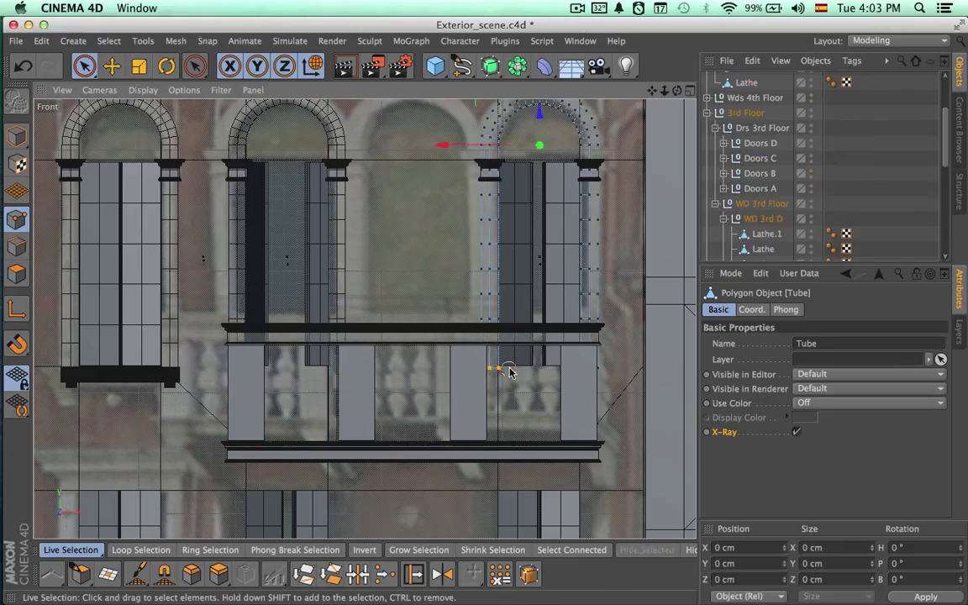
pyautogui.click(608, 371)
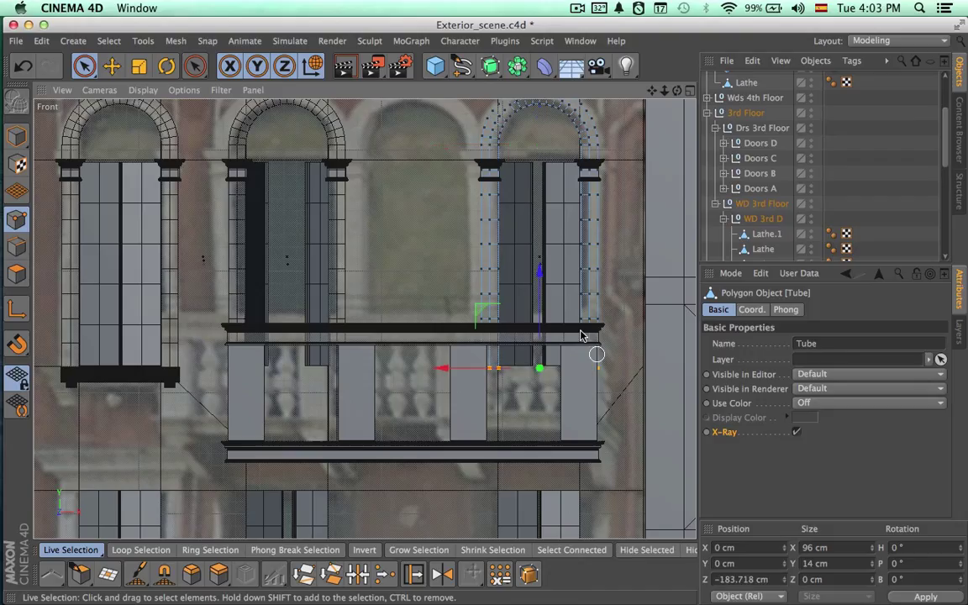
pyautogui.moveTo(542, 290); pyautogui.dragTo(546, 364)
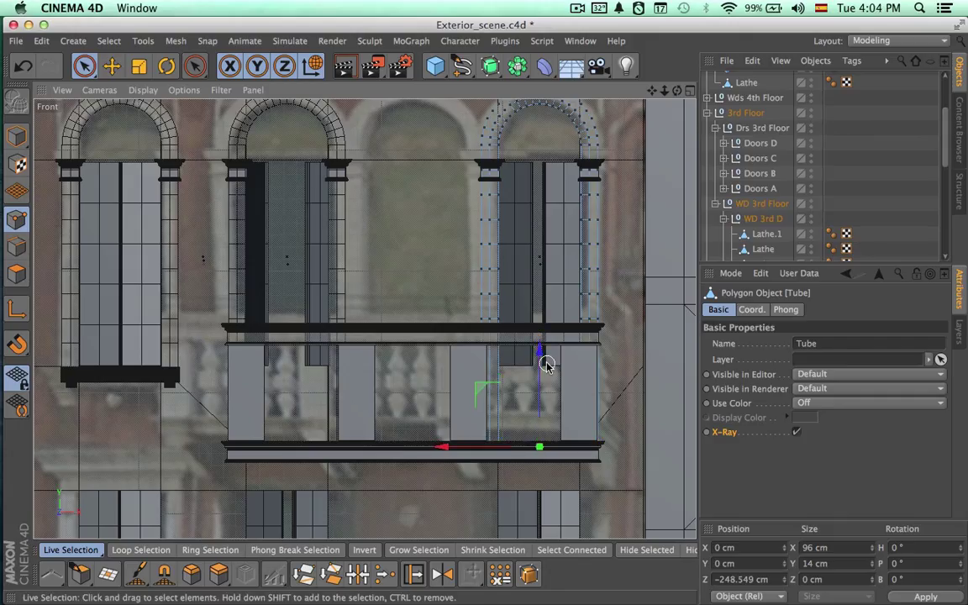
# Check the extended door frames behind the balcony in the perspective view and return to the front view.
pyautogui.click(688, 92)
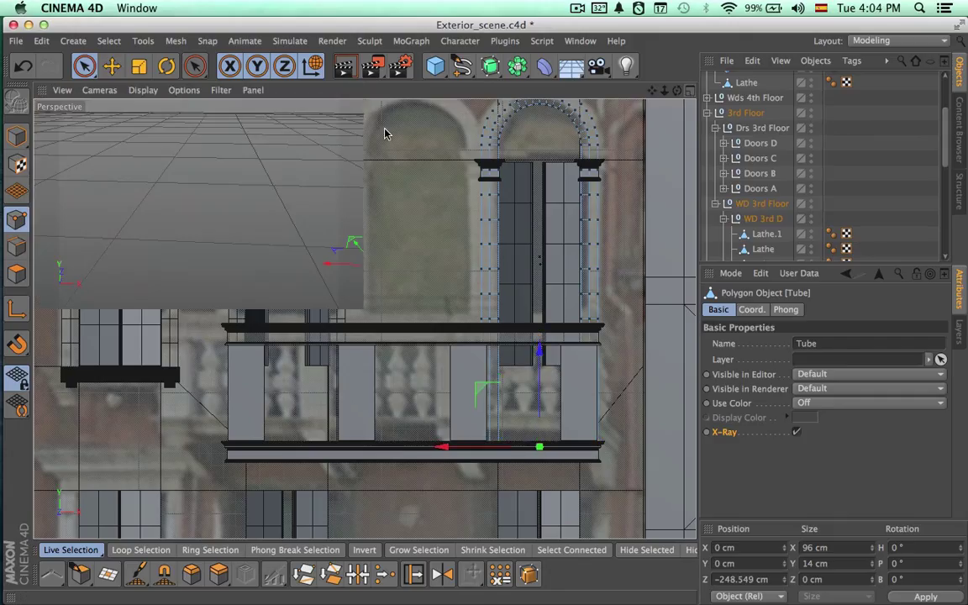
pyautogui.click(358, 91)
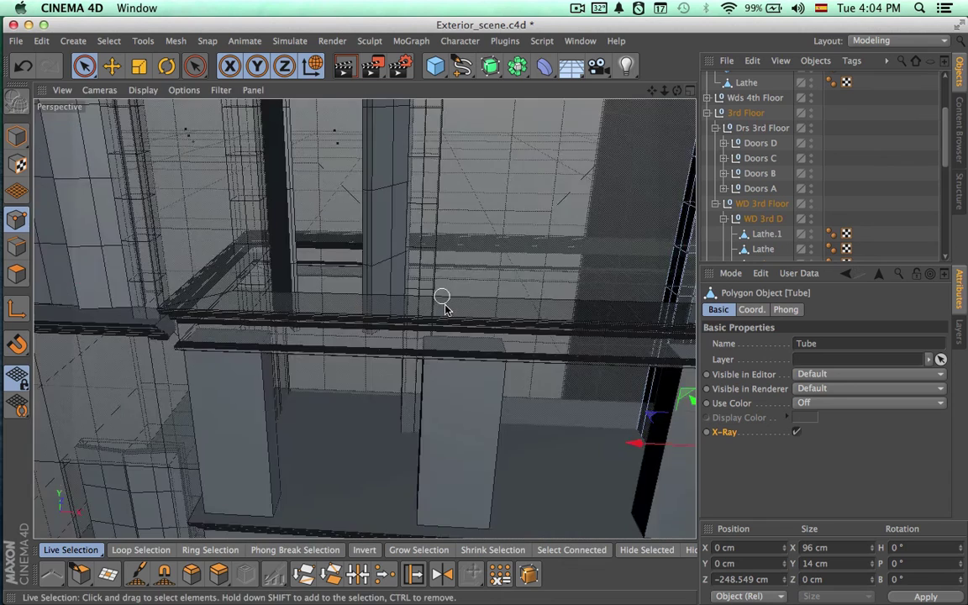
pyautogui.keyDown('alt'); pyautogui.moveTo(445, 307); pyautogui.dragTo(475, 257); pyautogui.keyUp('alt')
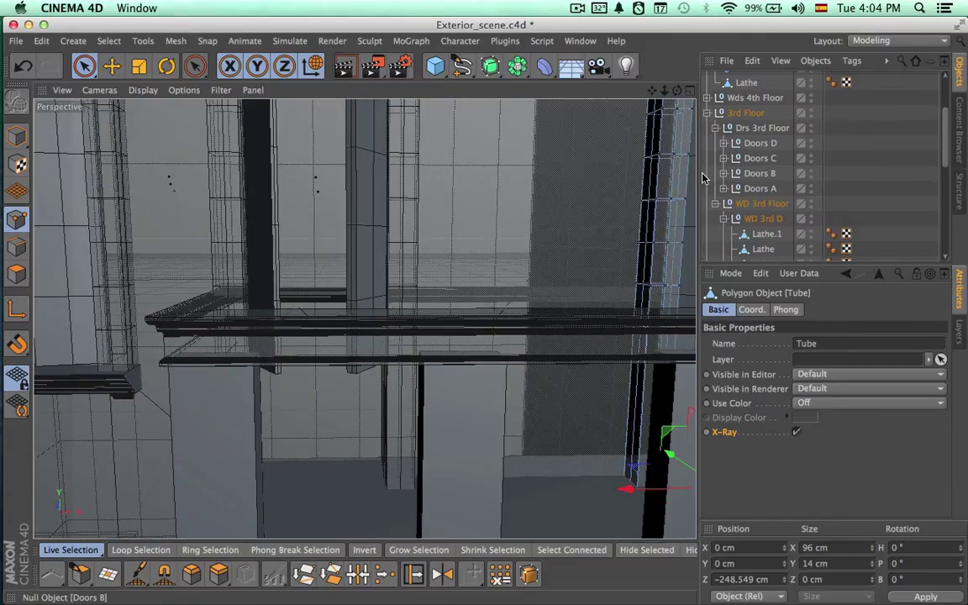
pyautogui.click(690, 91)
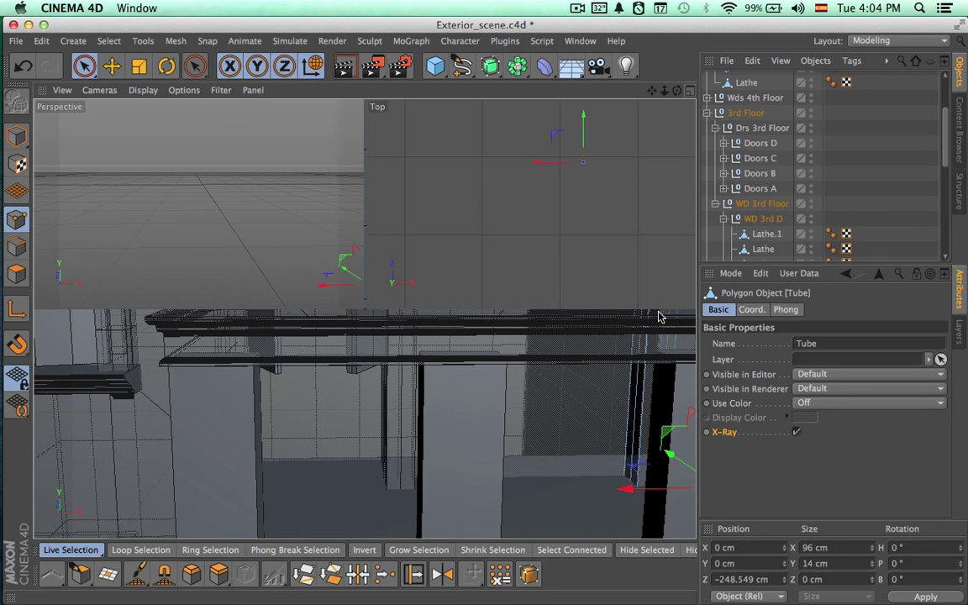
pyautogui.click(688, 321)
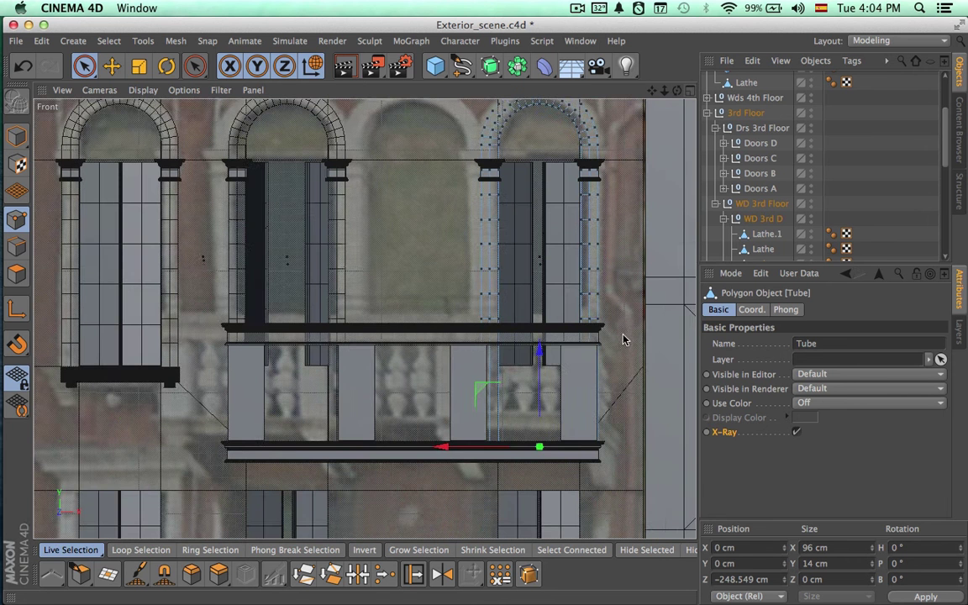
# Stretch Doors C and Doors D vertically and shift them down together so they fill the openings to the balcony floor.
pyautogui.keyDown('alt'); pyautogui.moveTo(488, 312); pyautogui.dragTo(488, 360, button='middle'); pyautogui.keyUp('alt')
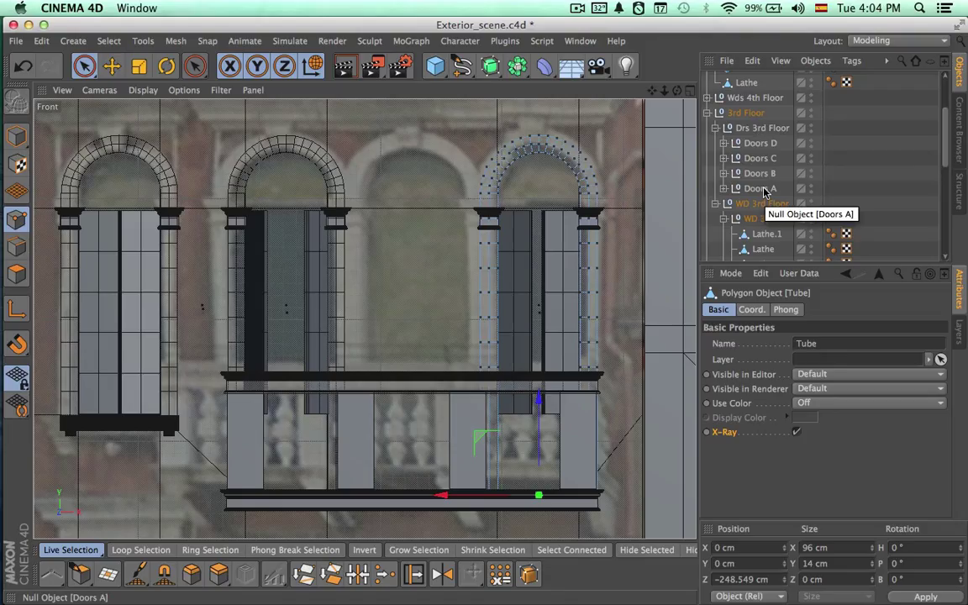
pyautogui.scroll(3, 769, 172)
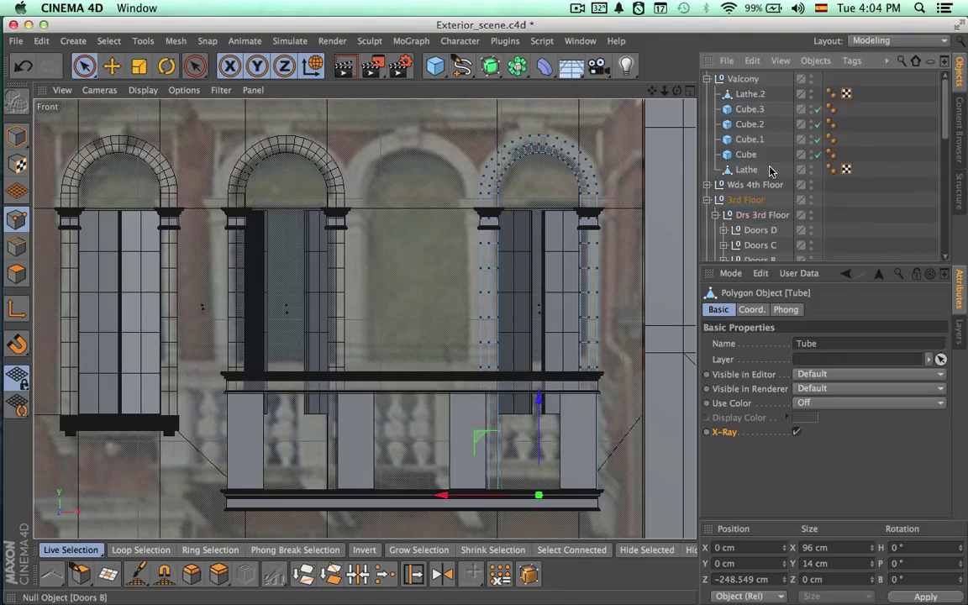
pyautogui.click(755, 216)
pyautogui.scroll(-3, 754, 217)
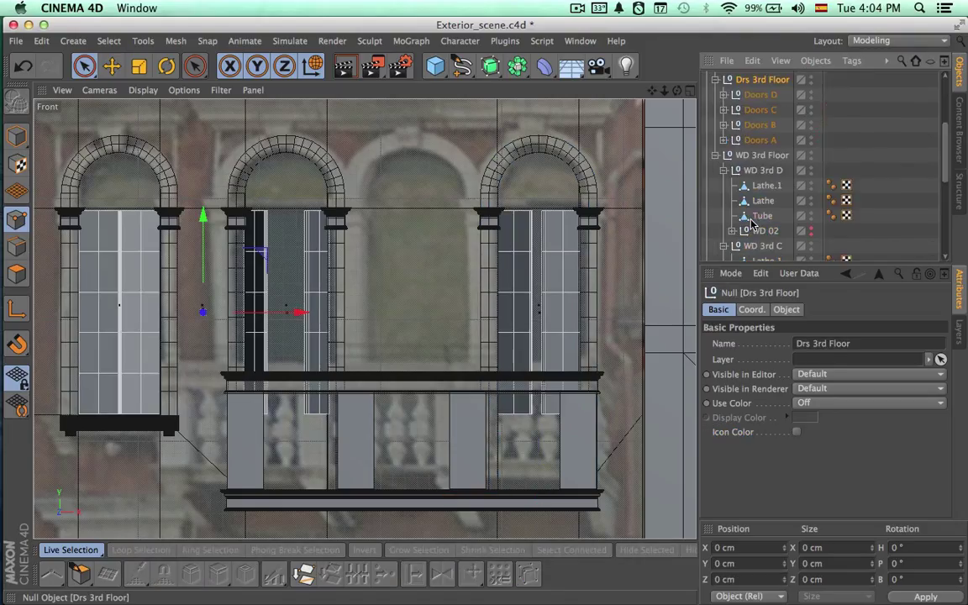
pyautogui.click(758, 94)
pyautogui.click(754, 114)
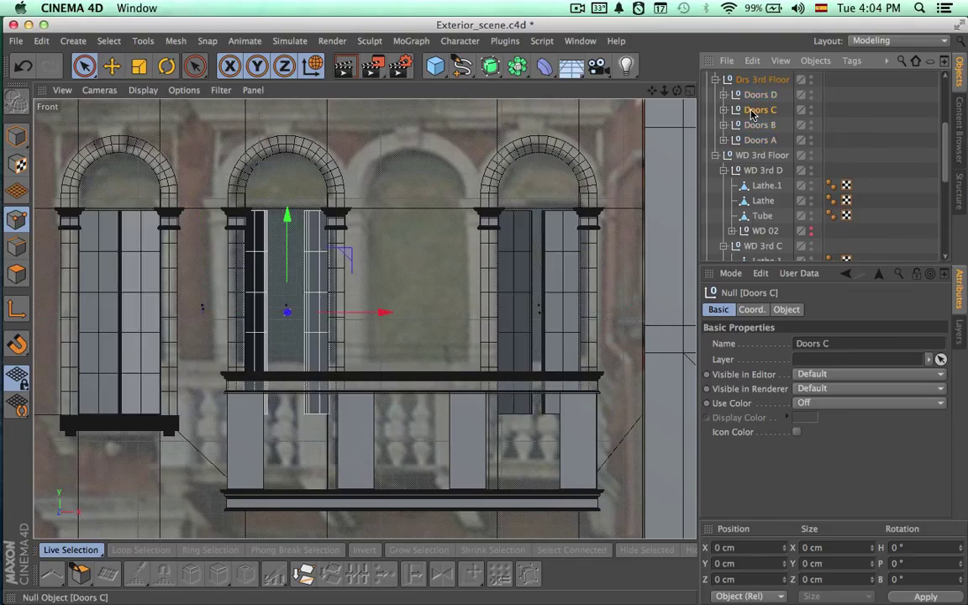
pyautogui.keyDown('shift'); pyautogui.click(753, 96); pyautogui.keyUp('shift')
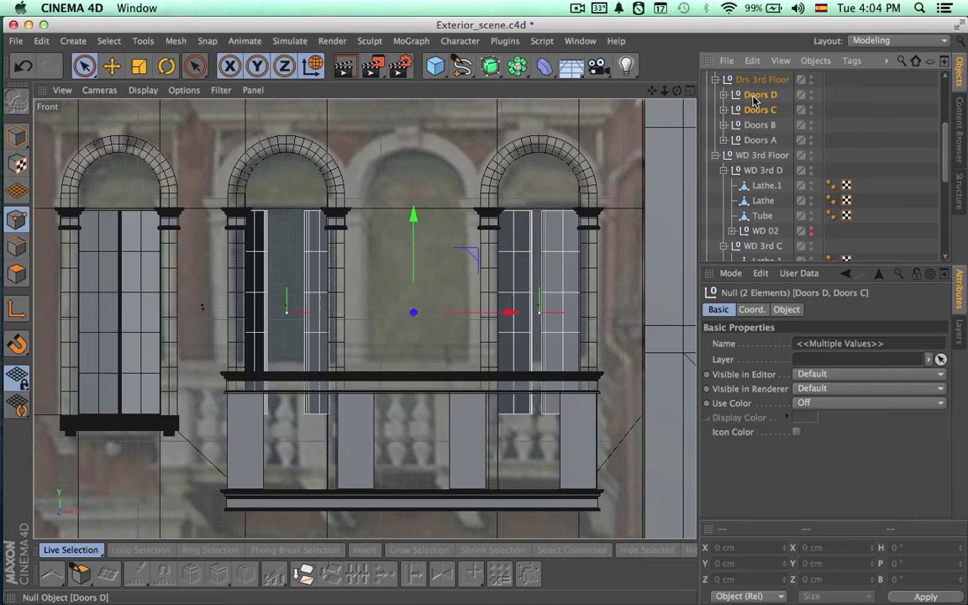
pyautogui.press('t')
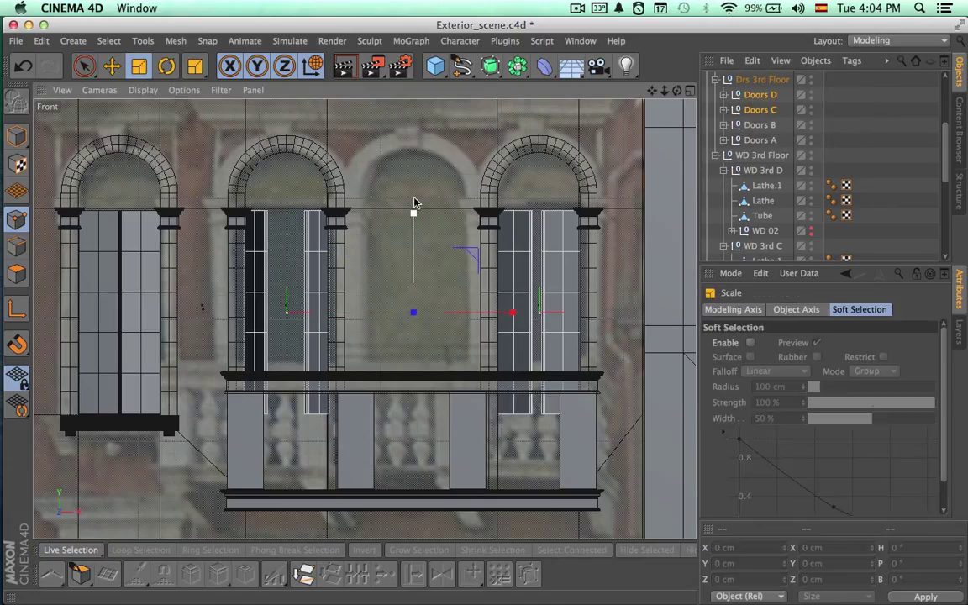
pyautogui.moveTo(415, 207); pyautogui.dragTo(412, 257)
pyautogui.press('space')
pyautogui.press('space')
pyautogui.press('space')
pyautogui.press('space')
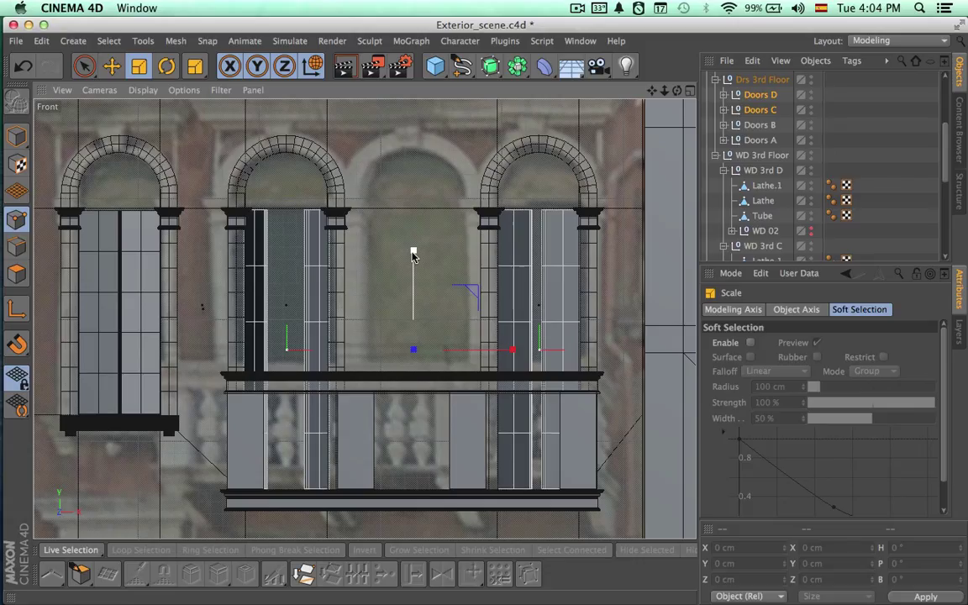
# Inspect the lengthened doors in the perspective view and render a preview of the whole row of buildings.
pyautogui.click(689, 91)
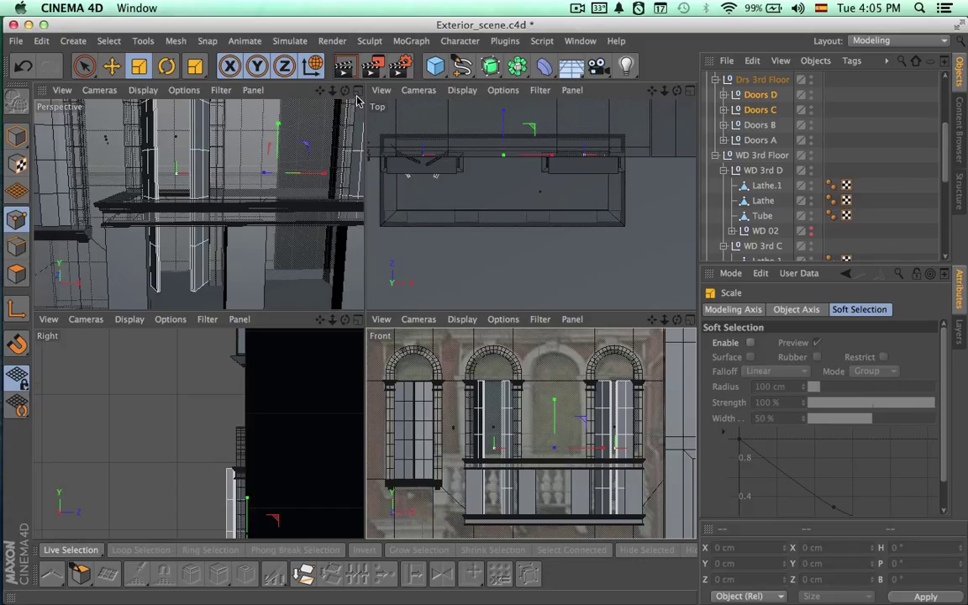
pyautogui.click(358, 92)
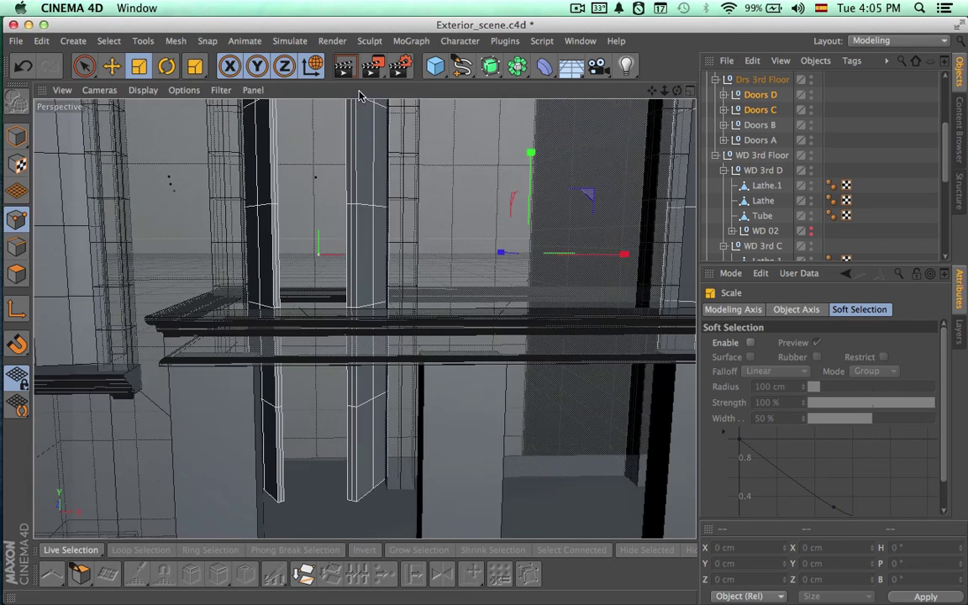
pyautogui.keyDown('alt'); pyautogui.moveTo(412, 235); pyautogui.dragTo(487, 275); pyautogui.keyUp('alt')
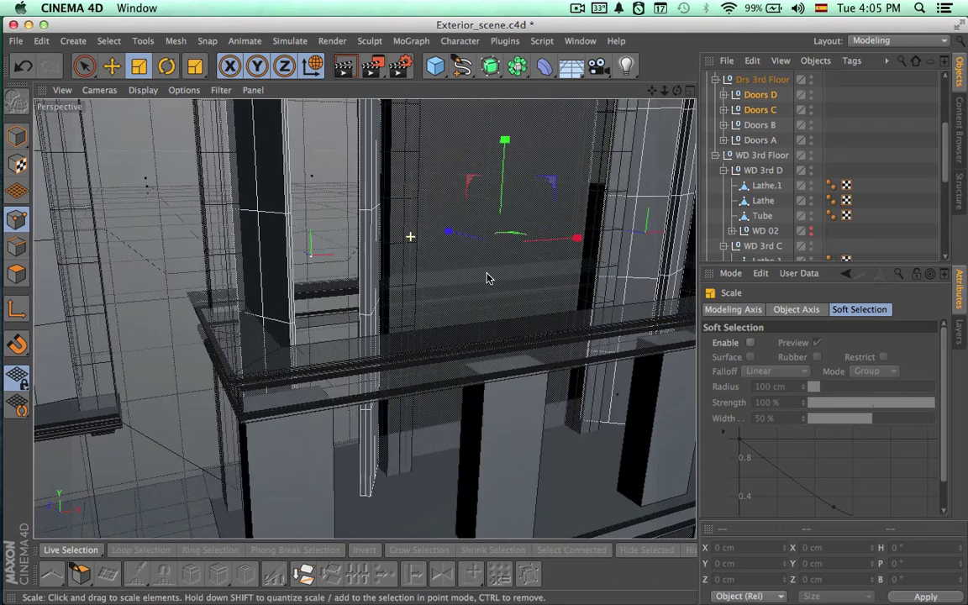
pyautogui.keyDown('alt'); pyautogui.moveTo(523, 331); pyautogui.dragTo(101, 294, button='right'); pyautogui.keyUp('alt')
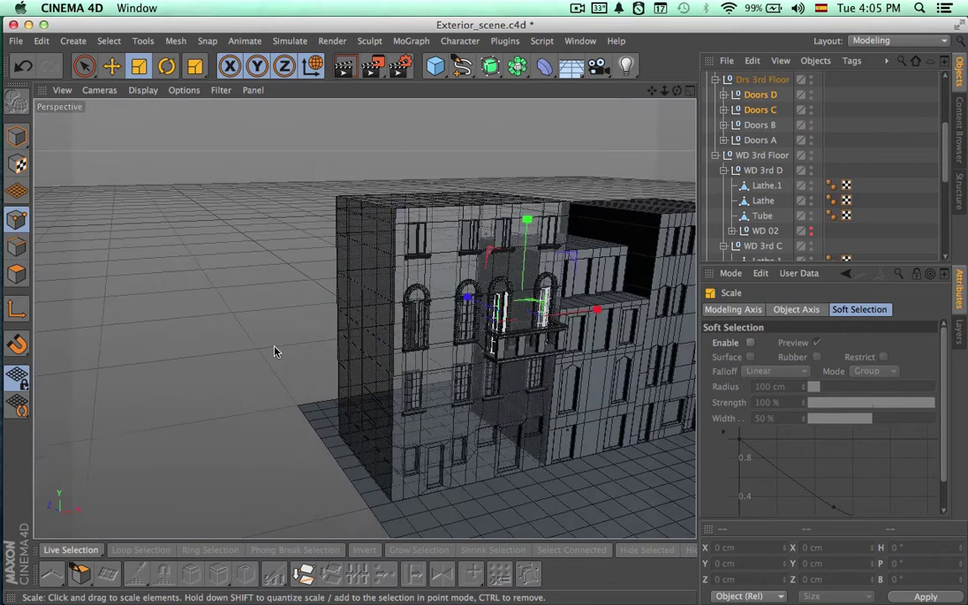
pyautogui.keyDown('alt'); pyautogui.moveTo(371, 360); pyautogui.dragTo(212, 294, button='middle'); pyautogui.keyUp('alt')
pyautogui.moveTo(379, 366)
pyautogui.keyDown('alt'); pyautogui.mouseDown()
pyautogui.moveTo(429, 316)
pyautogui.moveTo(367, 352)
pyautogui.mouseUp(); pyautogui.keyUp('alt')
pyautogui.press('super+r')
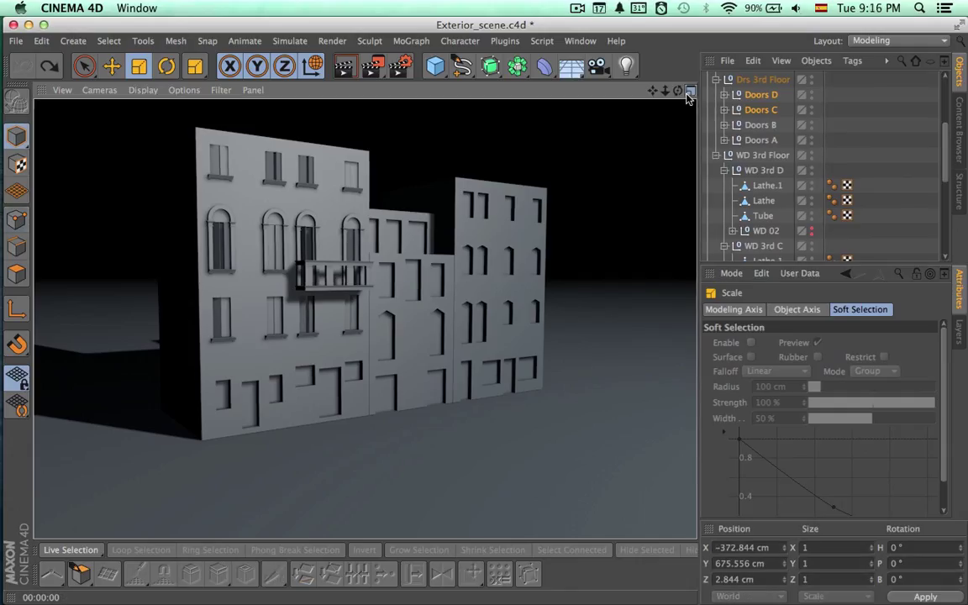
# Start a curved Bezier spline above the building in the front view, with points at about X -998, Y 2495 cm and X -801, Y 2297 cm.
pyautogui.click(688, 94)
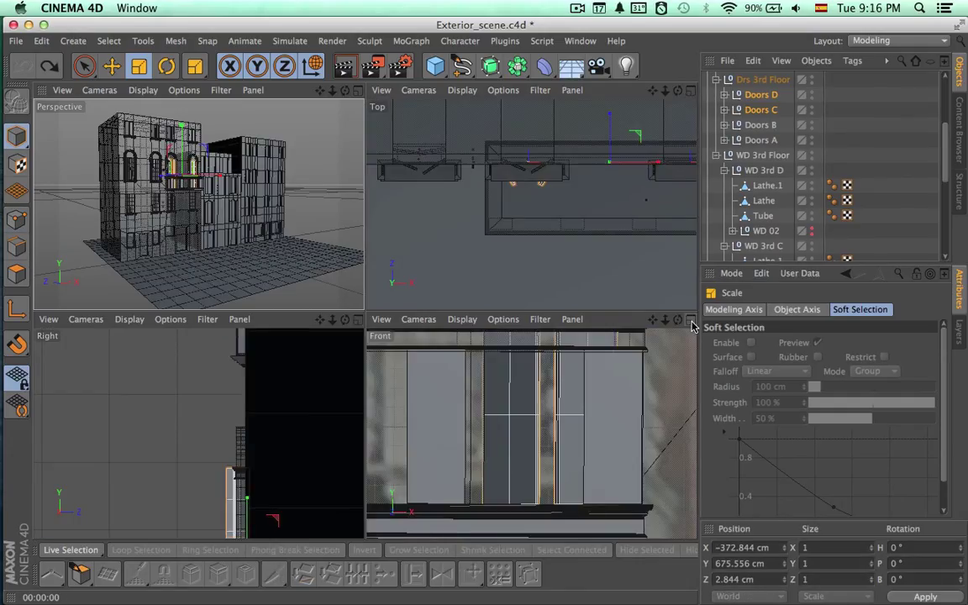
pyautogui.click(690, 320)
pyautogui.scroll(-3, 618, 348)
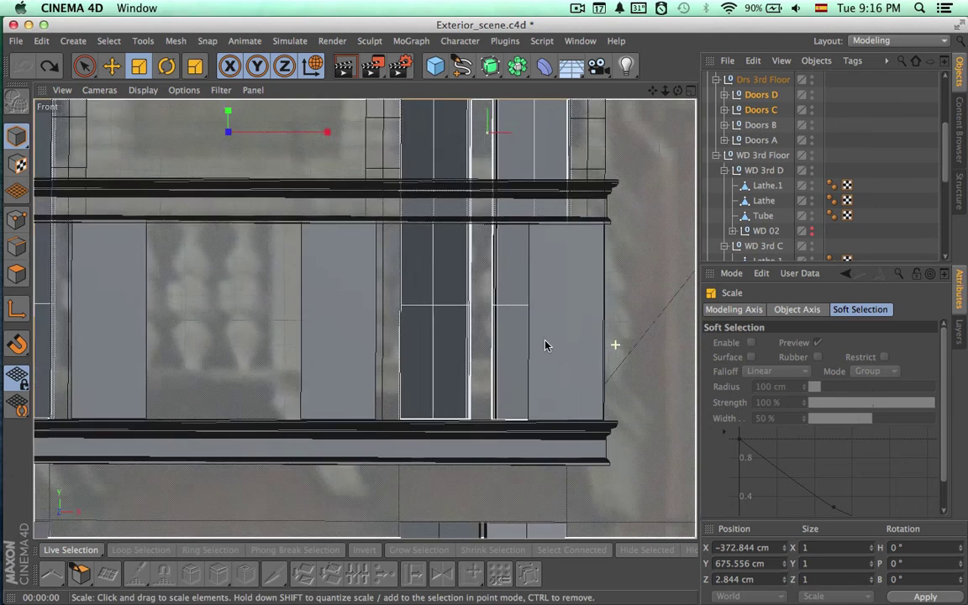
pyautogui.keyDown('alt'); pyautogui.moveTo(545, 340); pyautogui.dragTo(206, 293, button='right'); pyautogui.keyUp('alt')
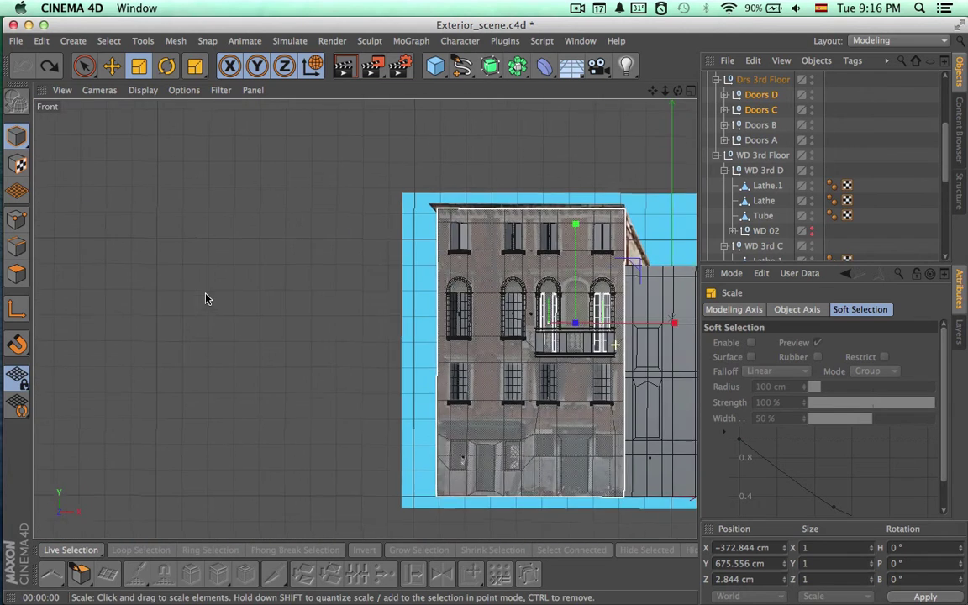
pyautogui.keyDown('alt'); pyautogui.moveTo(350, 309); pyautogui.dragTo(193, 378, button='middle'); pyautogui.keyUp('alt')
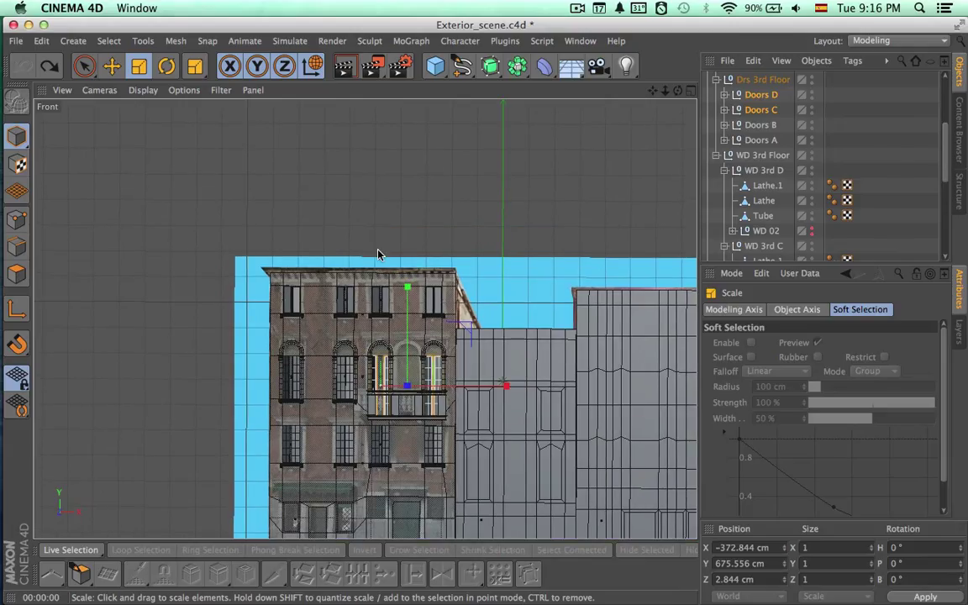
pyautogui.keyDown('alt'); pyautogui.moveTo(389, 233); pyautogui.dragTo(403, 368, button='middle'); pyautogui.keyUp('alt')
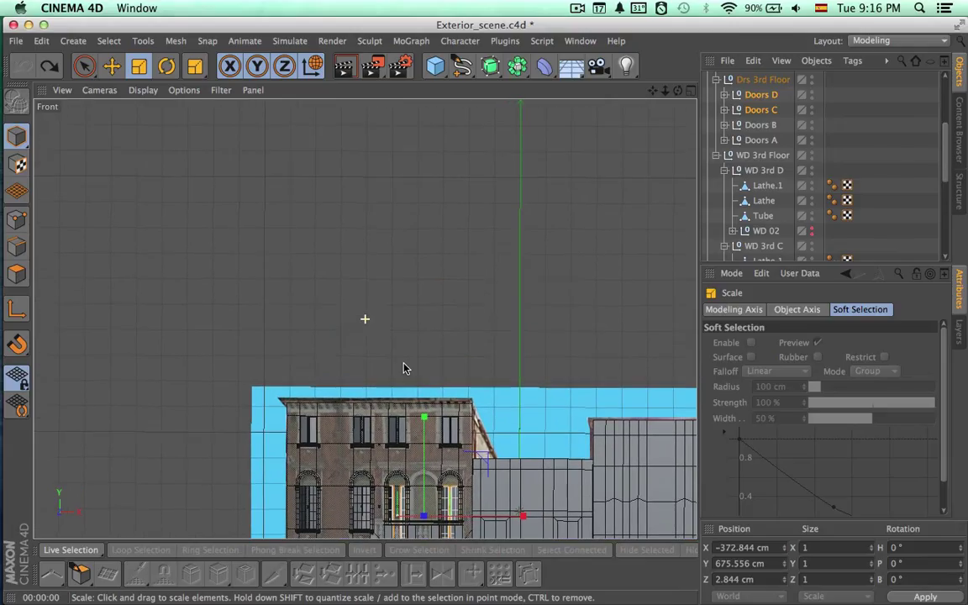
pyautogui.click(460, 66)
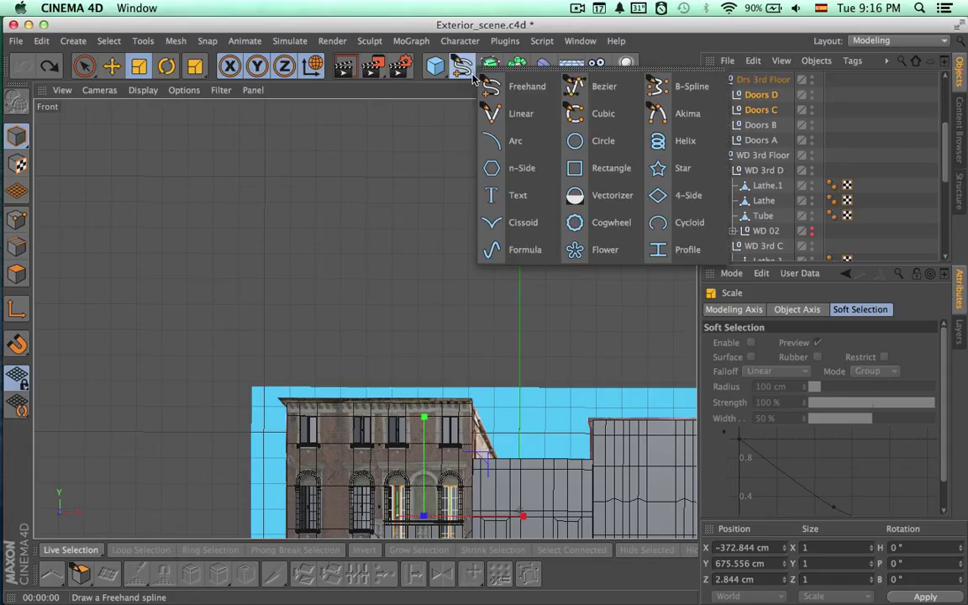
pyautogui.click(592, 86)
pyautogui.keyDown('alt'); pyautogui.moveTo(555, 199); pyautogui.dragTo(560, 345, button='middle'); pyautogui.keyUp('alt')
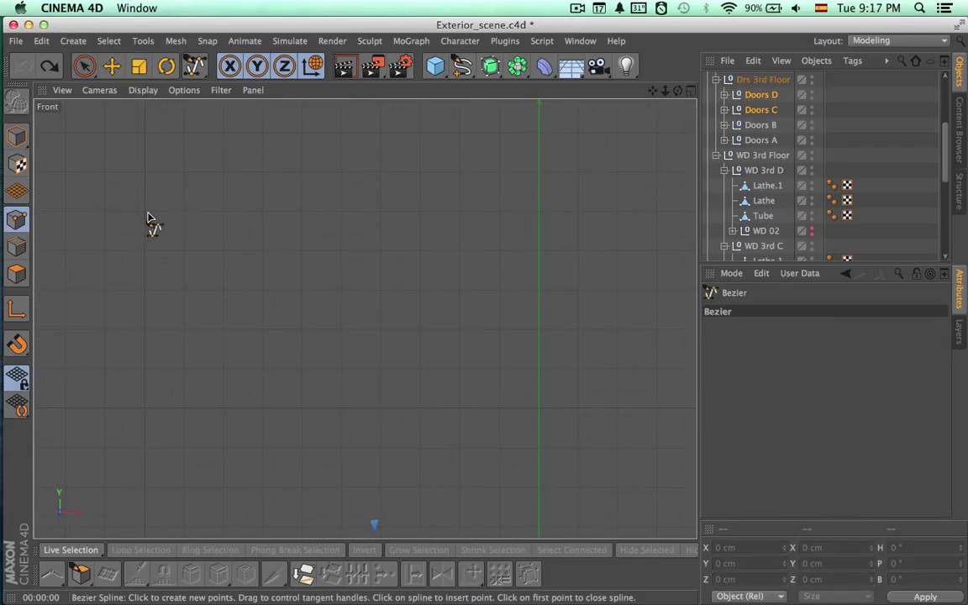
pyautogui.moveTo(145, 213); pyautogui.dragTo(145, 236)
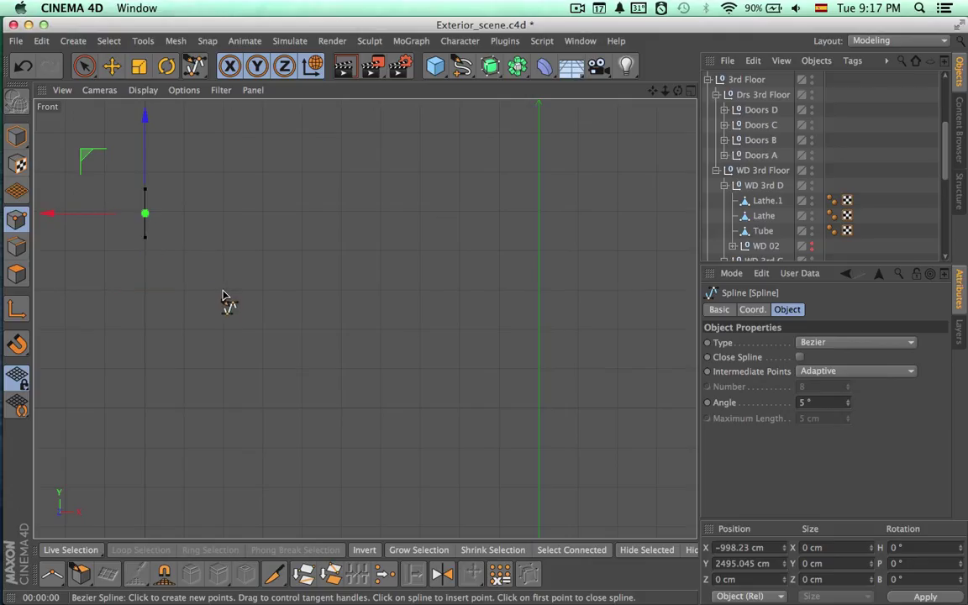
pyautogui.moveTo(223, 294); pyautogui.dragTo(267, 295)
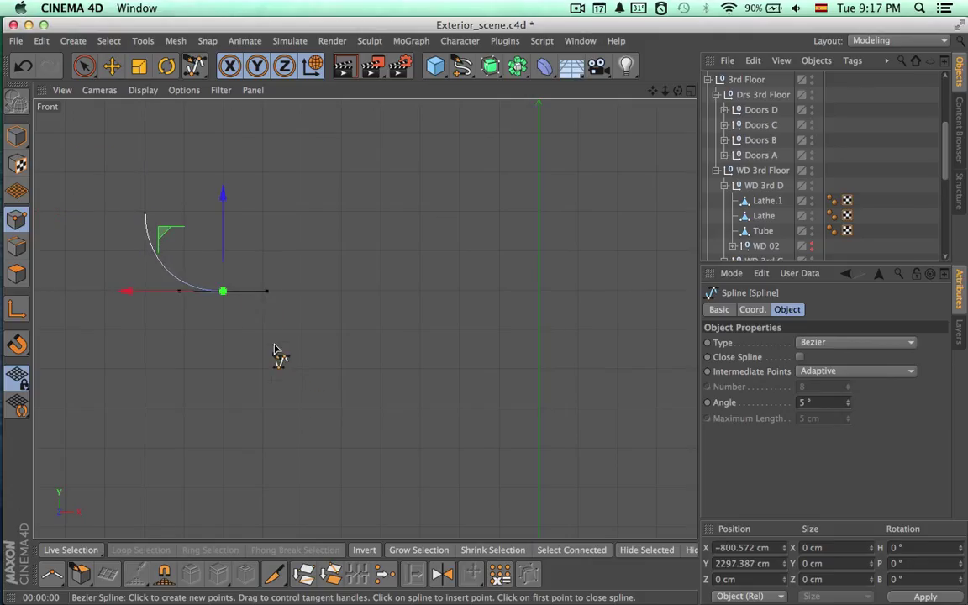
# Continue the baluster profile with smooth points at about X -510, Y 1918 cm and X -813, Y 733 cm.
pyautogui.keyDown('alt'); pyautogui.moveTo(313, 365); pyautogui.dragTo(159, 335, button='right'); pyautogui.keyUp('alt')
pyautogui.keyDown('alt'); pyautogui.moveTo(297, 411); pyautogui.dragTo(287, 318, button='middle'); pyautogui.keyUp('alt')
pyautogui.moveTo(311, 303); pyautogui.dragTo(312, 328)
pyautogui.keyDown('alt'); pyautogui.moveTo(328, 379); pyautogui.dragTo(327, 297, button='middle'); pyautogui.keyUp('alt')
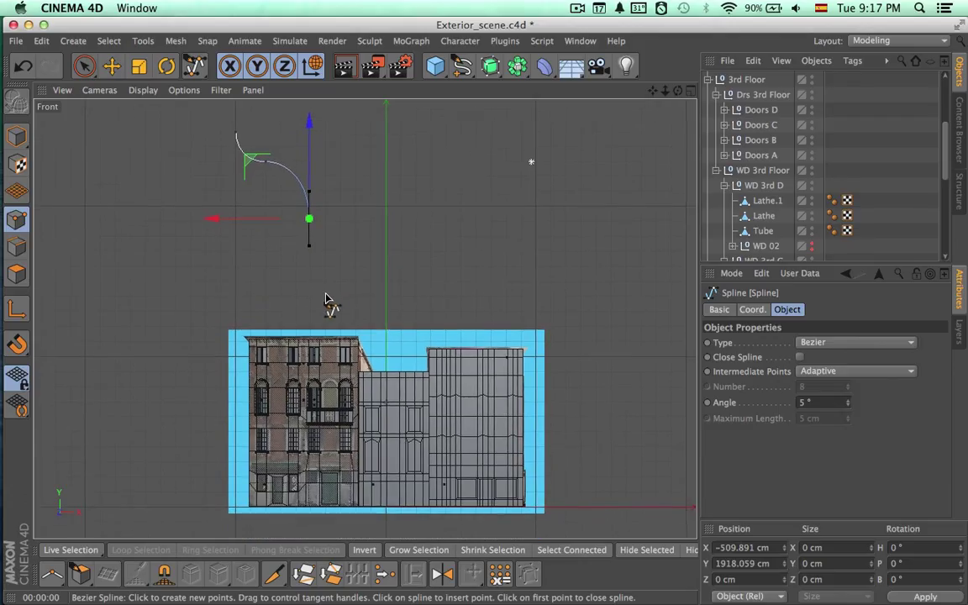
pyautogui.keyDown('alt'); pyautogui.moveTo(292, 384); pyautogui.dragTo(291, 305, button='middle'); pyautogui.keyUp('alt')
pyautogui.keyDown('alt'); pyautogui.moveTo(293, 307); pyautogui.dragTo(241, 301, button='right'); pyautogui.keyUp('alt')
pyautogui.moveTo(270, 334); pyautogui.dragTo(277, 394)
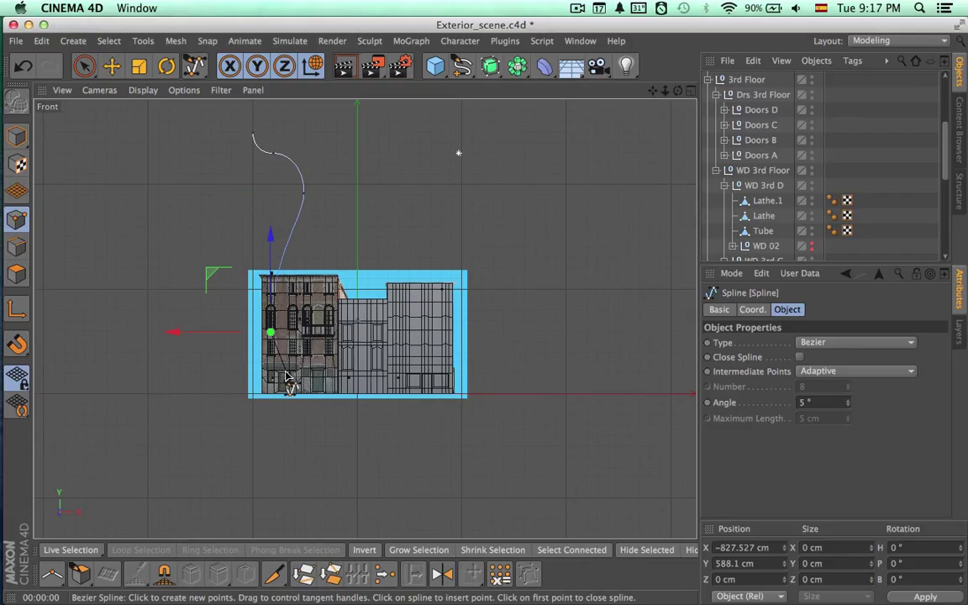
pyautogui.press('super+z')
pyautogui.moveTo(272, 317); pyautogui.dragTo(272, 377)
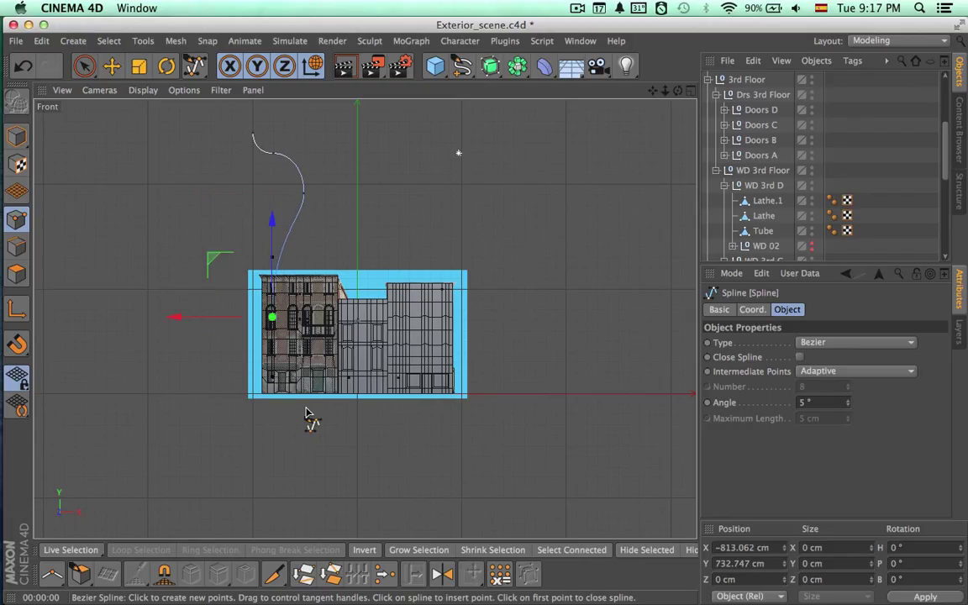
# Finish the baluster profile with a pointed bend below the building and an end point at about X -690, Y -786 cm.
pyautogui.moveTo(316, 414); pyautogui.dragTo(287, 425)
pyautogui.moveTo(287, 502); pyautogui.dragTo(285, 520)
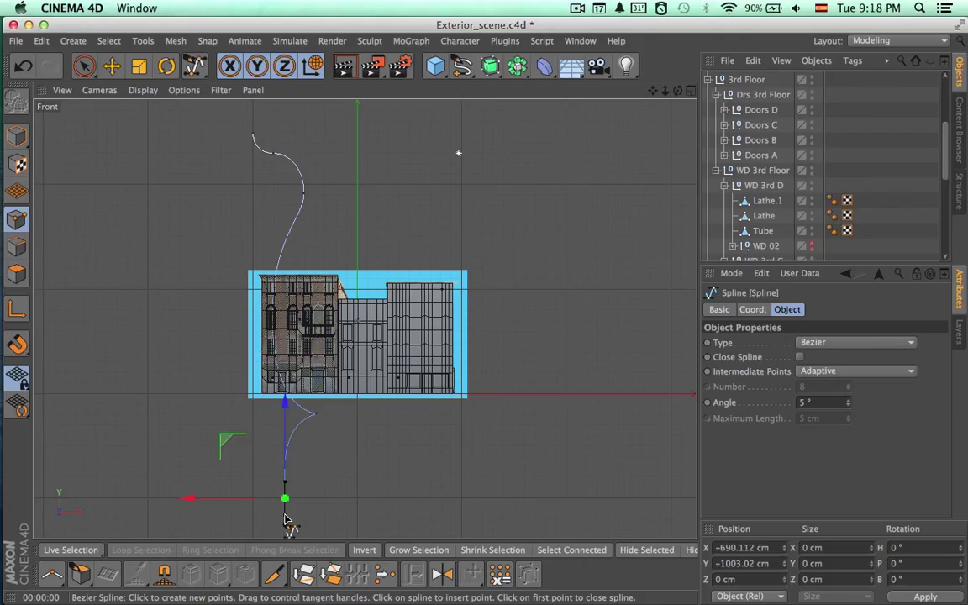
pyautogui.moveTo(283, 430); pyautogui.dragTo(281, 407)
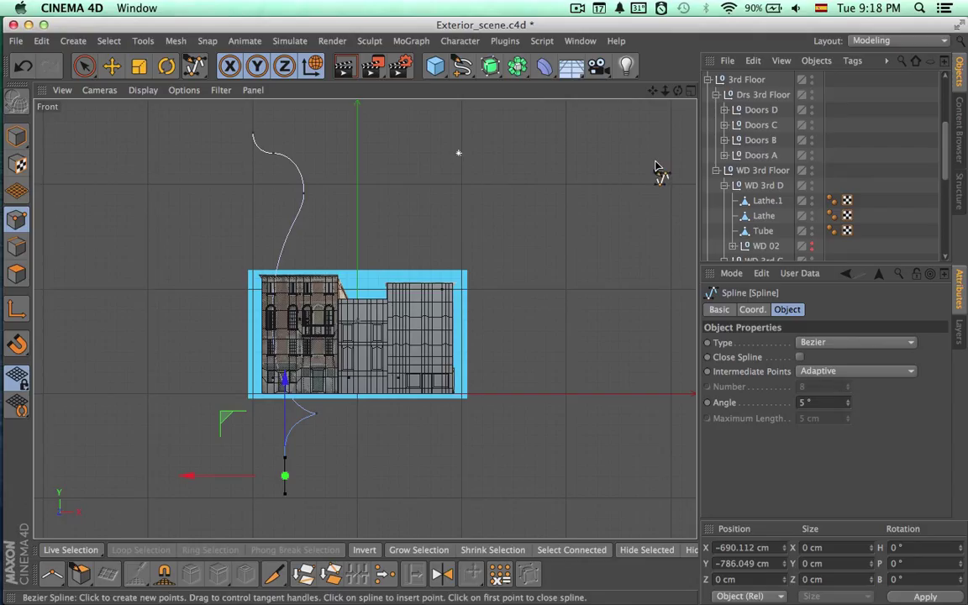
# Add a Symmetry object and nest the spline inside it to mirror the baluster profile.
pyautogui.scroll(3, 884, 141)
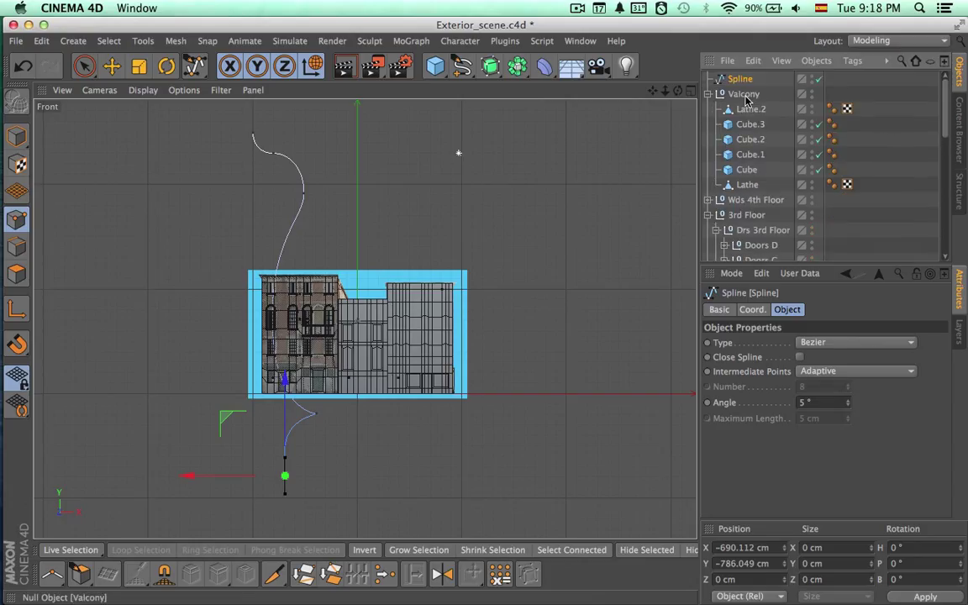
pyautogui.click(518, 66)
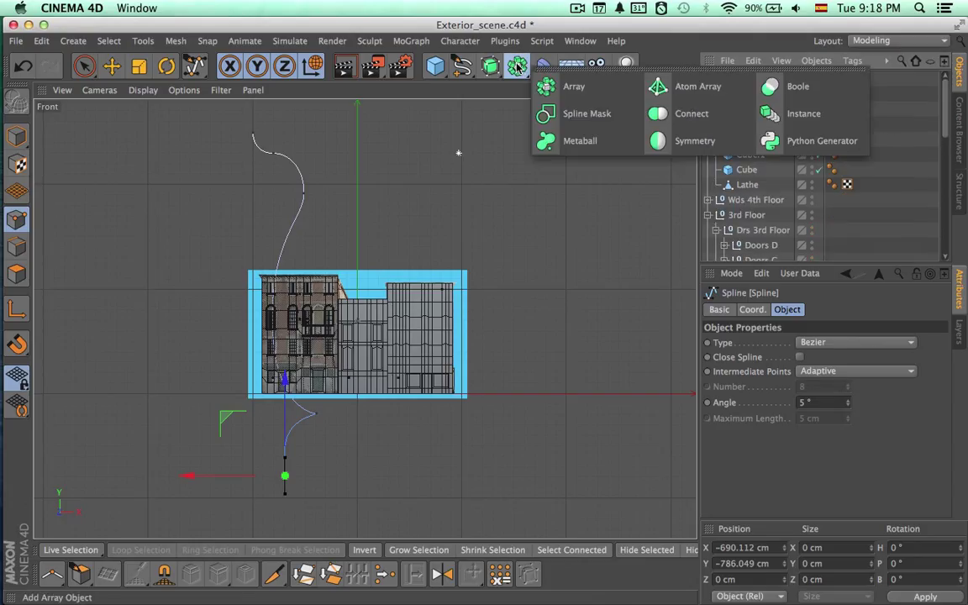
pyautogui.click(676, 141)
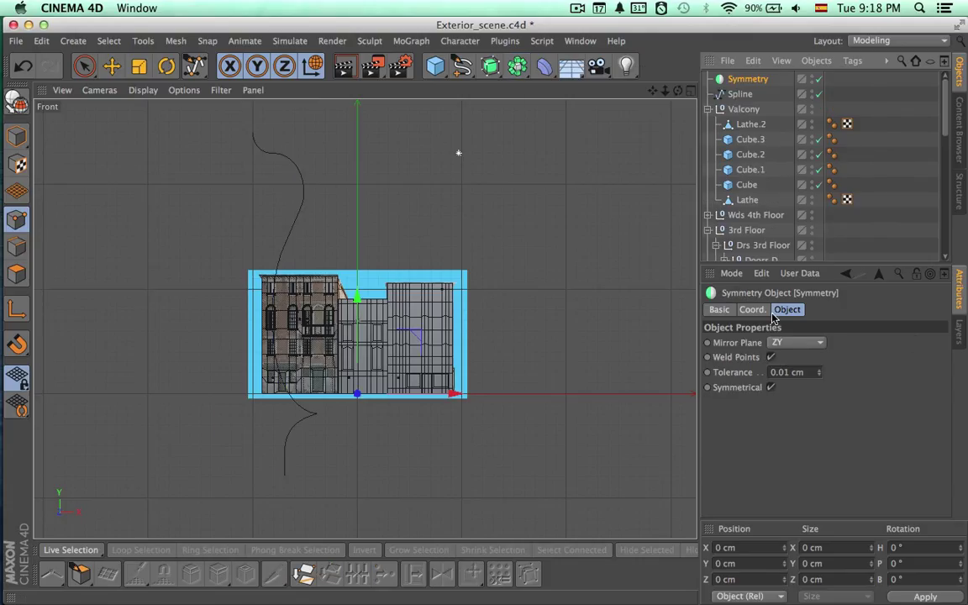
pyautogui.moveTo(743, 86)
pyautogui.mouseDown()
pyautogui.moveTo(742, 96)
pyautogui.moveTo(742, 81)
pyautogui.mouseUp()
pyautogui.click(741, 95)
pyautogui.click(743, 80)
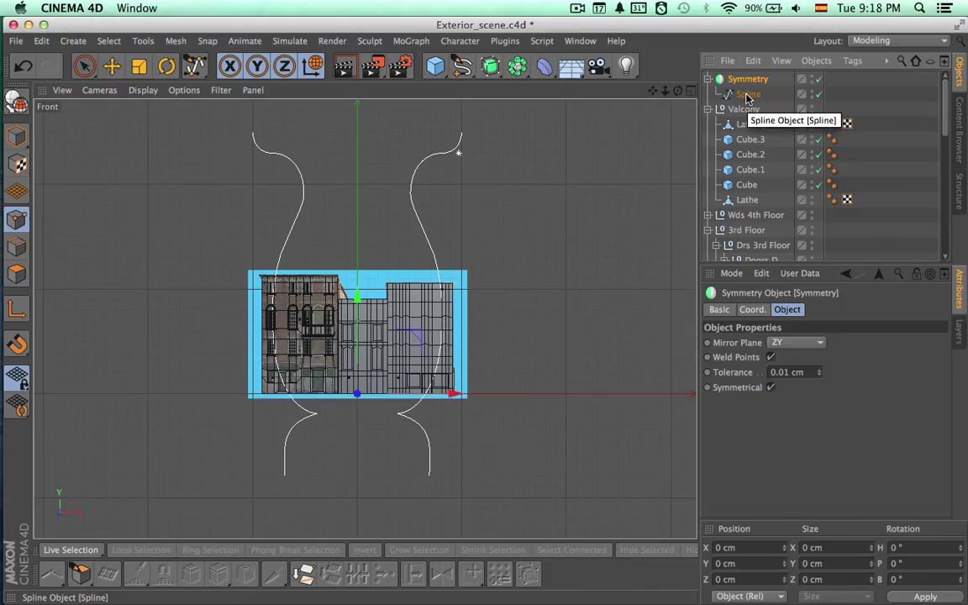
# Move the whole spline object up to about Y 781 cm.
pyautogui.click(746, 95)
pyautogui.press('space')
pyautogui.click(19, 136)
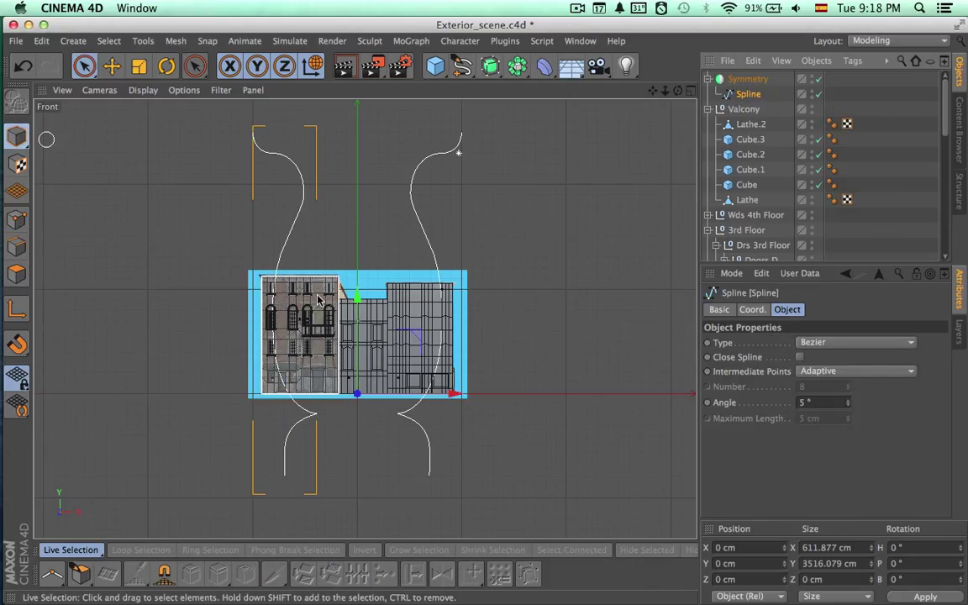
pyautogui.moveTo(357, 345); pyautogui.dragTo(353, 263)
pyautogui.keyDown('alt'); pyautogui.moveTo(435, 290); pyautogui.dragTo(451, 376, button='middle'); pyautogui.keyUp('alt')
pyautogui.scroll(-3, 487, 354)
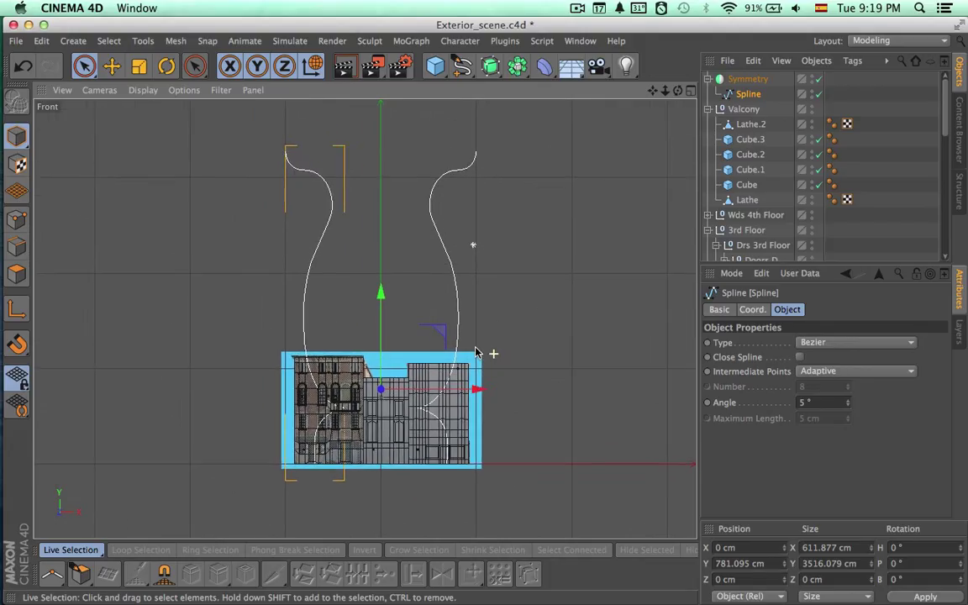
# Set the Symmetry object's mirror plane to XZ.
pyautogui.click(731, 79)
pyautogui.click(805, 343)
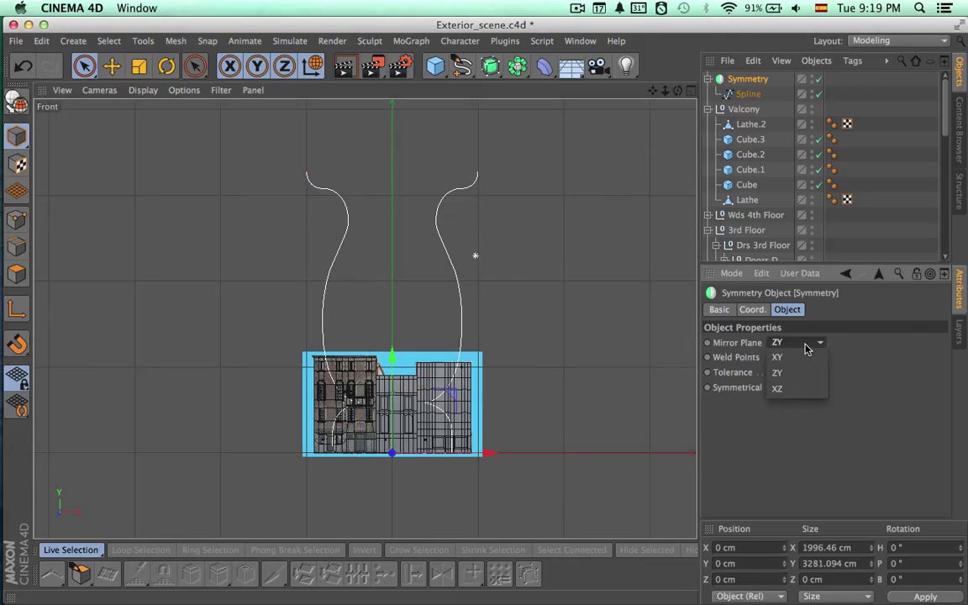
pyautogui.click(780, 388)
pyautogui.scroll(-3, 572, 393)
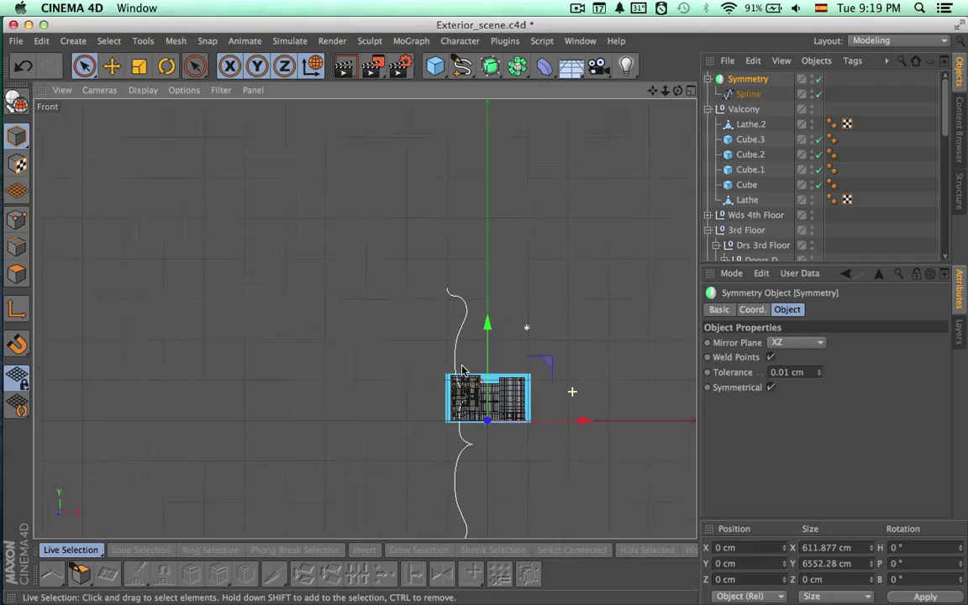
pyautogui.scroll(4, 559, 378)
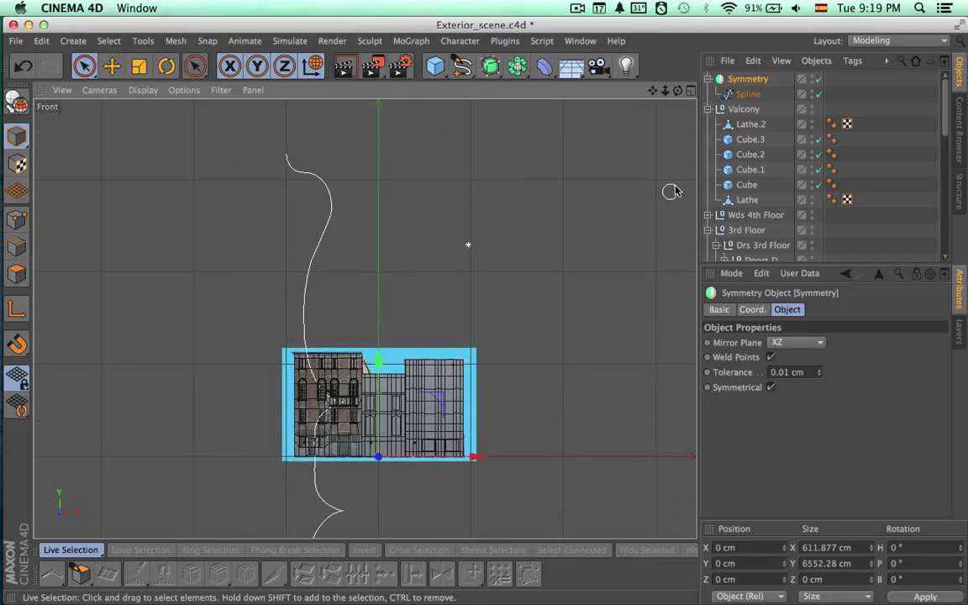
# Disable the Symmetry object and move the baluster spline's end point outward to about X -766 cm.
pyautogui.click(747, 93)
pyautogui.scroll(4, 526, 281)
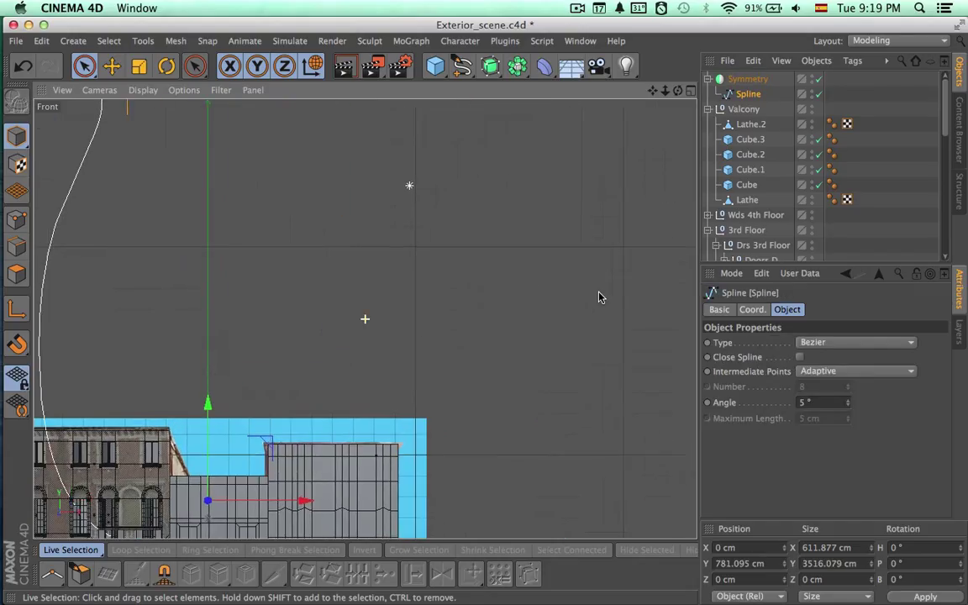
pyautogui.keyDown('alt'); pyautogui.moveTo(599, 292); pyautogui.dragTo(754, 131, button='middle'); pyautogui.keyUp('alt')
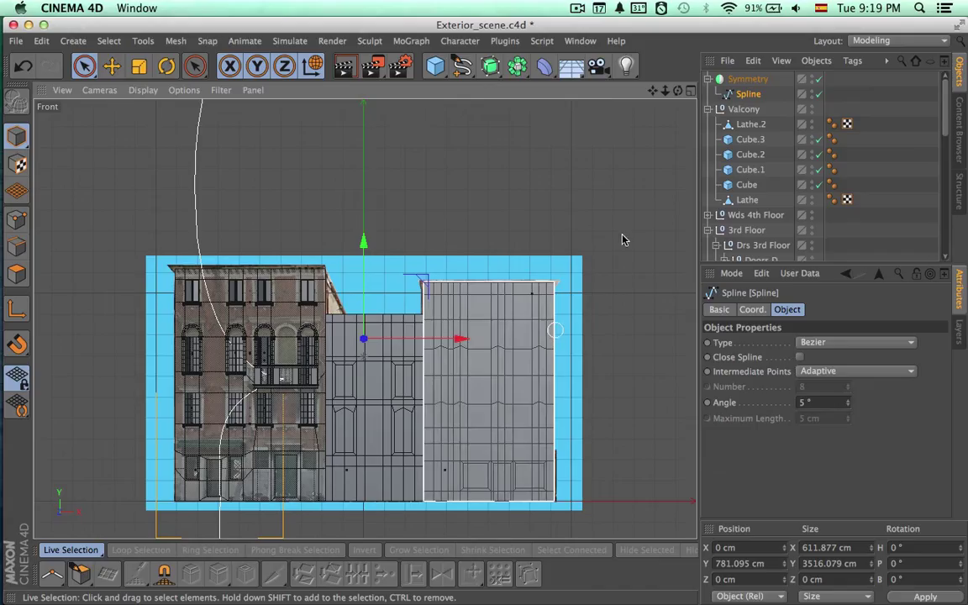
pyautogui.click(746, 80)
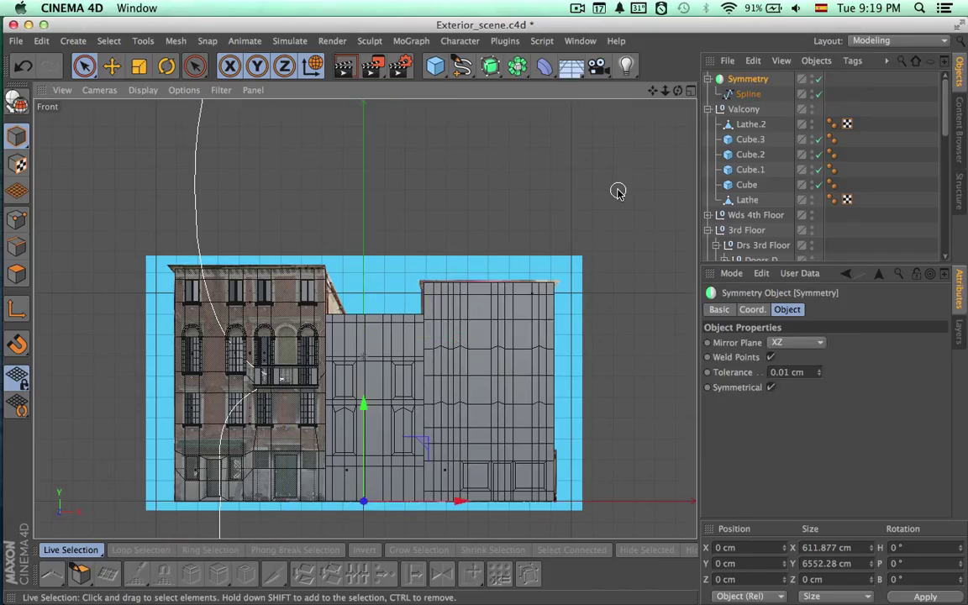
pyautogui.scroll(-3, 617, 190)
pyautogui.click(743, 94)
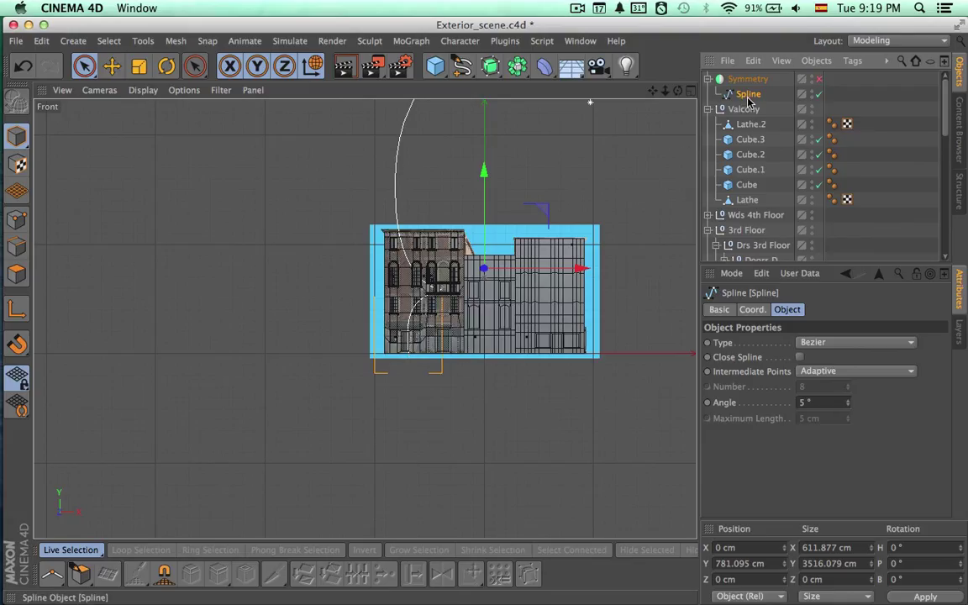
pyautogui.click(16, 219)
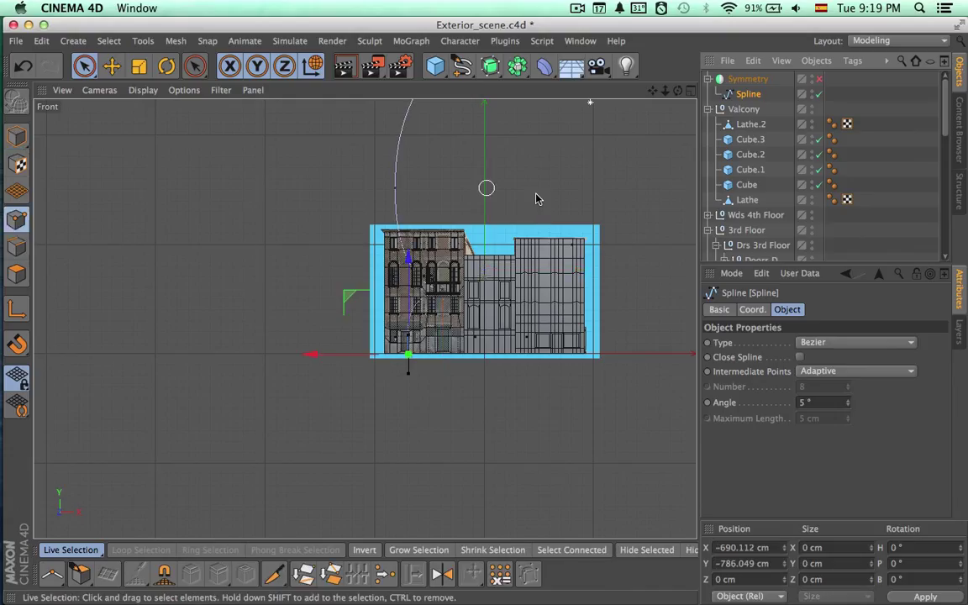
pyautogui.moveTo(413, 354); pyautogui.dragTo(370, 354)
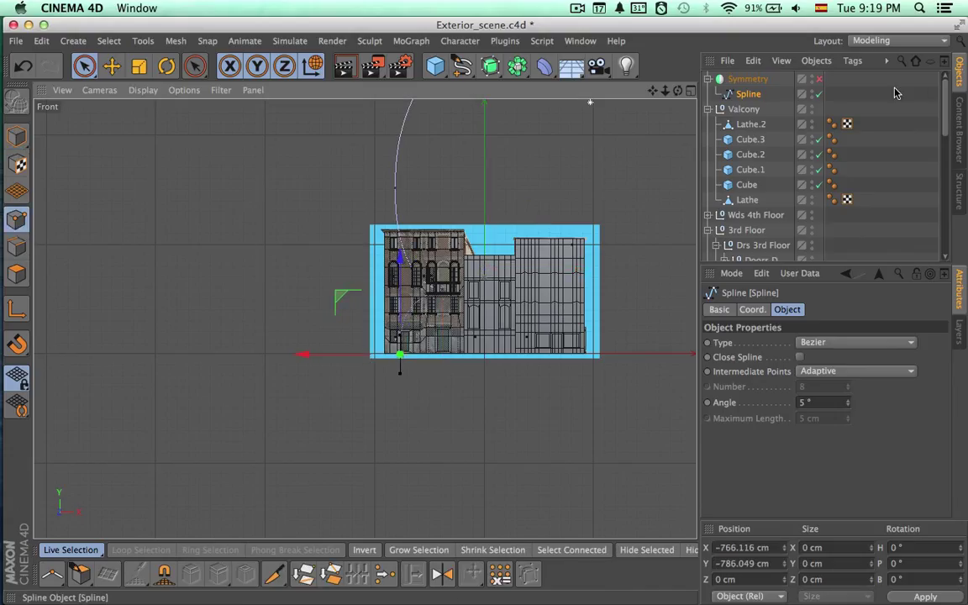
# Re-enable the Symmetry object and shift the spline's end point further outward to about X -801 cm.
pyautogui.click(819, 79)
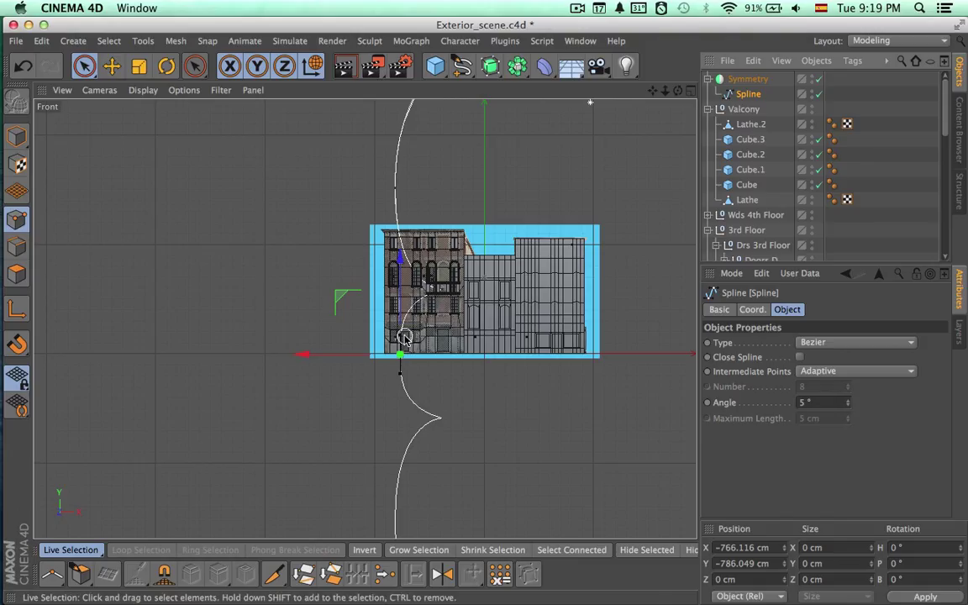
pyautogui.moveTo(345, 358); pyautogui.dragTo(338, 359)
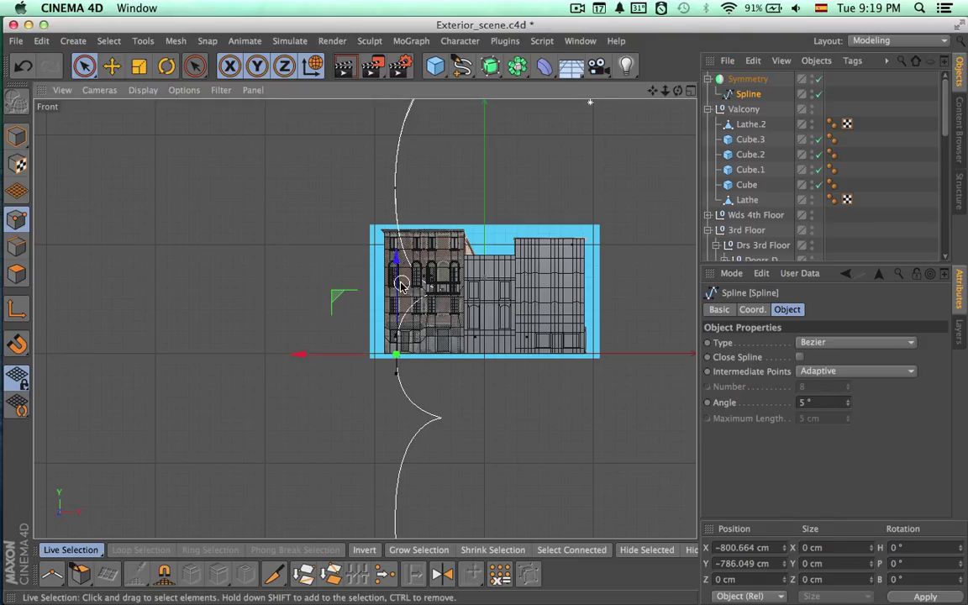
pyautogui.moveTo(472, 220); pyautogui.dragTo(446, 301, button='middle')
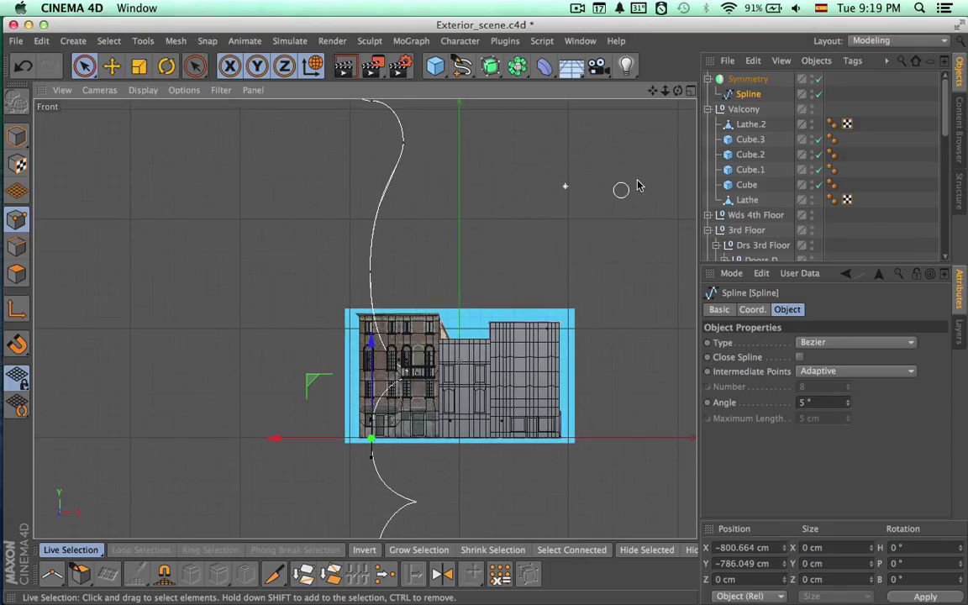
# Add a Lathe object inside the Symmetry object and nest the spline in it to revolve the baluster profile.
pyautogui.click(743, 82)
pyautogui.keyDown('alt'); pyautogui.moveTo(593, 220); pyautogui.dragTo(576, 286, button='middle'); pyautogui.keyUp('alt')
pyautogui.keyDown('alt'); pyautogui.moveTo(577, 287); pyautogui.dragTo(496, 286, button='right'); pyautogui.keyUp('alt')
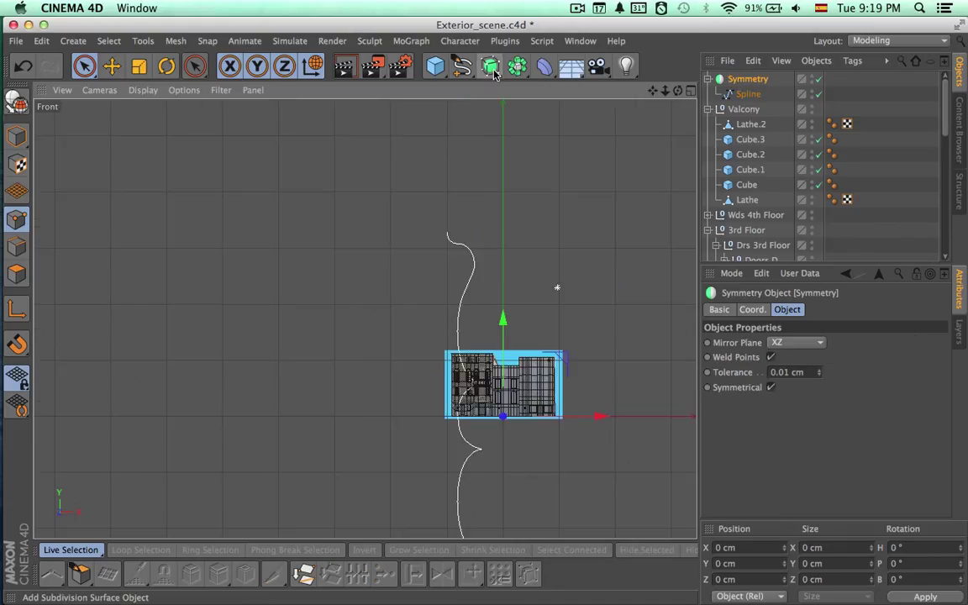
pyautogui.click(518, 67)
pyautogui.click(491, 66)
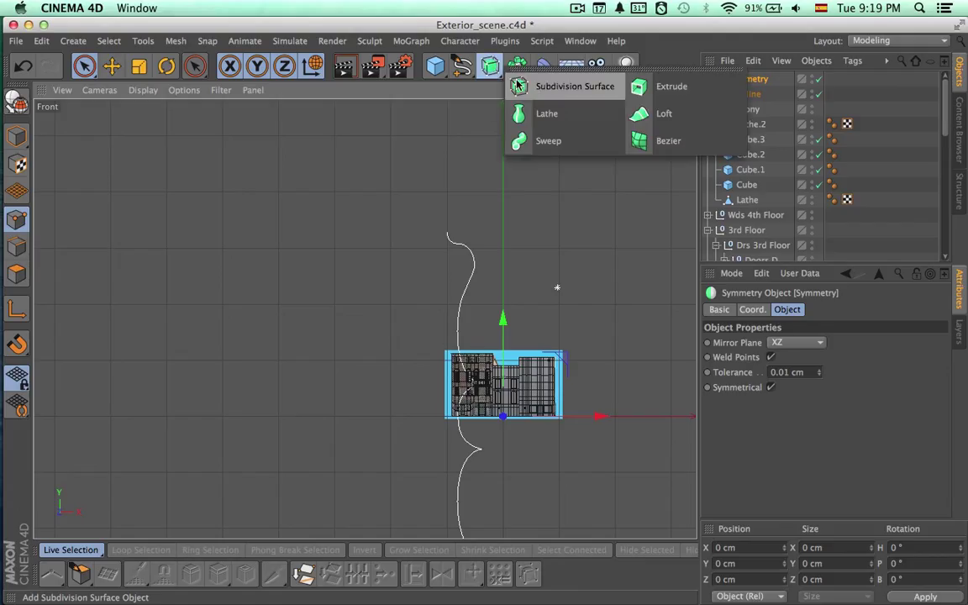
pyautogui.click(577, 126)
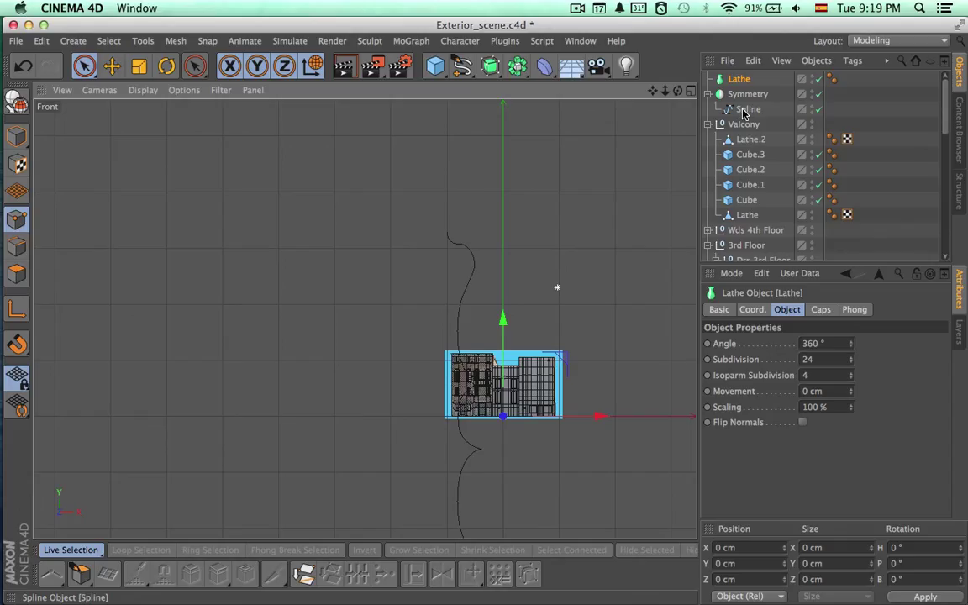
pyautogui.moveTo(743, 112)
pyautogui.mouseDown()
pyautogui.moveTo(738, 83)
pyautogui.moveTo(739, 113)
pyautogui.mouseUp()
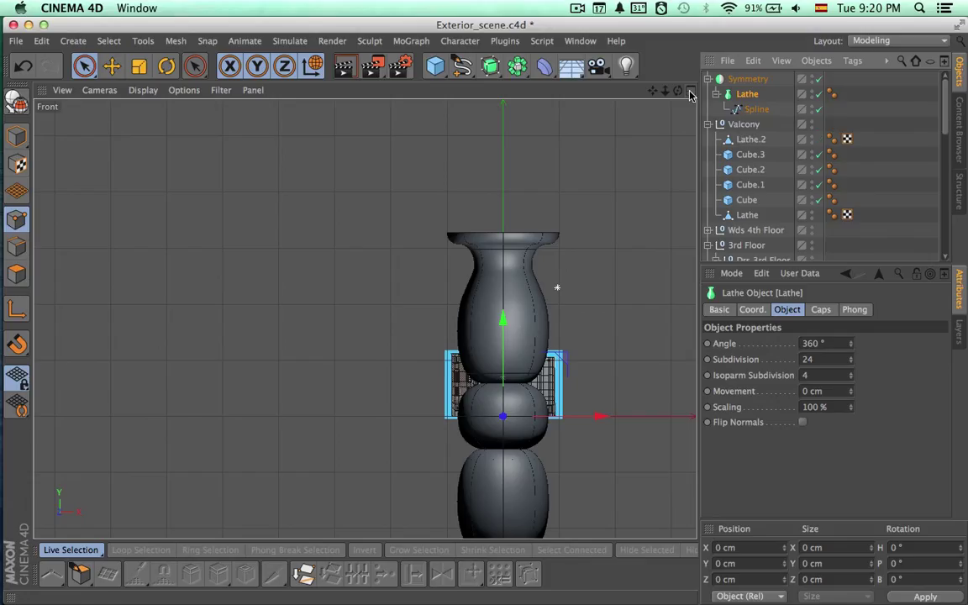
# Move the spline's end point in to about X -733 cm and scale the Symmetry object down to about 149 × 566 cm.
pyautogui.click(750, 110)
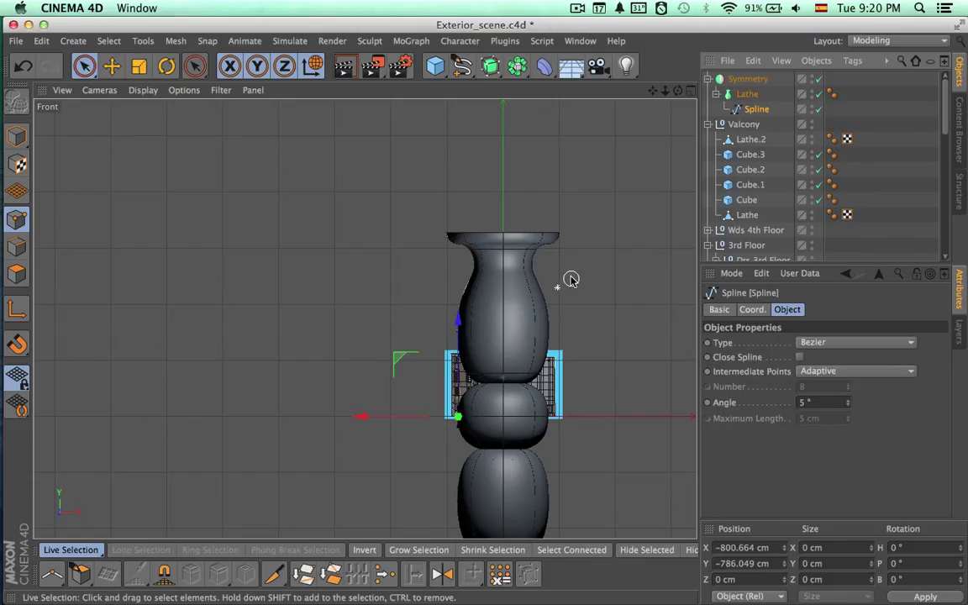
pyautogui.moveTo(382, 423); pyautogui.dragTo(387, 420)
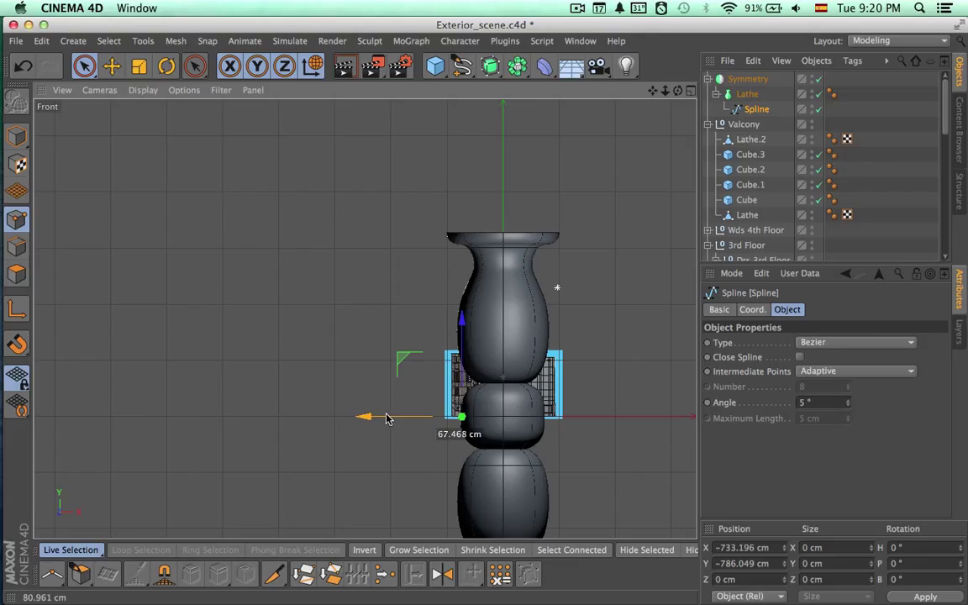
pyautogui.moveTo(488, 323); pyautogui.dragTo(434, 346)
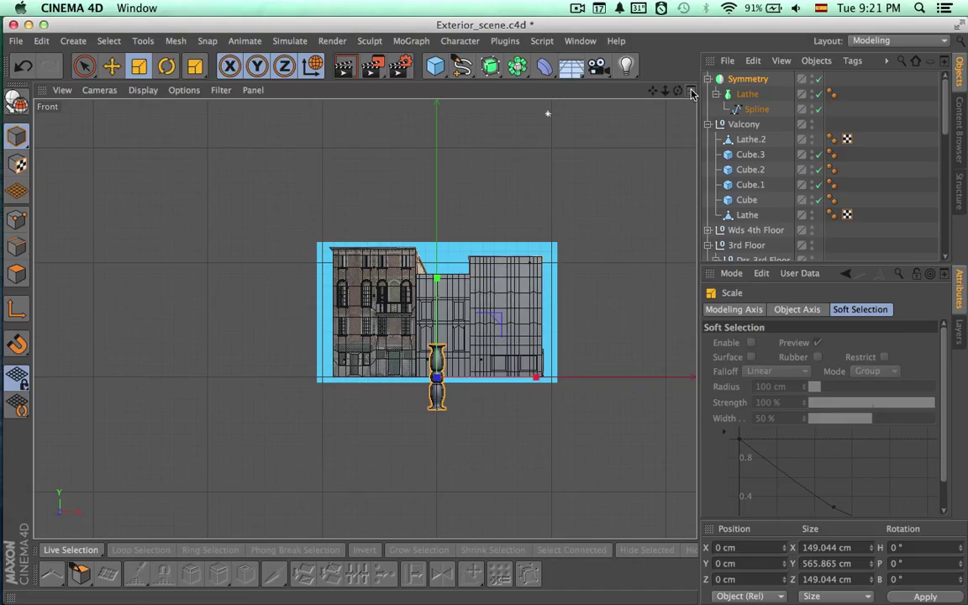
# Move the baluster onto the left building's facade at about X -482, Y 508 cm.
pyautogui.click(690, 91)
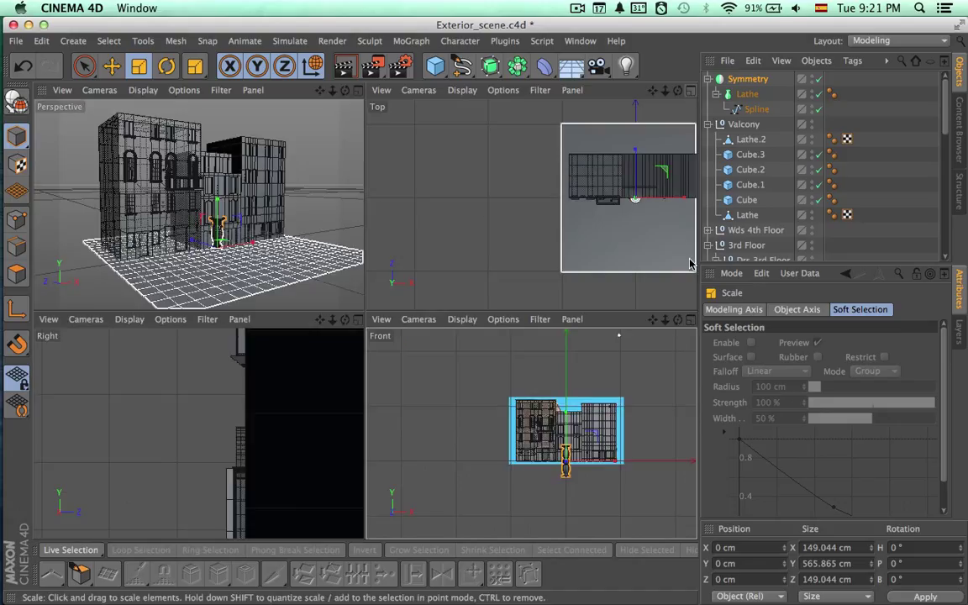
pyautogui.click(690, 319)
pyautogui.press('space')
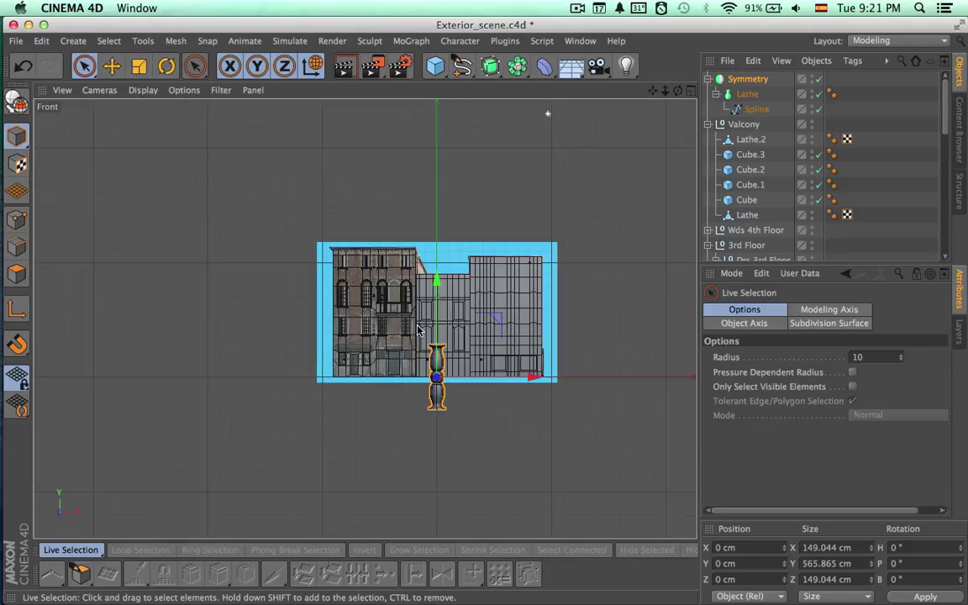
pyautogui.moveTo(496, 319); pyautogui.dragTo(440, 263)
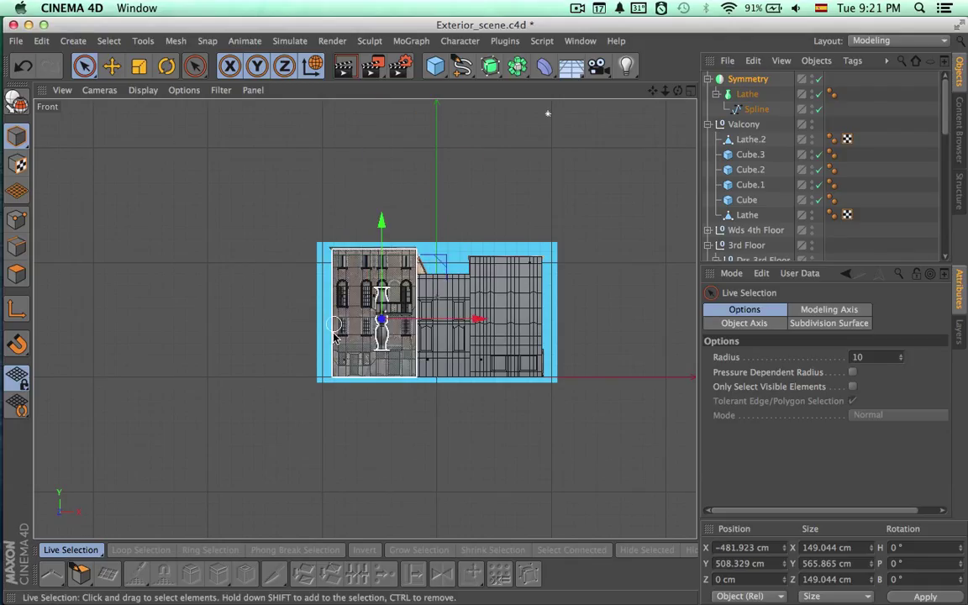
# Scale the baluster to about 24 × 93 cm and raise it to about Y 598 cm at the balcony.
pyautogui.scroll(10, 345, 336)
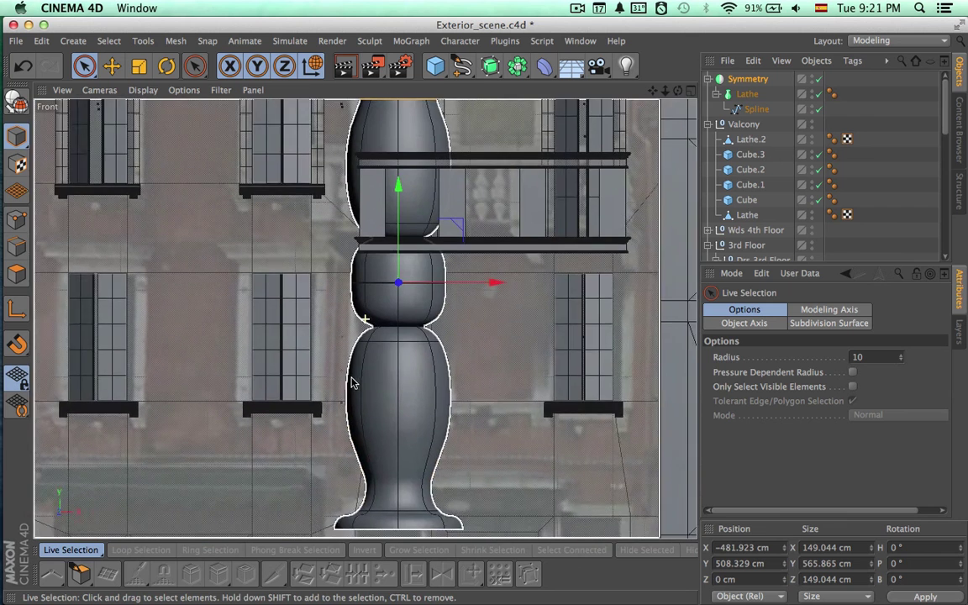
pyautogui.scroll(4, 352, 383)
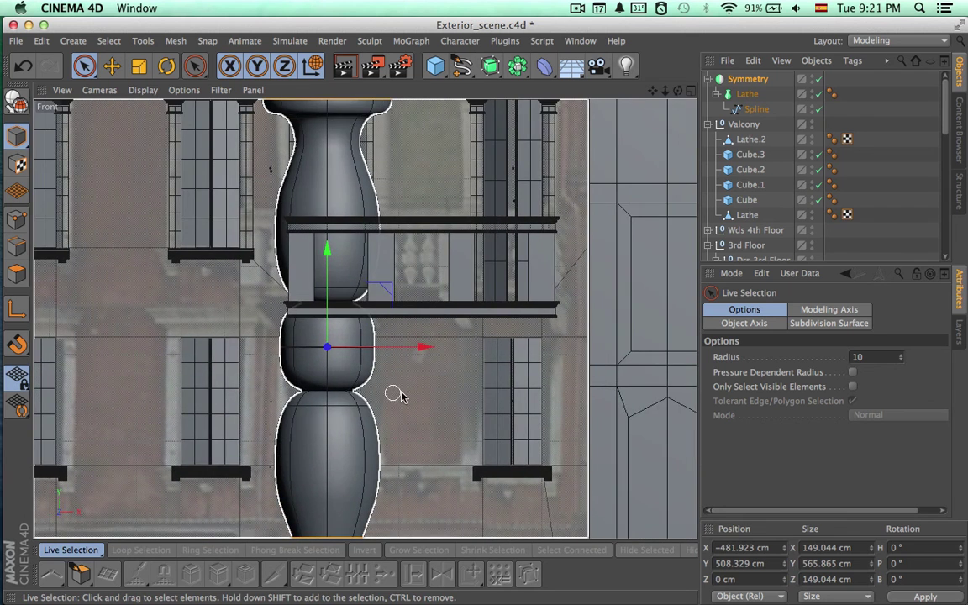
pyautogui.scroll(-4, 399, 394)
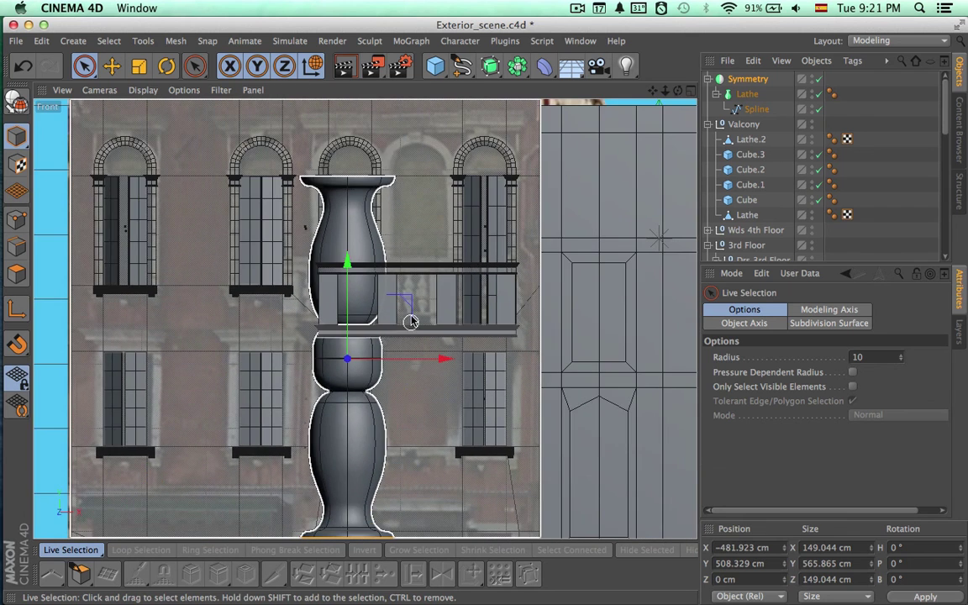
pyautogui.press('t')
pyautogui.moveTo(410, 303); pyautogui.dragTo(349, 249)
pyautogui.press('space')
pyautogui.scroll(4, 454, 319)
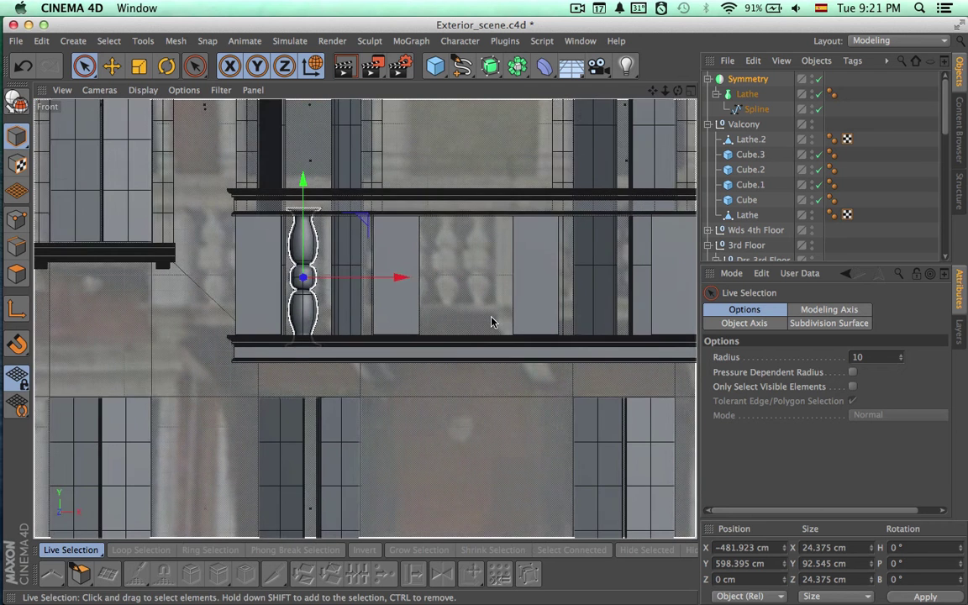
# Fit the baluster between the balcony rails by scaling it to about 21 × 79 cm at about Y 600 cm.
pyautogui.press('t')
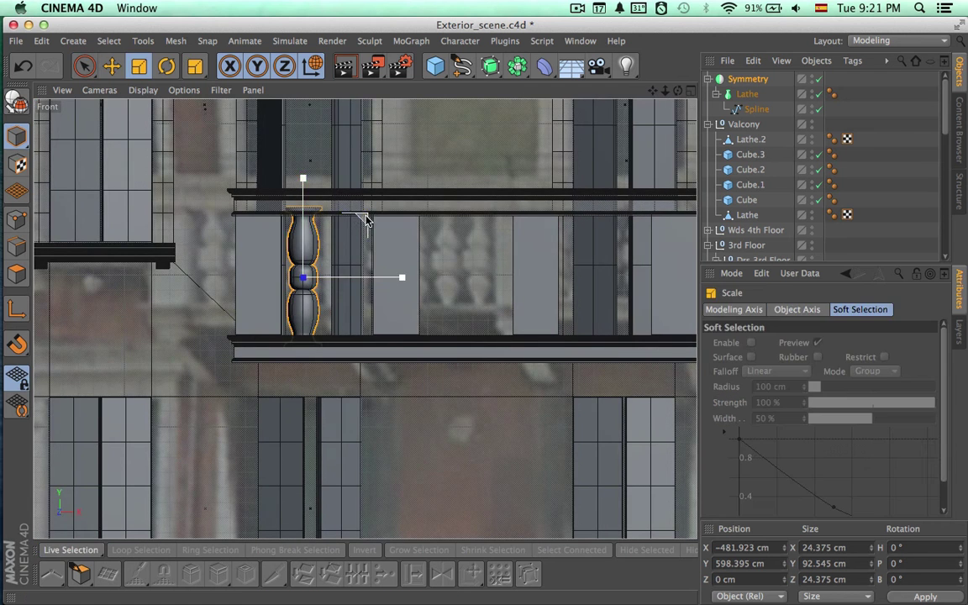
pyautogui.moveTo(367, 220); pyautogui.dragTo(306, 209)
pyautogui.press('space')
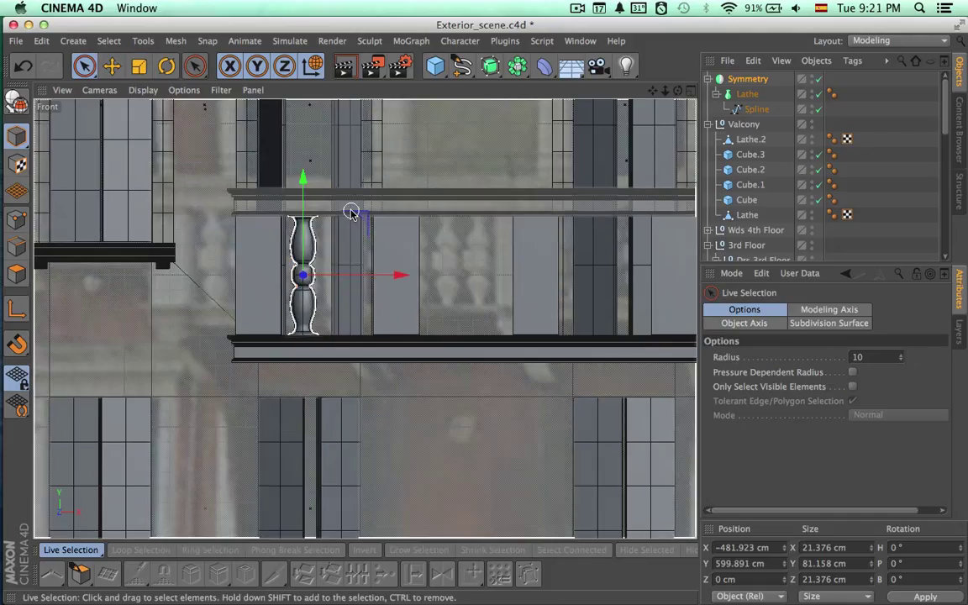
pyautogui.press('space')
pyautogui.moveTo(364, 216); pyautogui.dragTo(362, 216)
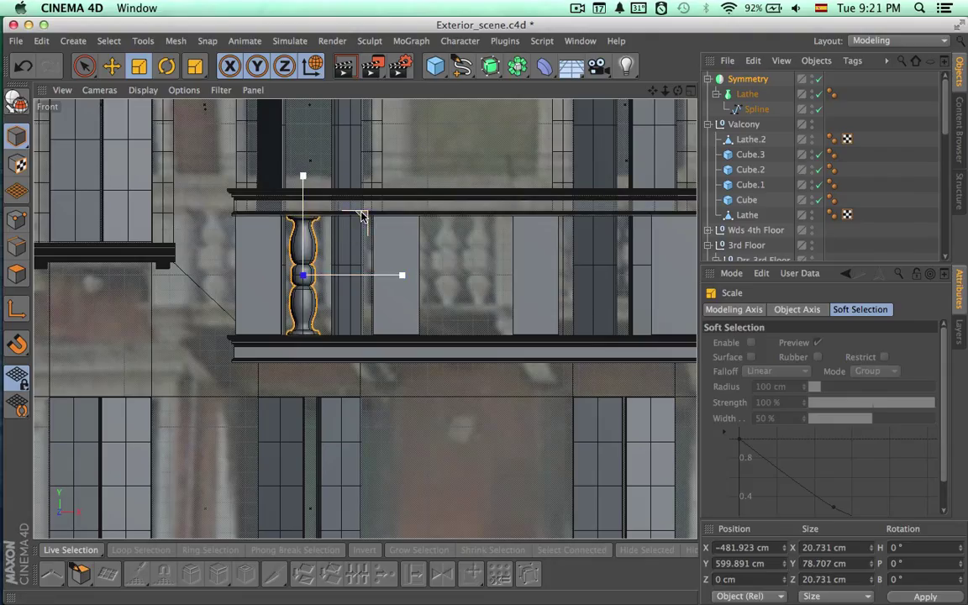
# Move the baluster forward in the top view onto the balcony's front edge at about Z -76 cm.
pyautogui.click(689, 90)
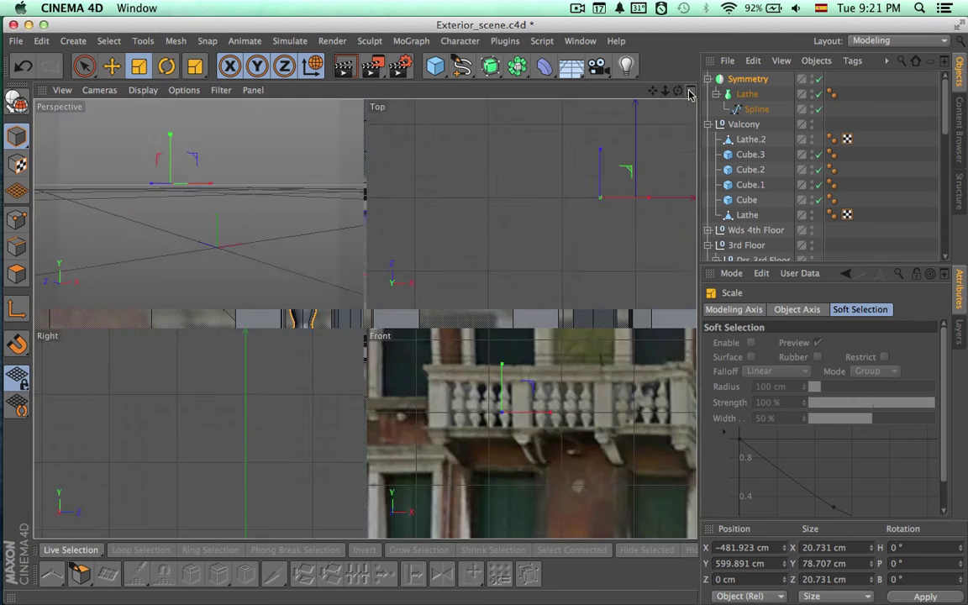
pyautogui.click(688, 90)
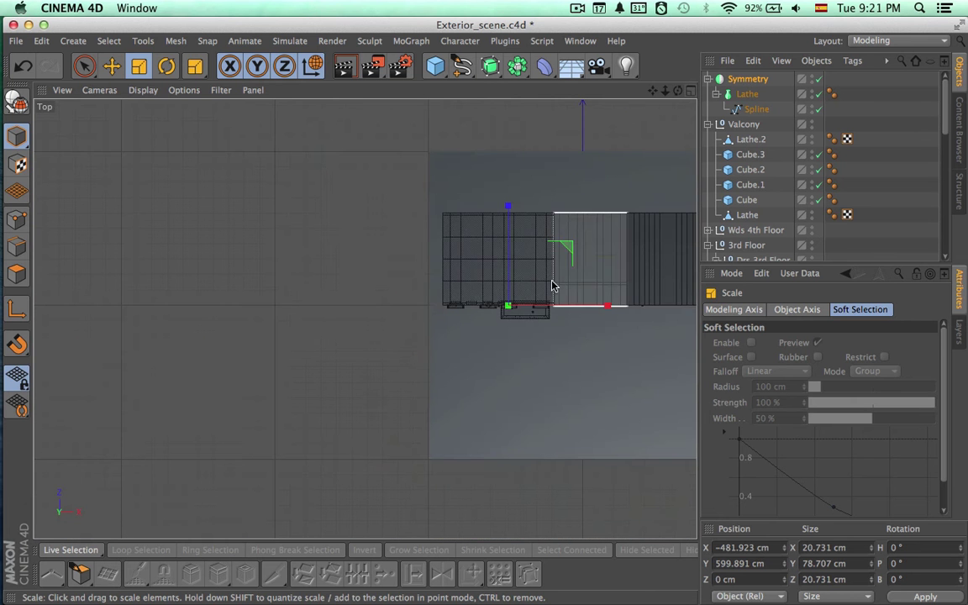
pyautogui.moveTo(508, 324)
pyautogui.keyDown('alt'); pyautogui.mouseDown(button='right')
pyautogui.moveTo(658, 320)
pyautogui.moveTo(681, 304)
pyautogui.mouseUp(button='right'); pyautogui.keyUp('alt')
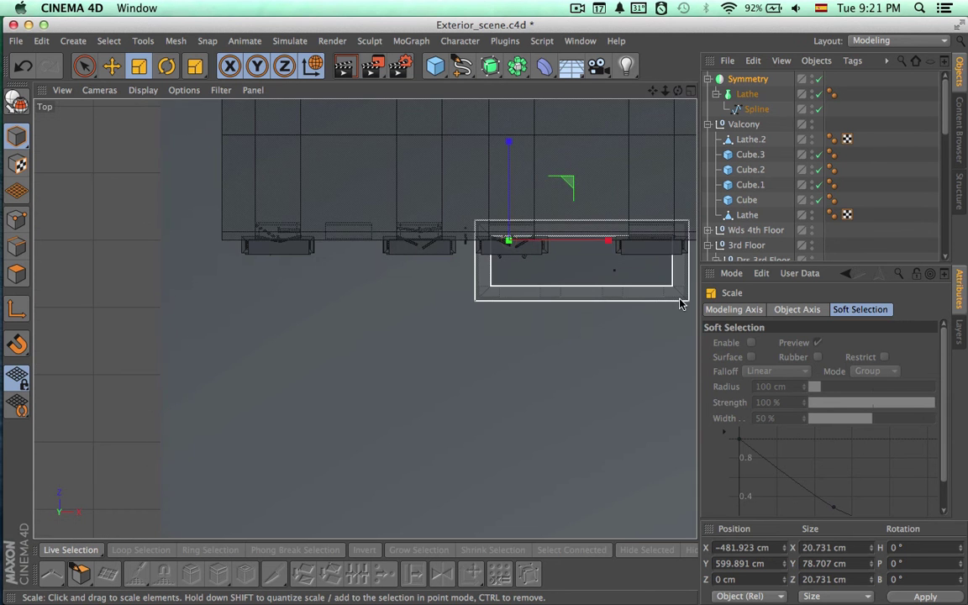
pyautogui.press('9')
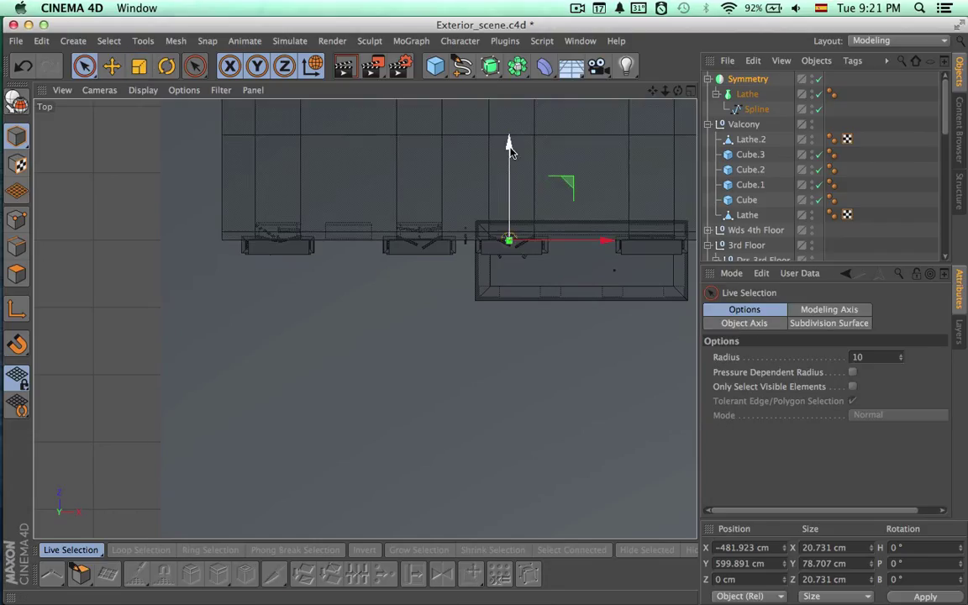
pyautogui.moveTo(509, 147); pyautogui.dragTo(515, 220)
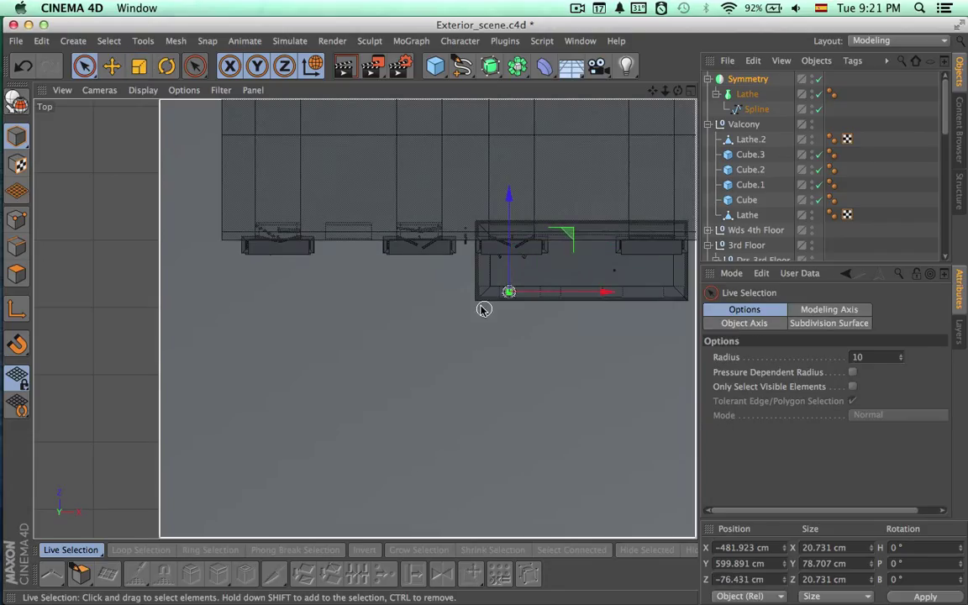
# Scale the baluster in X and Z only to about 17.4 cm so it fits within the balcony rail's depth.
pyautogui.keyDown('alt'); pyautogui.moveTo(479, 305); pyautogui.dragTo(628, 307, button='right'); pyautogui.keyUp('alt')
pyautogui.keyDown('alt'); pyautogui.moveTo(627, 311); pyautogui.dragTo(486, 333, button='middle'); pyautogui.keyUp('alt')
pyautogui.press('t')
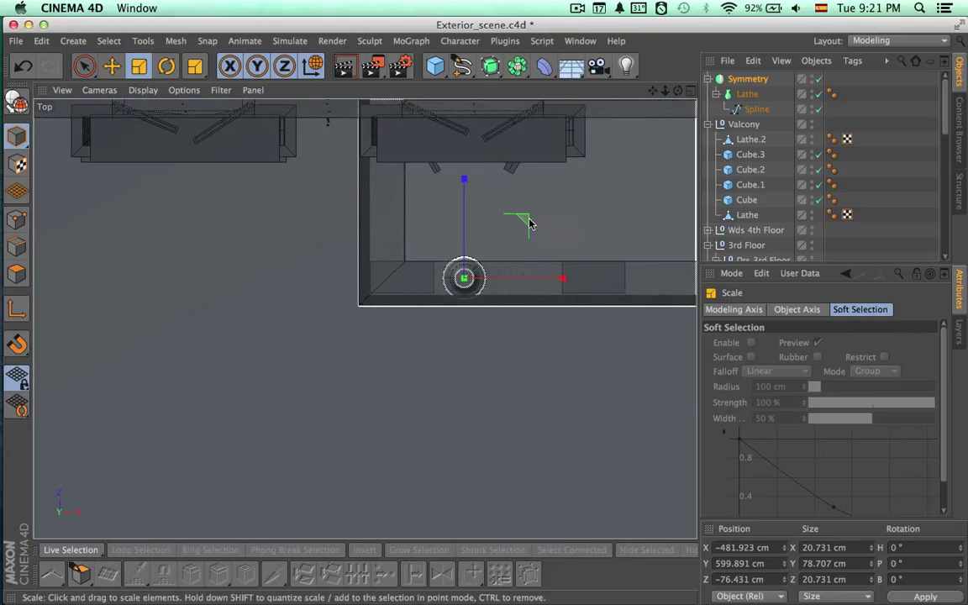
pyautogui.moveTo(522, 221); pyautogui.dragTo(479, 233)
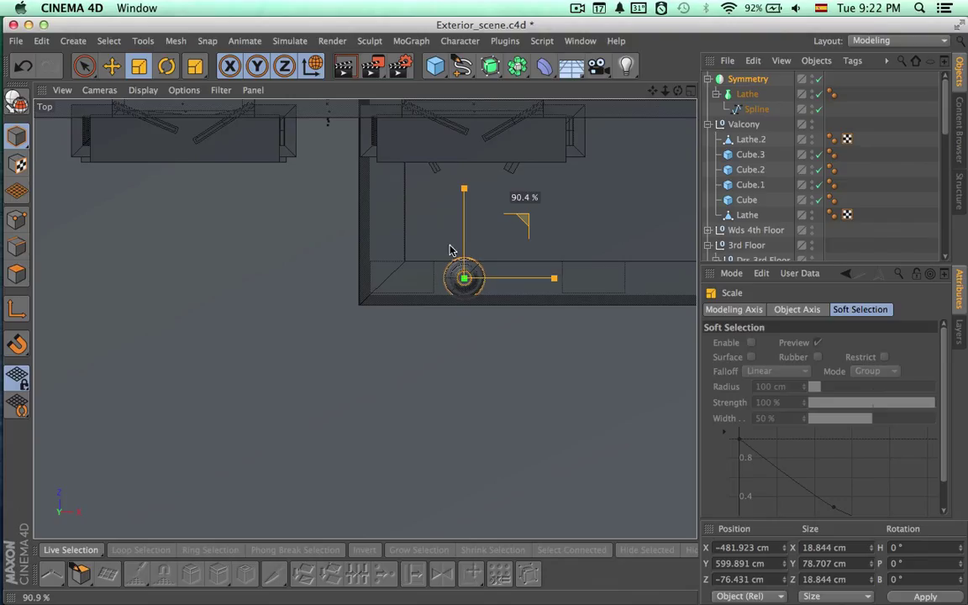
pyautogui.moveTo(403, 261); pyautogui.dragTo(395, 263)
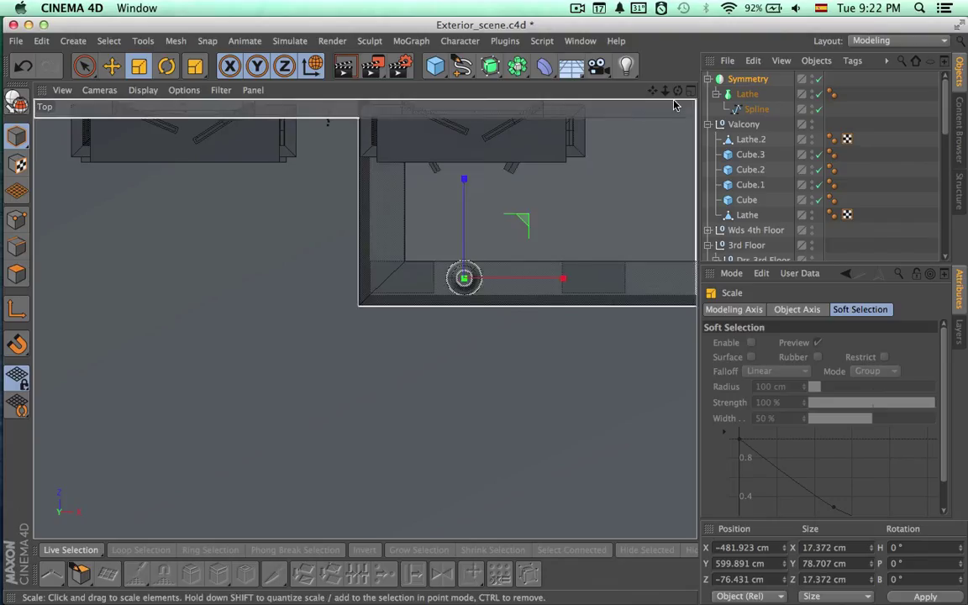
pyautogui.click(691, 91)
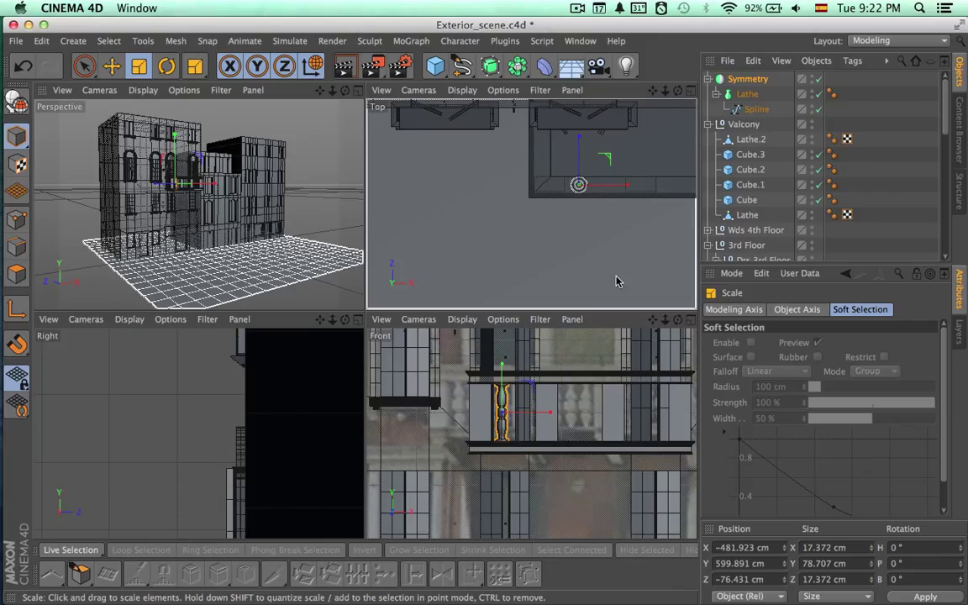
# Shift the baluster in the front view to about X -480.6 cm and stretch only its height to about 79.3 cm.
pyautogui.click(690, 320)
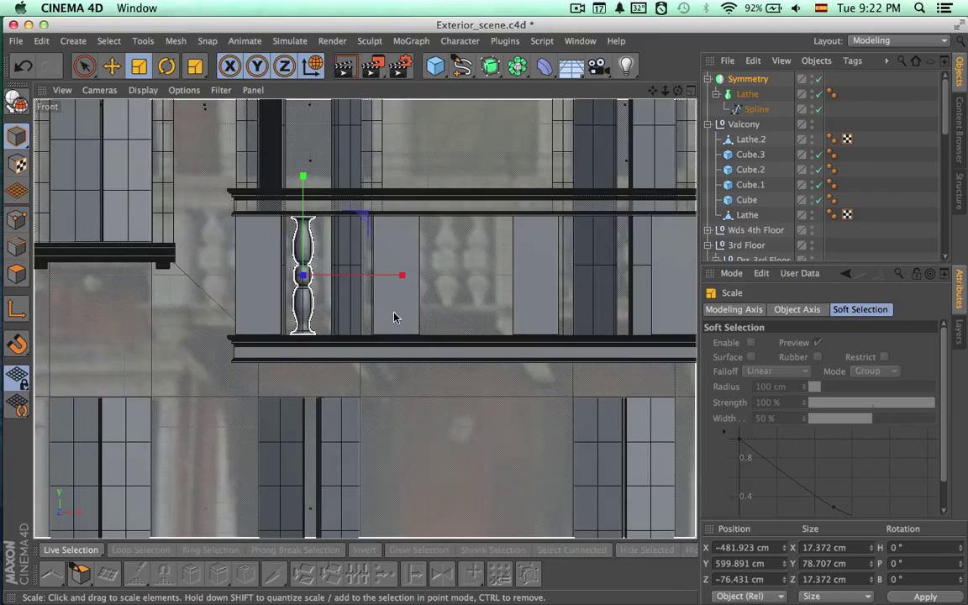
pyautogui.scroll(10, 428, 216)
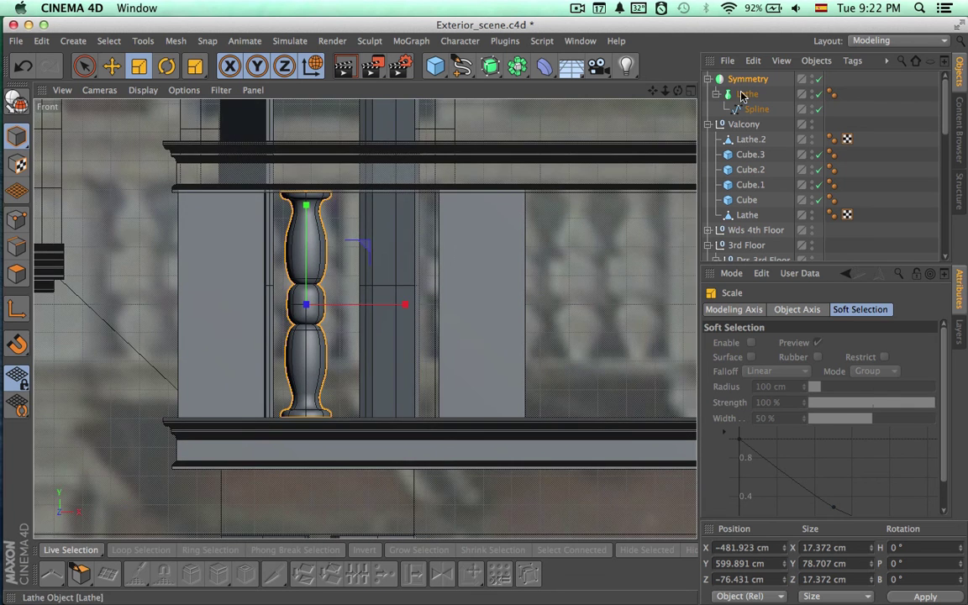
pyautogui.click(747, 79)
pyautogui.press('space')
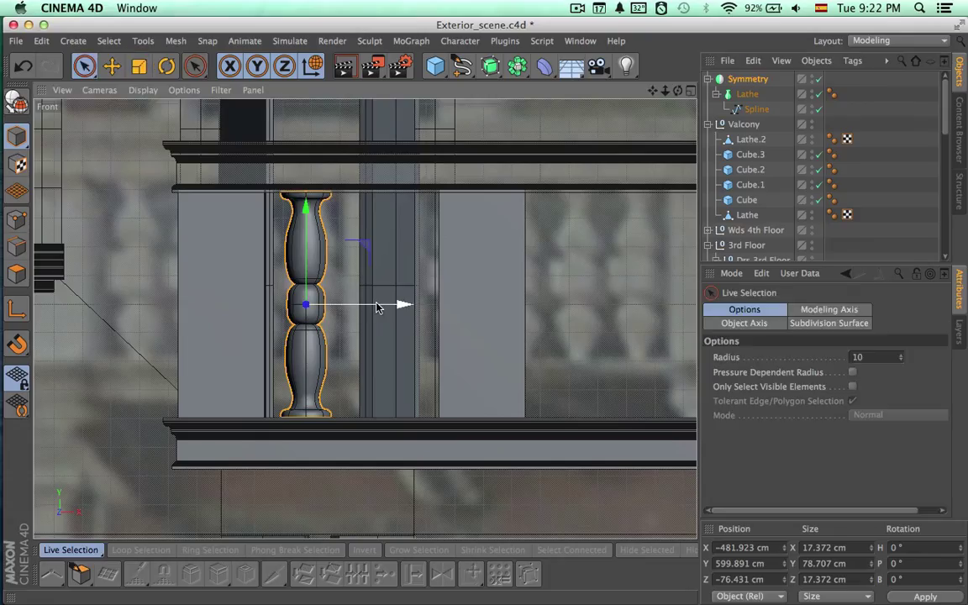
pyautogui.moveTo(377, 303); pyautogui.dragTo(380, 307)
pyautogui.press('space')
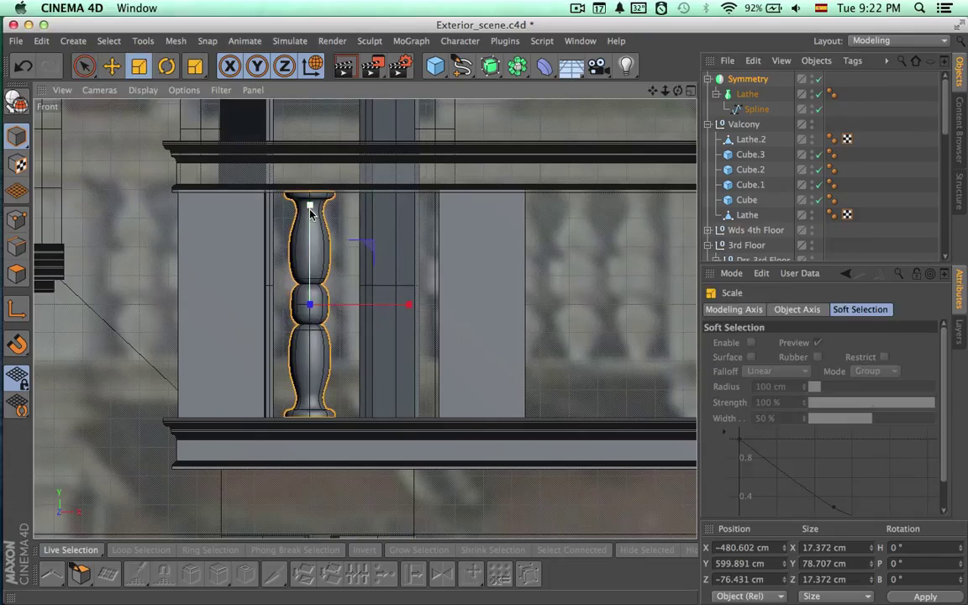
pyautogui.moveTo(310, 208); pyautogui.dragTo(310, 205)
pyautogui.press('space')
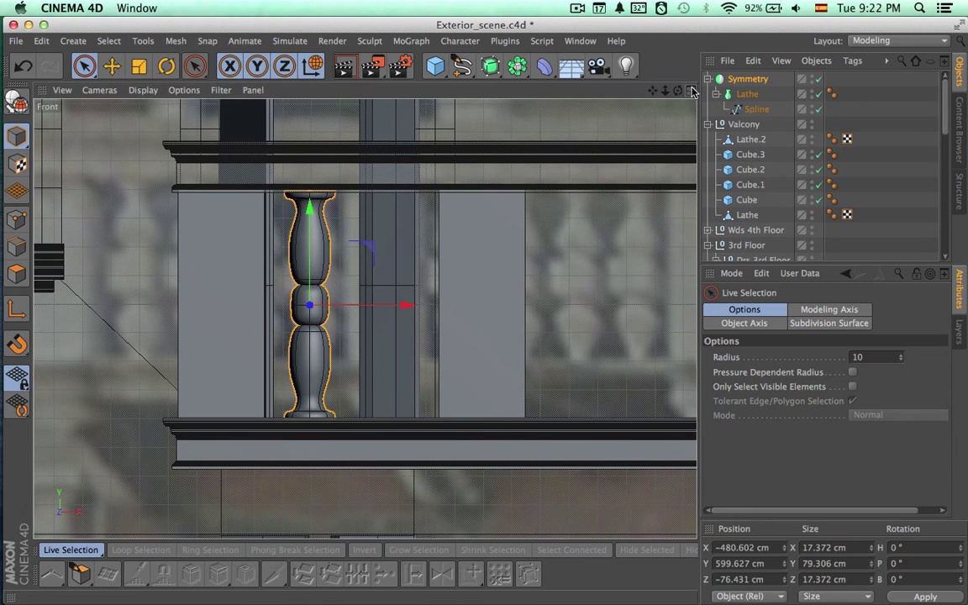
# Set the subdivision of the baluster's Lathe generator to 14.
pyautogui.click(691, 91)
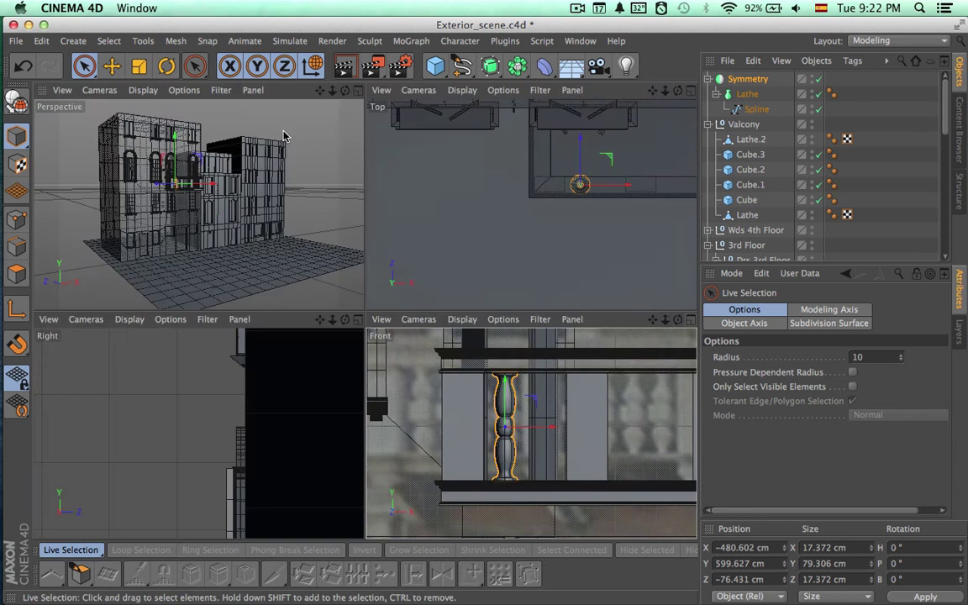
pyautogui.click(357, 90)
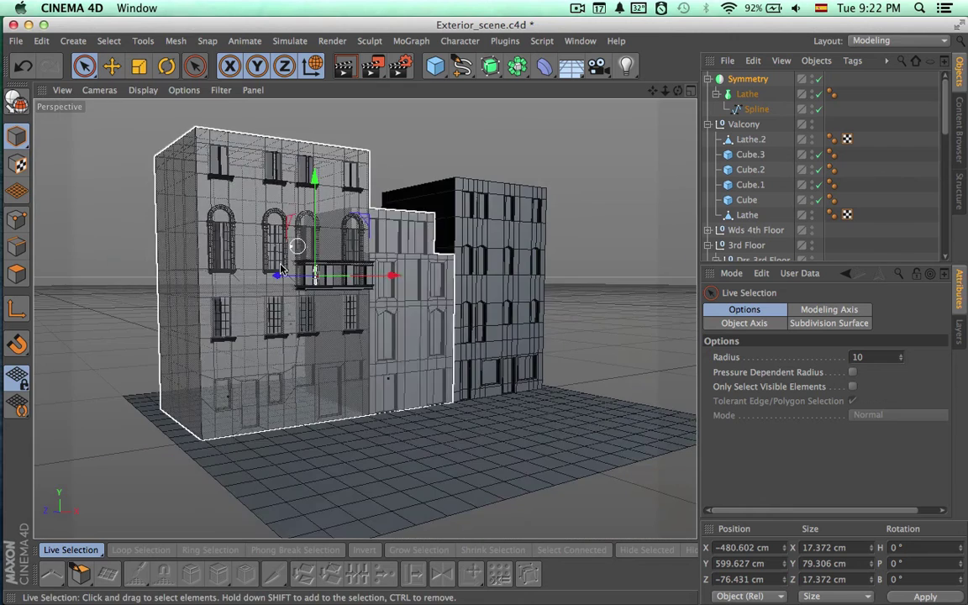
pyautogui.scroll(15, 509, 263)
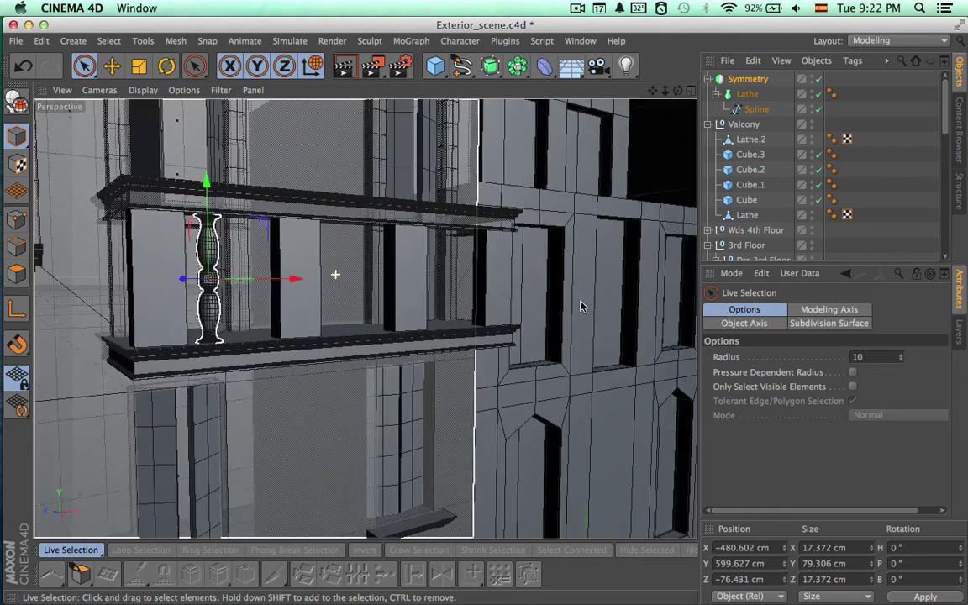
pyautogui.scroll(-6, 649, 309)
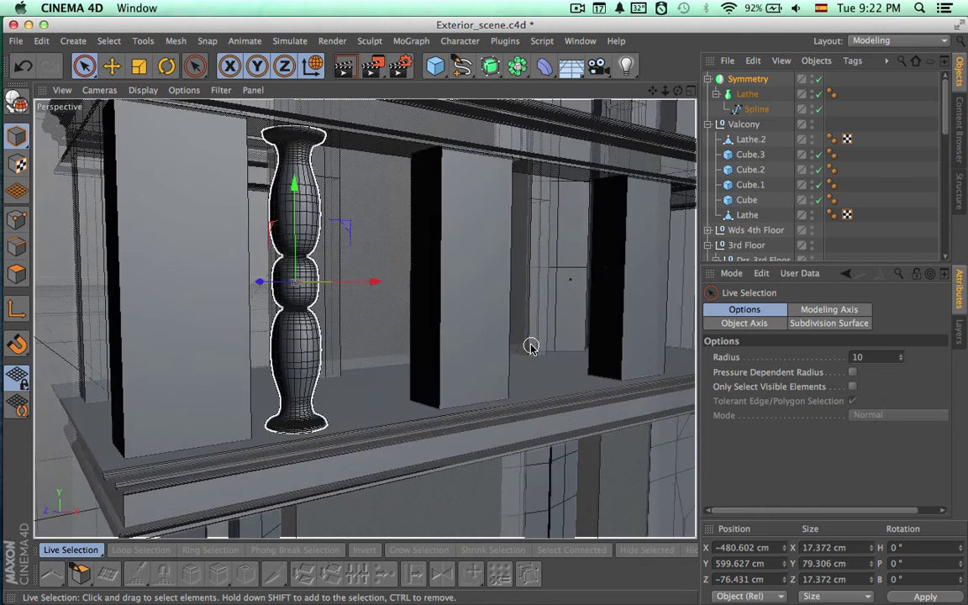
pyautogui.keyDown('alt'); pyautogui.moveTo(530, 344); pyautogui.dragTo(470, 349); pyautogui.keyUp('alt')
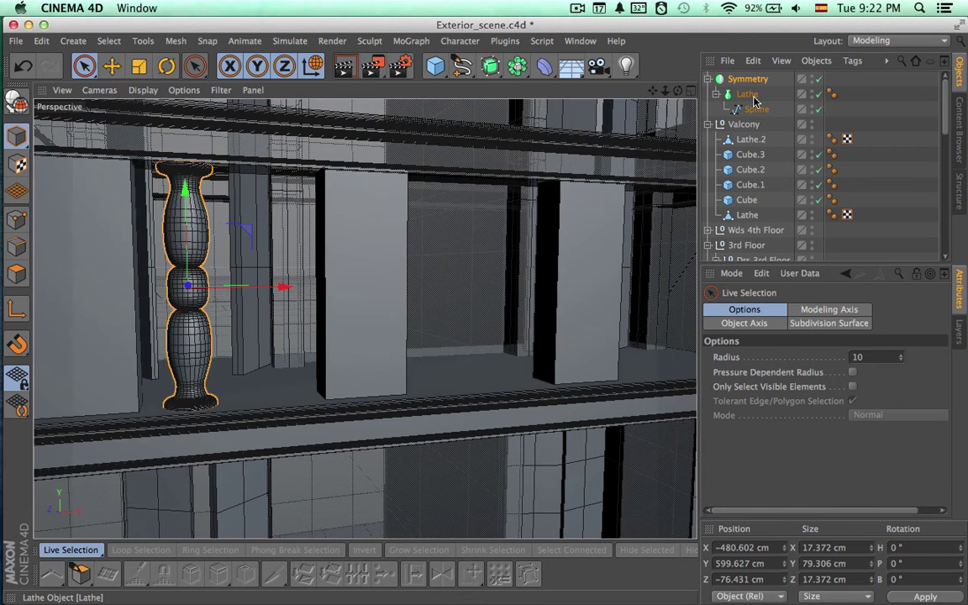
pyautogui.click(747, 94)
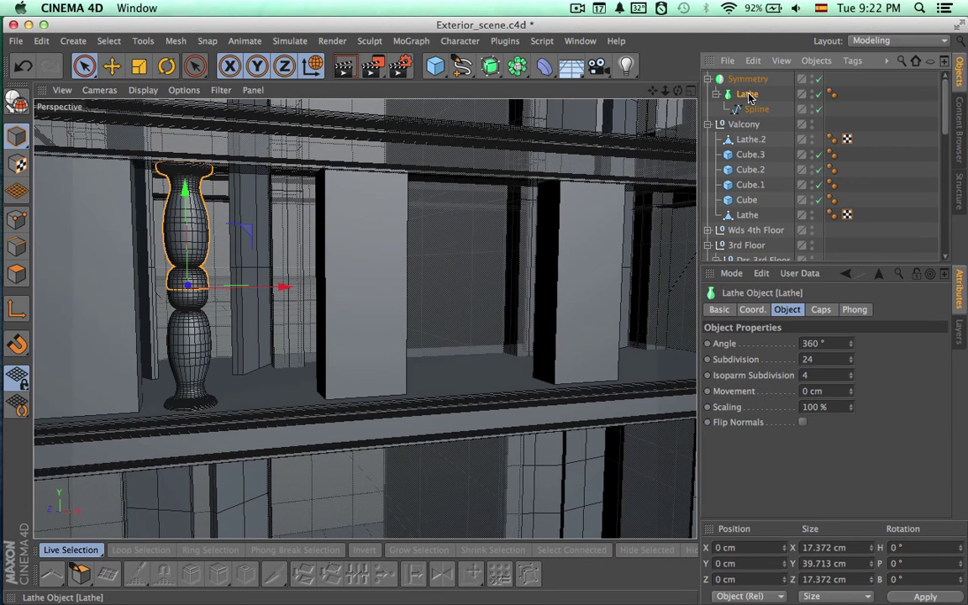
pyautogui.doubleClick(822, 358)
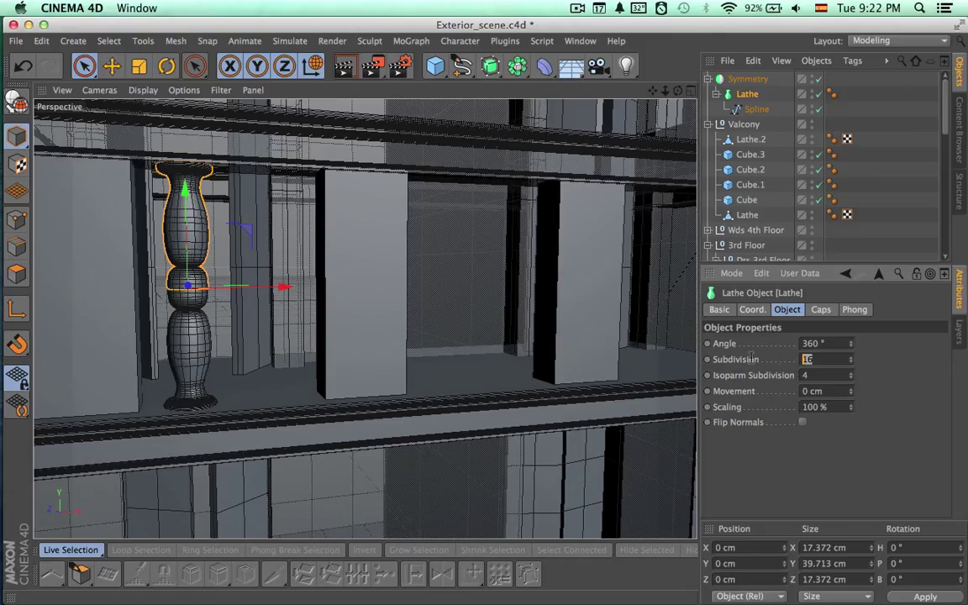
pyautogui.write('4')
pyautogui.press('Return')
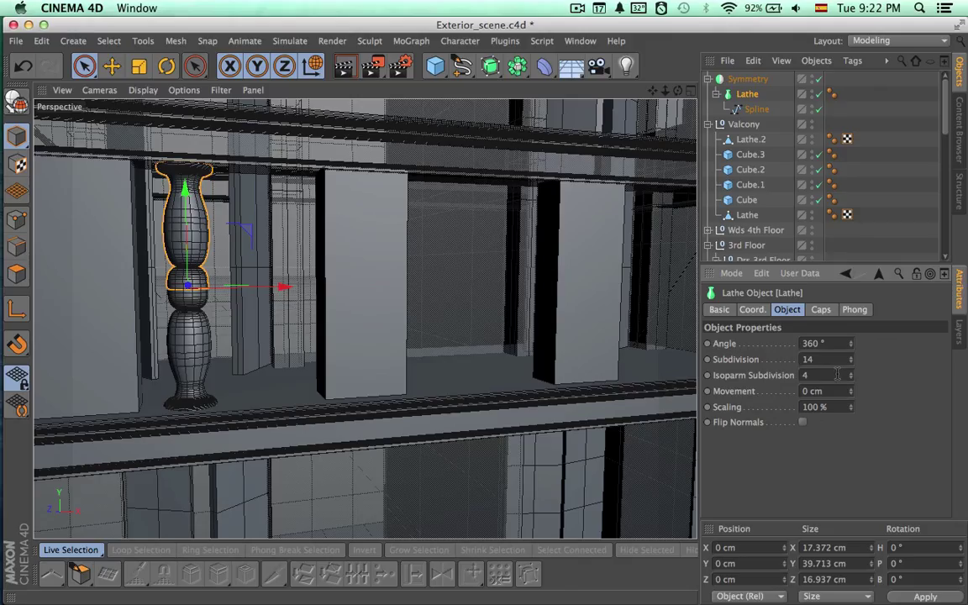
pyautogui.click(746, 79)
pyautogui.click(747, 95)
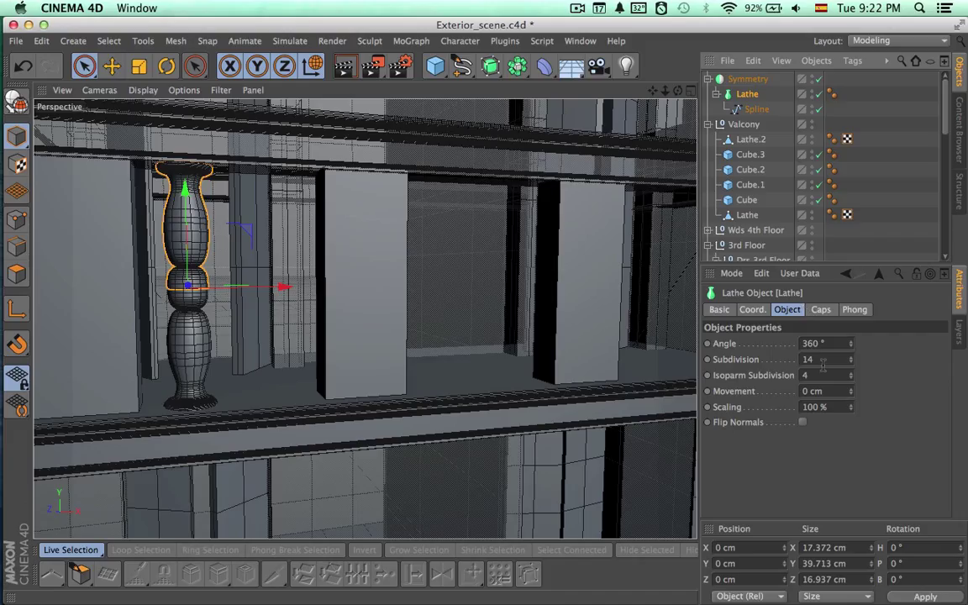
# Raise the profile spline's end point at the baluster's middle seam to about Y -9.476 cm.
pyautogui.click(821, 310)
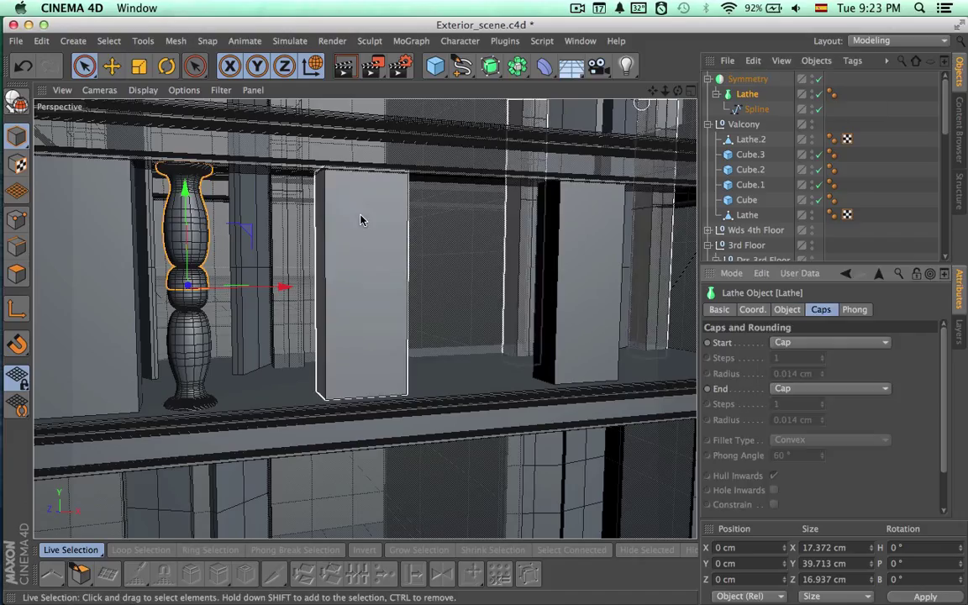
pyautogui.keyDown('alt'); pyautogui.moveTo(166, 267); pyautogui.dragTo(286, 275, button='right'); pyautogui.keyUp('alt')
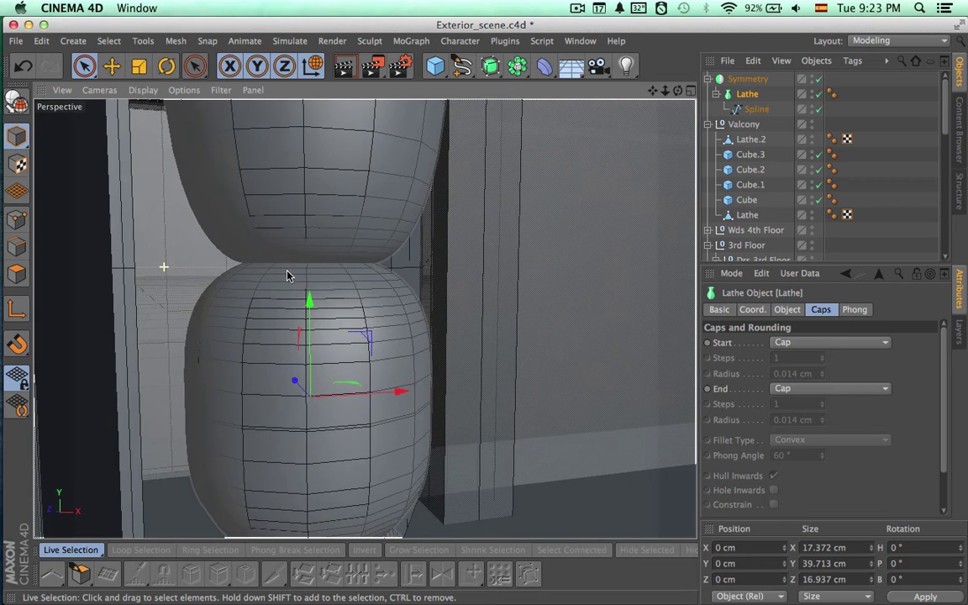
pyautogui.keyDown('alt'); pyautogui.moveTo(323, 353); pyautogui.dragTo(324, 314, button='middle'); pyautogui.keyUp('alt')
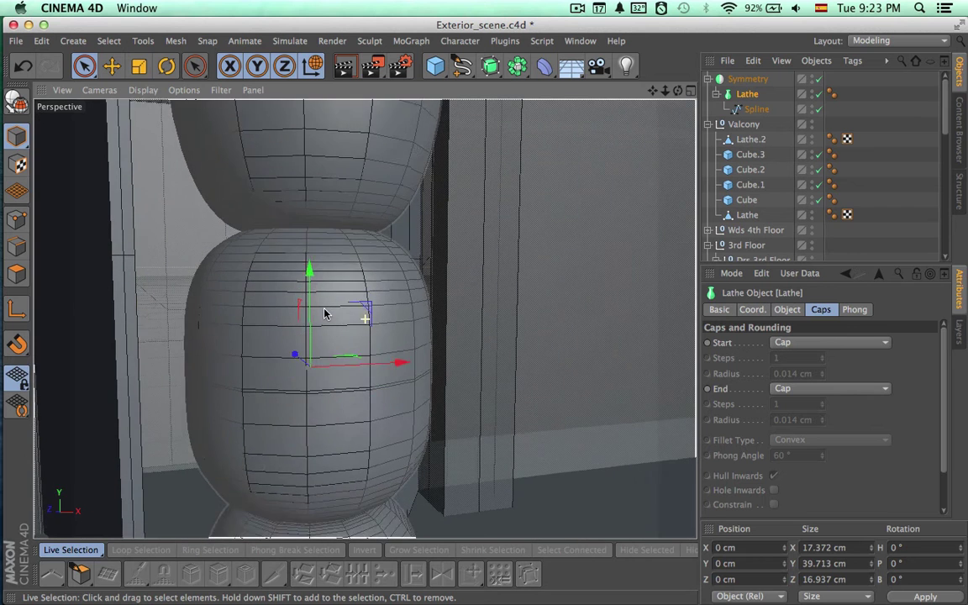
pyautogui.click(738, 109)
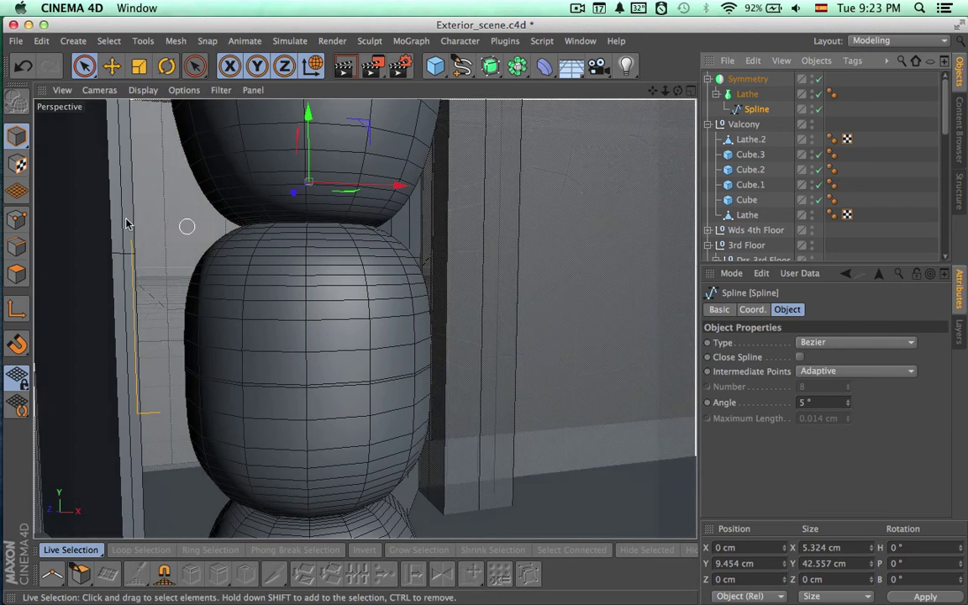
pyautogui.click(17, 218)
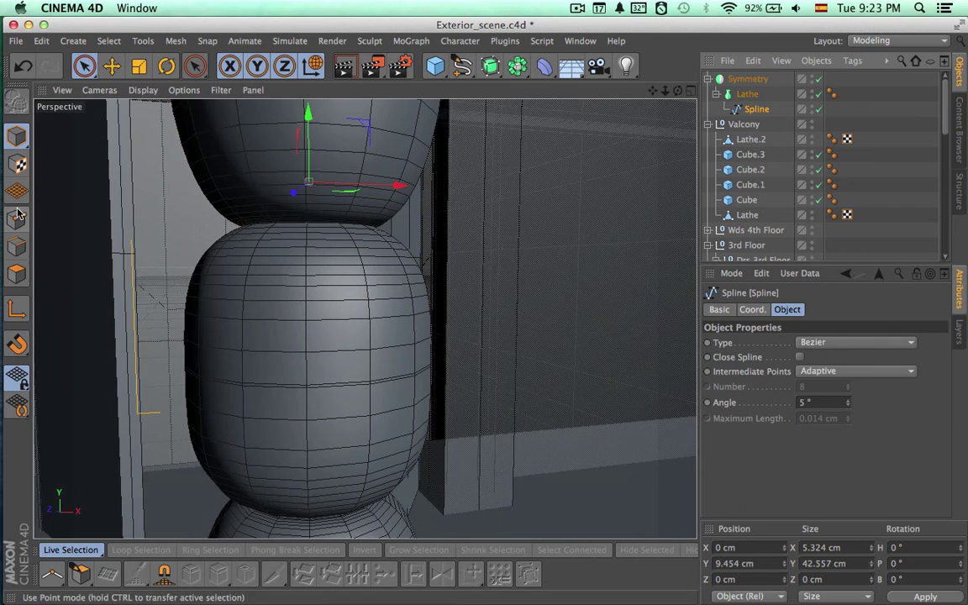
pyautogui.click(185, 363)
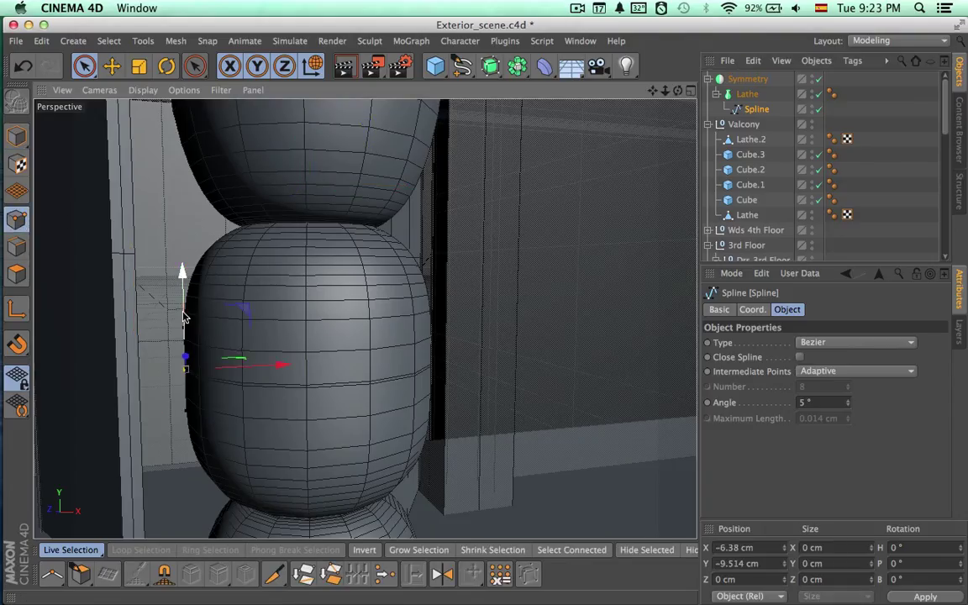
pyautogui.moveTo(184, 320); pyautogui.dragTo(183, 317)
# Try shifting the profile spline's seam end point slightly along X, and undo the shift.
pyautogui.click(737, 80)
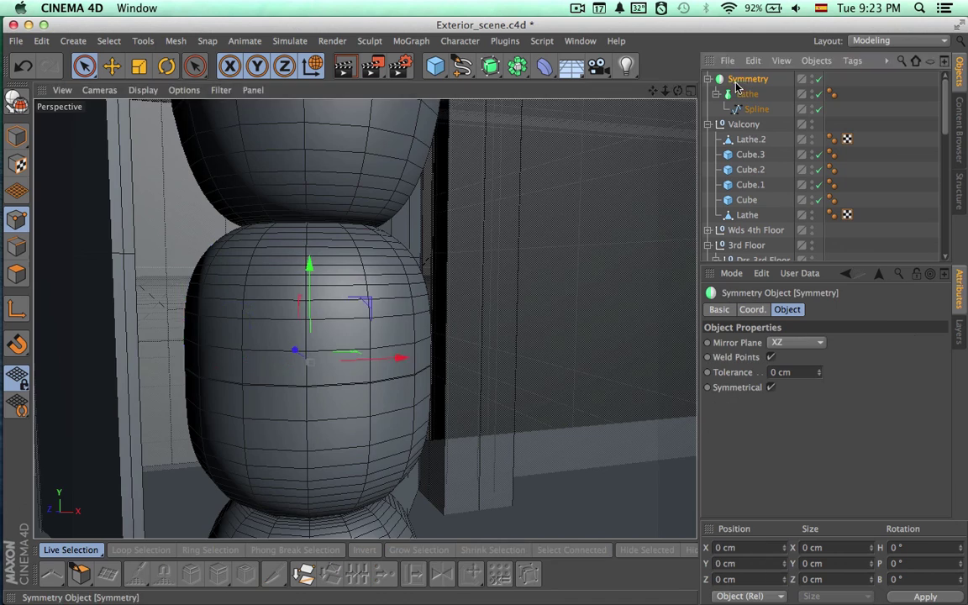
pyautogui.moveTo(518, 275)
pyautogui.keyDown('alt'); pyautogui.mouseDown(button='right')
pyautogui.moveTo(437, 276)
pyautogui.moveTo(504, 270)
pyautogui.moveTo(506, 335)
pyautogui.moveTo(510, 315)
pyautogui.moveTo(519, 320)
pyautogui.mouseUp(button='right'); pyautogui.keyUp('alt')
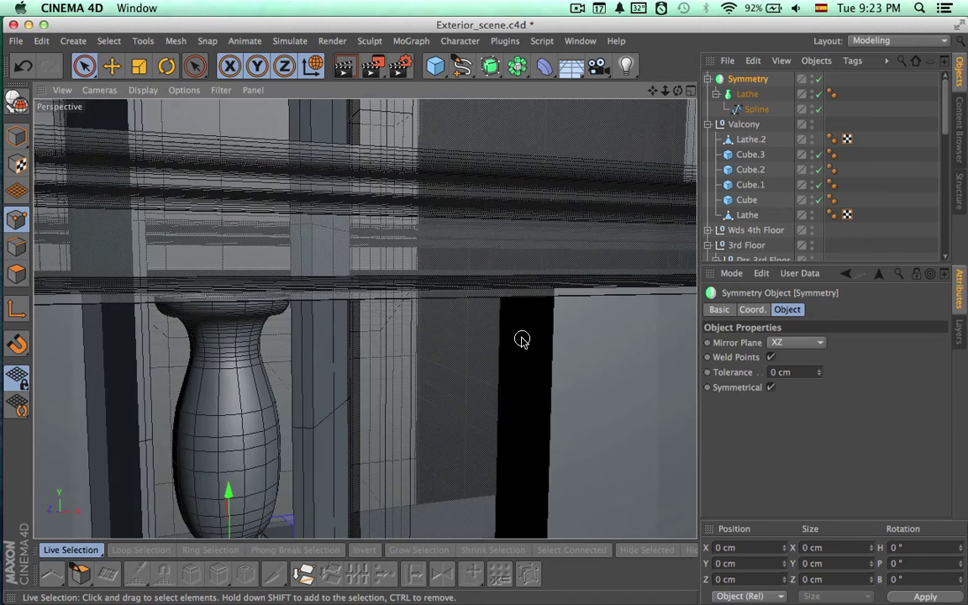
pyautogui.keyDown('alt'); pyautogui.moveTo(521, 339); pyautogui.dragTo(518, 296); pyautogui.keyUp('alt')
pyautogui.keyDown('alt'); pyautogui.moveTo(509, 351); pyautogui.dragTo(502, 257); pyautogui.keyUp('alt')
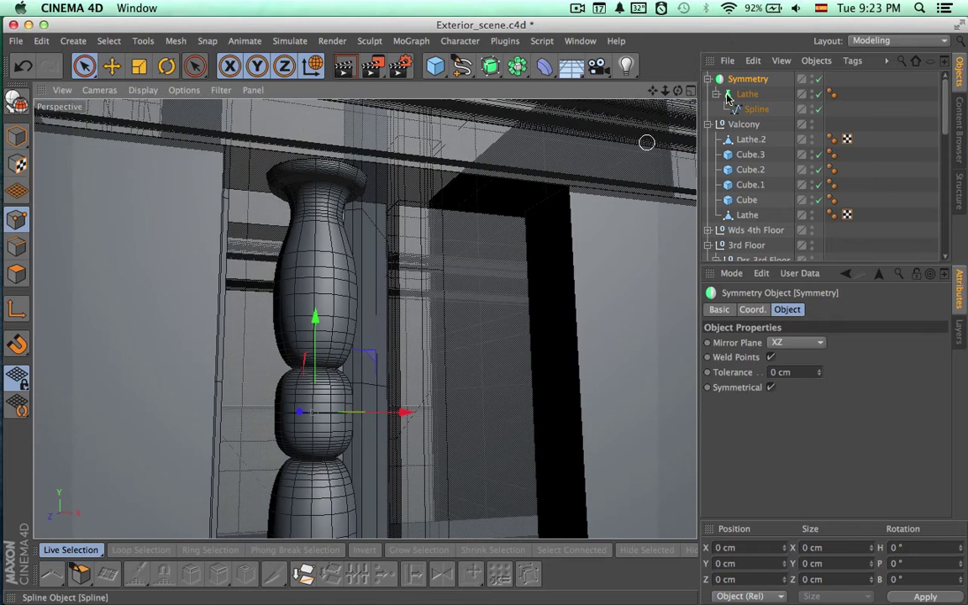
pyautogui.click(750, 109)
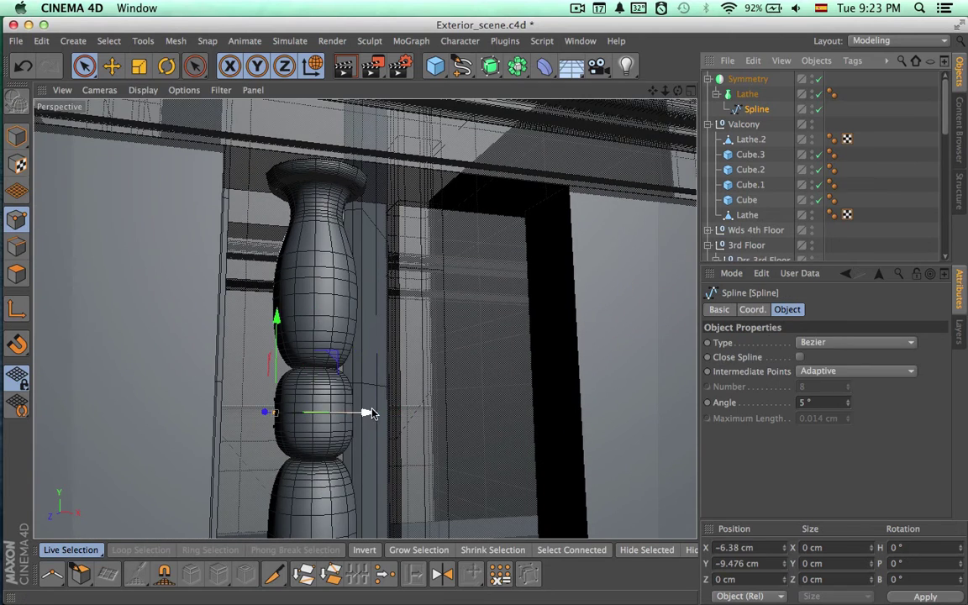
pyautogui.moveTo(368, 411); pyautogui.dragTo(366, 411)
pyautogui.keyDown('alt'); pyautogui.moveTo(505, 407); pyautogui.dragTo(374, 392, button='right'); pyautogui.keyUp('alt')
pyautogui.press('super+z')
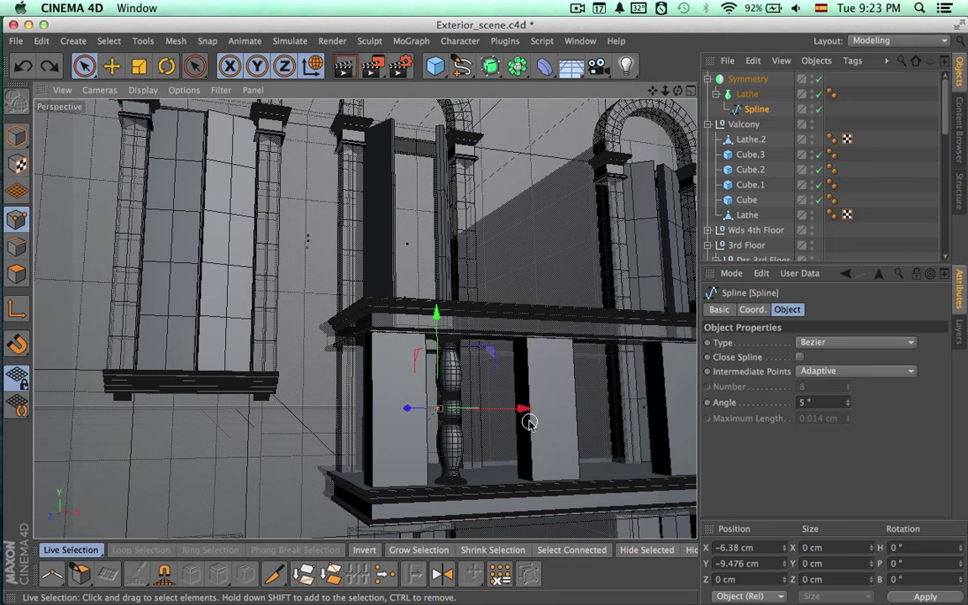
# Render the perspective view of the balcony from two angles to check the baluster.
pyautogui.press('super+r')
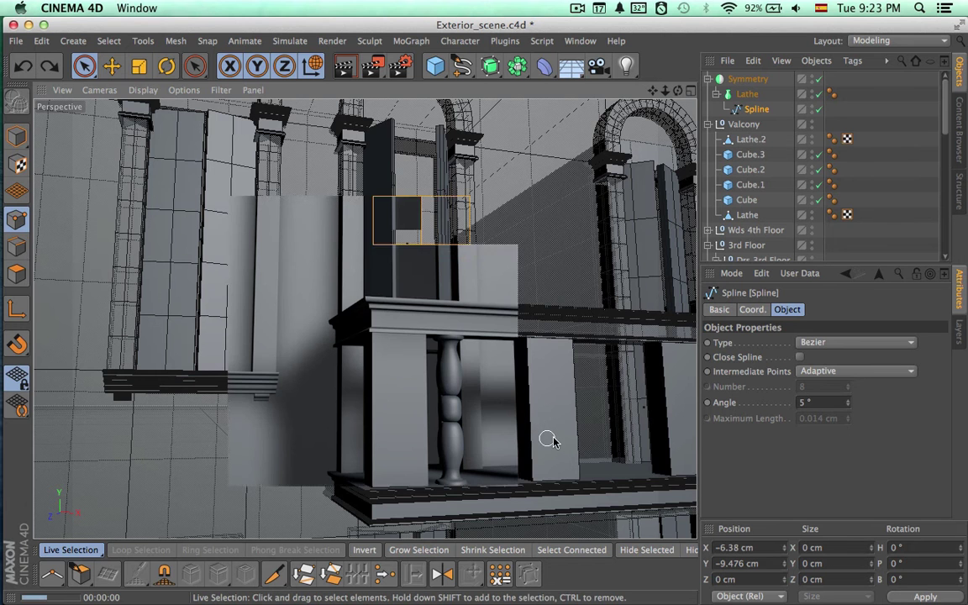
pyautogui.keyDown('alt'); pyautogui.moveTo(555, 441); pyautogui.dragTo(410, 458); pyautogui.keyUp('alt')
pyautogui.press('super+r')
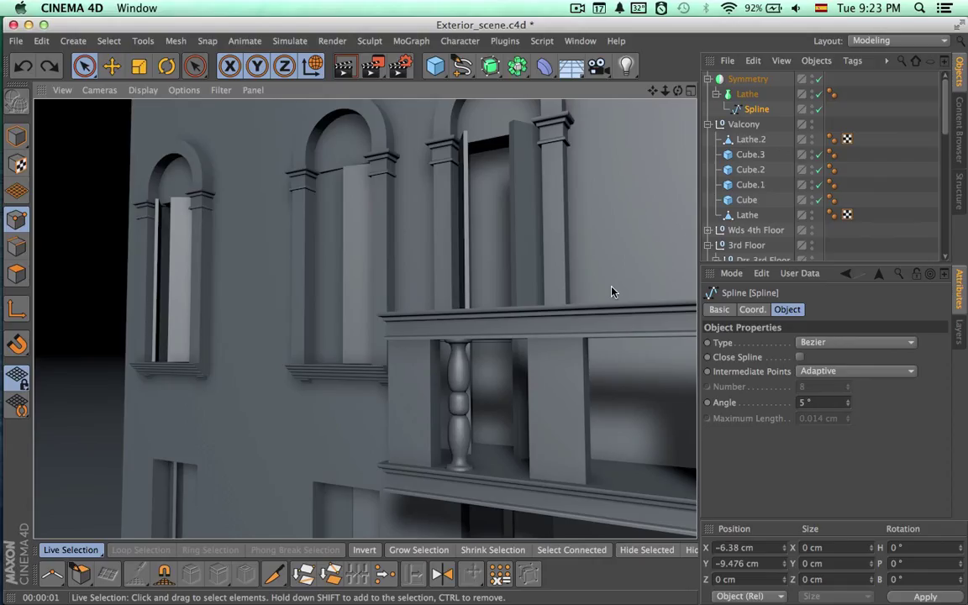
# Make the Symmetry baluster editable and take its Lathe mesh out to the top level, deleting the leftover Symmetry null.
pyautogui.click(747, 79)
pyautogui.press('c')
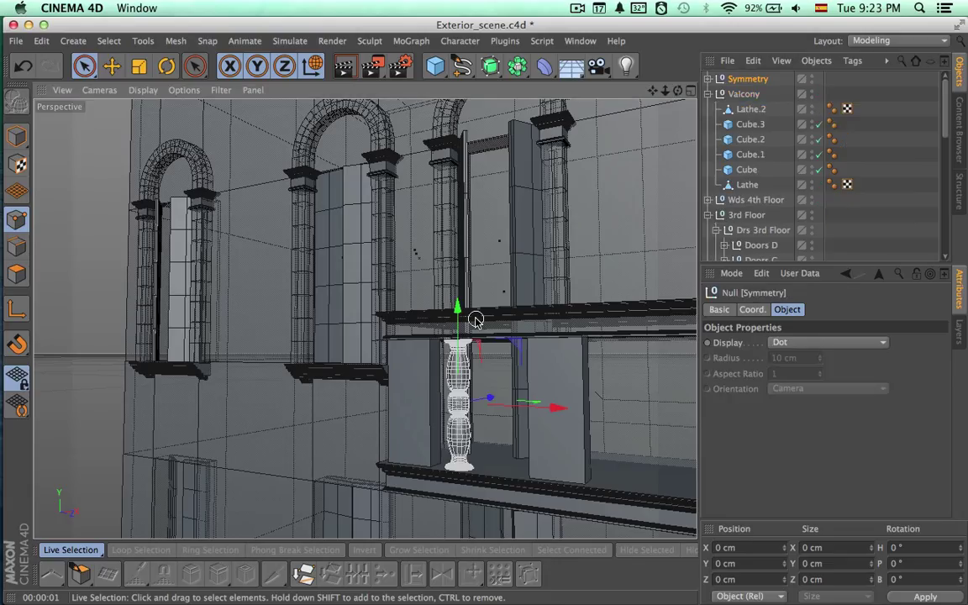
pyautogui.click(708, 78)
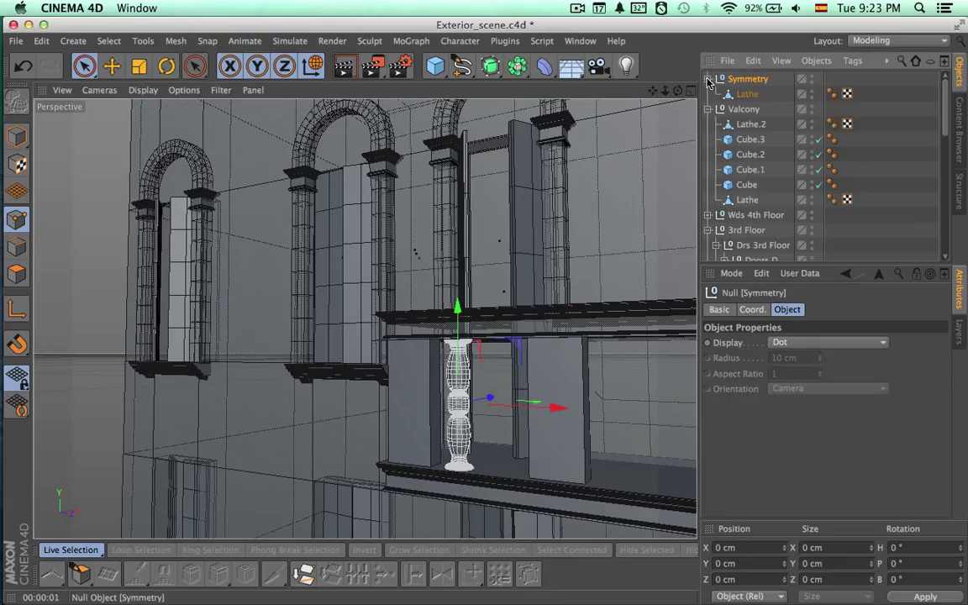
pyautogui.click(747, 94)
pyautogui.moveTo(750, 79); pyautogui.dragTo(750, 76)
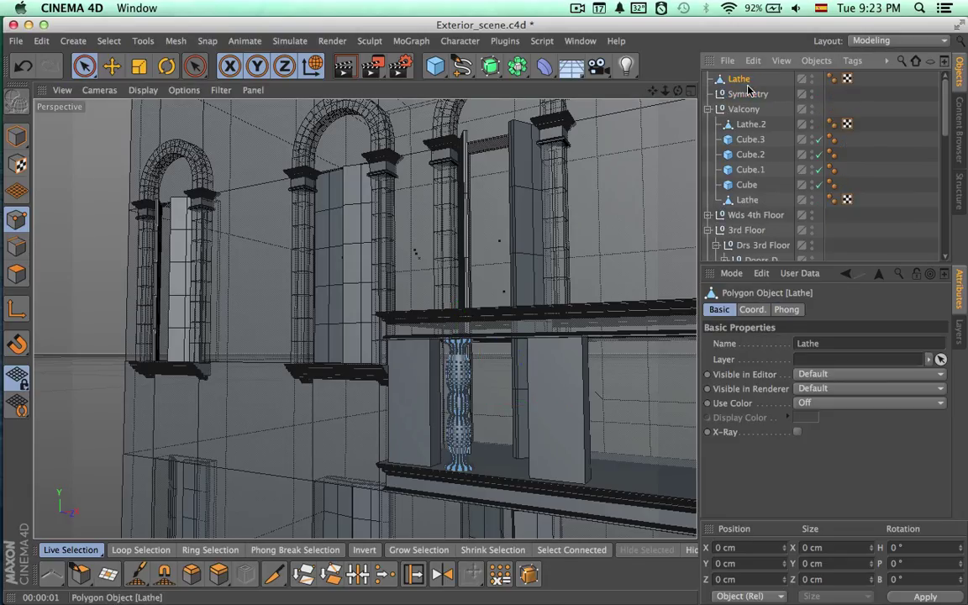
pyautogui.click(747, 94)
pyautogui.press('Delete')
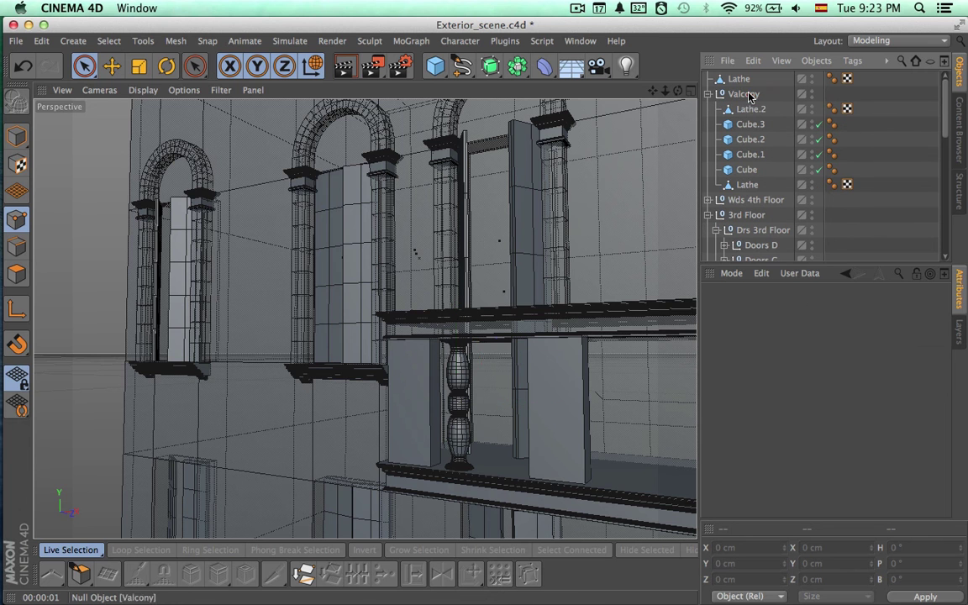
# Select all points of the top-level Lathe baluster mesh.
pyautogui.keyDown('alt'); pyautogui.moveTo(436, 406); pyautogui.dragTo(571, 391, button='right'); pyautogui.keyUp('alt')
pyautogui.keyDown('alt'); pyautogui.moveTo(566, 396); pyautogui.dragTo(551, 335, button='middle'); pyautogui.keyUp('alt')
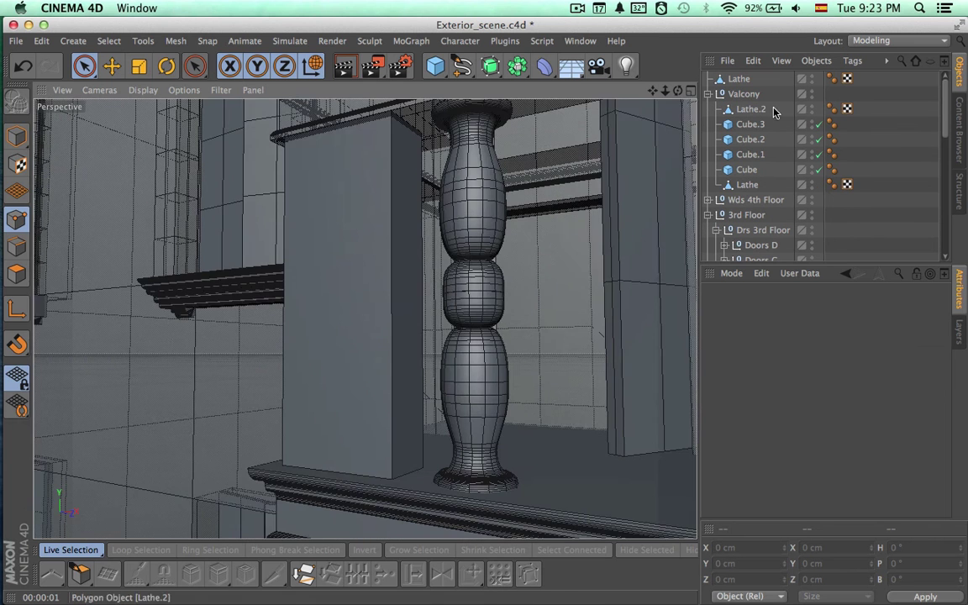
pyautogui.click(737, 79)
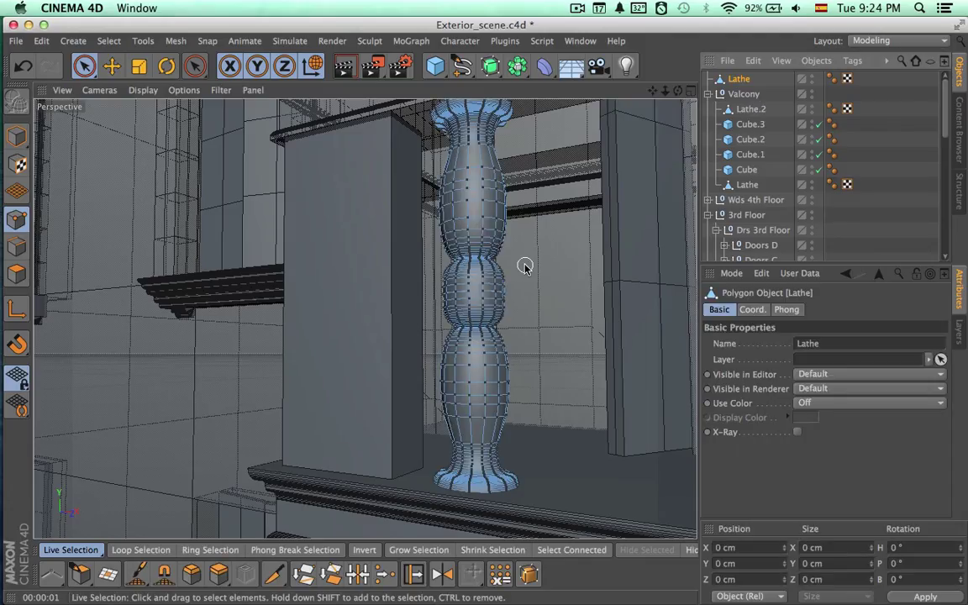
pyautogui.click(493, 252)
pyautogui.press('super+a')
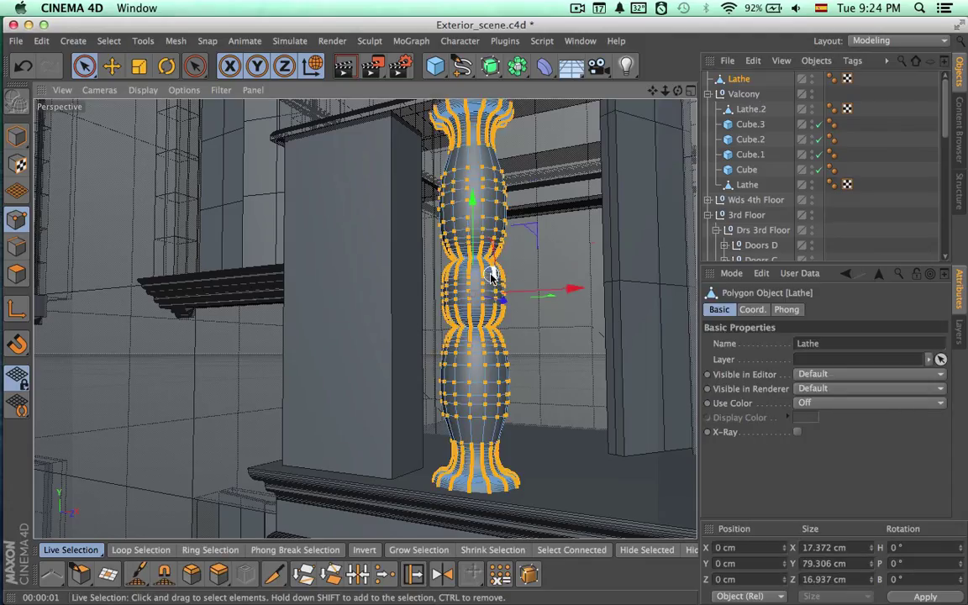
pyautogui.scroll(2, 500, 303)
pyautogui.scroll(5, 480, 309)
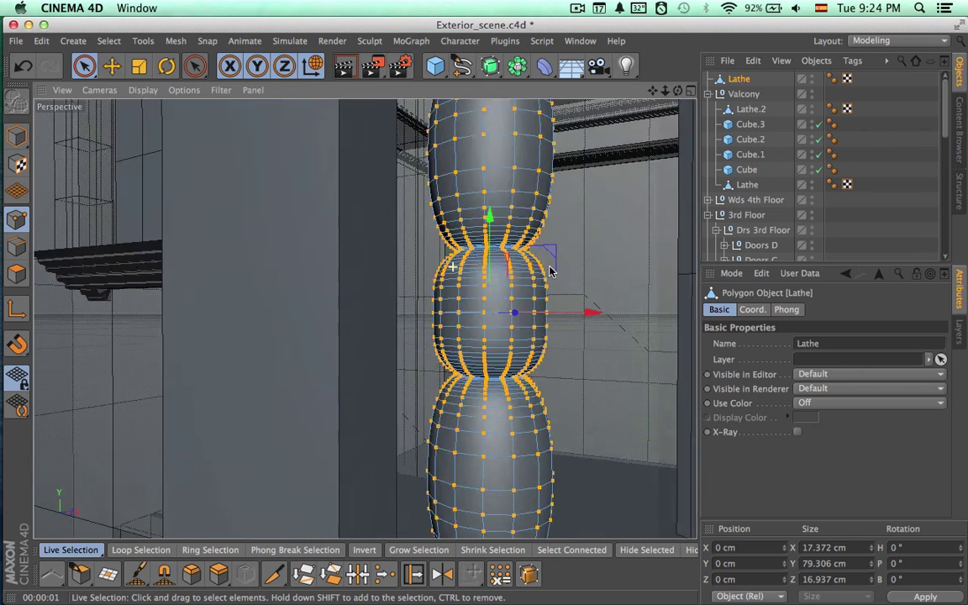
pyautogui.scroll(4, 652, 268)
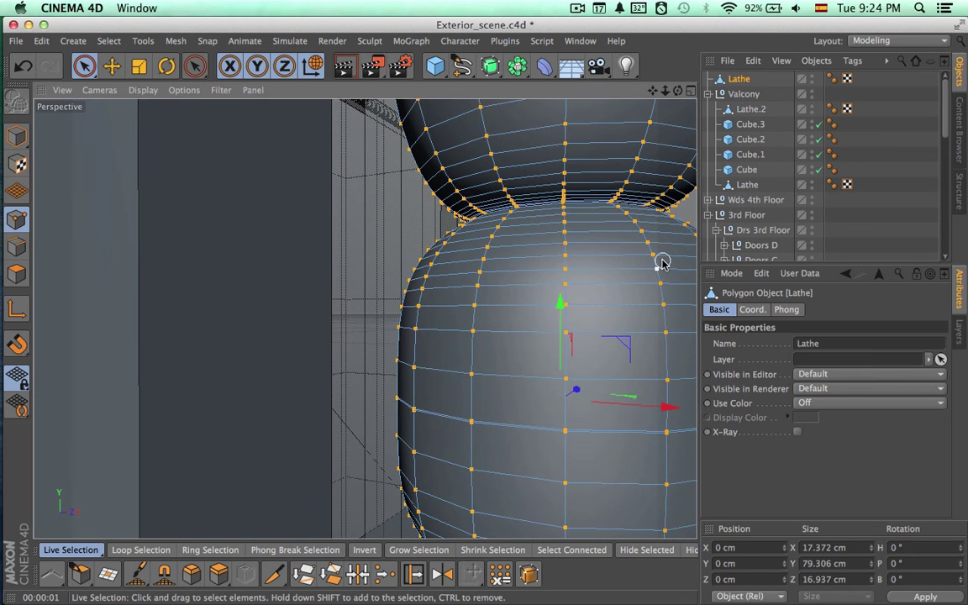
# Try optimizing all baluster points with a 1 cm tolerance, and undo it.
pyautogui.click(176, 41)
pyautogui.moveTo(179, 80)
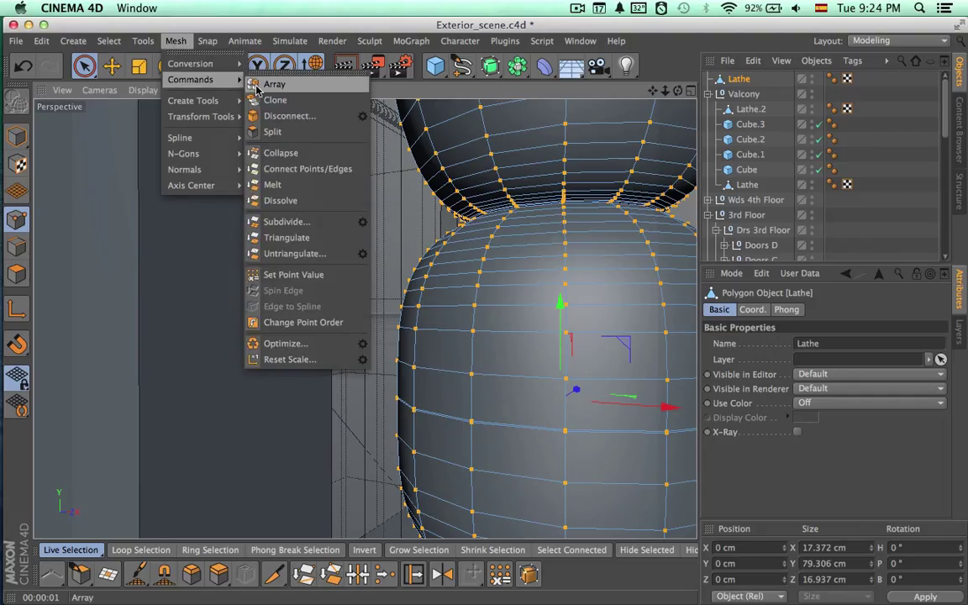
pyautogui.click(362, 344)
pyautogui.moveTo(397, 312); pyautogui.dragTo(314, 304)
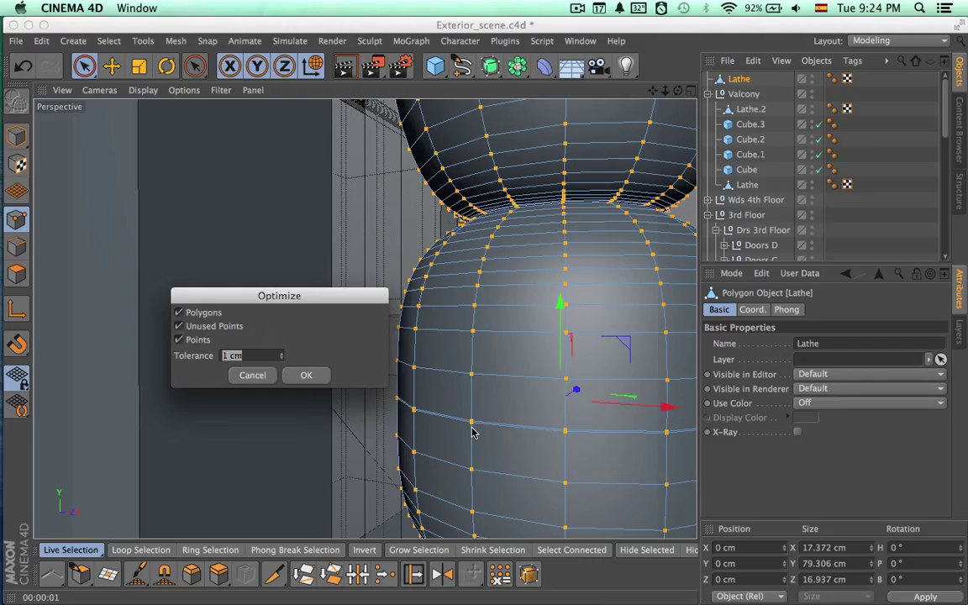
pyautogui.click(306, 377)
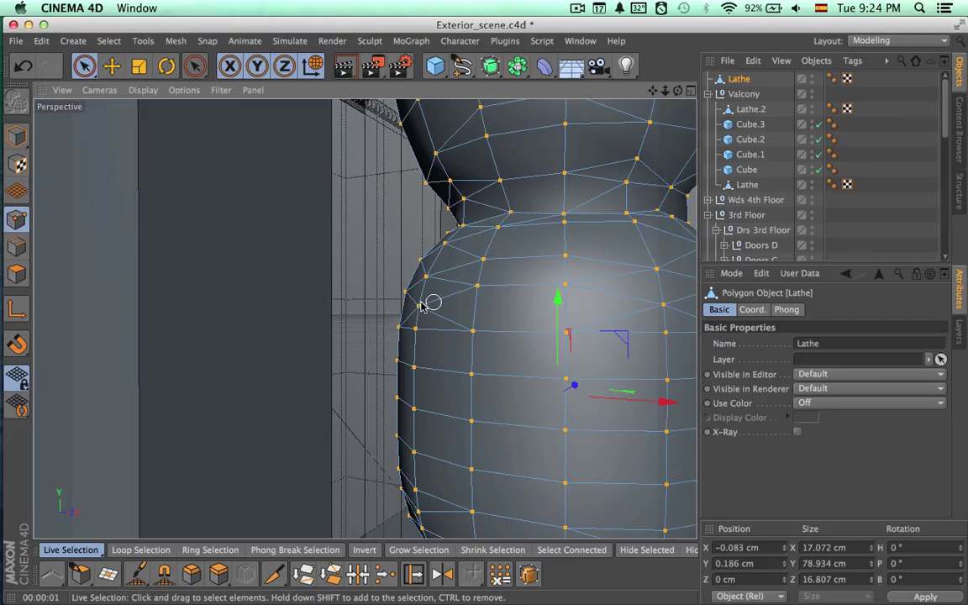
pyautogui.press('super+z')
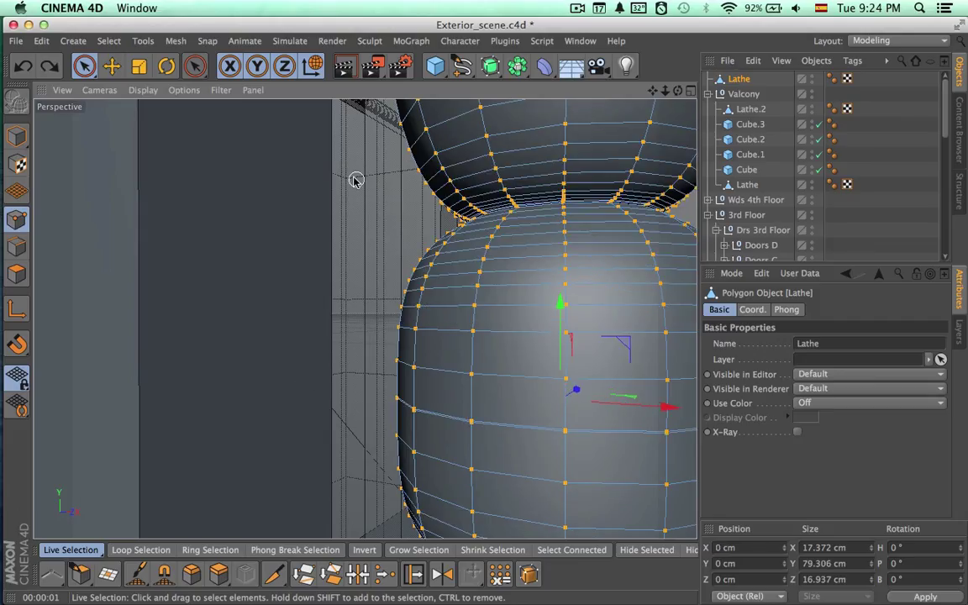
# Try optimizing all baluster points with a 0.2 cm tolerance, and undo it.
pyautogui.click(171, 42)
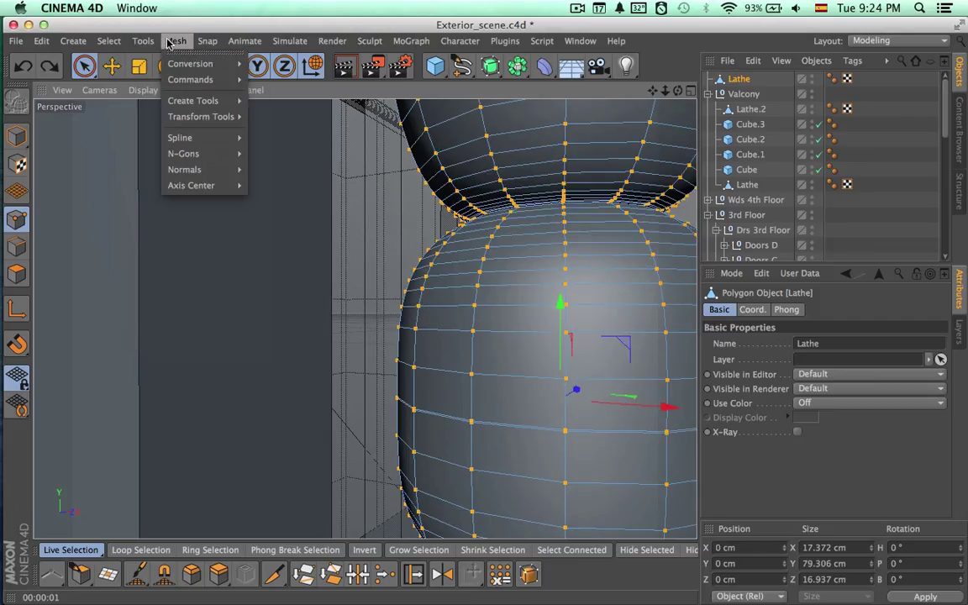
pyautogui.moveTo(205, 42)
pyautogui.moveTo(148, 47)
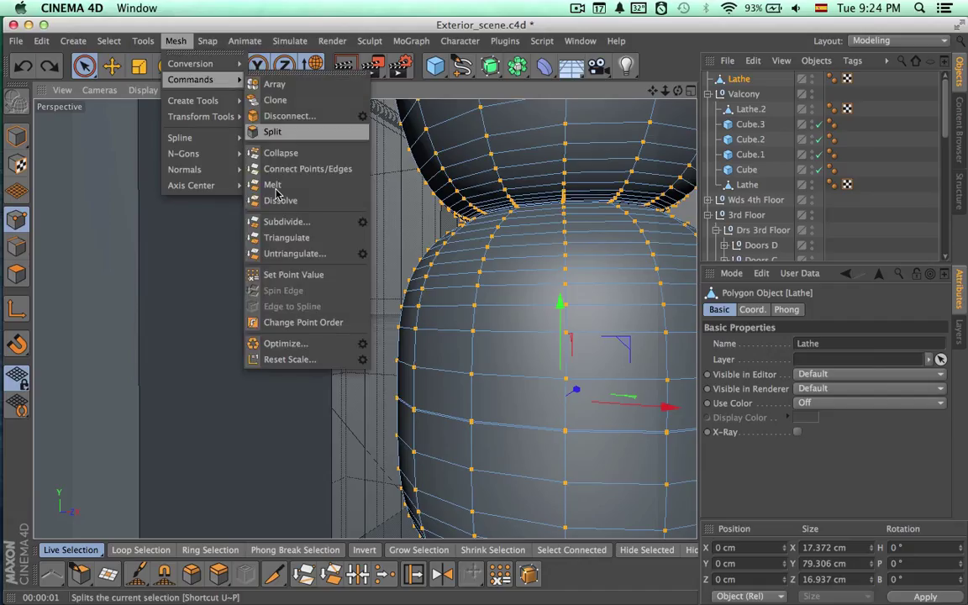
pyautogui.click(359, 342)
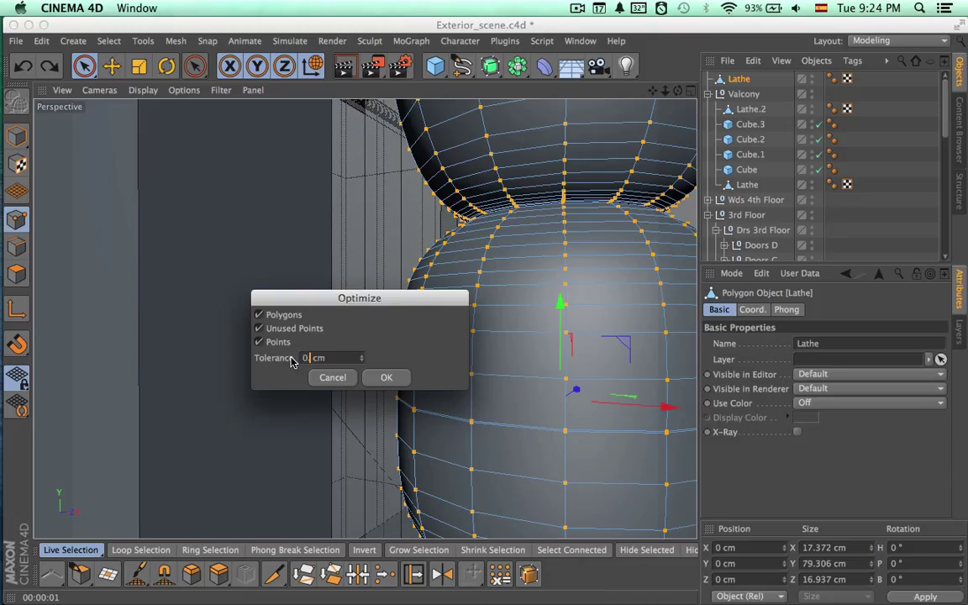
pyautogui.press('Return')
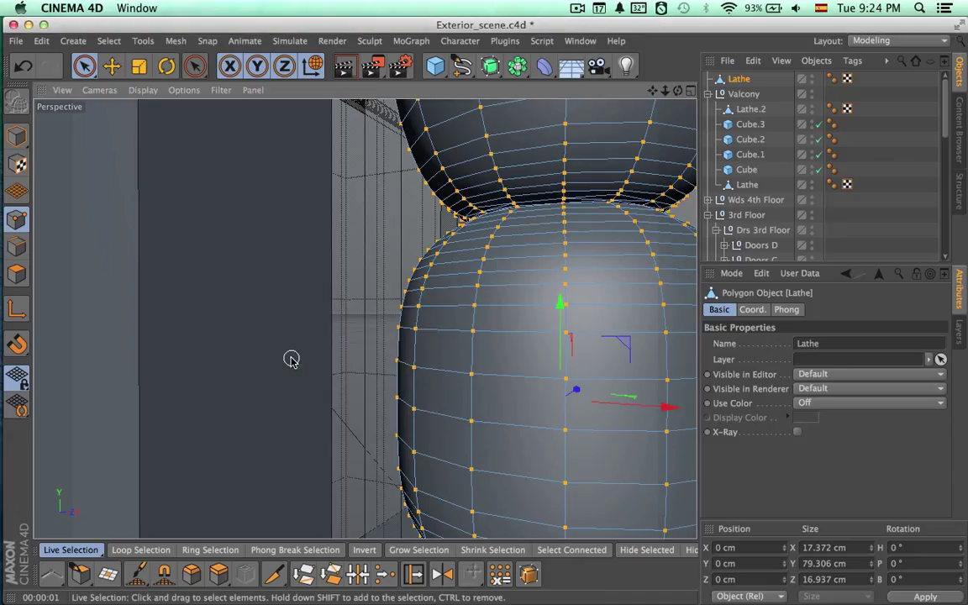
pyautogui.press('super+z')
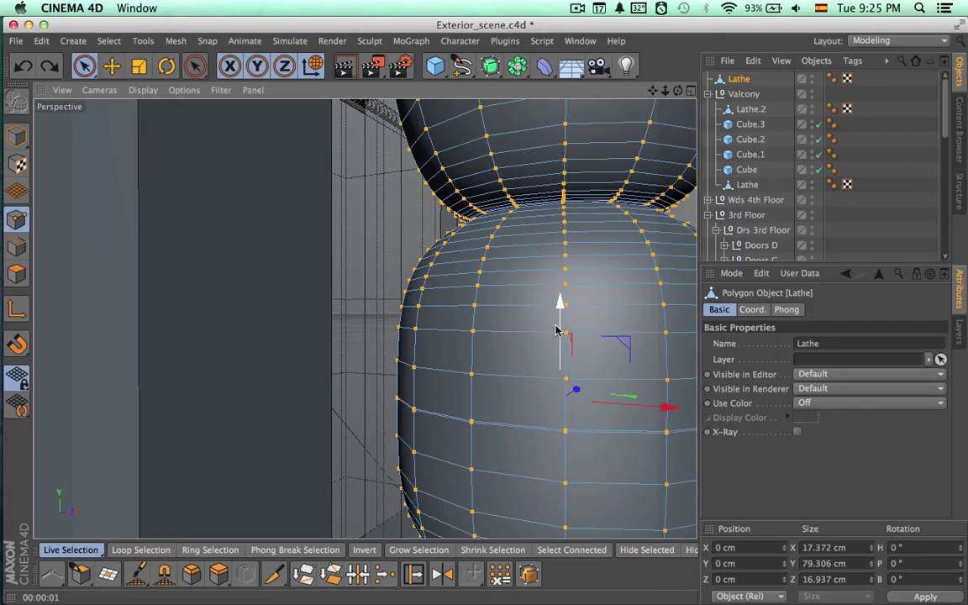
# Select only the doubled ring of points at the baluster's middle seam with Rectangle Selection in the front view.
pyautogui.keyDown('alt'); pyautogui.moveTo(554, 334); pyautogui.dragTo(545, 355); pyautogui.keyUp('alt')
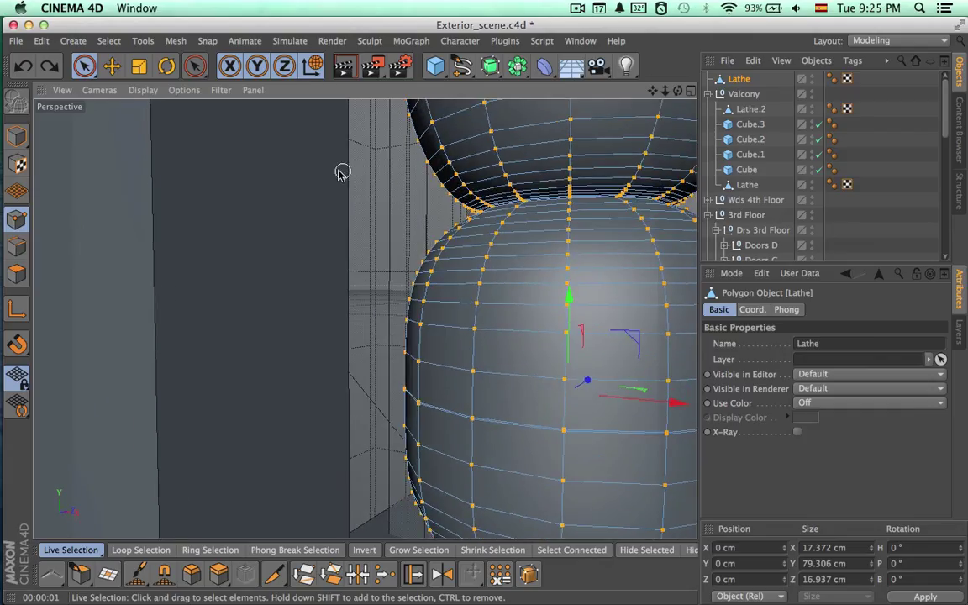
pyautogui.keyDown('alt'); pyautogui.moveTo(430, 374); pyautogui.dragTo(503, 372); pyautogui.keyUp('alt')
pyautogui.click(691, 91)
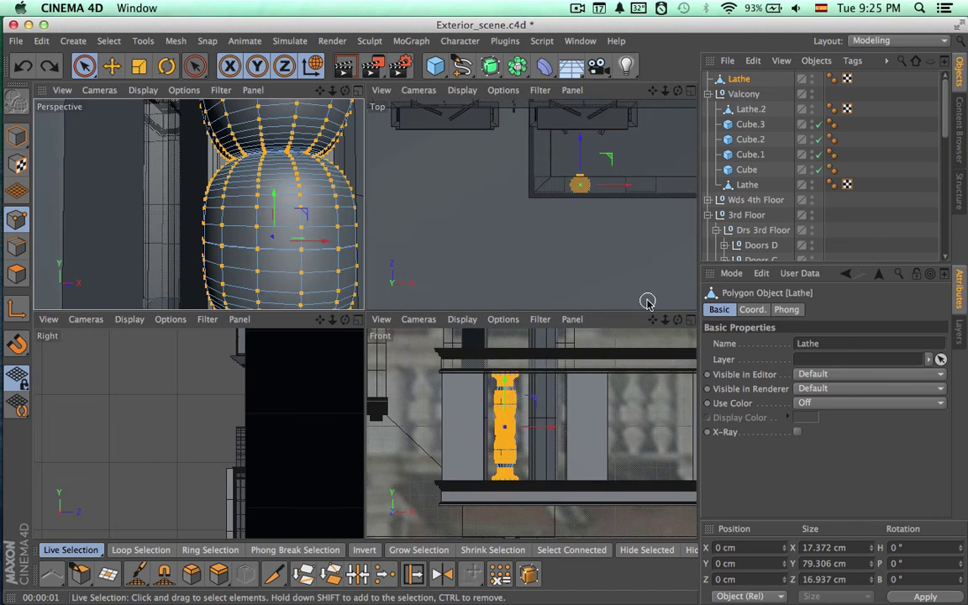
pyautogui.middleClick(494, 401)
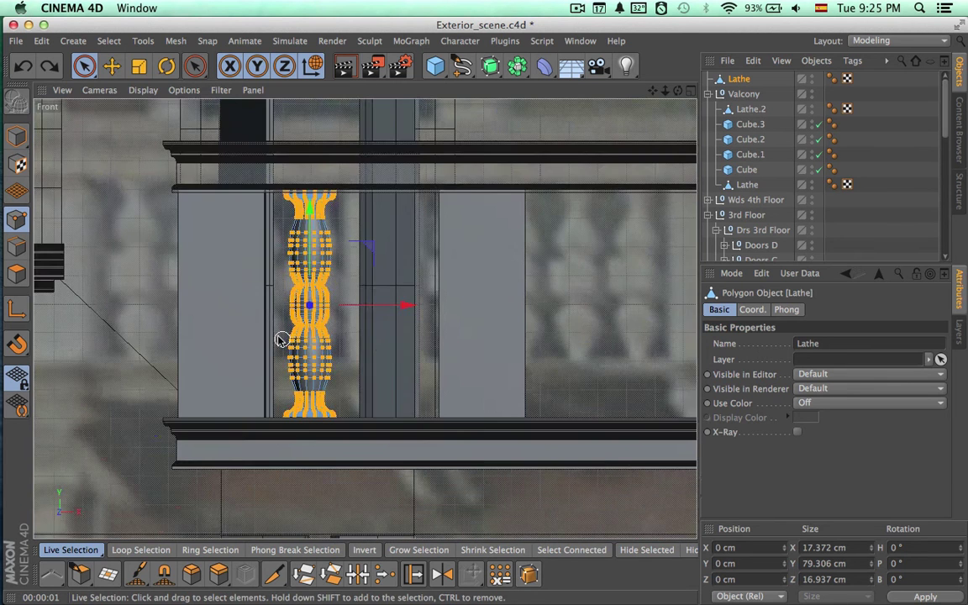
pyautogui.keyDown('alt'); pyautogui.moveTo(251, 326); pyautogui.dragTo(452, 297, button='right'); pyautogui.keyUp('alt')
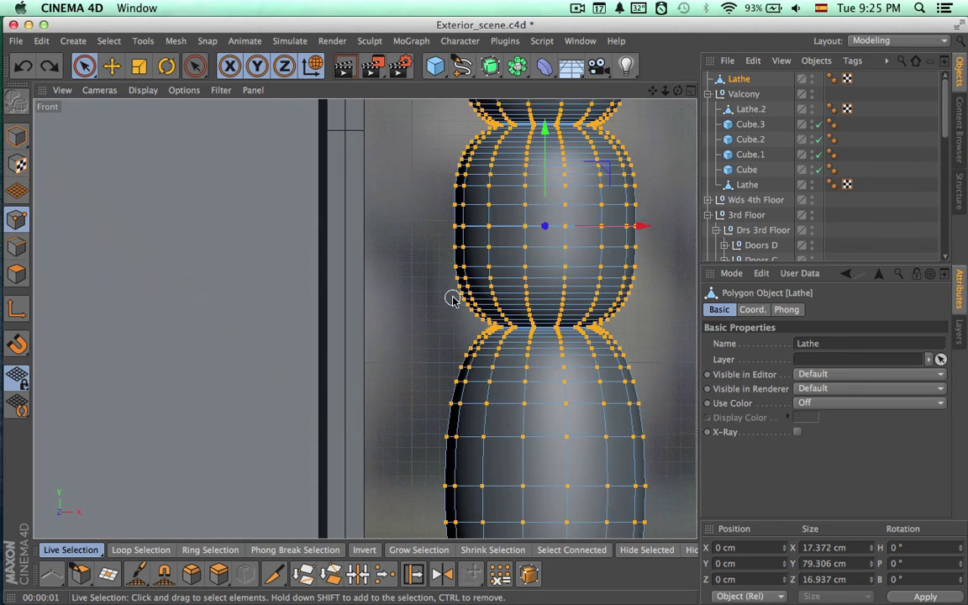
pyautogui.keyDown('alt'); pyautogui.moveTo(452, 299); pyautogui.dragTo(323, 307, button='middle'); pyautogui.keyUp('alt')
pyautogui.click(194, 65)
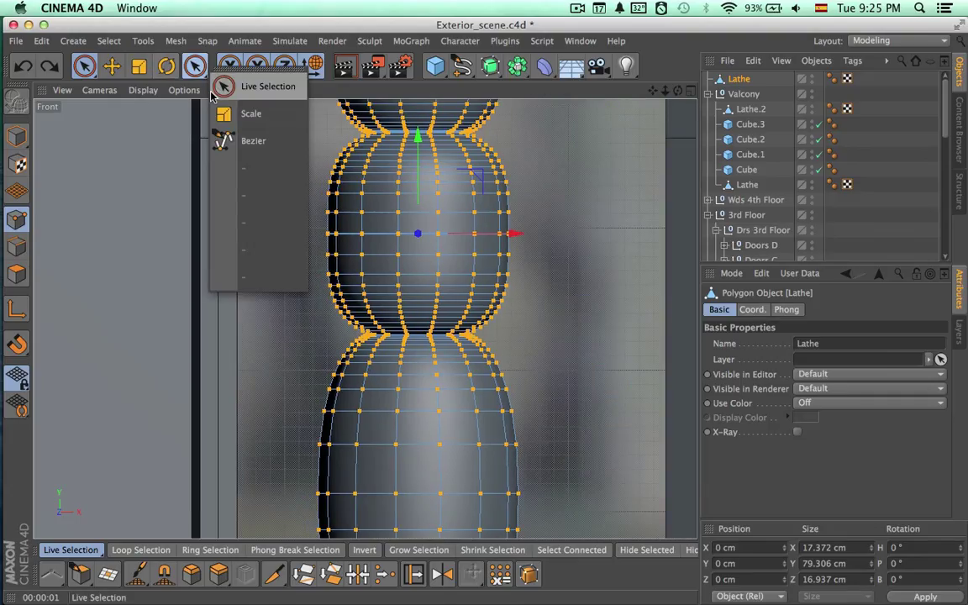
pyautogui.click(85, 67)
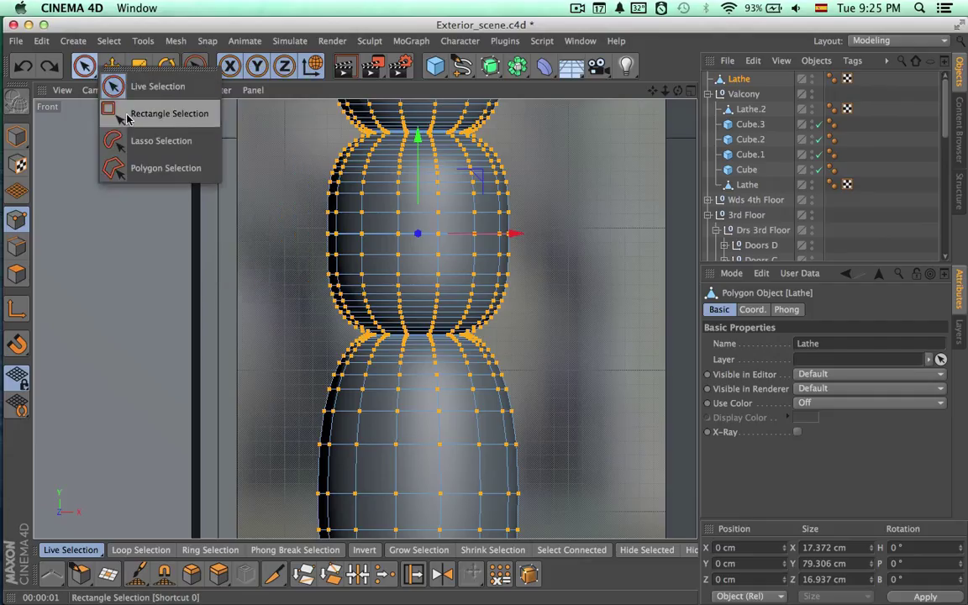
pyautogui.click(126, 118)
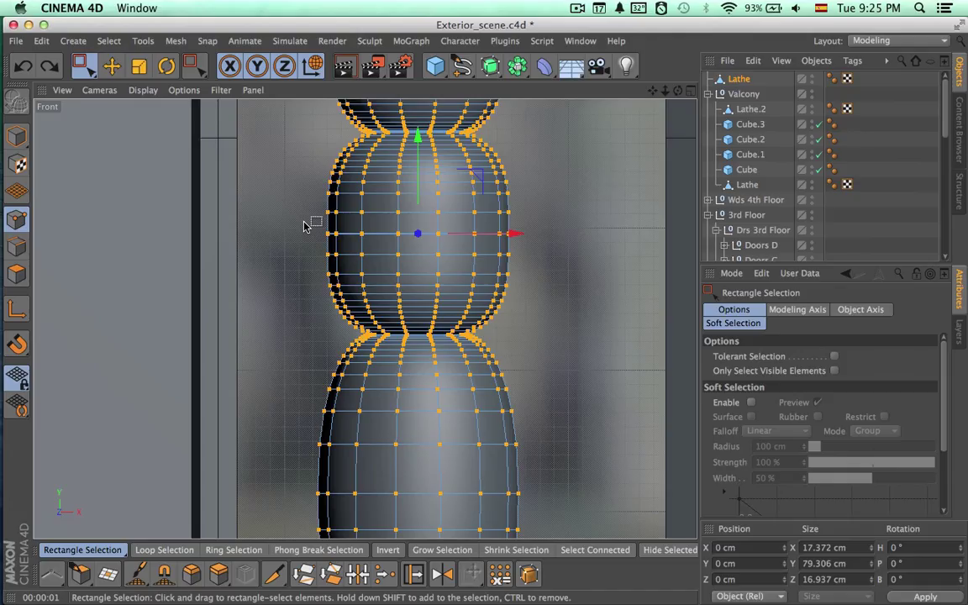
pyautogui.moveTo(304, 221); pyautogui.dragTo(542, 252)
# Optimize the selected middle seam points with a 0.2 cm tolerance.
pyautogui.click(690, 91)
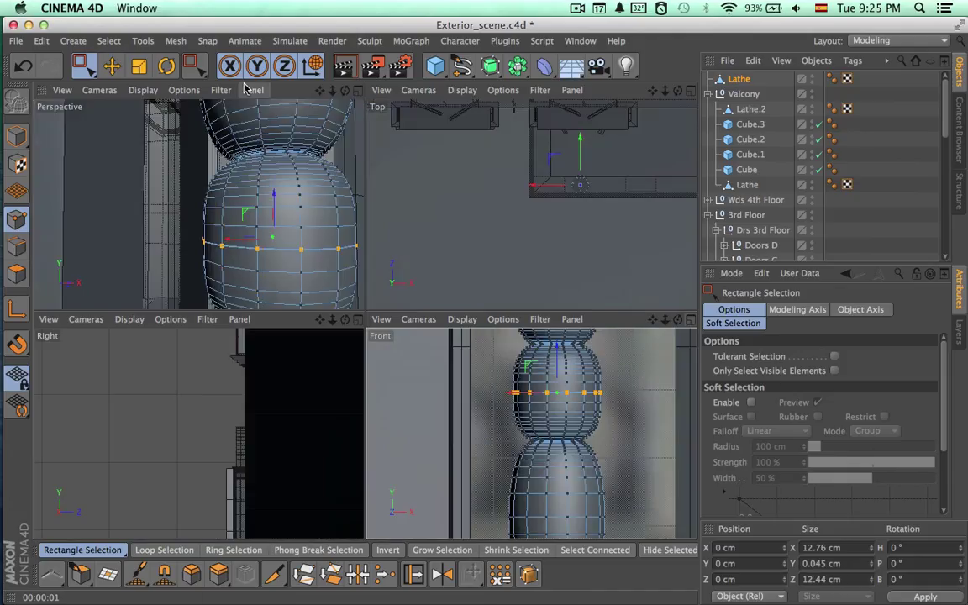
pyautogui.click(356, 91)
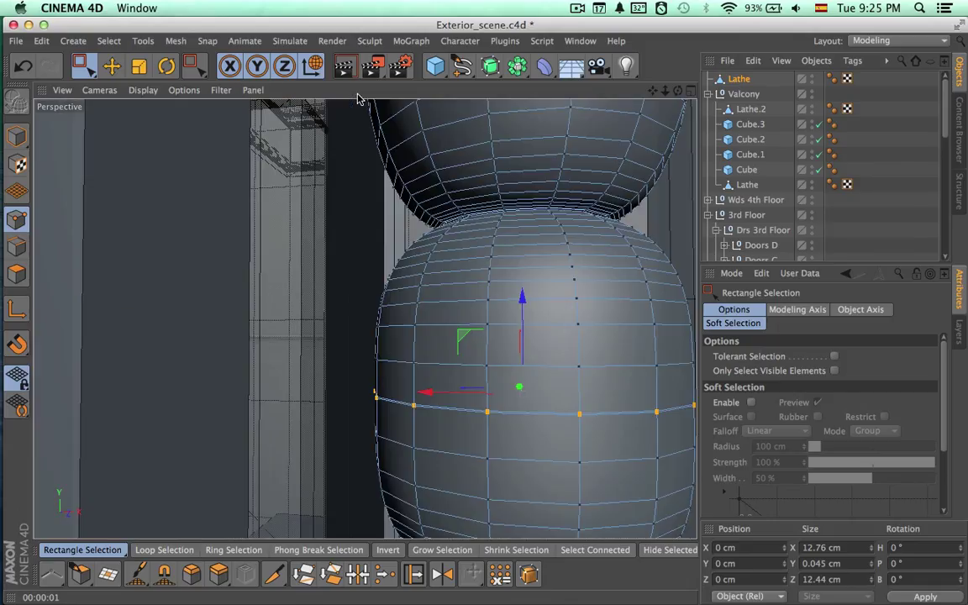
pyautogui.click(179, 41)
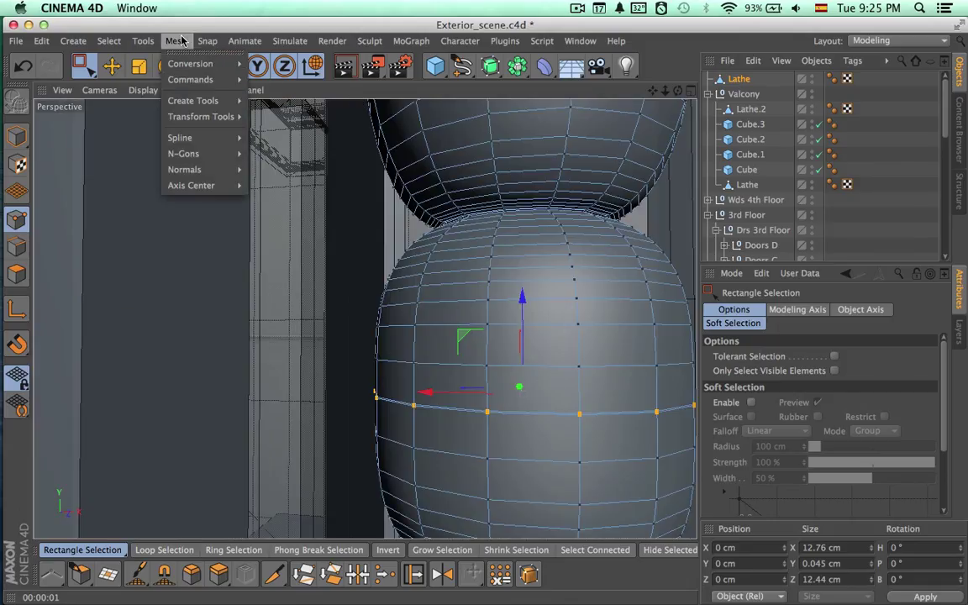
pyautogui.moveTo(186, 85)
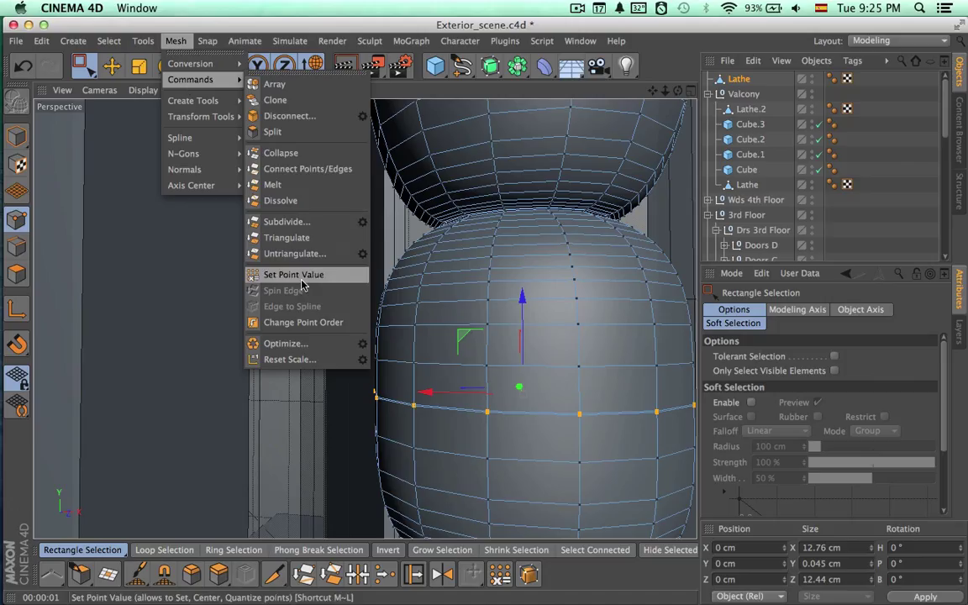
pyautogui.click(360, 344)
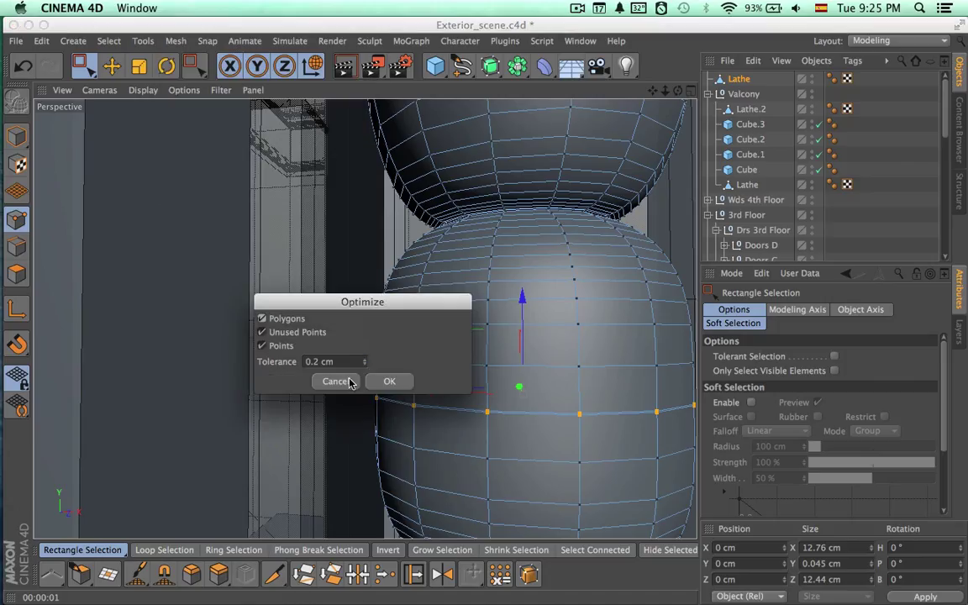
pyautogui.click(388, 383)
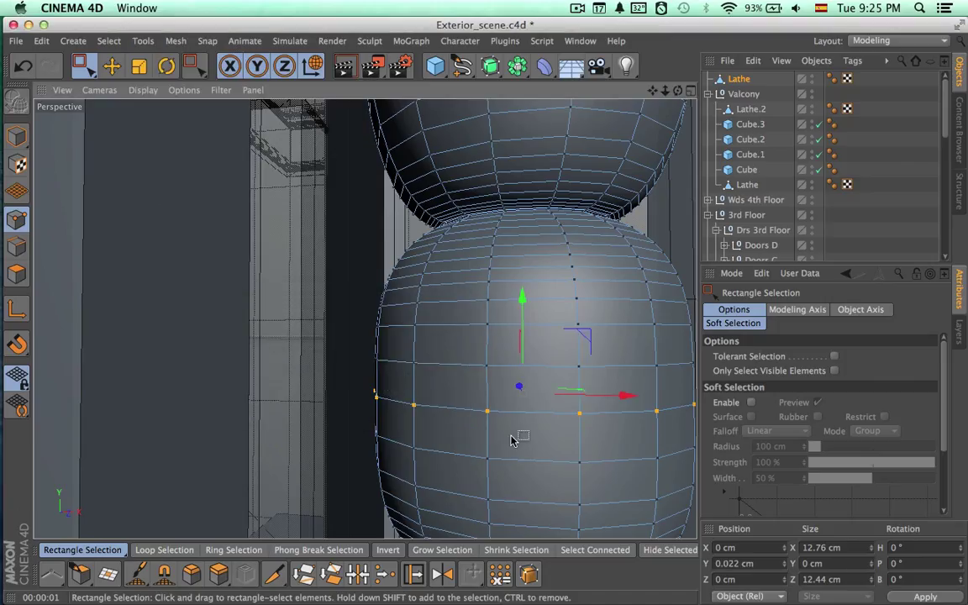
# Switch to Polygon mode and select a patch of polygons across the baluster's middle seam with Live Selection.
pyautogui.keyDown('alt'); pyautogui.moveTo(533, 441); pyautogui.dragTo(558, 425); pyautogui.keyUp('alt')
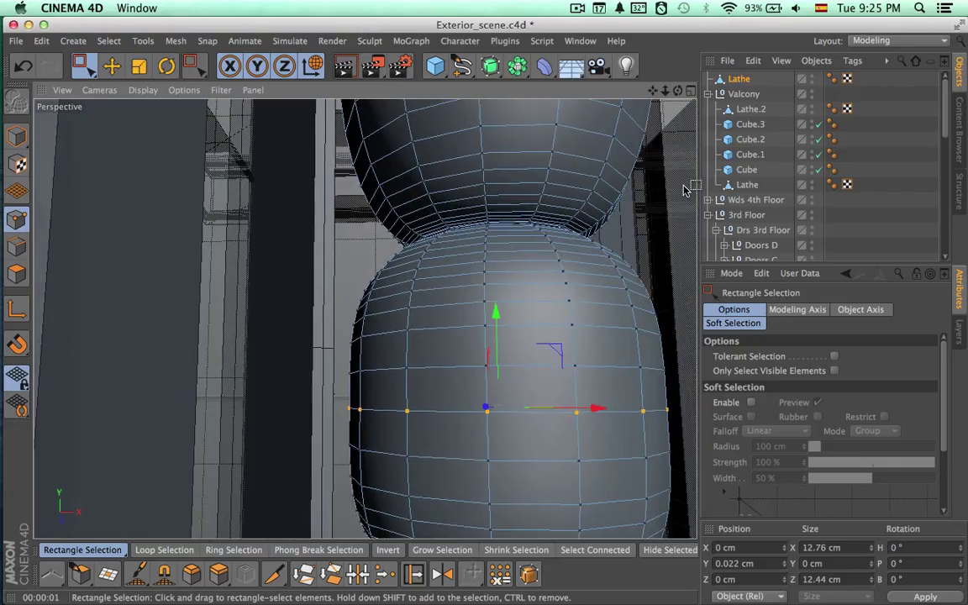
pyautogui.click(17, 273)
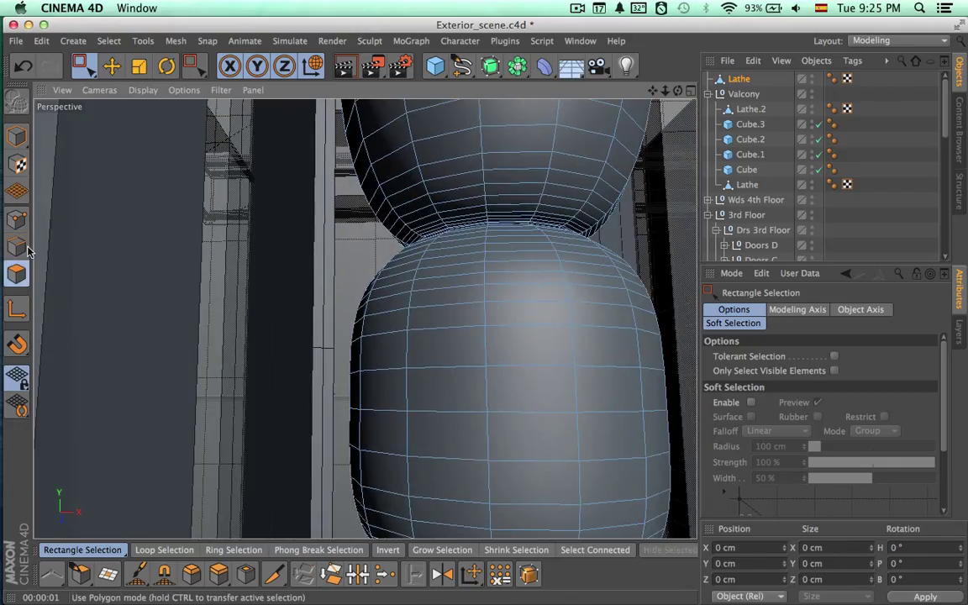
pyautogui.click(82, 64)
pyautogui.click(115, 85)
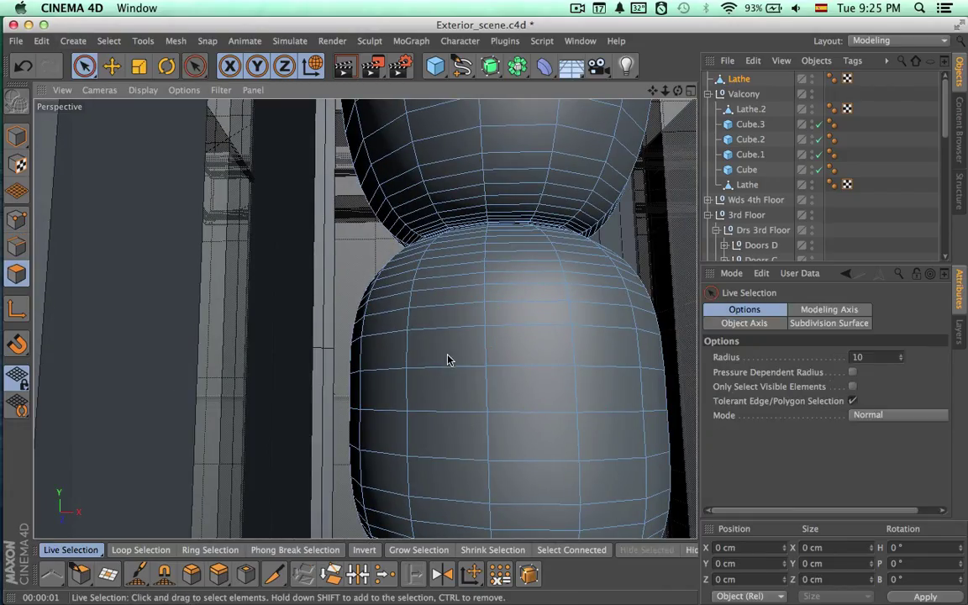
pyautogui.moveTo(447, 356)
pyautogui.mouseDown()
pyautogui.moveTo(449, 427)
pyautogui.moveTo(520, 447)
pyautogui.mouseUp()
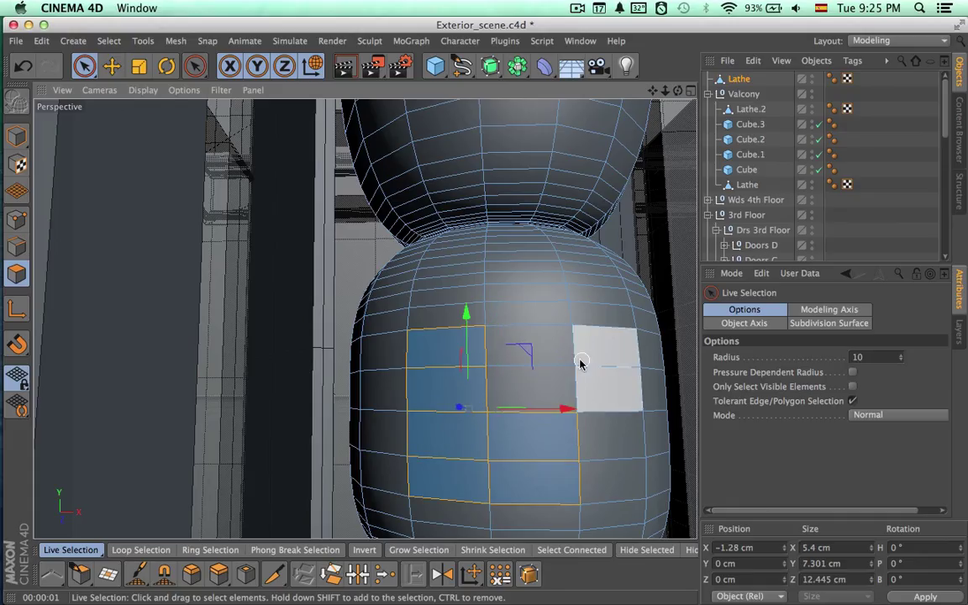
# Select all of the baluster's polygons and reverse their normals.
pyautogui.moveTo(577, 372)
pyautogui.keyDown('alt'); pyautogui.mouseDown()
pyautogui.moveTo(487, 382)
pyautogui.moveTo(560, 380)
pyautogui.moveTo(571, 347)
pyautogui.moveTo(549, 339)
pyautogui.moveTo(553, 406)
pyautogui.mouseUp(); pyautogui.keyUp('alt')
pyautogui.press('super+a')
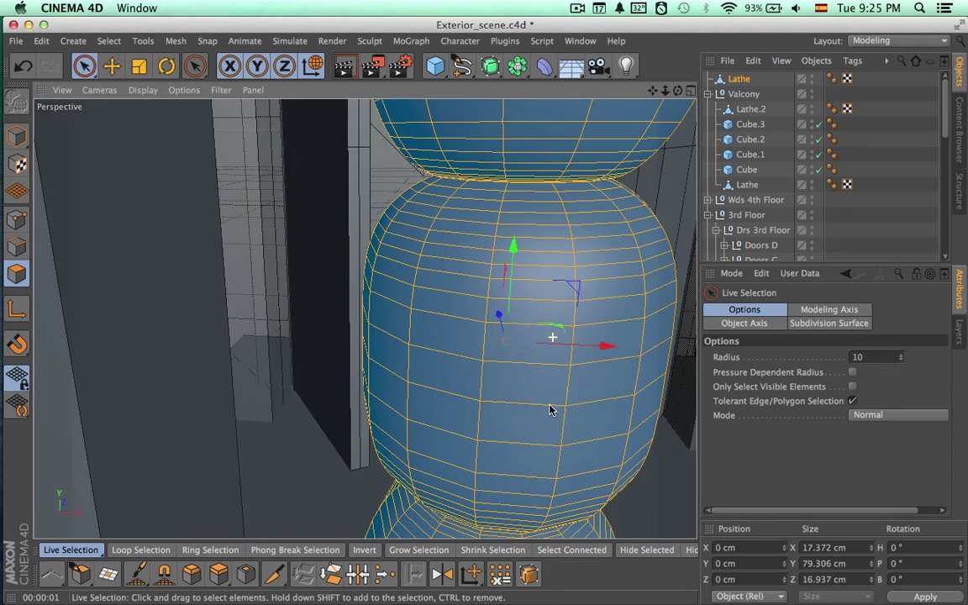
pyautogui.keyDown('alt'); pyautogui.moveTo(577, 324); pyautogui.dragTo(384, 320, button='right'); pyautogui.keyUp('alt')
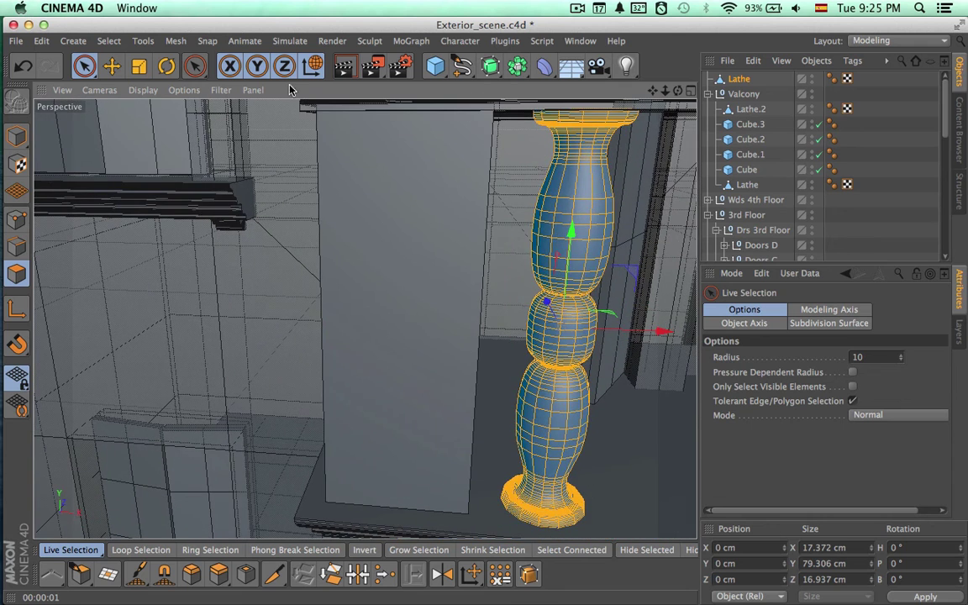
pyautogui.click(176, 40)
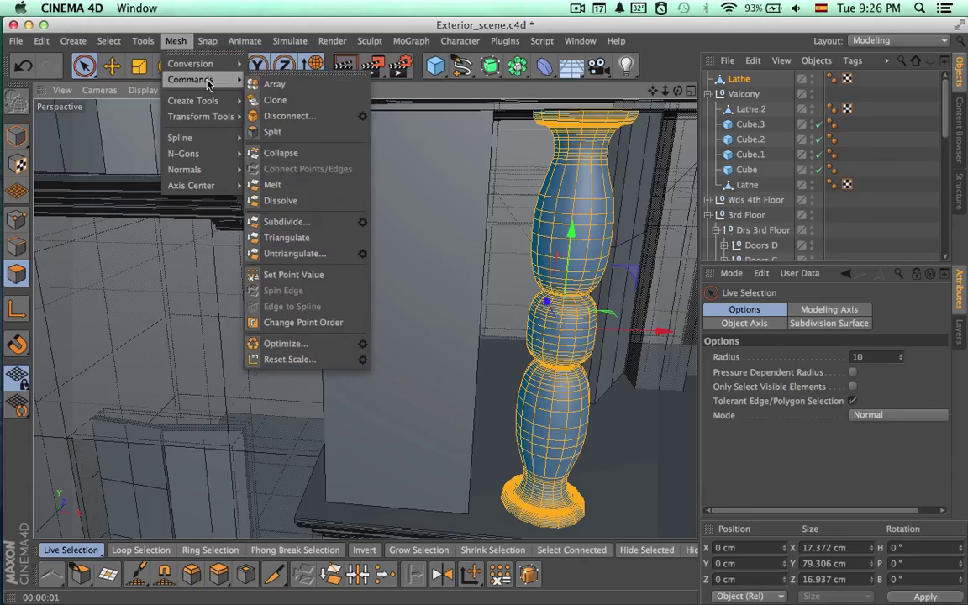
pyautogui.moveTo(215, 169)
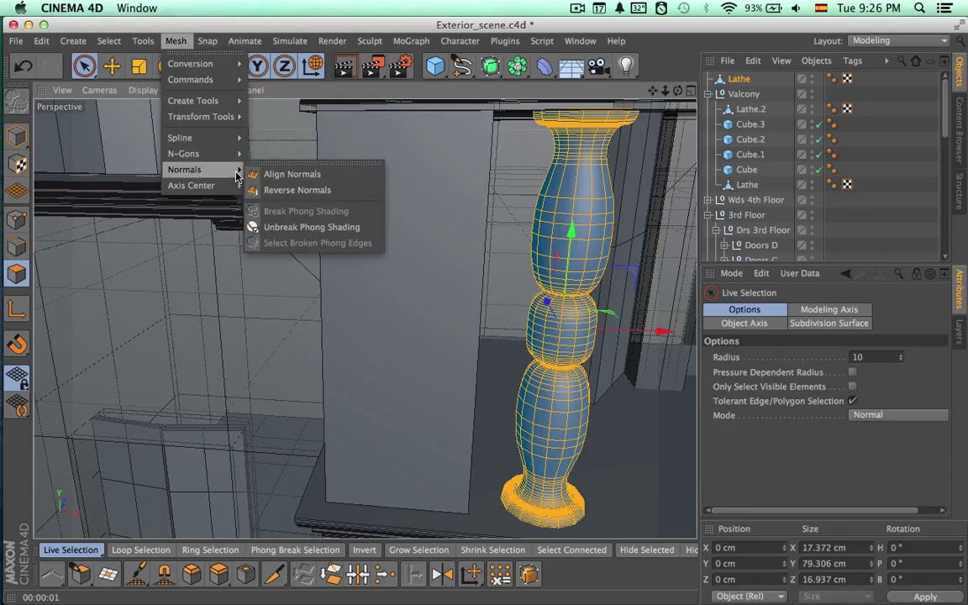
pyautogui.click(286, 191)
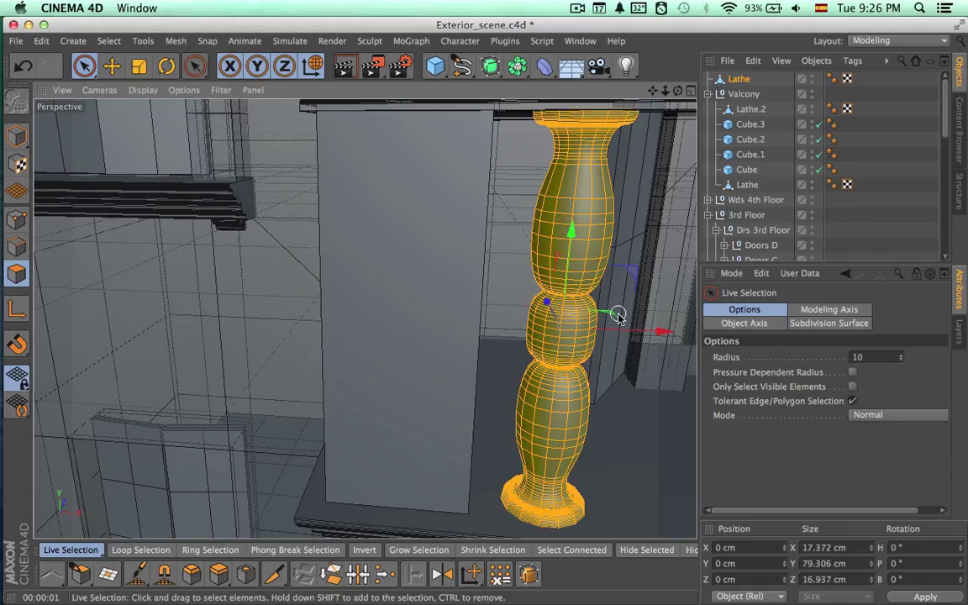
# Check the normals of the balcony's upper railing by selecting some of its polygons for comparison, and reselect the baluster.
pyautogui.keyDown('alt'); pyautogui.moveTo(621, 320); pyautogui.dragTo(614, 351); pyautogui.keyUp('alt')
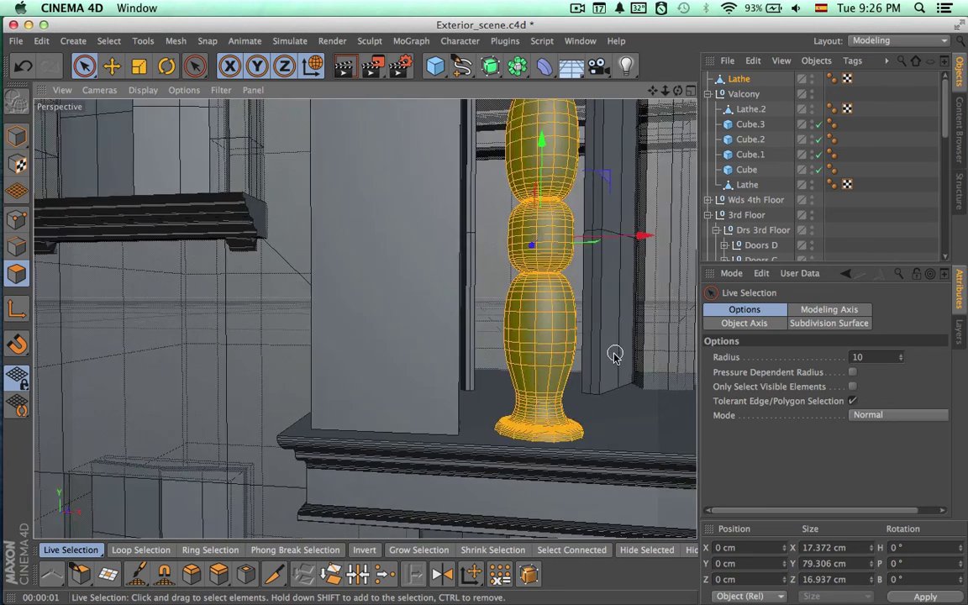
pyautogui.keyDown('alt'); pyautogui.moveTo(614, 352); pyautogui.dragTo(485, 364, button='middle'); pyautogui.keyUp('alt')
pyautogui.keyDown('alt'); pyautogui.moveTo(515, 357); pyautogui.dragTo(393, 339, button='right'); pyautogui.keyUp('alt')
pyautogui.keyDown('alt'); pyautogui.moveTo(451, 350); pyautogui.dragTo(386, 327, button='right'); pyautogui.keyUp('alt')
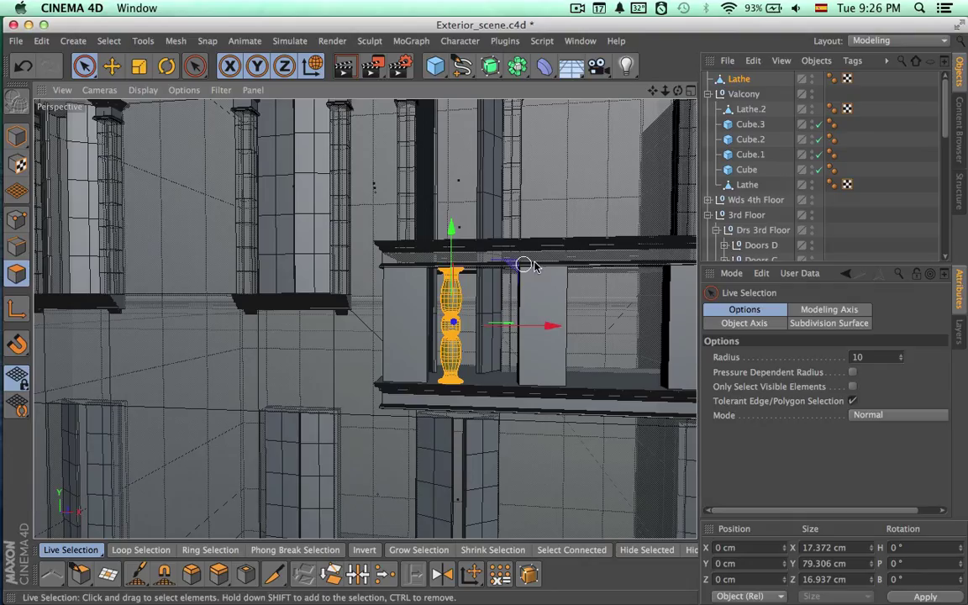
pyautogui.click(745, 110)
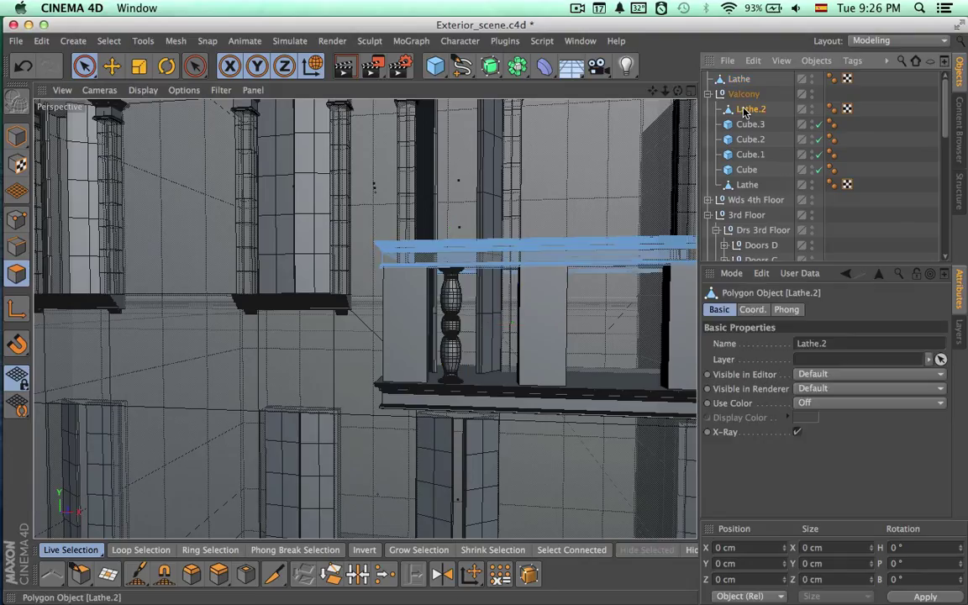
pyautogui.click(601, 242)
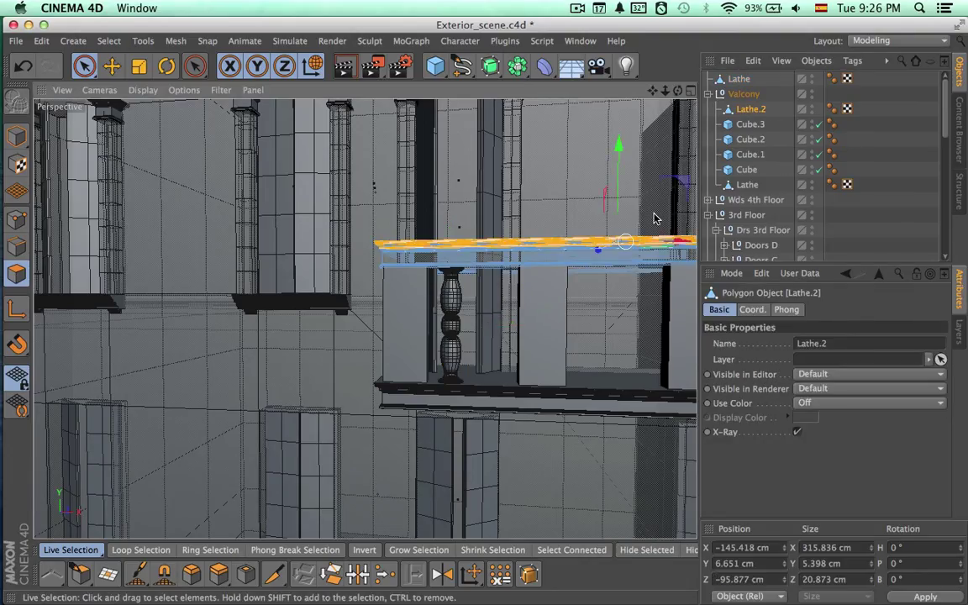
pyautogui.click(738, 82)
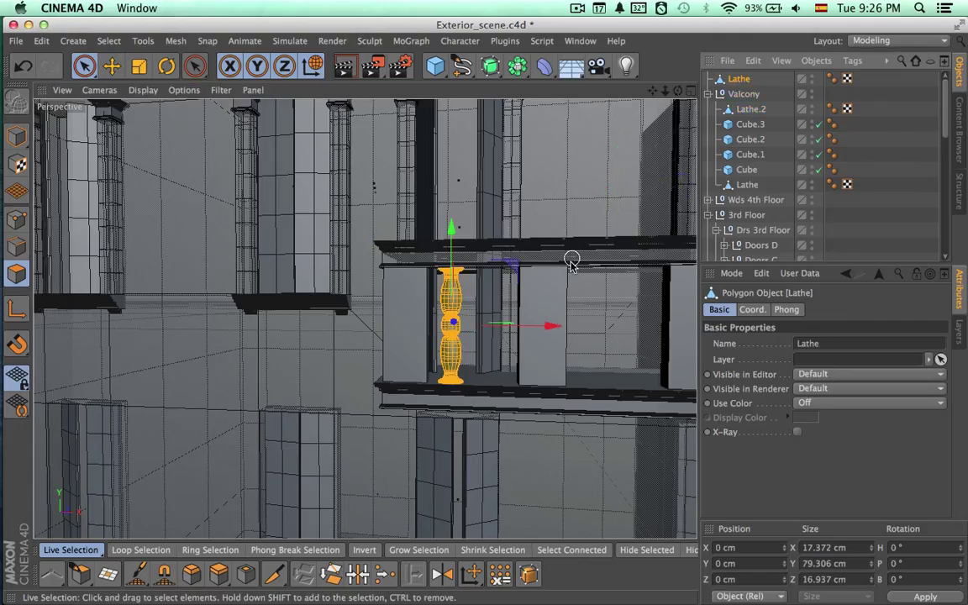
pyautogui.keyDown('alt'); pyautogui.moveTo(570, 262); pyautogui.dragTo(606, 164); pyautogui.keyUp('alt')
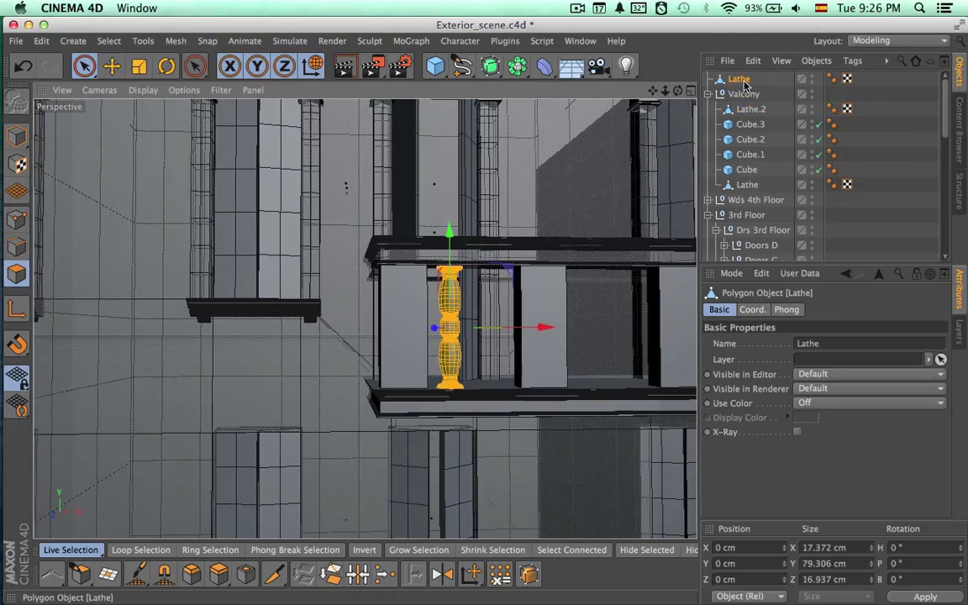
# Switch to Model mode and duplicate the baluster object.
pyautogui.click(18, 137)
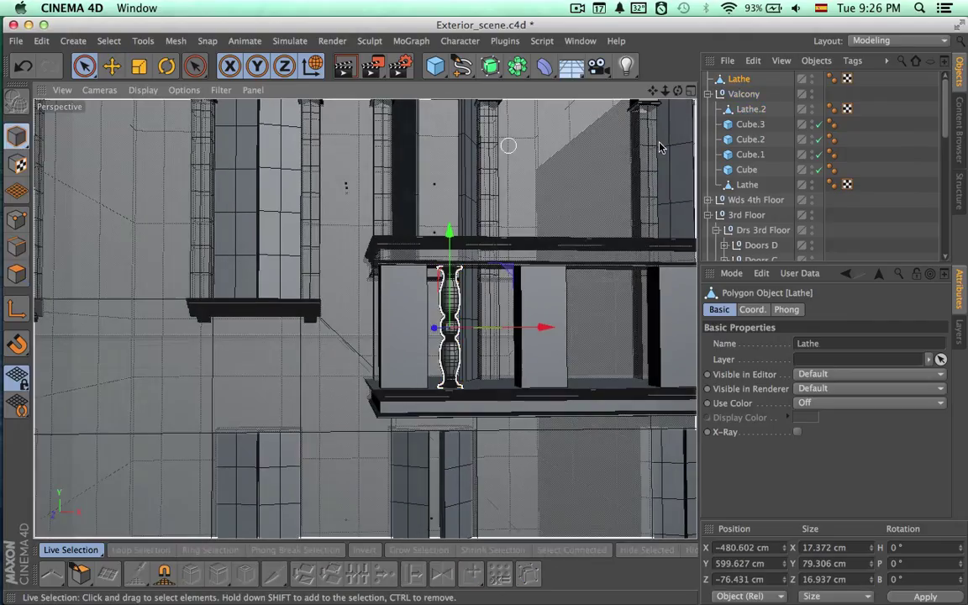
pyautogui.press('super+c')
pyautogui.press('super+v')
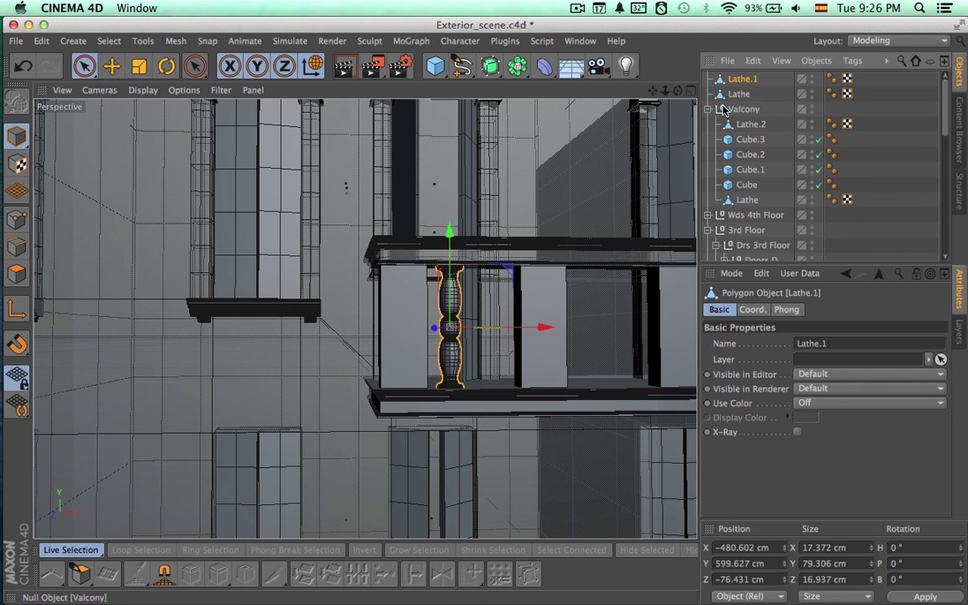
# Move the duplicate baluster along the positive X axis in the front view so that it stands beside the original.
pyautogui.click(678, 90)
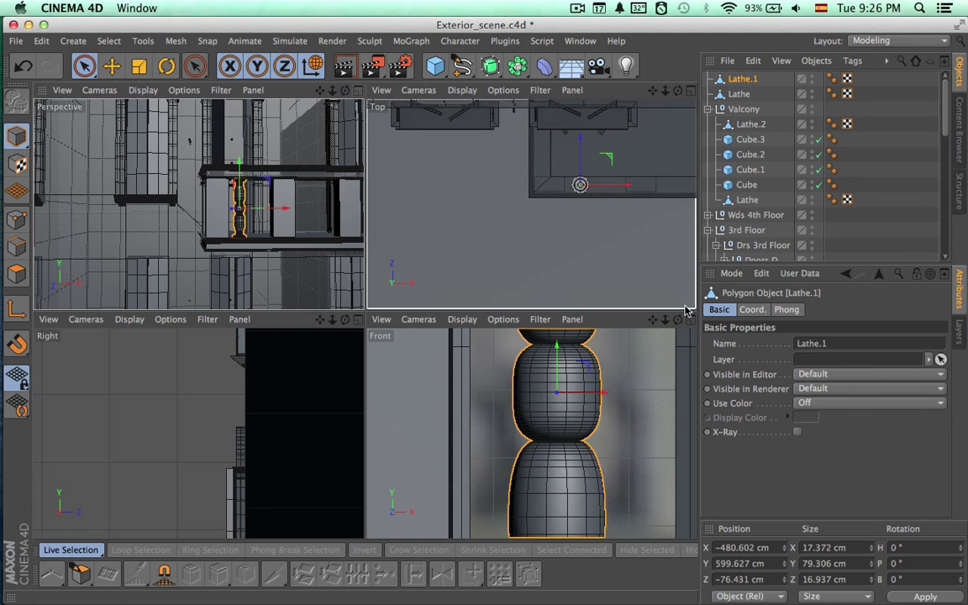
pyautogui.click(690, 319)
pyautogui.keyDown('alt'); pyautogui.moveTo(601, 365); pyautogui.dragTo(550, 401, button='middle'); pyautogui.keyUp('alt')
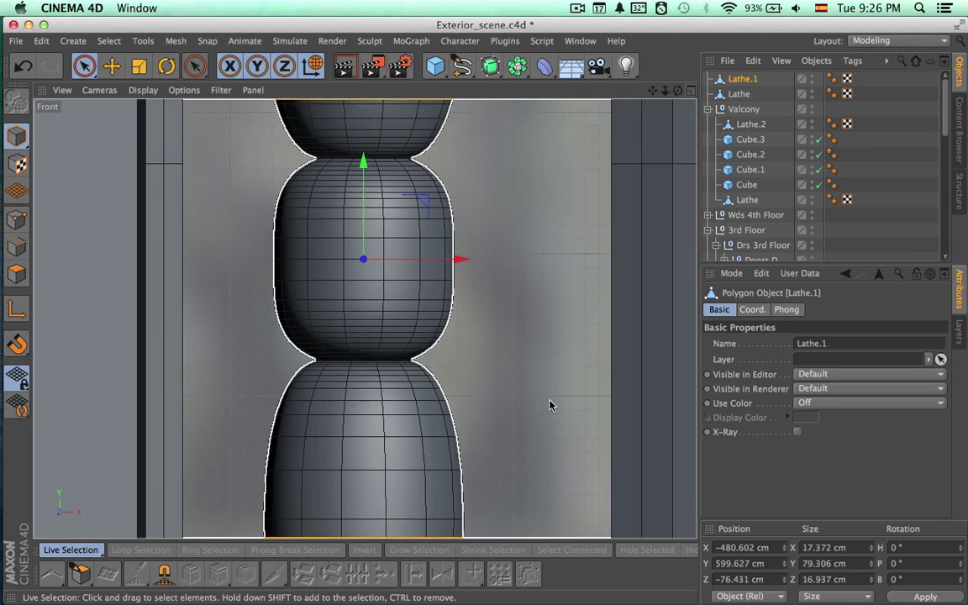
pyautogui.scroll(-5, 504, 402)
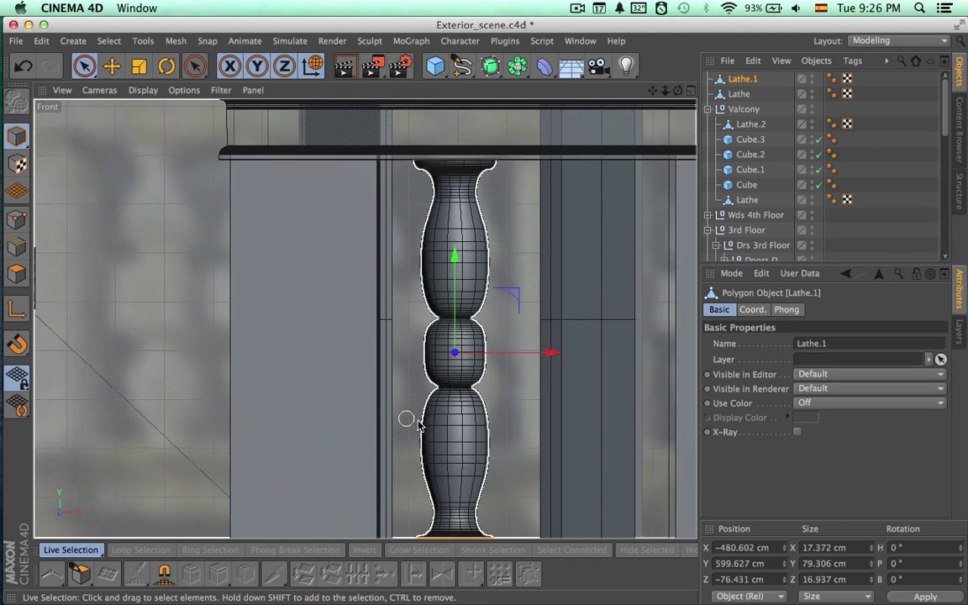
pyautogui.keyDown('alt'); pyautogui.moveTo(418, 420); pyautogui.dragTo(321, 359, button='middle'); pyautogui.keyUp('alt')
pyautogui.keyDown('alt'); pyautogui.moveTo(434, 382); pyautogui.dragTo(385, 441, button='middle'); pyautogui.keyUp('alt')
pyautogui.scroll(-3, 440, 423)
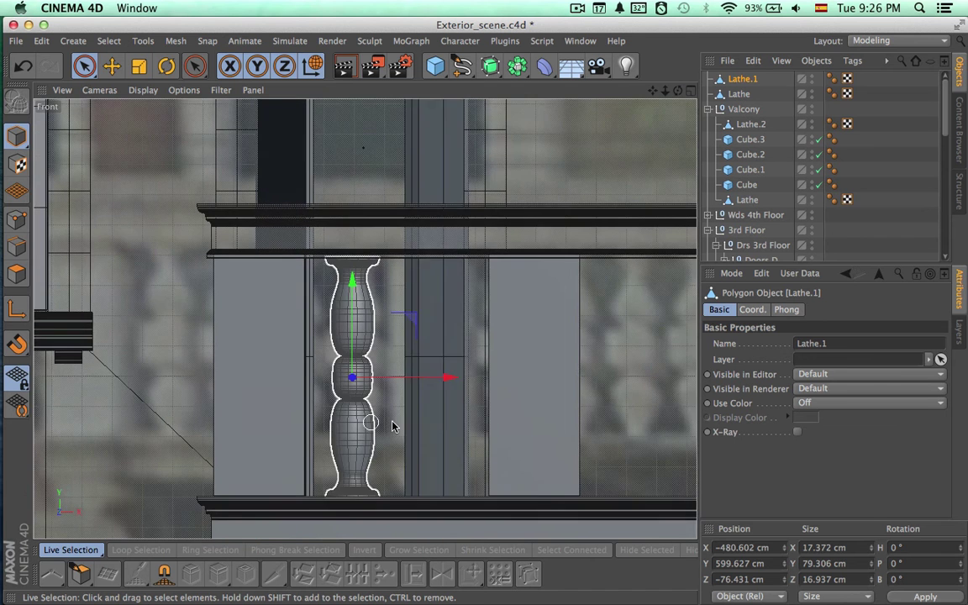
pyautogui.keyDown('alt'); pyautogui.moveTo(425, 413); pyautogui.dragTo(374, 420, button='middle'); pyautogui.keyUp('alt')
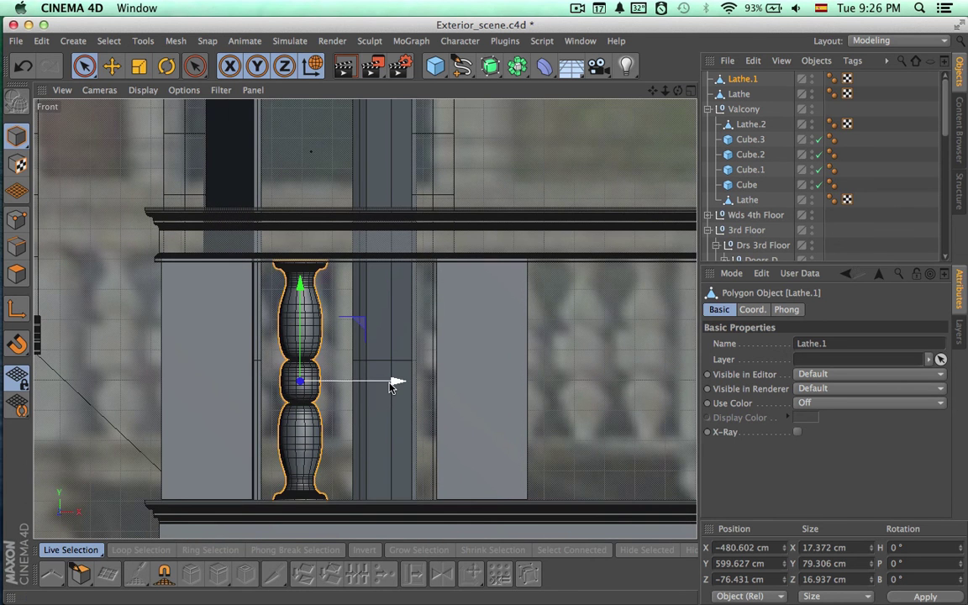
pyautogui.moveTo(390, 385); pyautogui.dragTo(481, 382)
# Even out the pair between the first two posts, placing the original baluster at X -479.602 cm and its copy at X -452.603 cm.
pyautogui.click(739, 93)
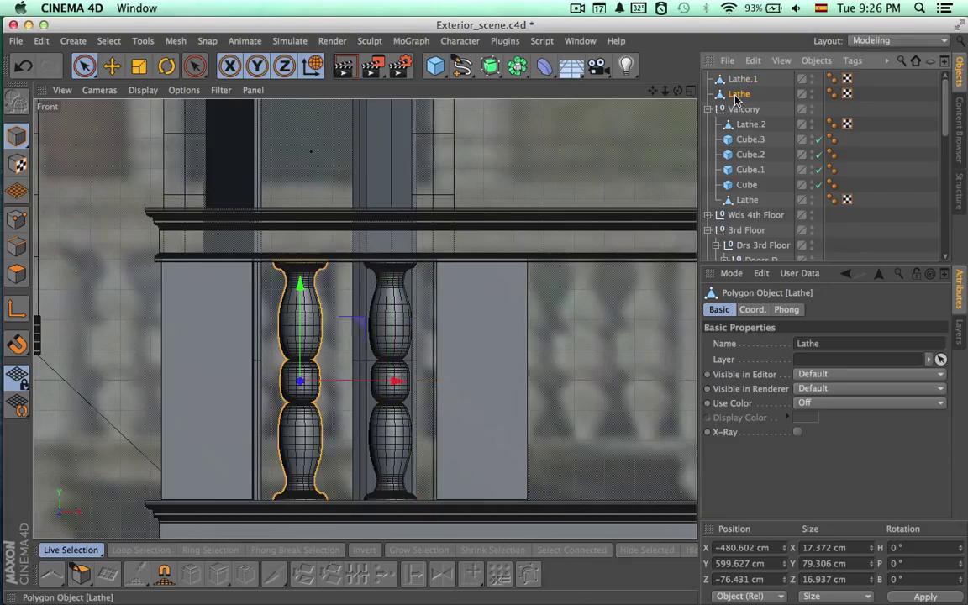
pyautogui.moveTo(373, 385); pyautogui.dragTo(350, 386)
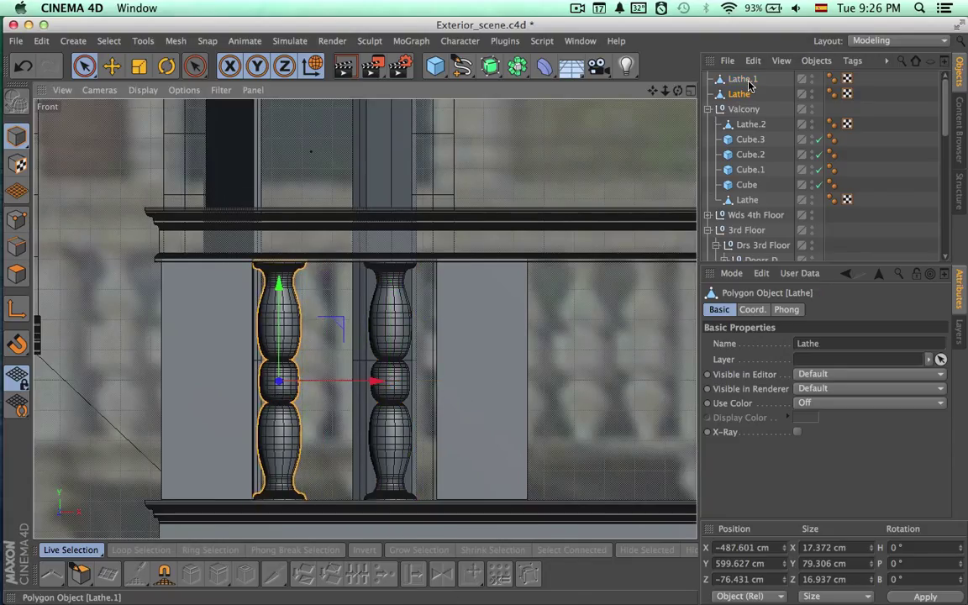
pyautogui.click(742, 79)
pyautogui.moveTo(471, 379)
pyautogui.mouseDown()
pyautogui.moveTo(498, 383)
pyautogui.moveTo(473, 383)
pyautogui.mouseUp()
pyautogui.click(738, 94)
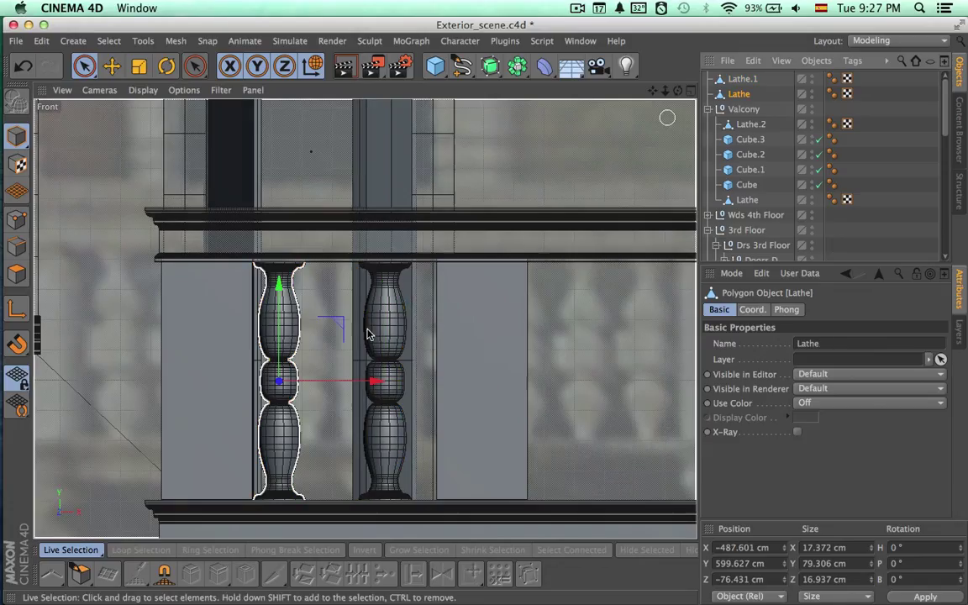
pyautogui.moveTo(370, 381); pyautogui.dragTo(388, 383)
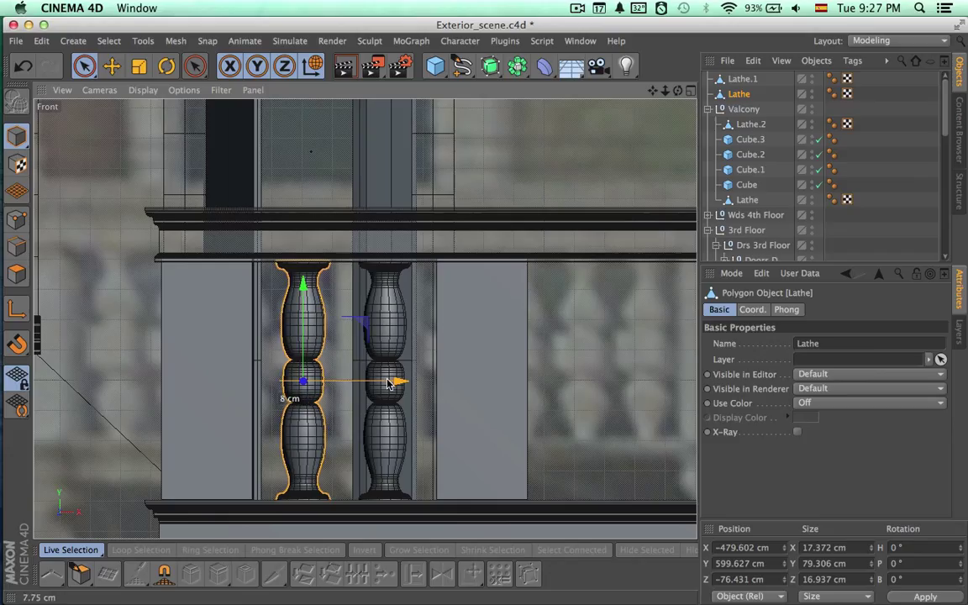
pyautogui.moveTo(389, 383); pyautogui.dragTo(389, 383)
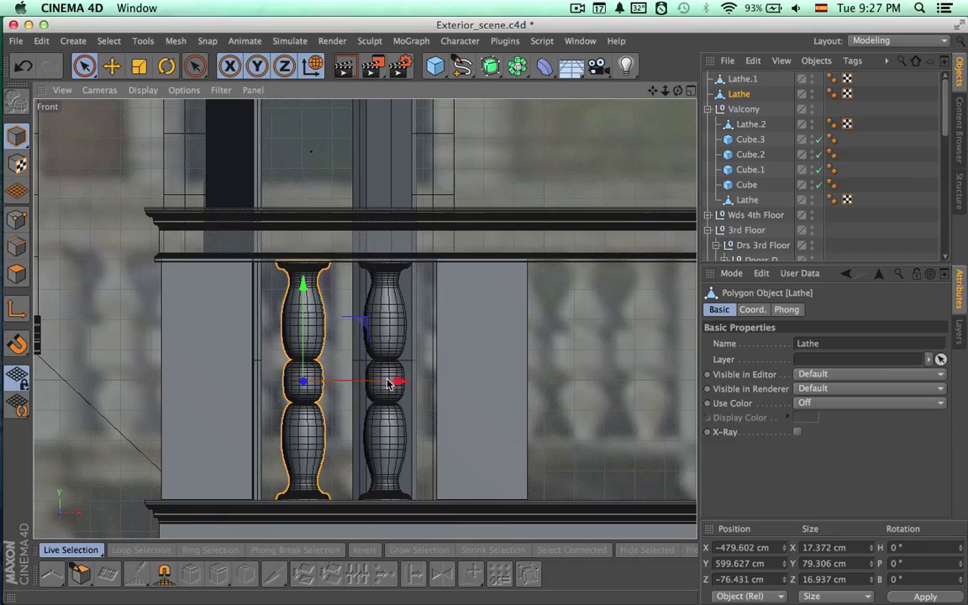
# Group the two balusters into a null object named A.
pyautogui.click(741, 78)
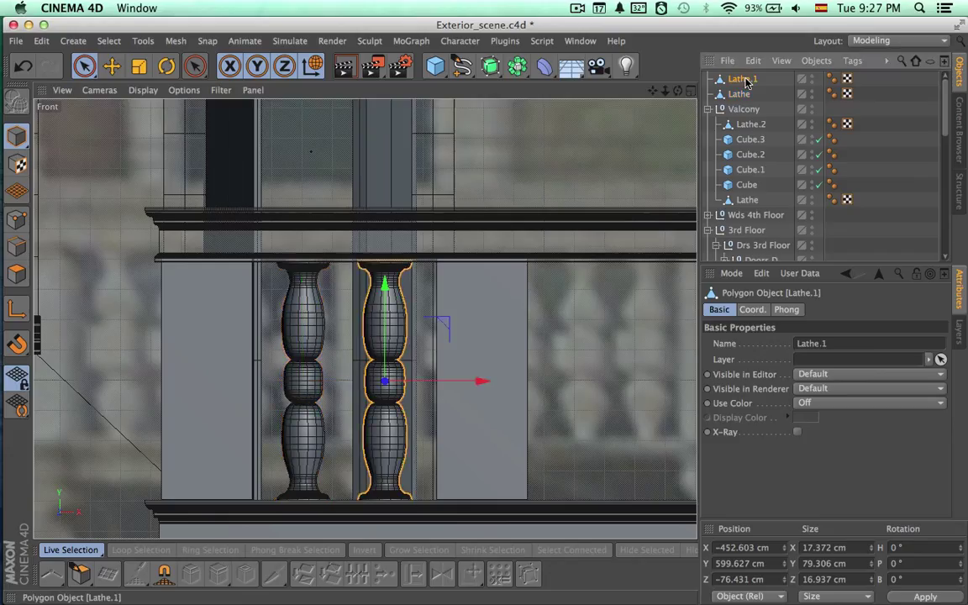
pyautogui.keyDown('ctrl'); pyautogui.click(740, 94); pyautogui.keyUp('ctrl')
pyautogui.press('F5')
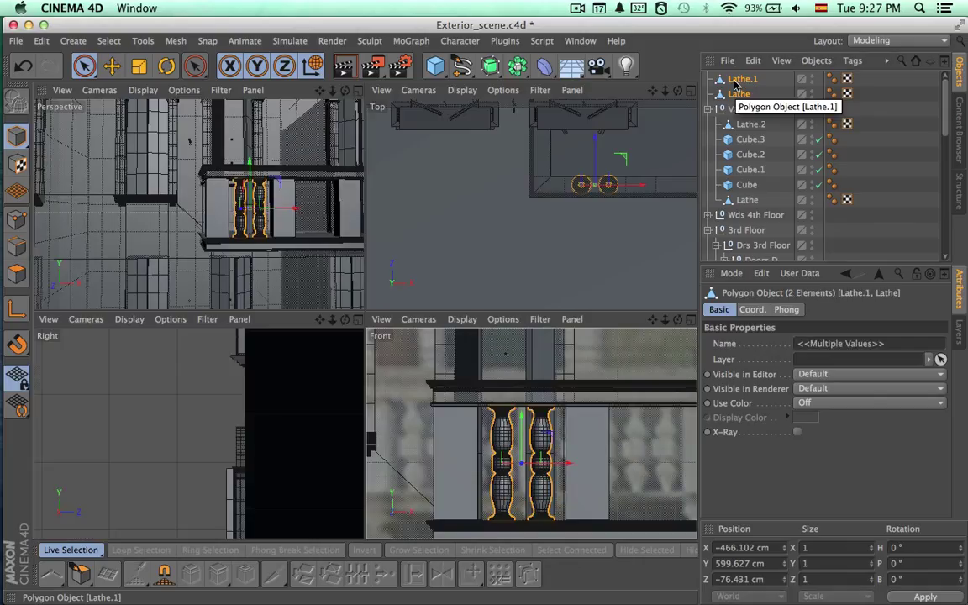
pyautogui.hotkey('alt', 'g')
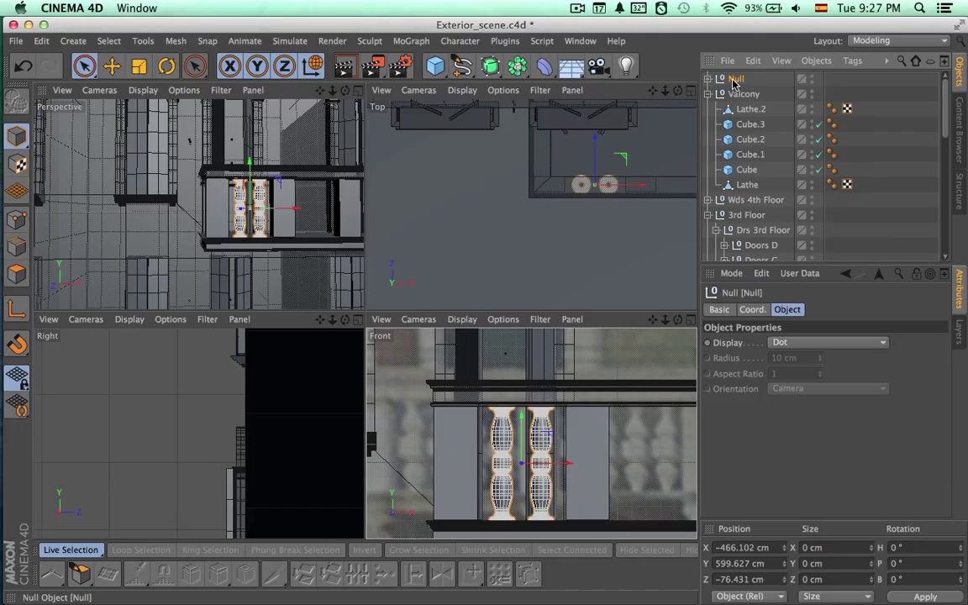
pyautogui.doubleClick(736, 79)
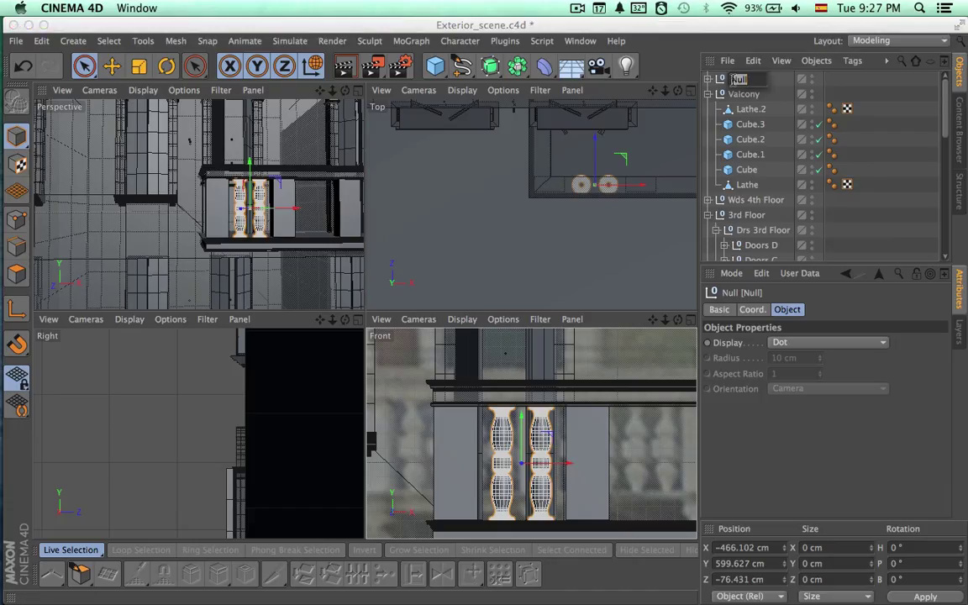
pyautogui.press('Return')
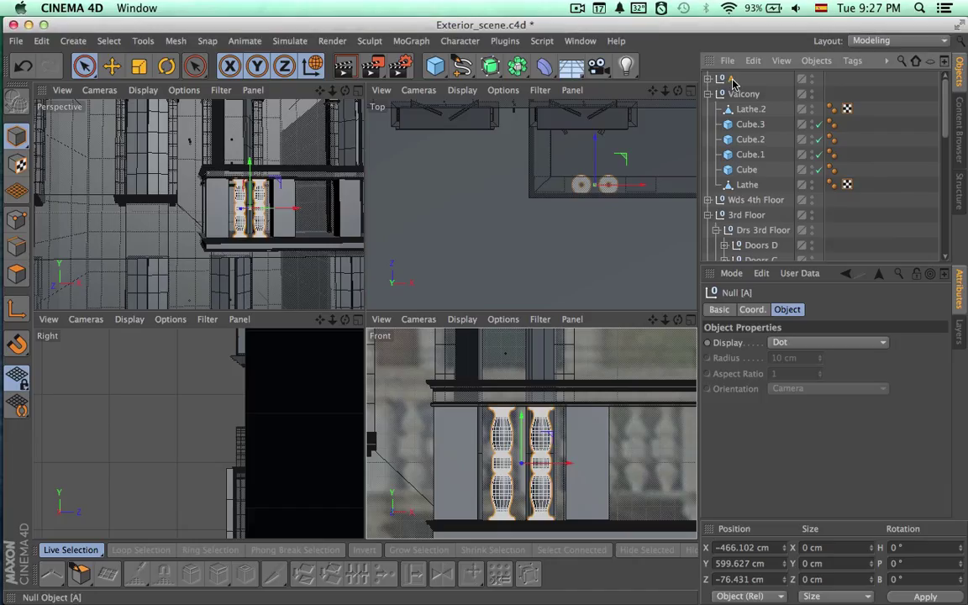
# Duplicate baluster group A and rename the copy B.
pyautogui.press('super+c')
pyautogui.press('super+v')
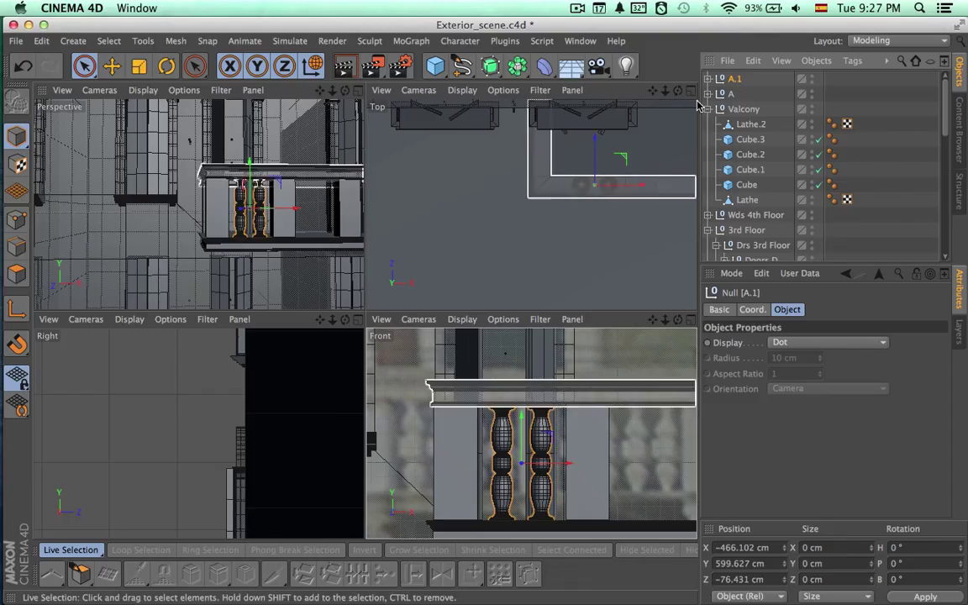
pyautogui.click(690, 93)
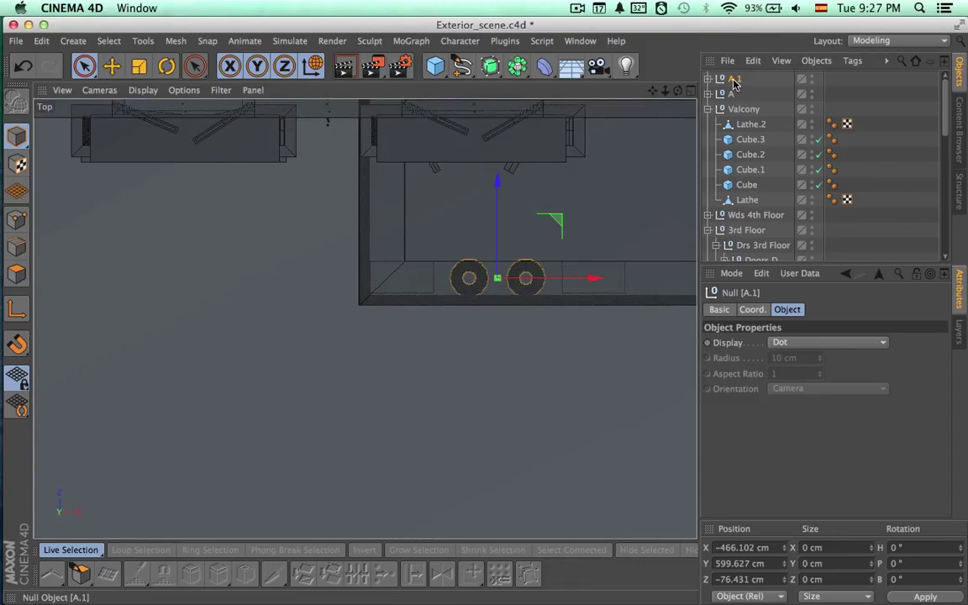
pyautogui.doubleClick(734, 80)
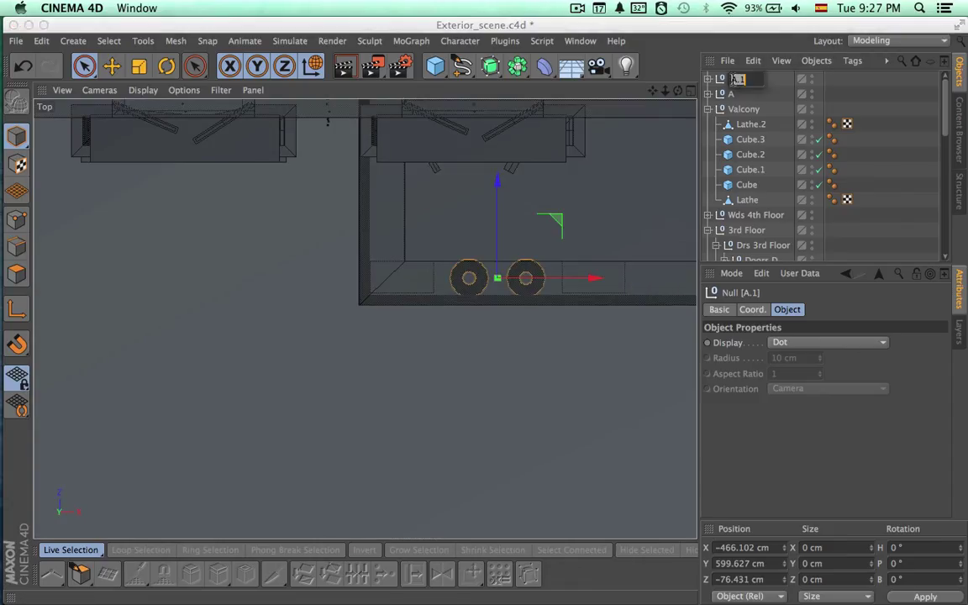
pyautogui.write('B')
pyautogui.press('Return')
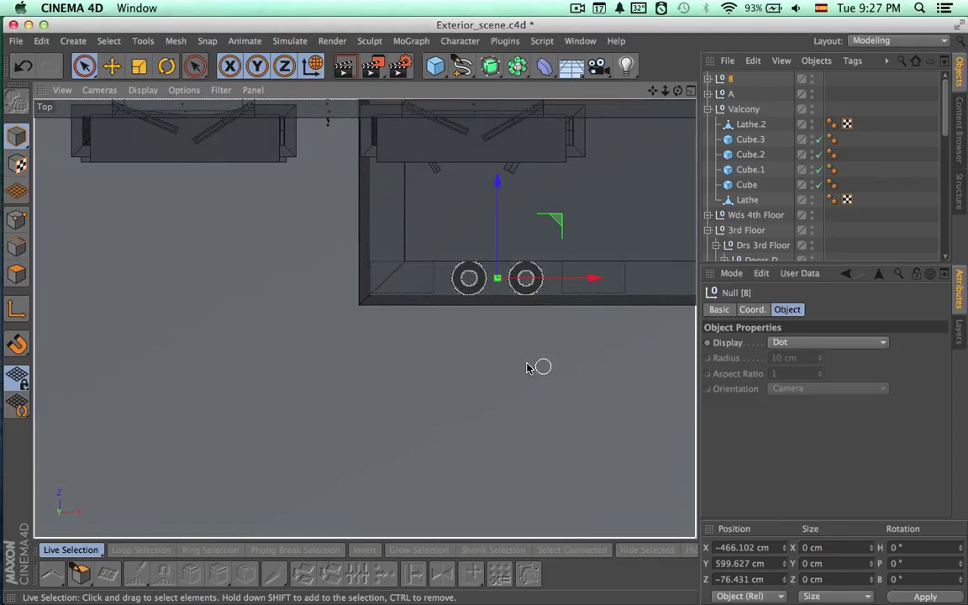
# Move group B along X in the top view to about -373.66 cm, centred between the second and third posts.
pyautogui.keyDown('alt'); pyautogui.moveTo(540, 366); pyautogui.dragTo(330, 354, button='middle'); pyautogui.keyUp('alt')
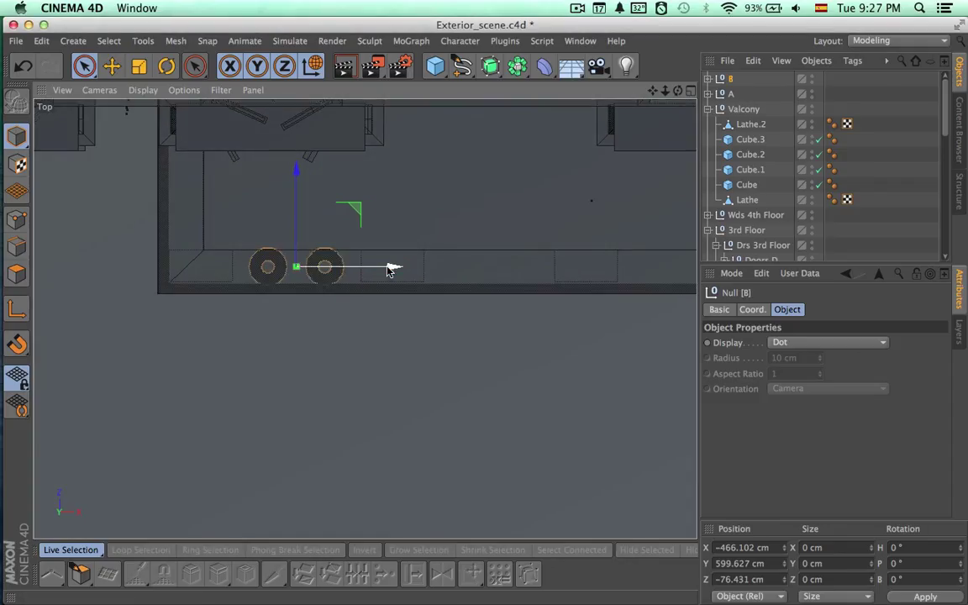
pyautogui.moveTo(390, 269); pyautogui.dragTo(584, 271)
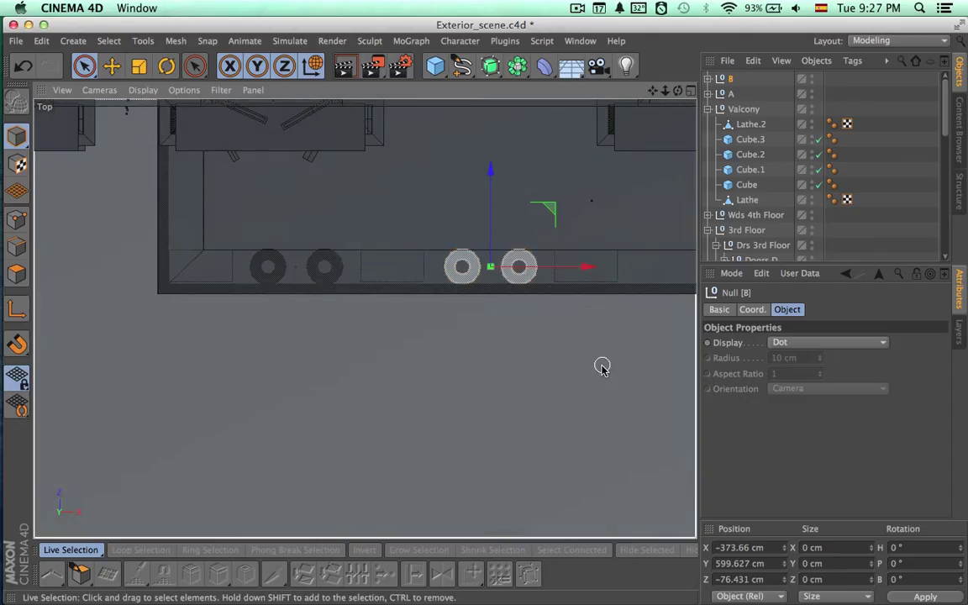
# Duplicate baluster group B and rename the copy C.
pyautogui.keyDown('alt'); pyautogui.moveTo(602, 366); pyautogui.dragTo(381, 364, button='middle'); pyautogui.keyUp('alt')
pyautogui.press('super+c')
pyautogui.press('super+v')
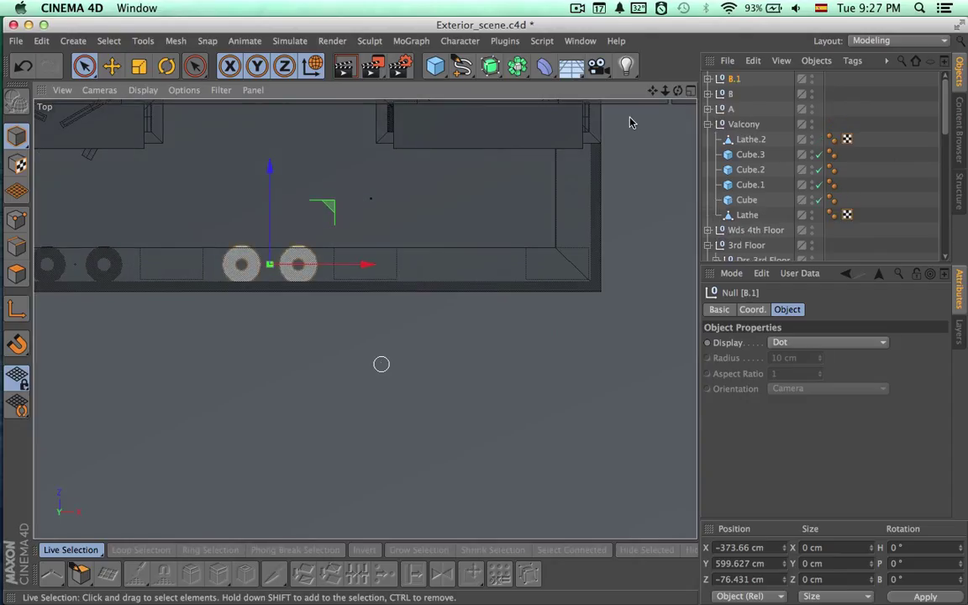
pyautogui.doubleClick(736, 79)
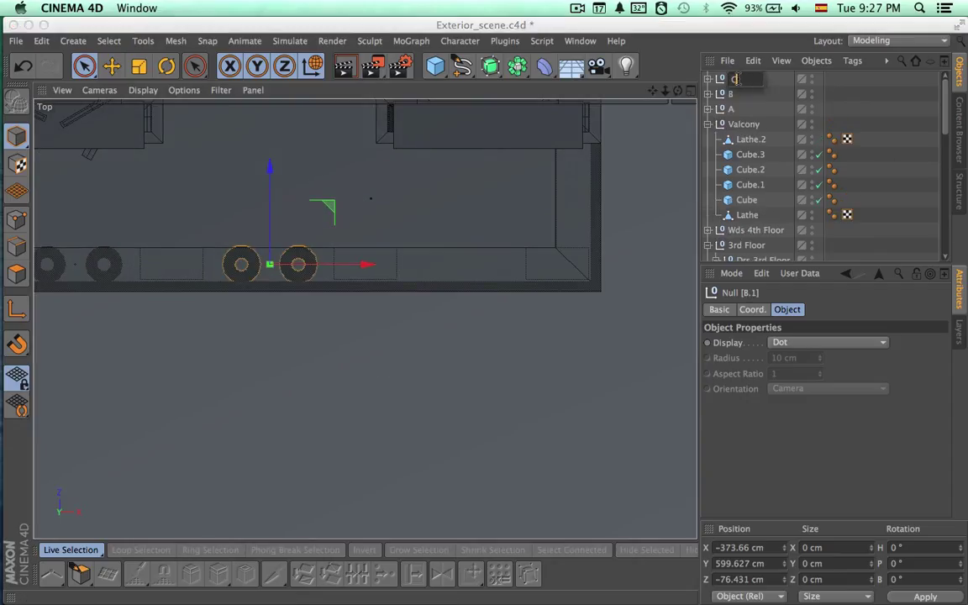
pyautogui.write('C')
pyautogui.press('Return')
# Move group C along X in the top view to about -281.94 cm, centred between the third and fourth posts.
pyautogui.moveTo(366, 266); pyautogui.dragTo(547, 268)
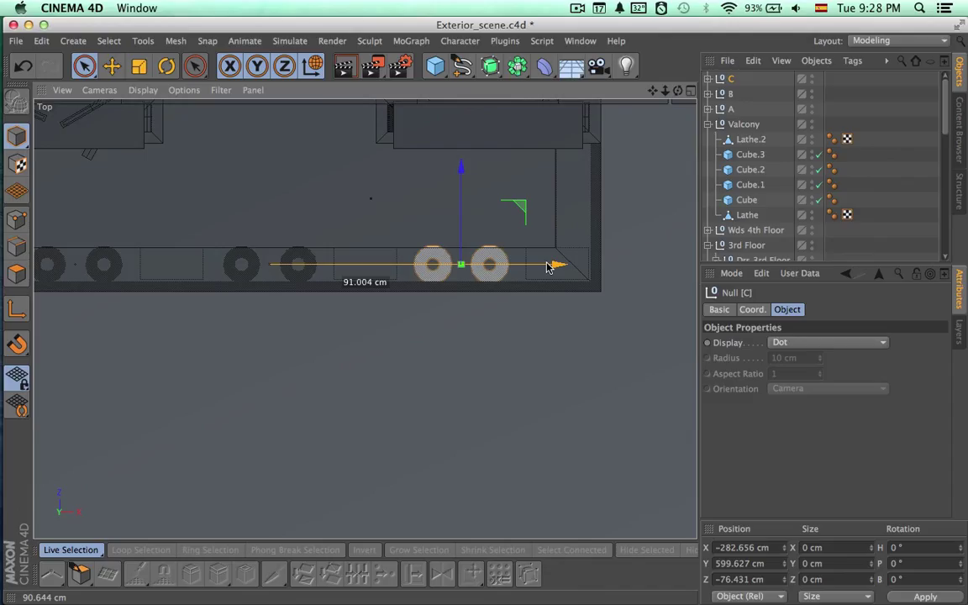
pyautogui.moveTo(547, 267); pyautogui.dragTo(547, 266)
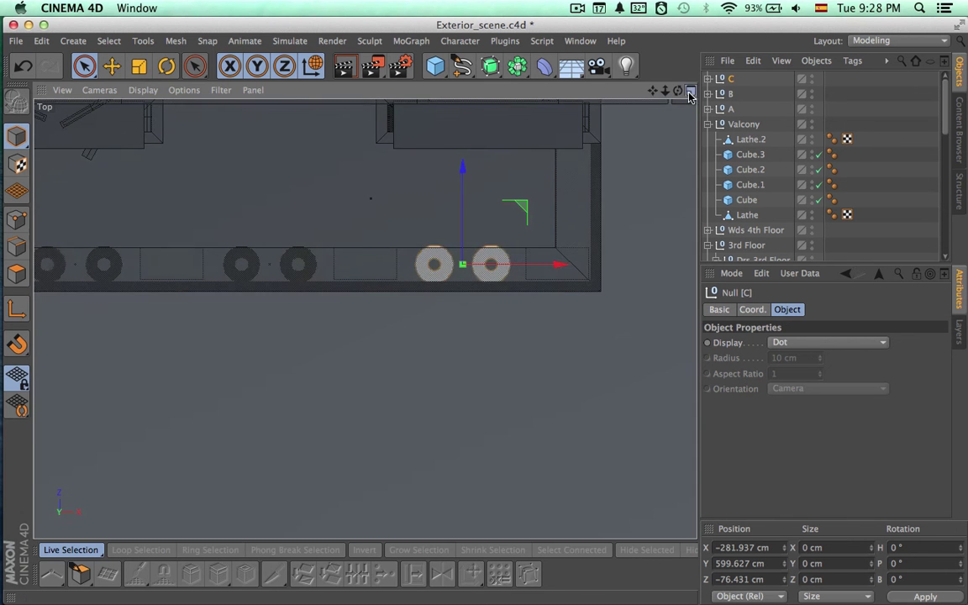
pyautogui.click(690, 91)
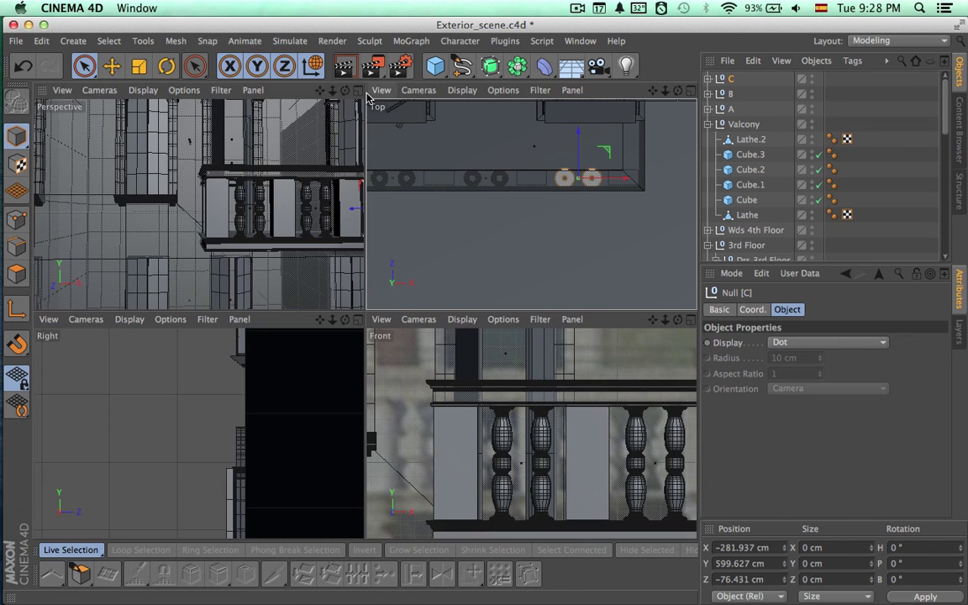
pyautogui.click(359, 91)
pyautogui.keyDown('alt'); pyautogui.moveTo(461, 236); pyautogui.dragTo(537, 251); pyautogui.keyUp('alt')
# Paste another copy of baluster group B with nothing selected and rename it D.
pyautogui.keyDown('super'); pyautogui.click(731, 82); pyautogui.keyUp('super')
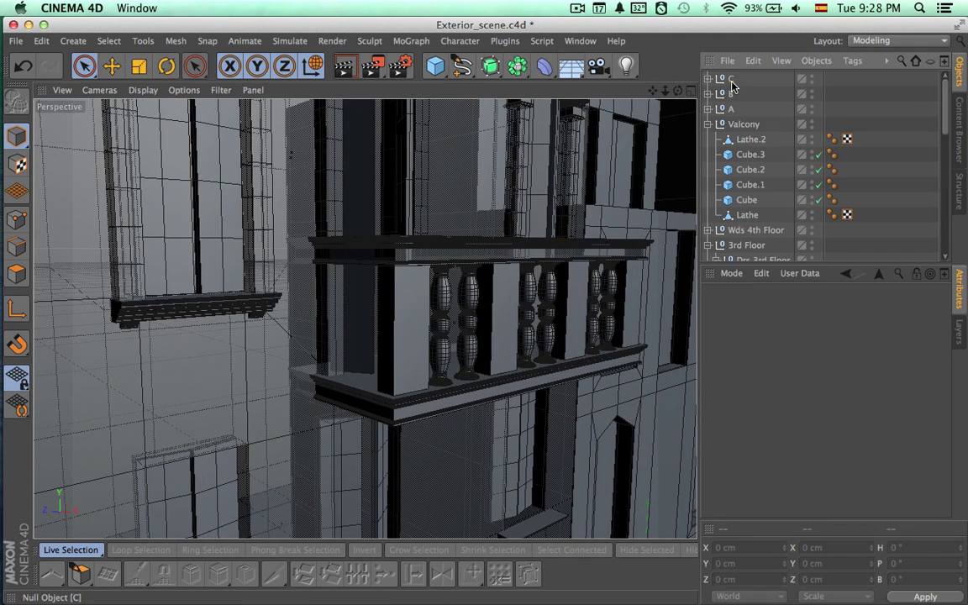
pyautogui.press('super+v')
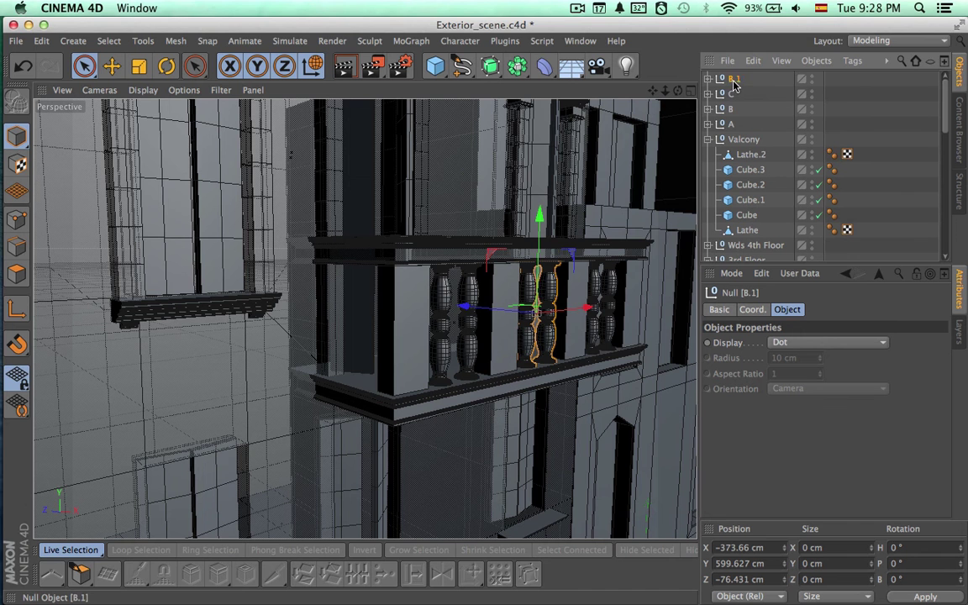
pyautogui.doubleClick(734, 80)
pyautogui.write('D')
pyautogui.press('Return')
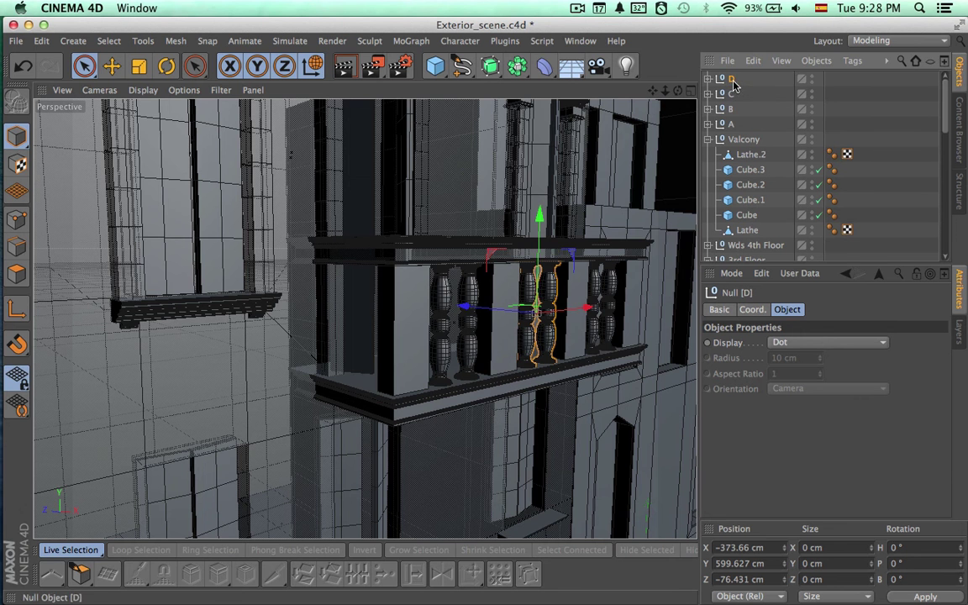
# Rotate group D to a heading of -90° and place it on the balcony's left side rail at about X -519.70 cm, Z -40.46 cm.
pyautogui.click(689, 90)
pyautogui.click(690, 91)
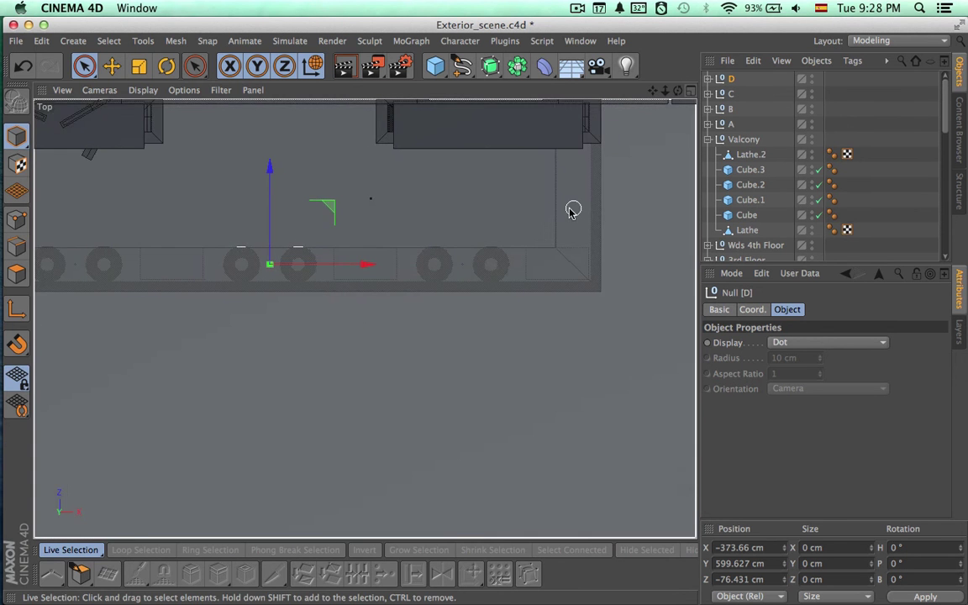
pyautogui.keyDown('alt'); pyautogui.moveTo(574, 215); pyautogui.dragTo(769, 266, button='middle'); pyautogui.keyUp('alt')
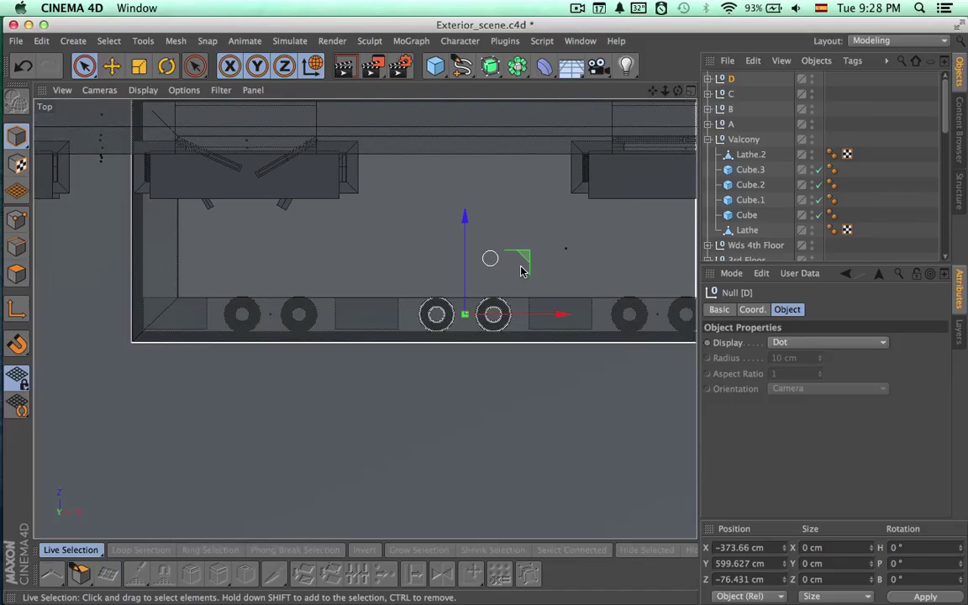
pyautogui.press('space')
pyautogui.press('space')
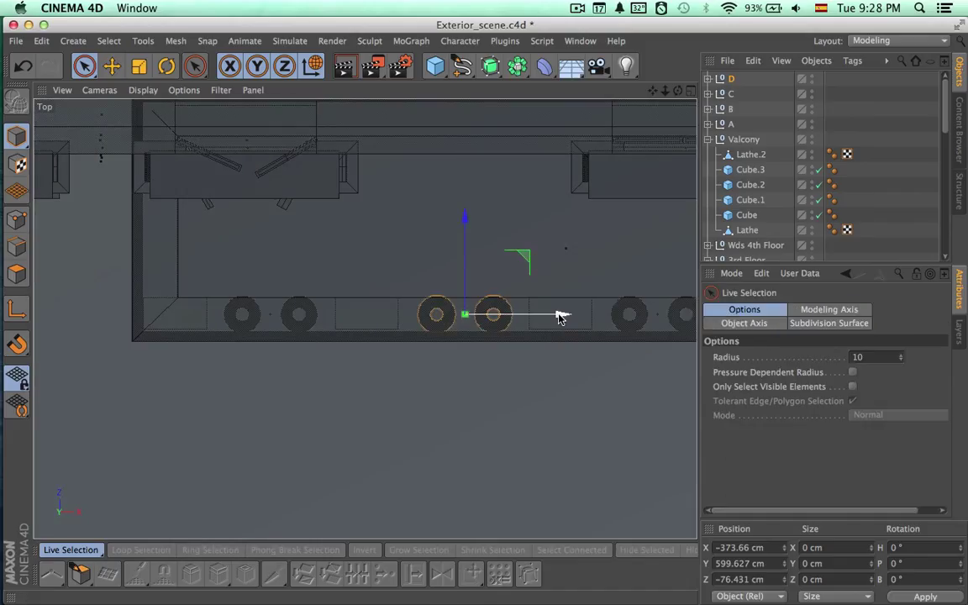
pyautogui.moveTo(560, 316); pyautogui.dragTo(196, 392)
pyautogui.press('r')
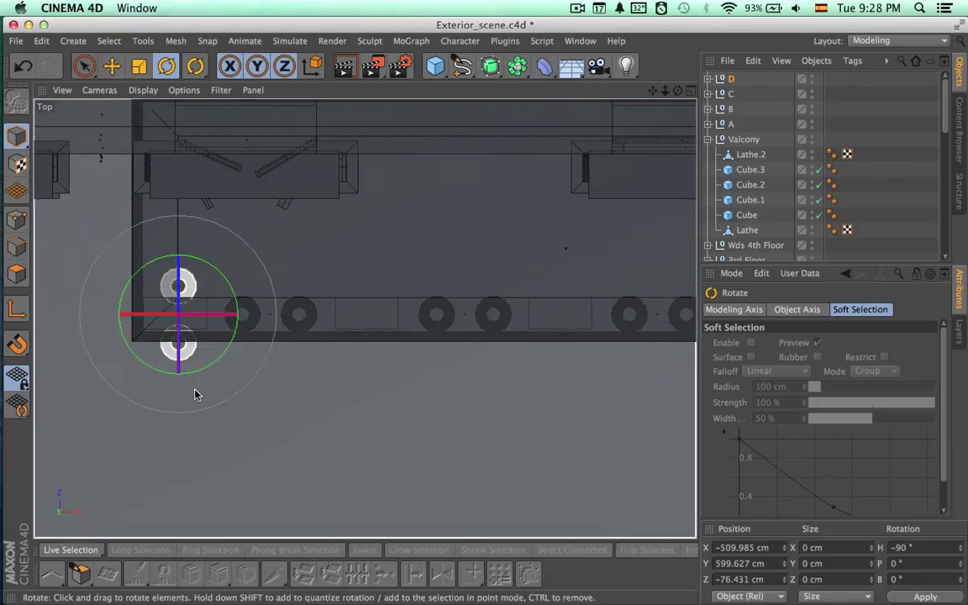
pyautogui.press('space')
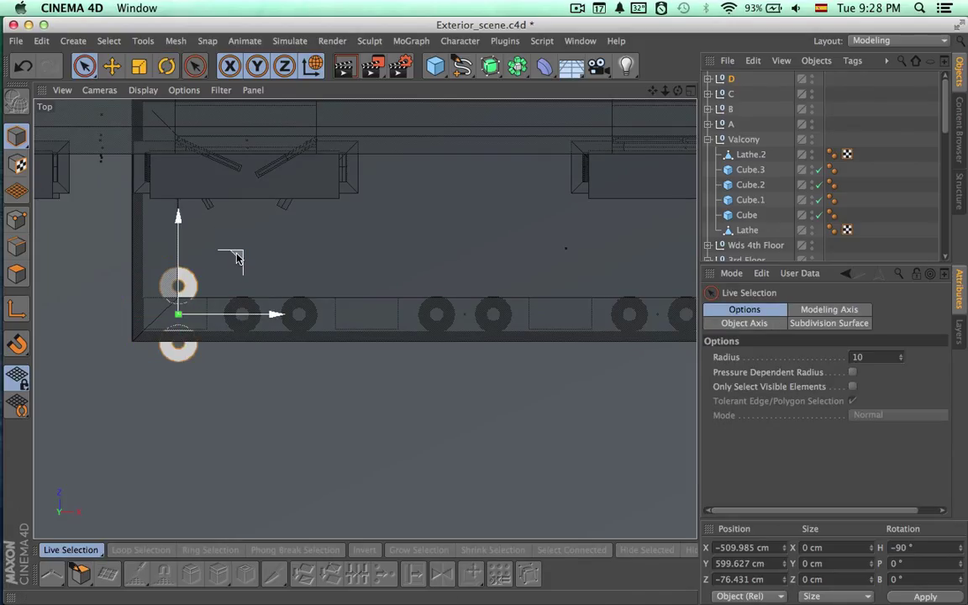
pyautogui.moveTo(237, 255); pyautogui.dragTo(217, 180)
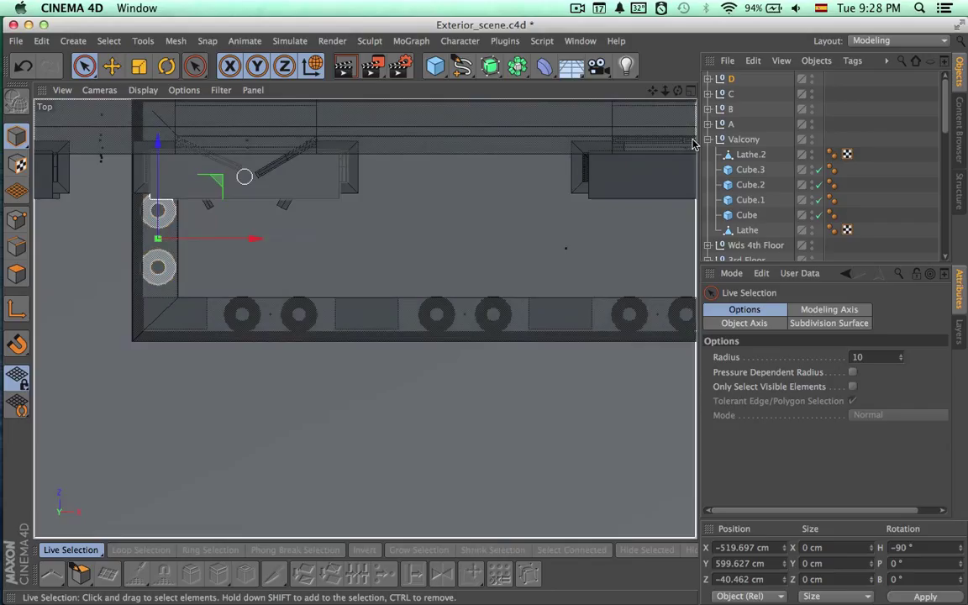
# Render the perspective view from the balcony's left side to check the placement of the side balusters.
pyautogui.click(692, 91)
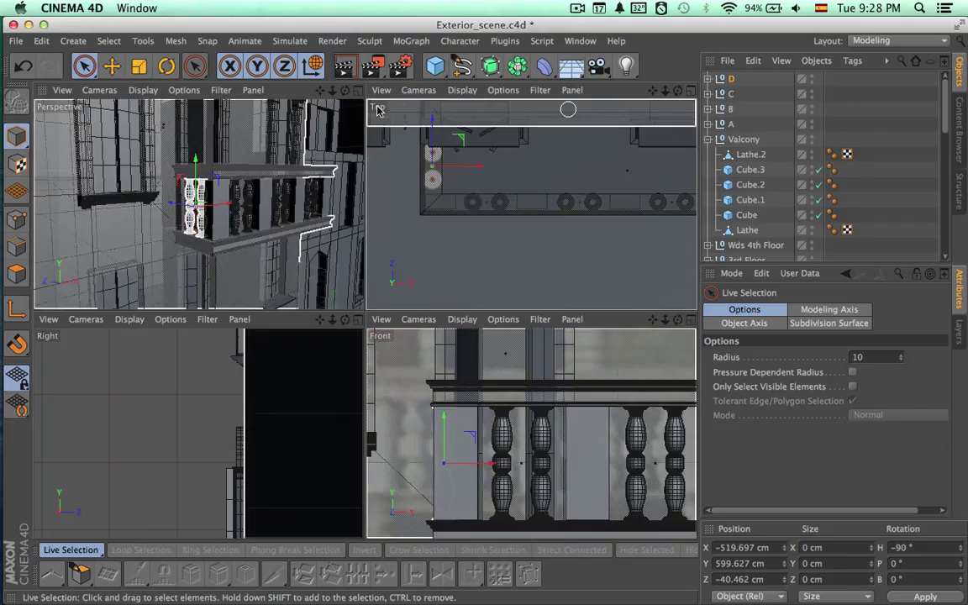
pyautogui.keyDown('alt'); pyautogui.moveTo(288, 216); pyautogui.dragTo(329, 203); pyautogui.keyUp('alt')
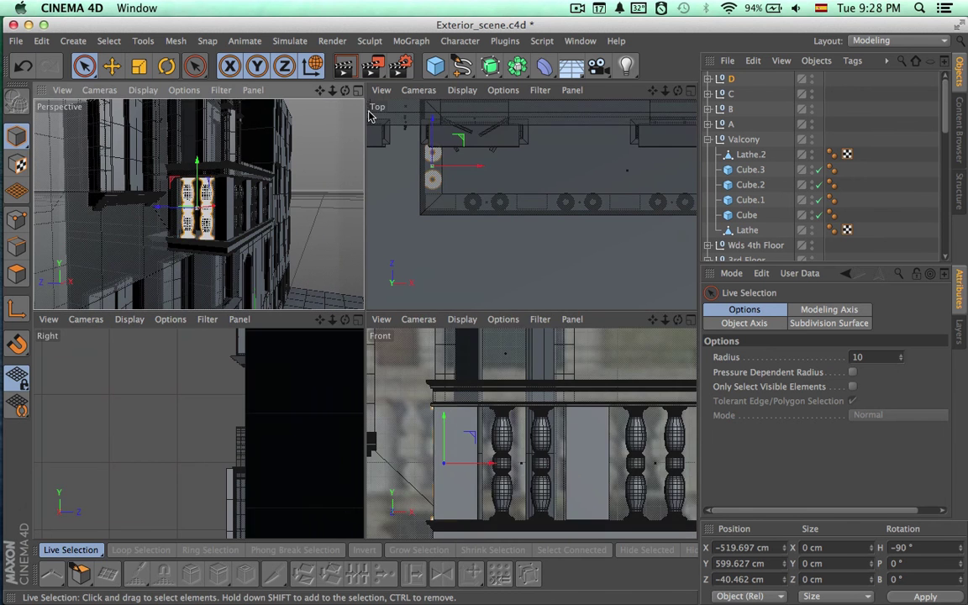
pyautogui.click(358, 92)
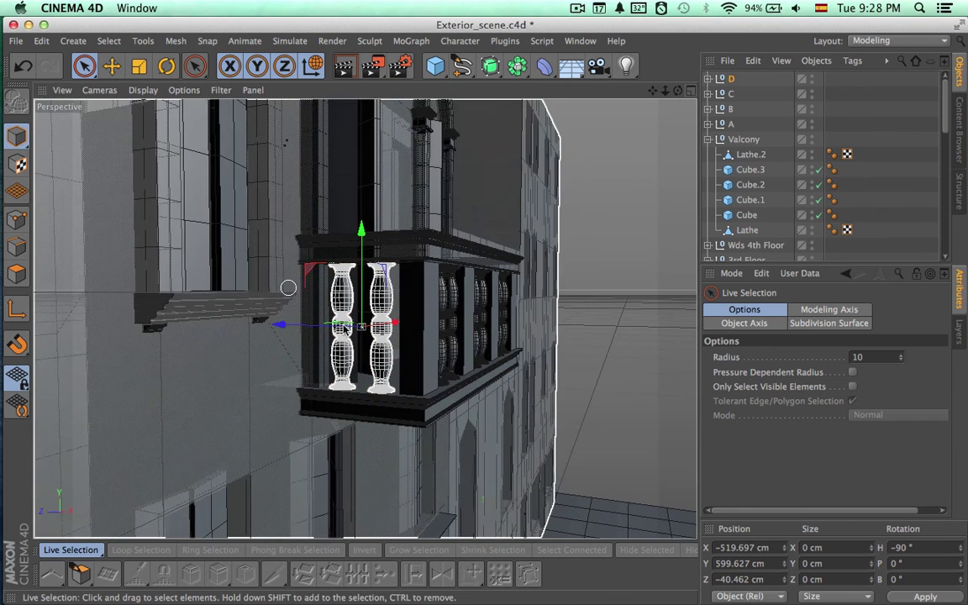
pyautogui.press('super+r')
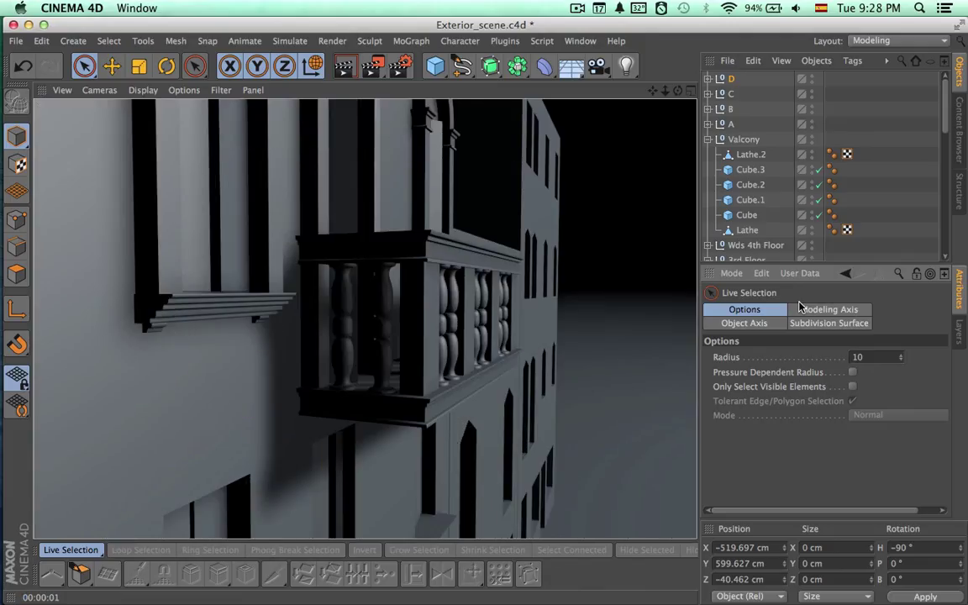
# Duplicate the rotated baluster group D and rename the copy E.
pyautogui.click(691, 91)
pyautogui.click(690, 92)
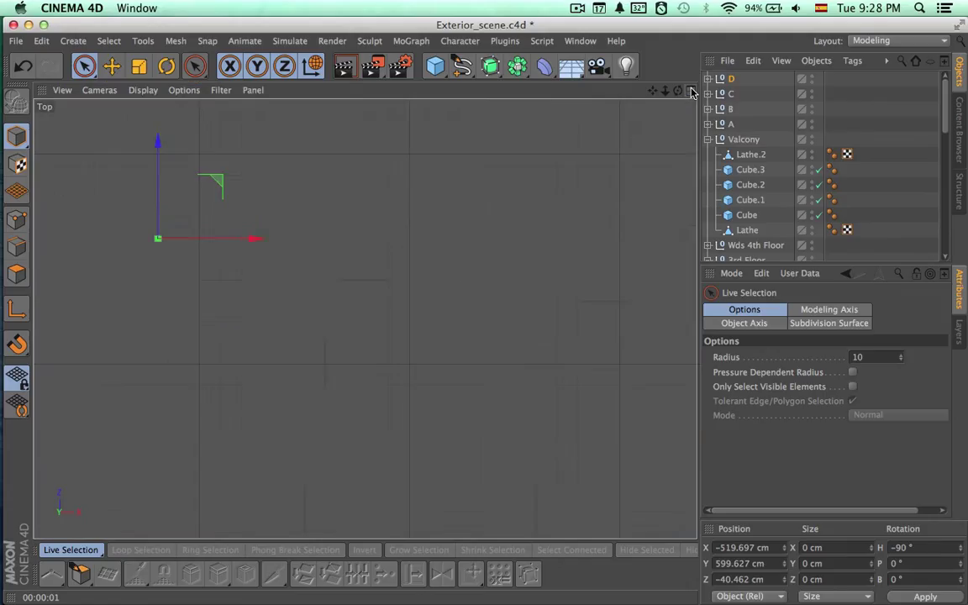
pyautogui.press('super+c')
pyautogui.press('super+v')
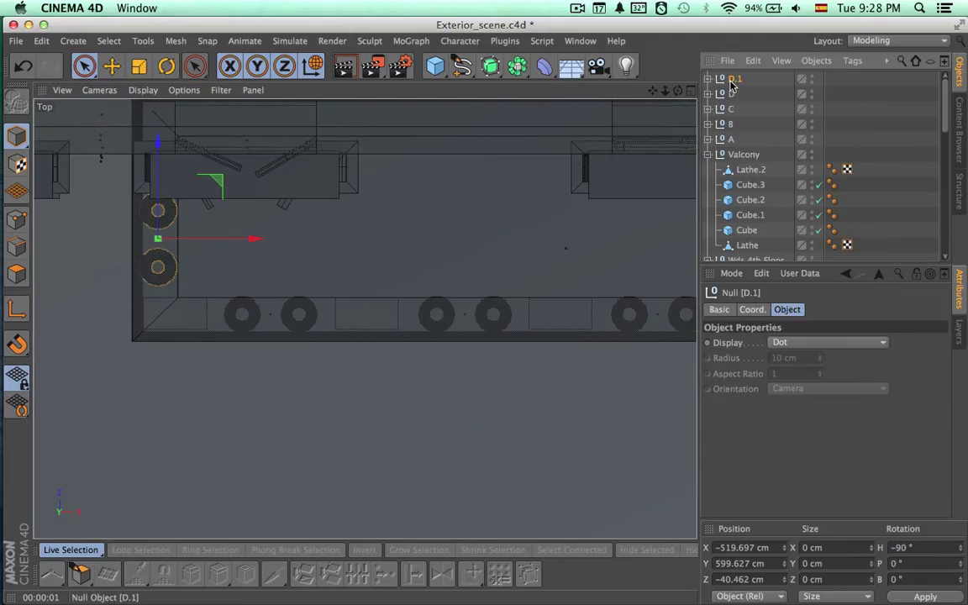
pyautogui.doubleClick(731, 78)
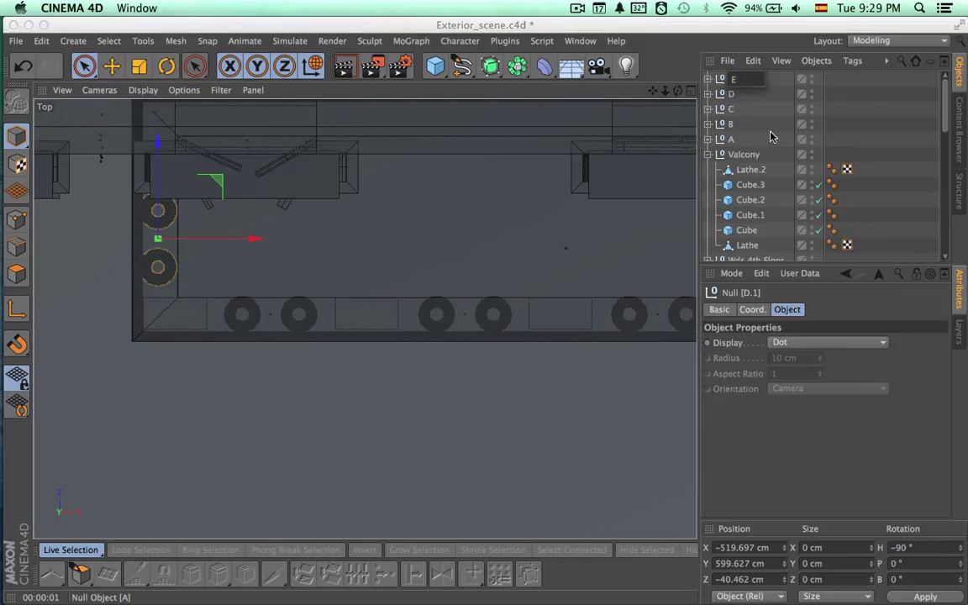
pyautogui.write('E')
pyautogui.press('Return')
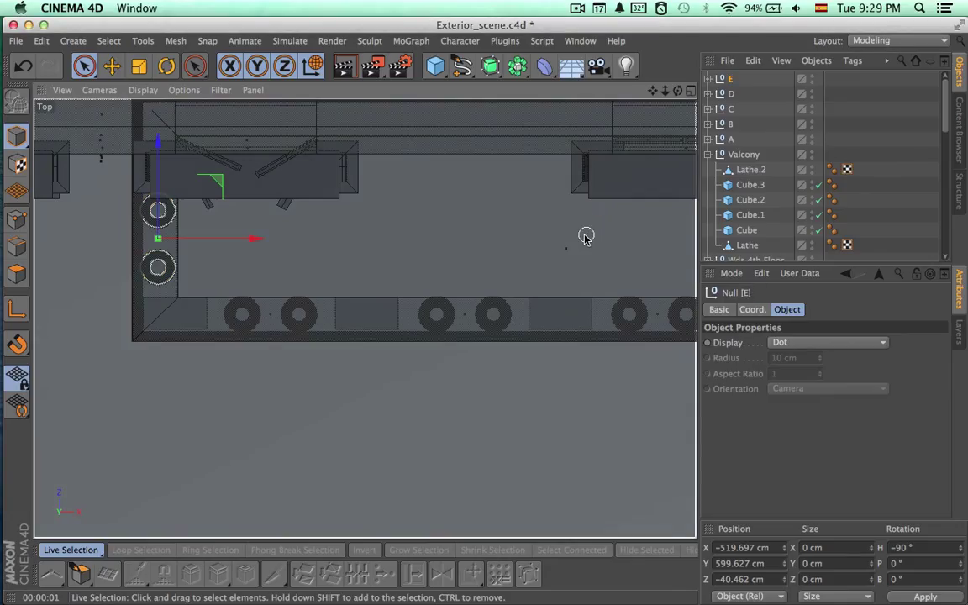
# Move group E along X in the top view to about -228.63 cm, centred on the balcony's right side rail.
pyautogui.scroll(-3, 583, 233)
pyautogui.keyDown('alt'); pyautogui.moveTo(480, 240); pyautogui.dragTo(467, 246, button='right'); pyautogui.keyUp('alt')
pyautogui.keyDown('alt'); pyautogui.moveTo(457, 250); pyautogui.dragTo(365, 258, button='middle'); pyautogui.keyUp('alt')
pyautogui.moveTo(387, 247); pyautogui.dragTo(662, 246)
pyautogui.keyDown('alt'); pyautogui.moveTo(560, 333); pyautogui.dragTo(510, 351, button='middle'); pyautogui.keyUp('alt')
pyautogui.keyDown('alt'); pyautogui.moveTo(637, 303); pyautogui.dragTo(840, 304, button='right'); pyautogui.keyUp('alt')
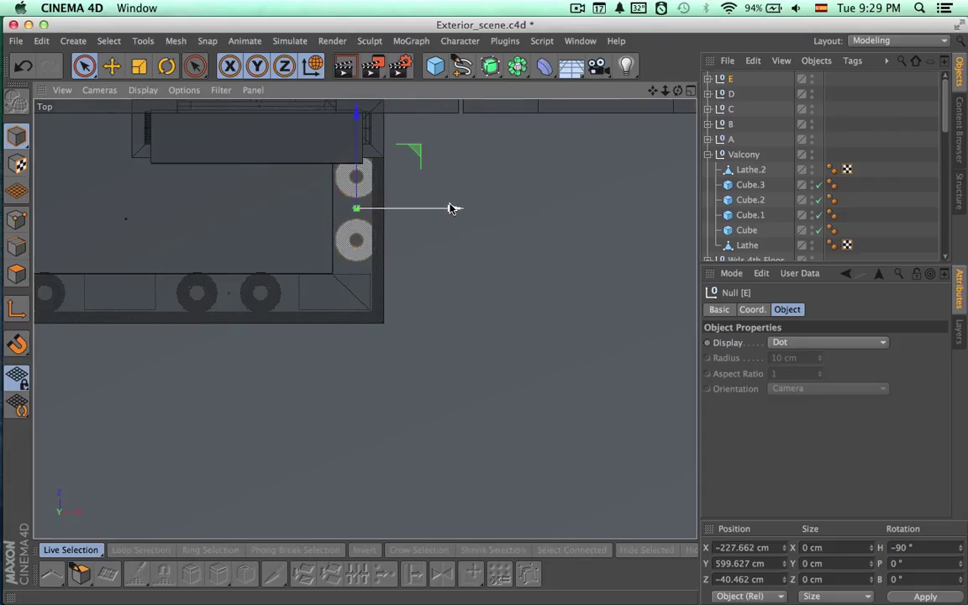
pyautogui.moveTo(452, 207); pyautogui.dragTo(449, 208)
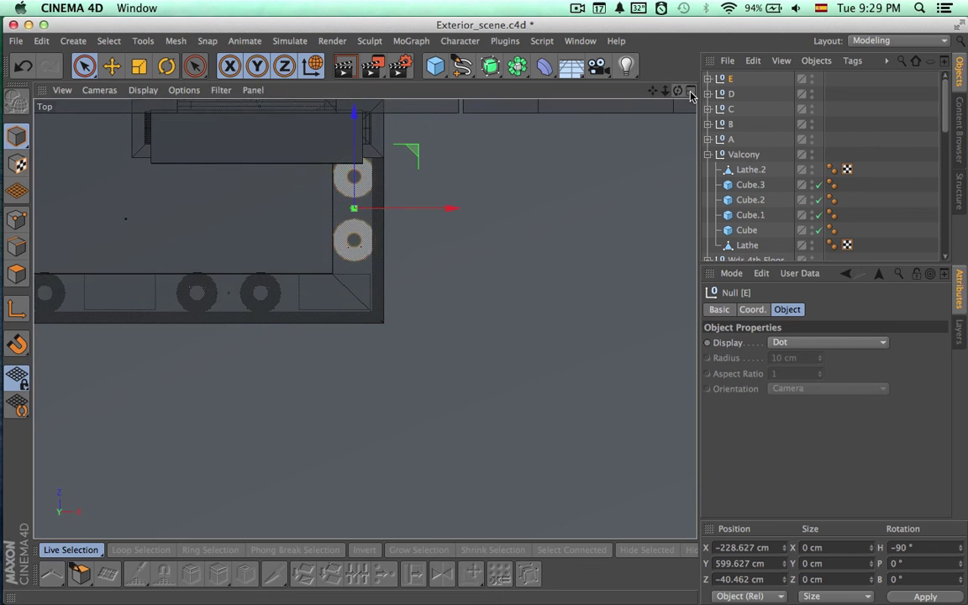
# Show the whole building in perspective and collapse the Valcony and 3rd Floor hierarchies.
pyautogui.click(691, 93)
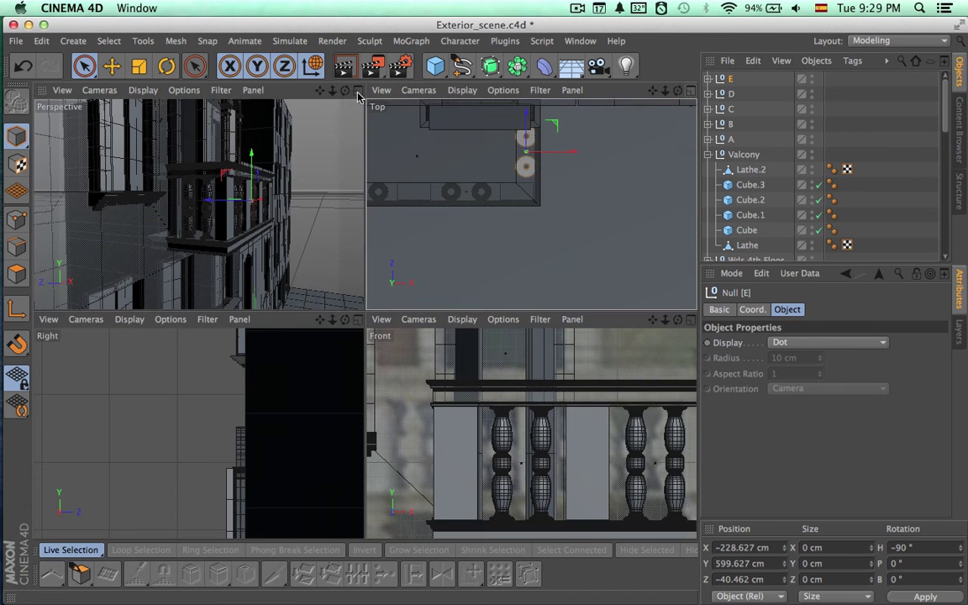
pyautogui.click(359, 93)
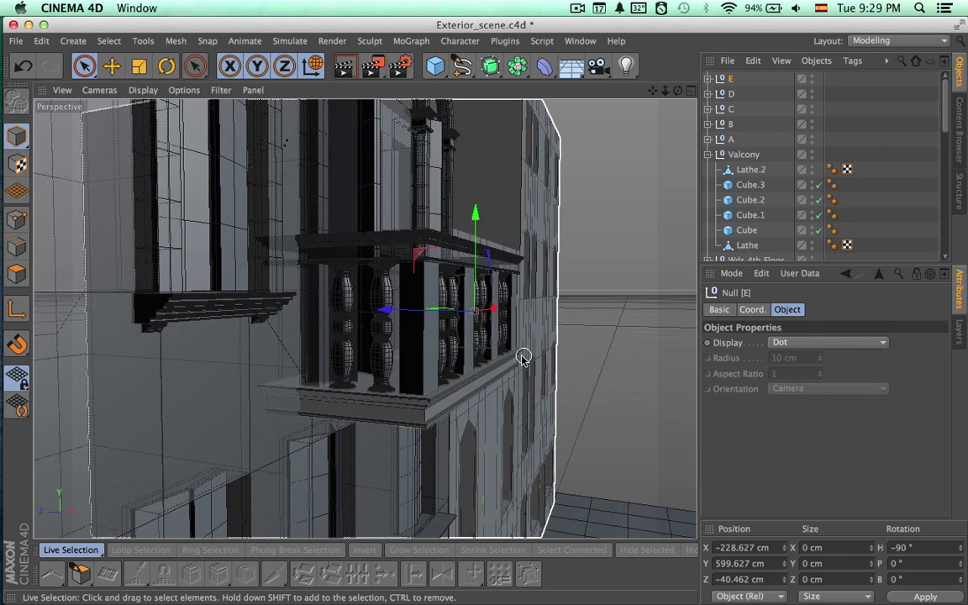
pyautogui.keyDown('alt'); pyautogui.moveTo(521, 356); pyautogui.dragTo(466, 362); pyautogui.keyUp('alt')
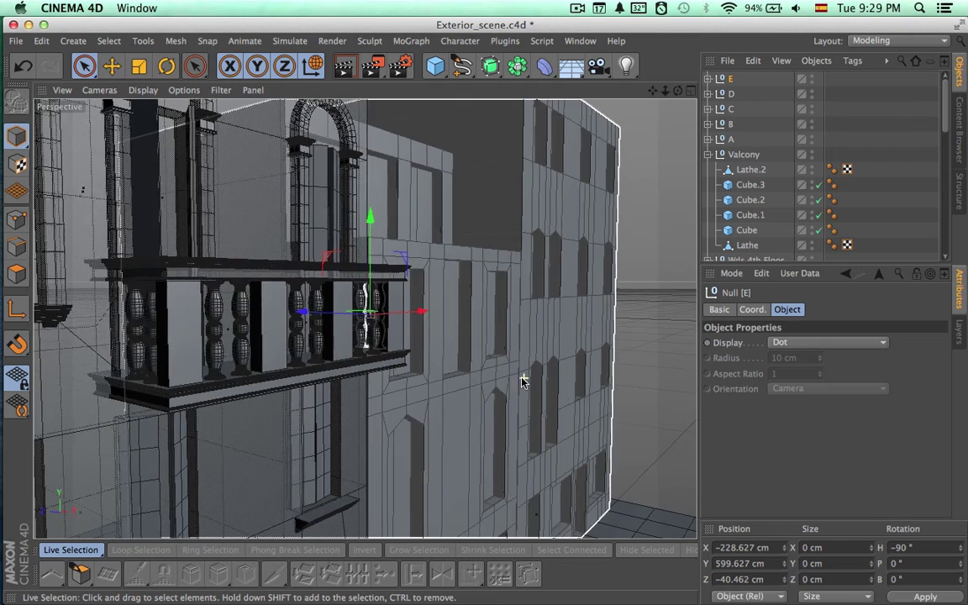
pyautogui.keyDown('alt'); pyautogui.moveTo(523, 378); pyautogui.dragTo(373, 369, button='right'); pyautogui.keyUp('alt')
pyautogui.keyDown('alt'); pyautogui.moveTo(373, 369); pyautogui.dragTo(505, 409); pyautogui.keyUp('alt')
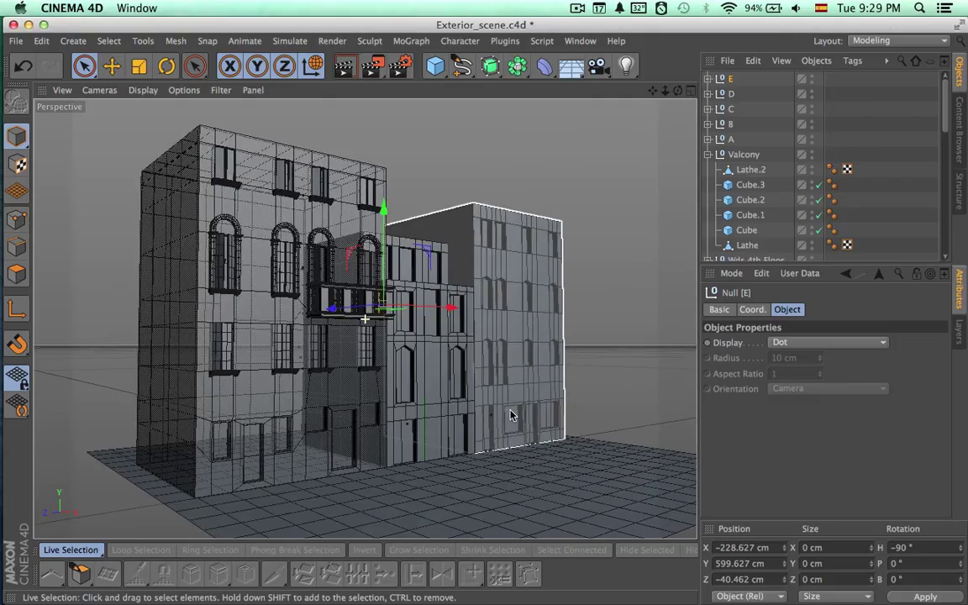
pyautogui.keyDown('alt'); pyautogui.moveTo(511, 411); pyautogui.dragTo(514, 413, button='middle'); pyautogui.keyUp('alt')
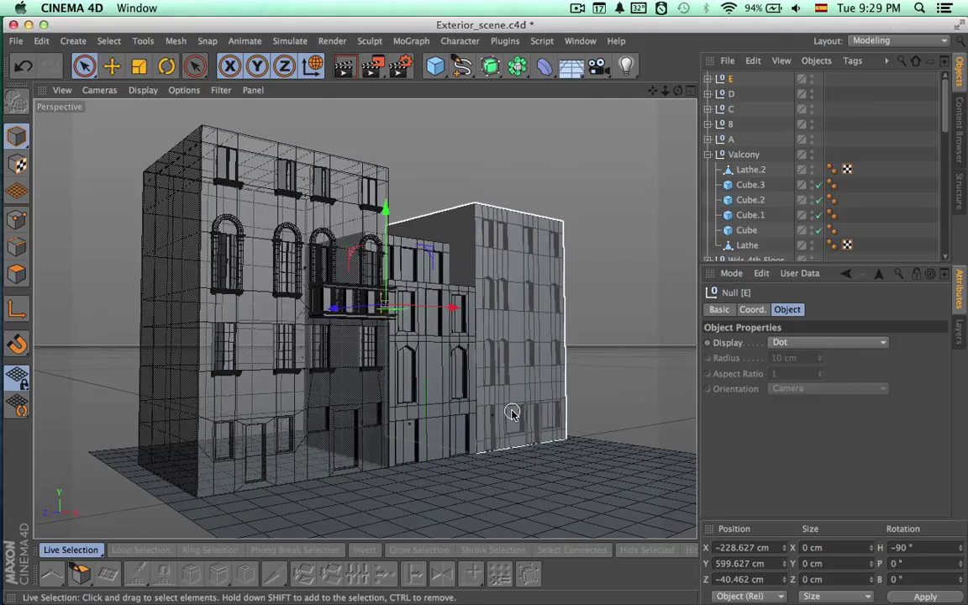
pyautogui.click(707, 155)
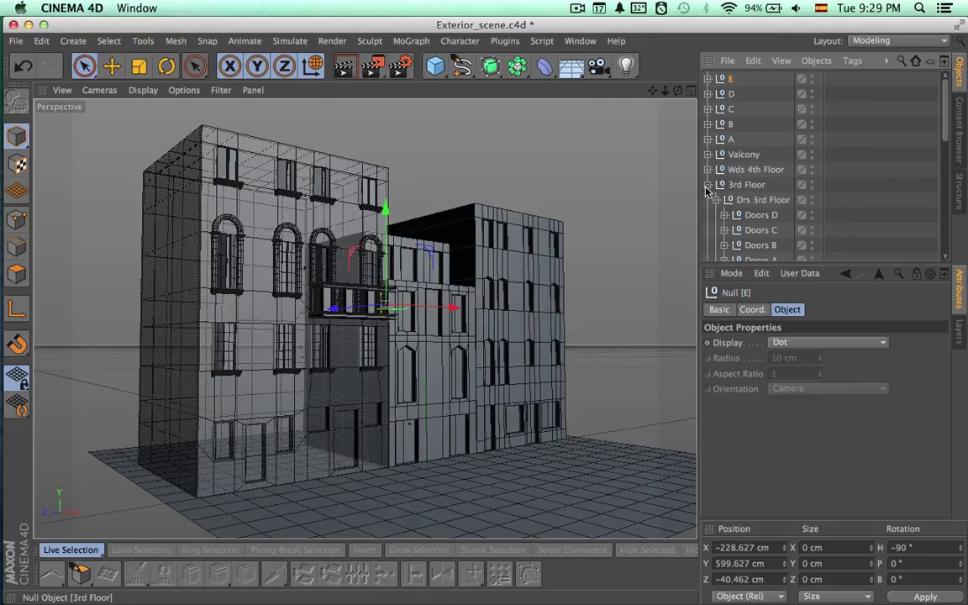
pyautogui.click(707, 185)
# Nest baluster groups A through E inside the Valcony null, then collapse and select that null.
pyautogui.click(739, 155)
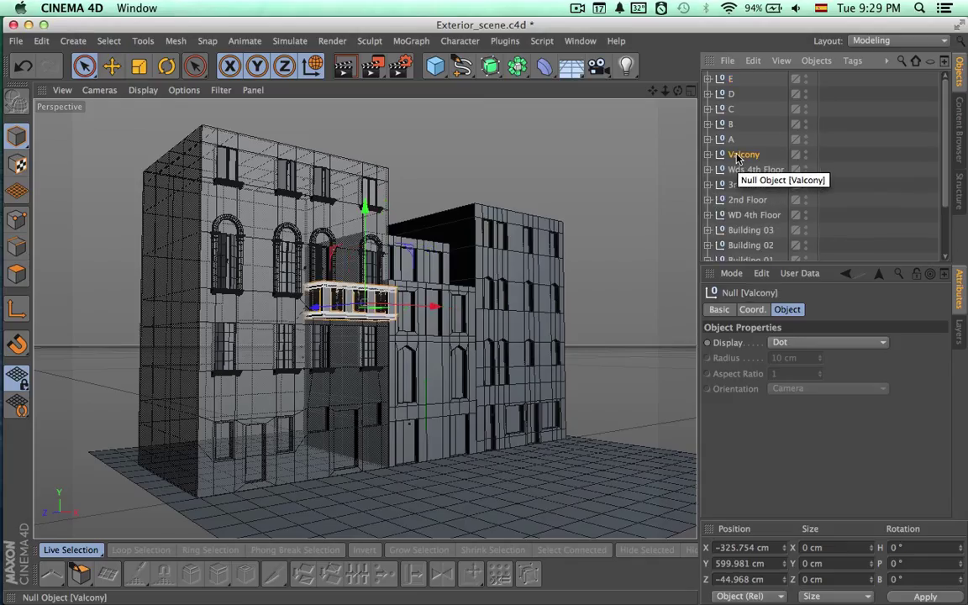
pyautogui.click(707, 154)
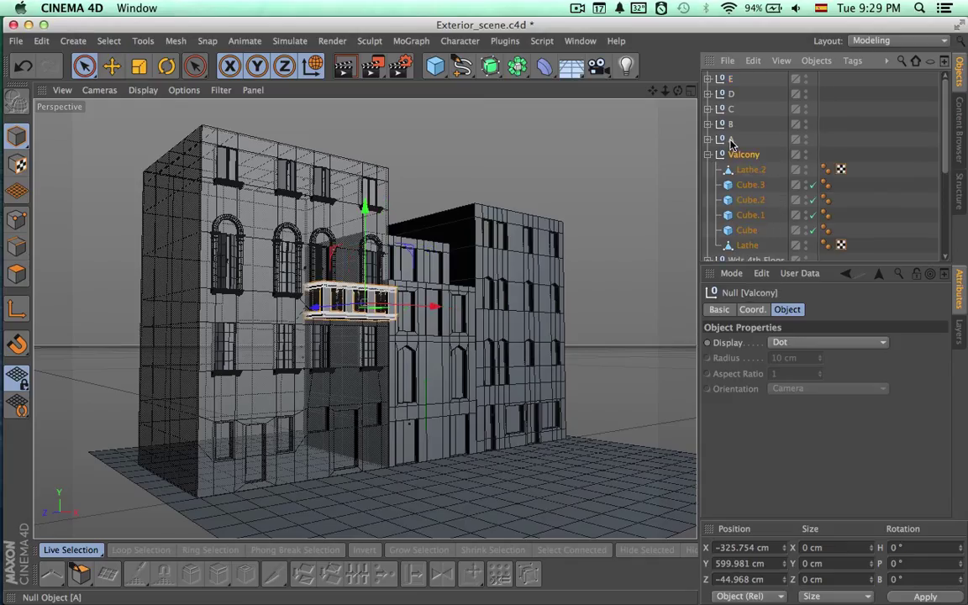
pyautogui.click(730, 139)
pyautogui.keyDown('shift'); pyautogui.click(732, 79); pyautogui.keyUp('shift')
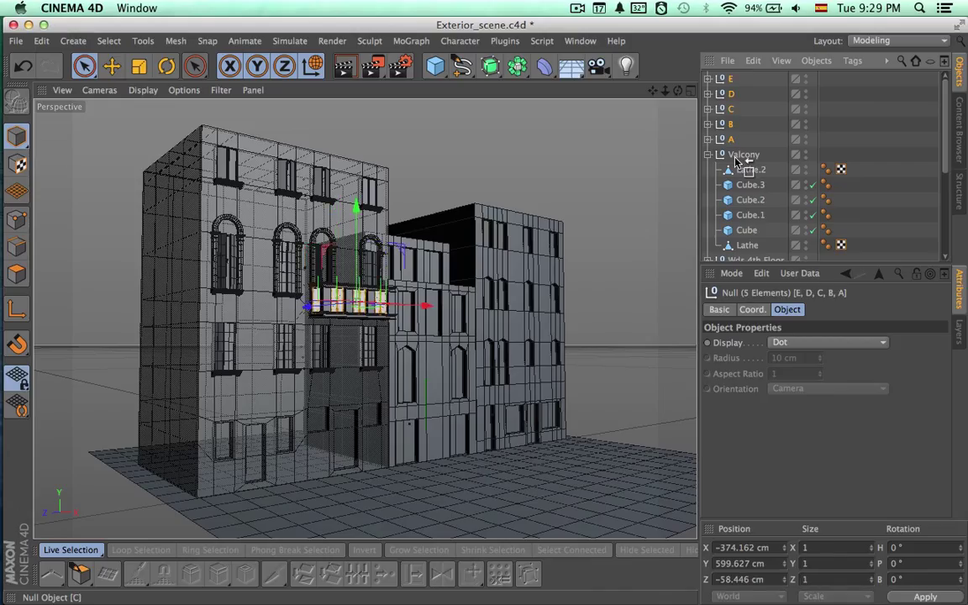
pyautogui.moveTo(736, 160); pyautogui.dragTo(736, 161)
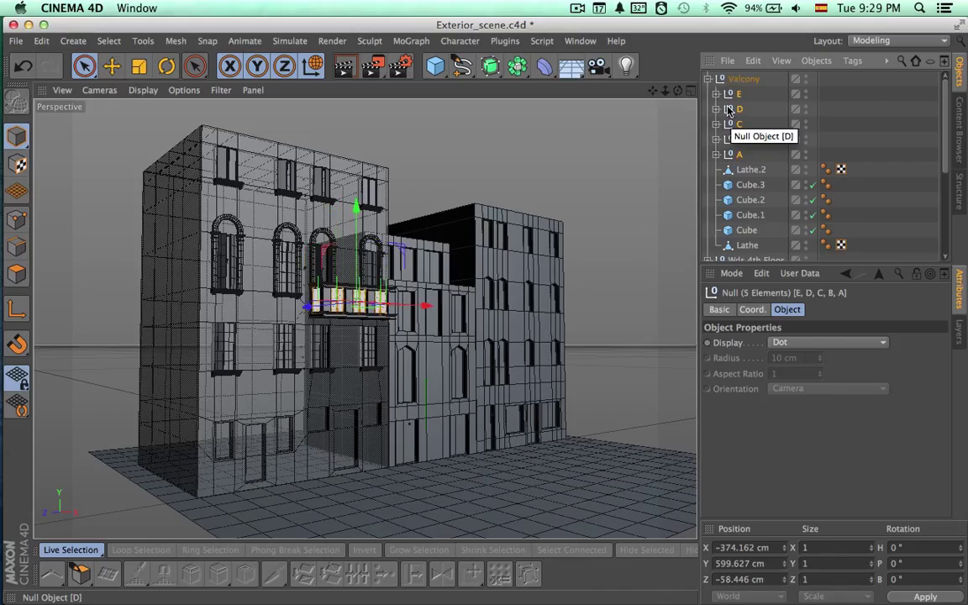
pyautogui.click(708, 79)
pyautogui.click(731, 80)
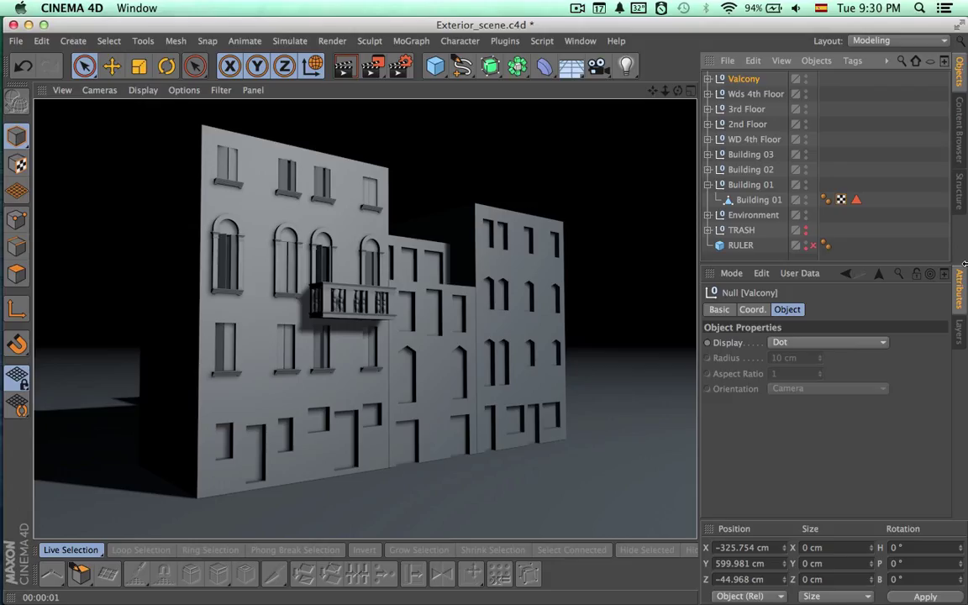
# Expand the Valcony null and select its Cube.3 railing post, shown in close-up in the perspective view.
pyautogui.click(743, 81)
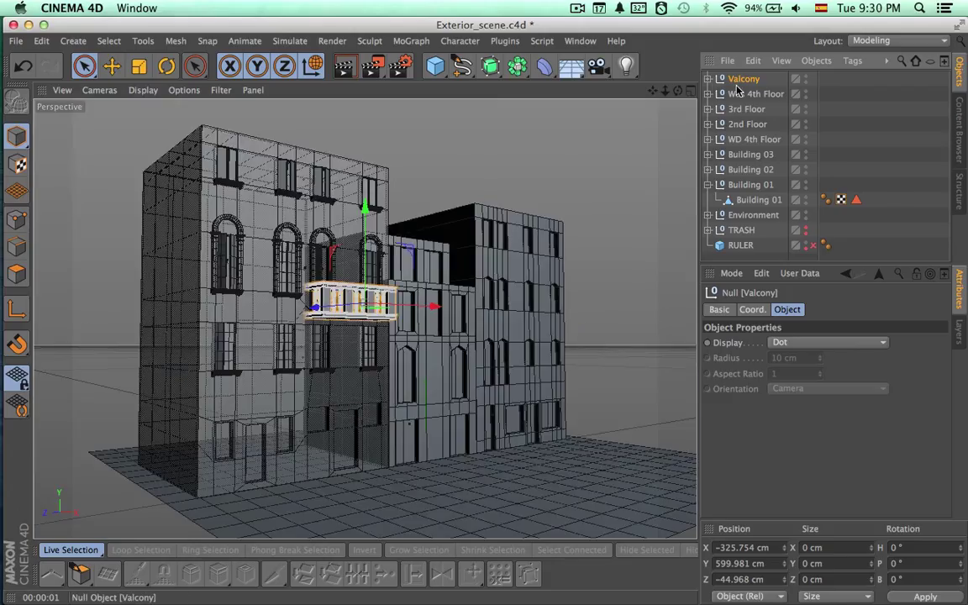
pyautogui.click(708, 79)
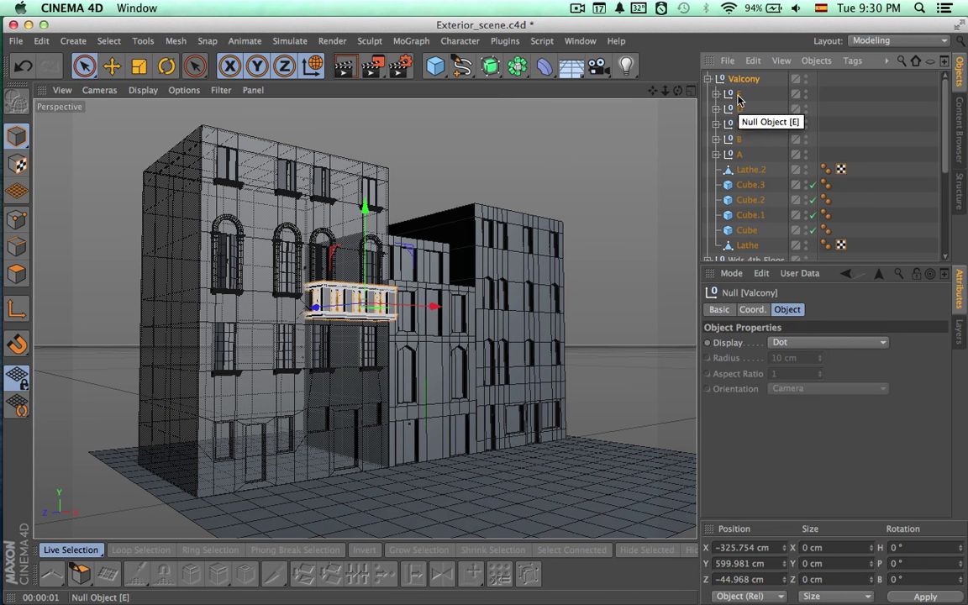
pyautogui.click(744, 184)
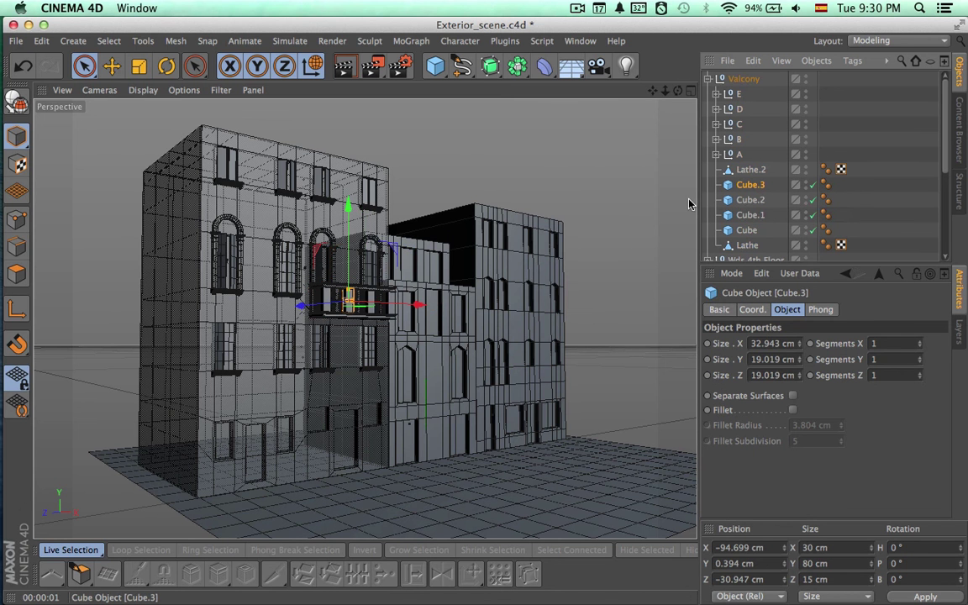
pyautogui.press('s')
pyautogui.keyDown('alt'); pyautogui.moveTo(447, 341); pyautogui.dragTo(409, 350); pyautogui.keyUp('alt')
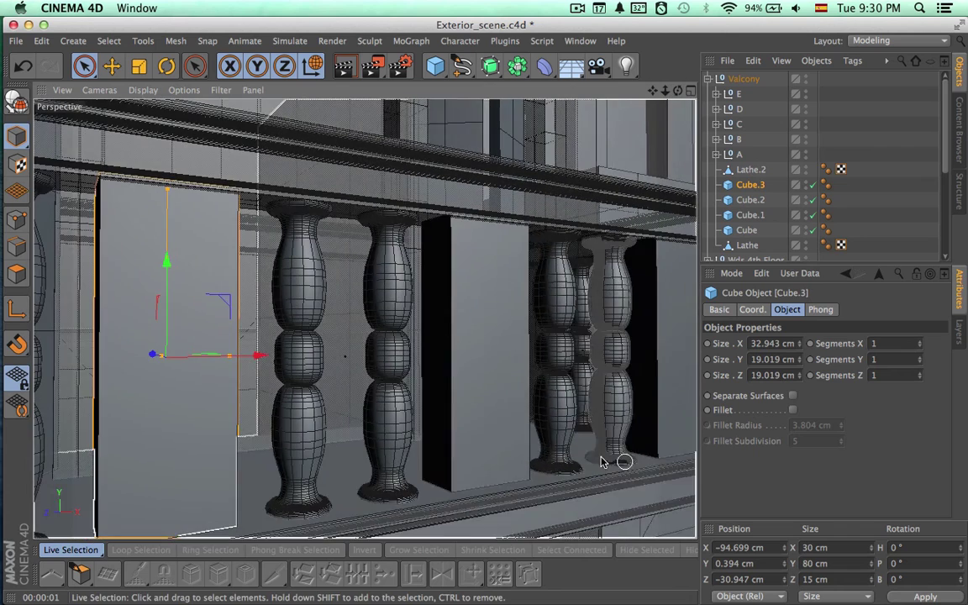
pyautogui.keyDown('alt'); pyautogui.moveTo(615, 462); pyautogui.dragTo(679, 438, button='middle'); pyautogui.keyUp('alt')
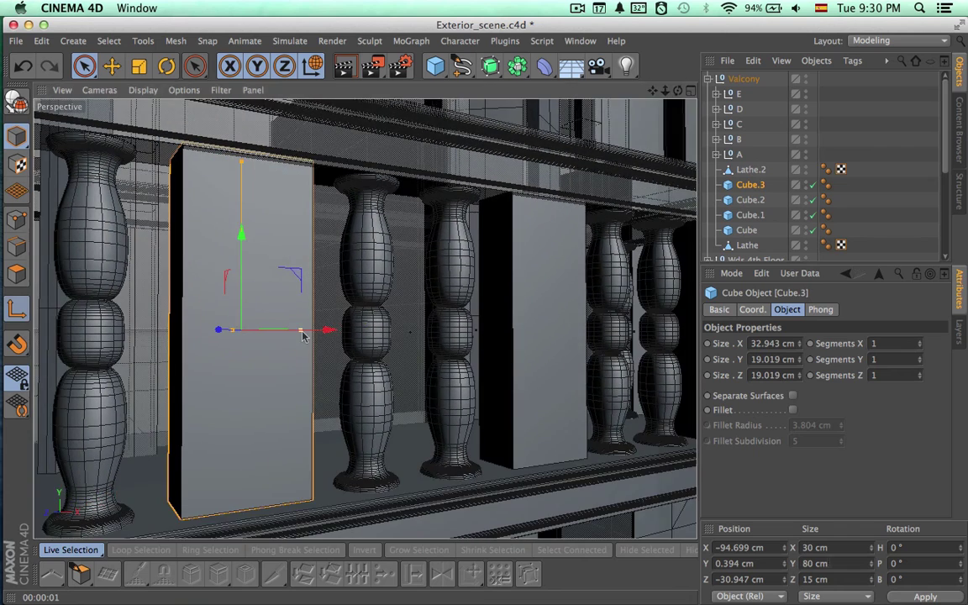
pyautogui.moveTo(301, 330); pyautogui.dragTo(282, 335)
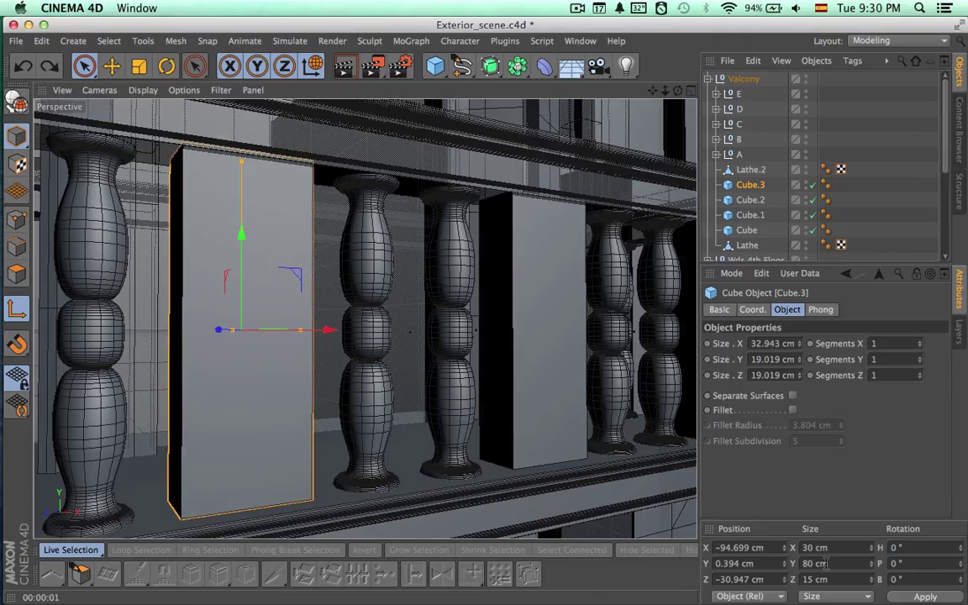
pyautogui.moveTo(843, 547); pyautogui.dragTo(776, 547)
pyautogui.moveTo(300, 330); pyautogui.dragTo(290, 330)
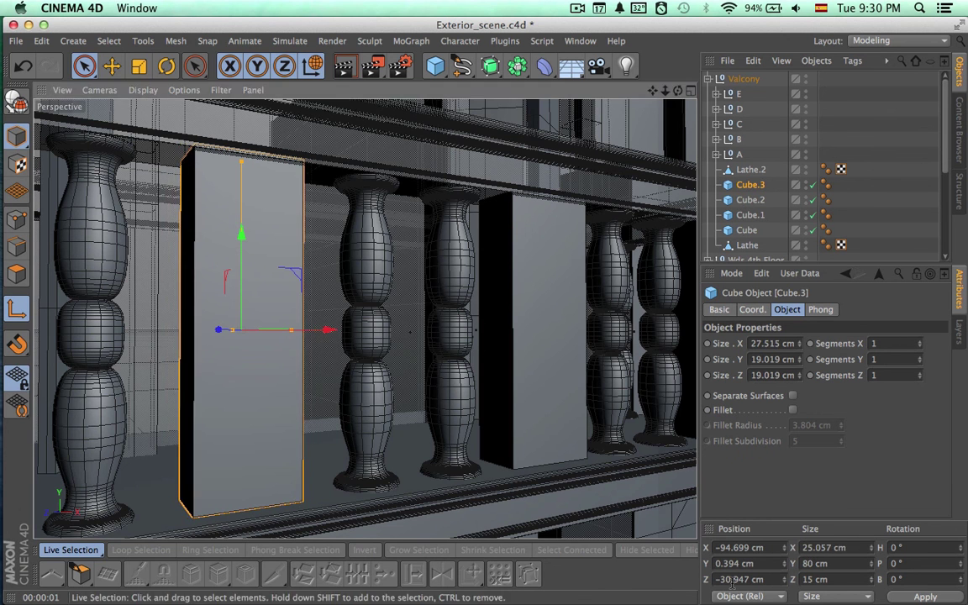
pyautogui.press('super+z')
# Narrow the Cube.3 and Cube.2 posts of the balcony's front railing to an X size of 20 cm each.
pyautogui.moveTo(849, 549); pyautogui.dragTo(745, 545)
pyautogui.write('20')
pyautogui.press('Return')
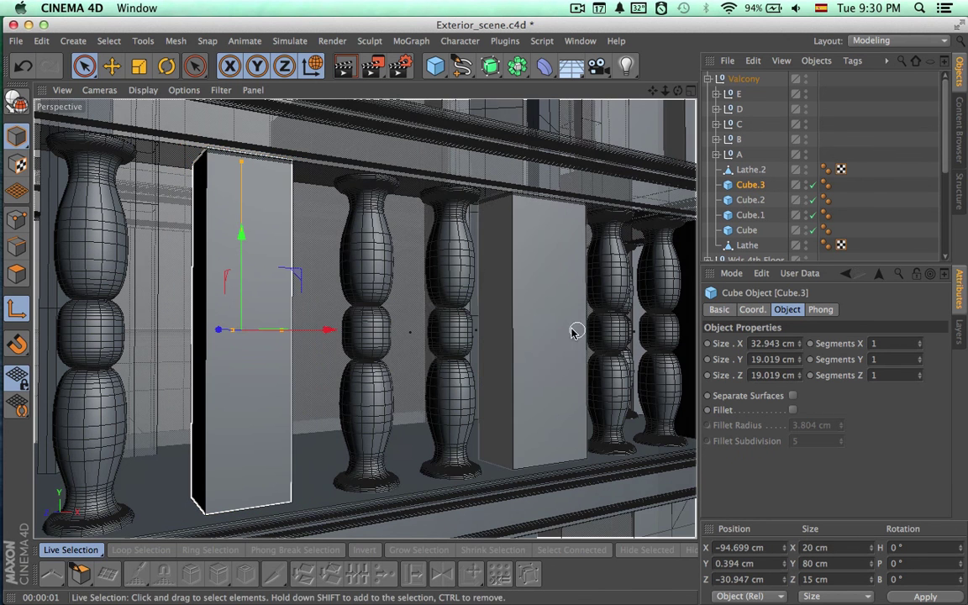
pyautogui.keyDown('alt'); pyautogui.moveTo(540, 341); pyautogui.dragTo(421, 366); pyautogui.keyUp('alt')
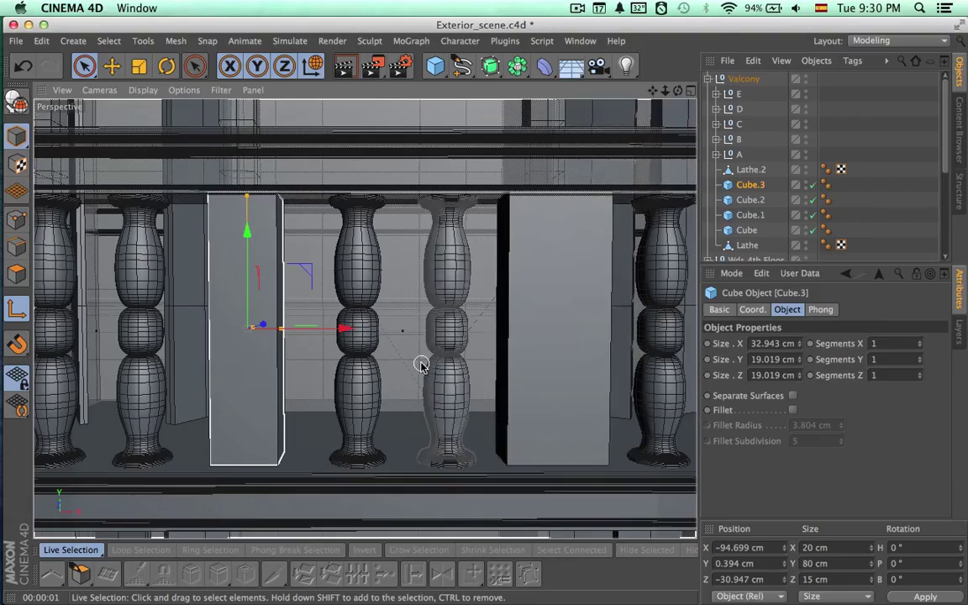
pyautogui.click(750, 200)
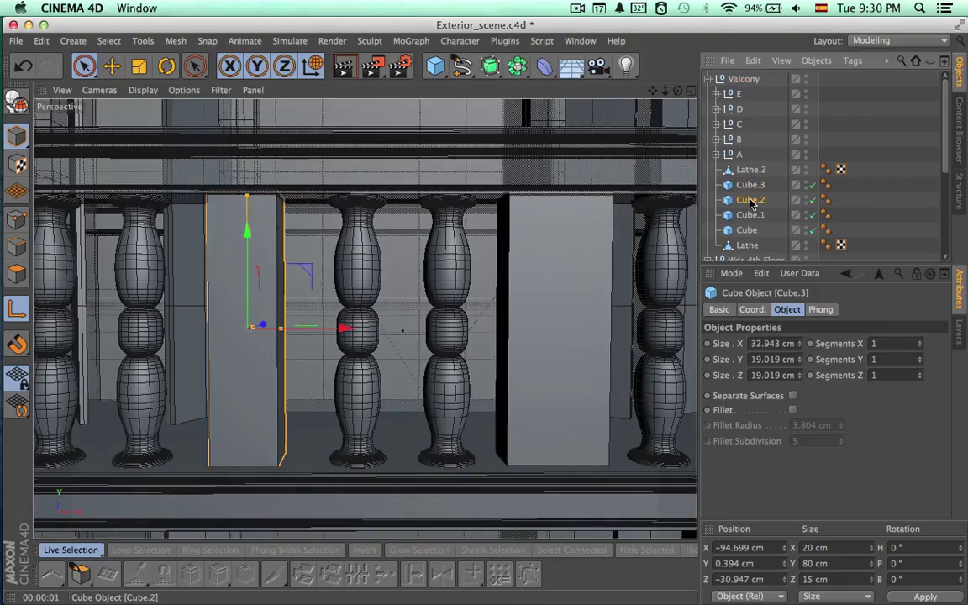
pyautogui.click(834, 547)
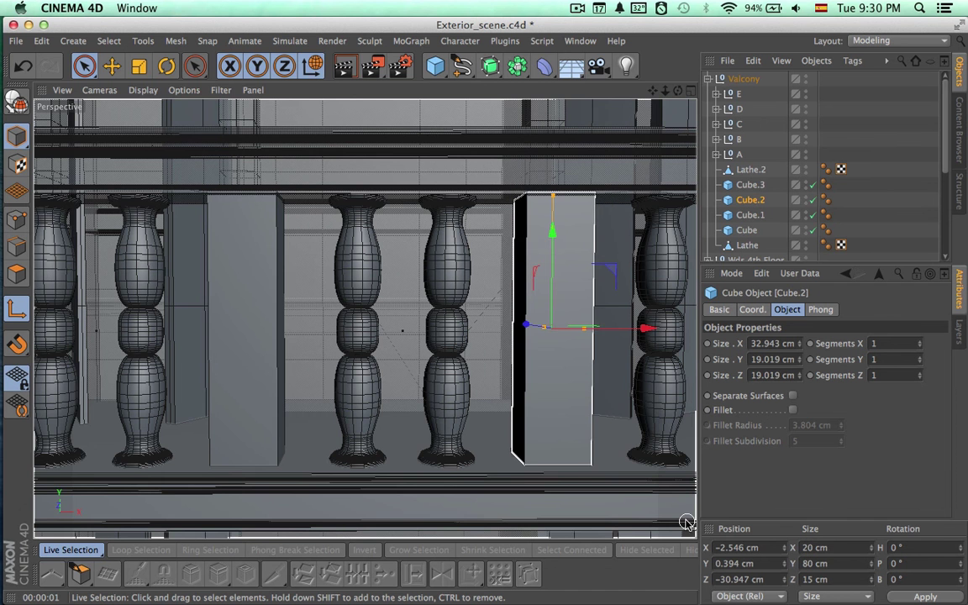
# Set the X size of the two outer front railing posts, Cube.1 and Cube, to 20 cm each.
pyautogui.keyDown('alt'); pyautogui.moveTo(194, 277); pyautogui.dragTo(396, 294); pyautogui.keyUp('alt')
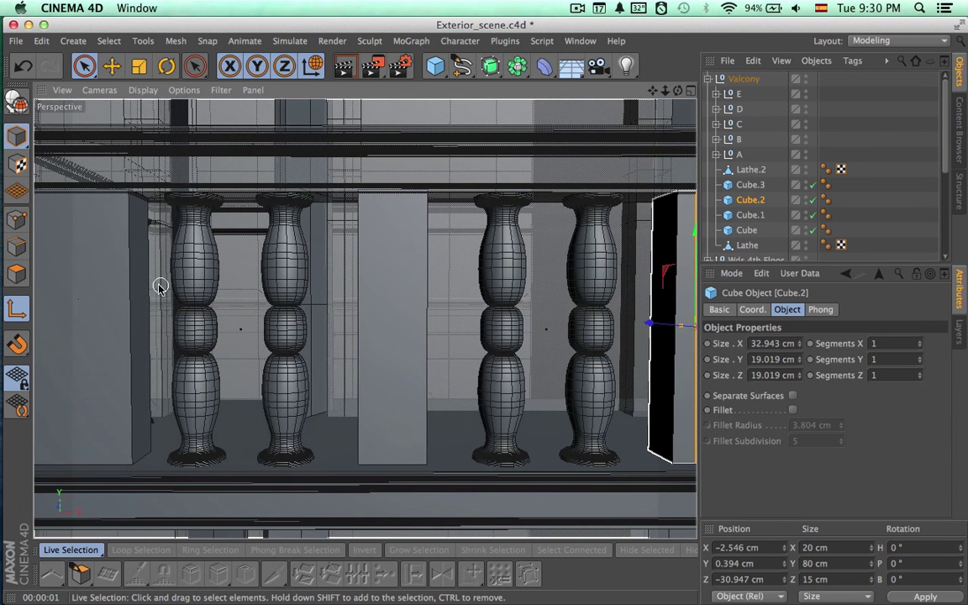
pyautogui.click(747, 215)
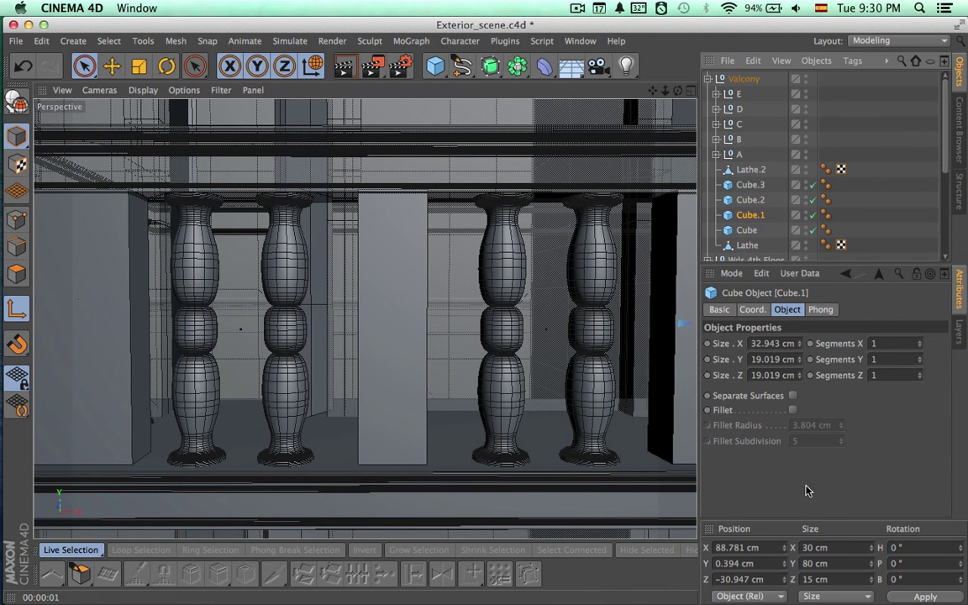
pyautogui.keyDown('alt'); pyautogui.moveTo(549, 483); pyautogui.dragTo(479, 482, button='right'); pyautogui.keyUp('alt')
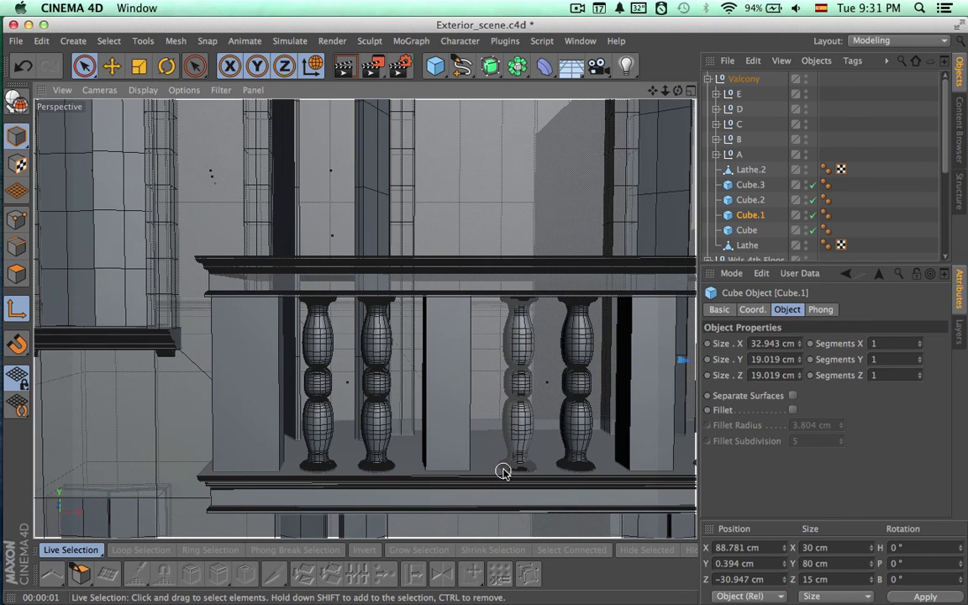
pyautogui.keyDown('alt'); pyautogui.moveTo(502, 470); pyautogui.dragTo(326, 451, button='middle'); pyautogui.keyUp('alt')
pyautogui.click(833, 547)
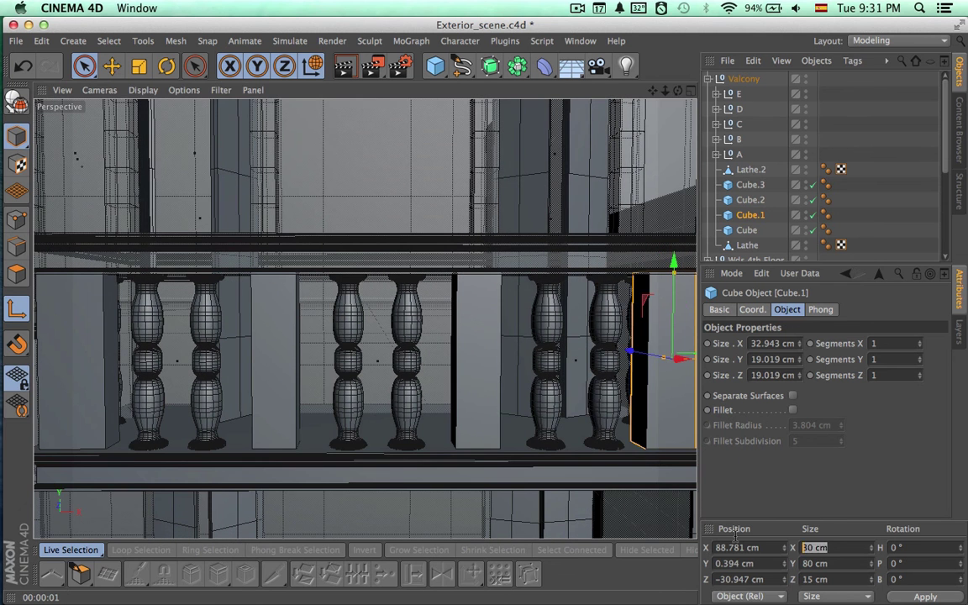
pyautogui.write('20')
pyautogui.press('Return')
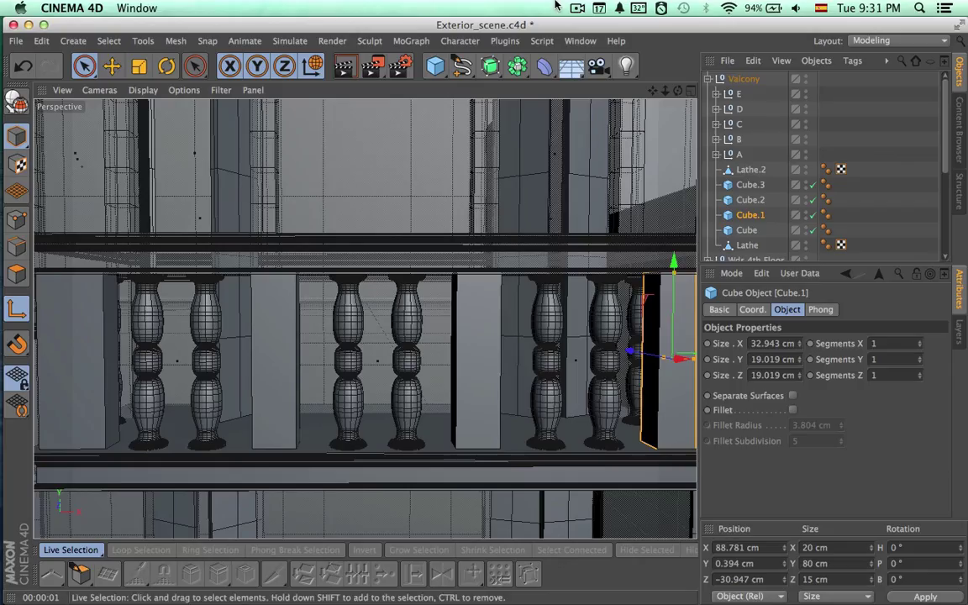
pyautogui.click(747, 230)
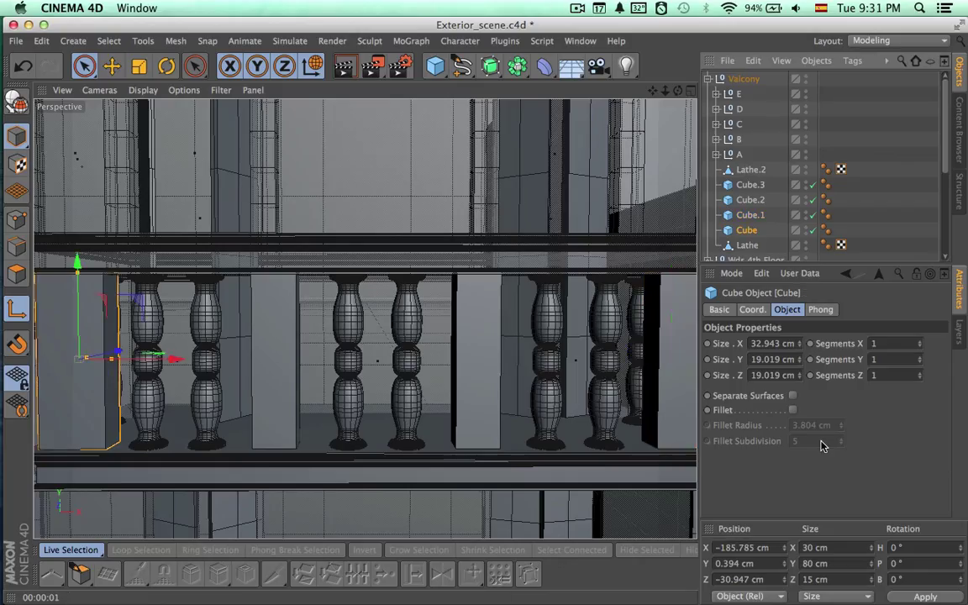
pyautogui.click(831, 547)
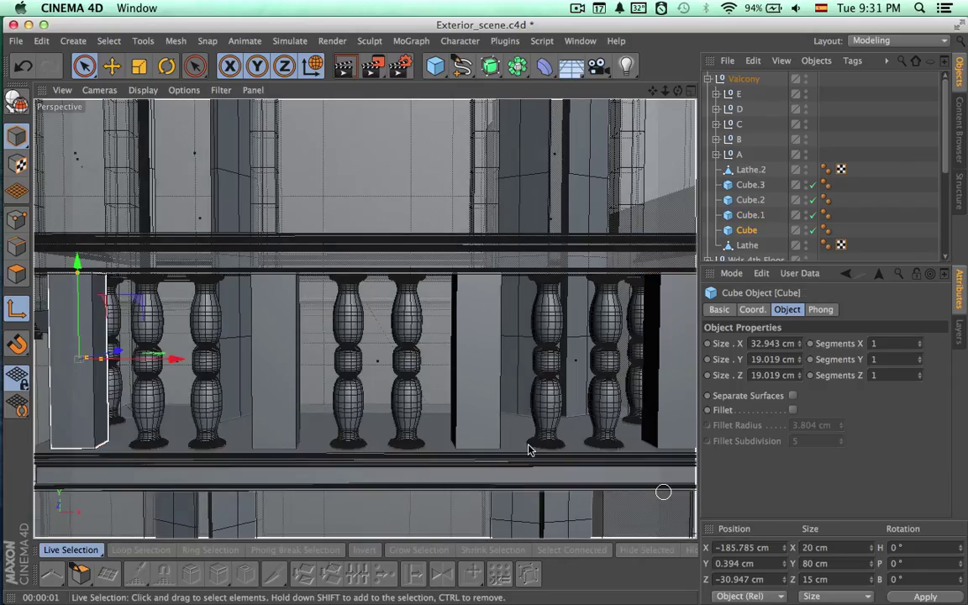
# View the balcony on the facade at an angle from below and render the view to check the post proportions.
pyautogui.keyDown('alt'); pyautogui.moveTo(404, 427); pyautogui.dragTo(459, 408); pyautogui.keyUp('alt')
pyautogui.keyDown('alt'); pyautogui.moveTo(459, 409); pyautogui.dragTo(356, 418, button='right'); pyautogui.keyUp('alt')
pyautogui.keyDown('alt'); pyautogui.moveTo(353, 417); pyautogui.dragTo(482, 447); pyautogui.keyUp('alt')
pyautogui.keyDown('alt'); pyautogui.moveTo(494, 450); pyautogui.dragTo(304, 392, button='right'); pyautogui.keyUp('alt')
pyautogui.keyDown('alt'); pyautogui.moveTo(464, 425); pyautogui.dragTo(330, 286, button='middle'); pyautogui.keyUp('alt')
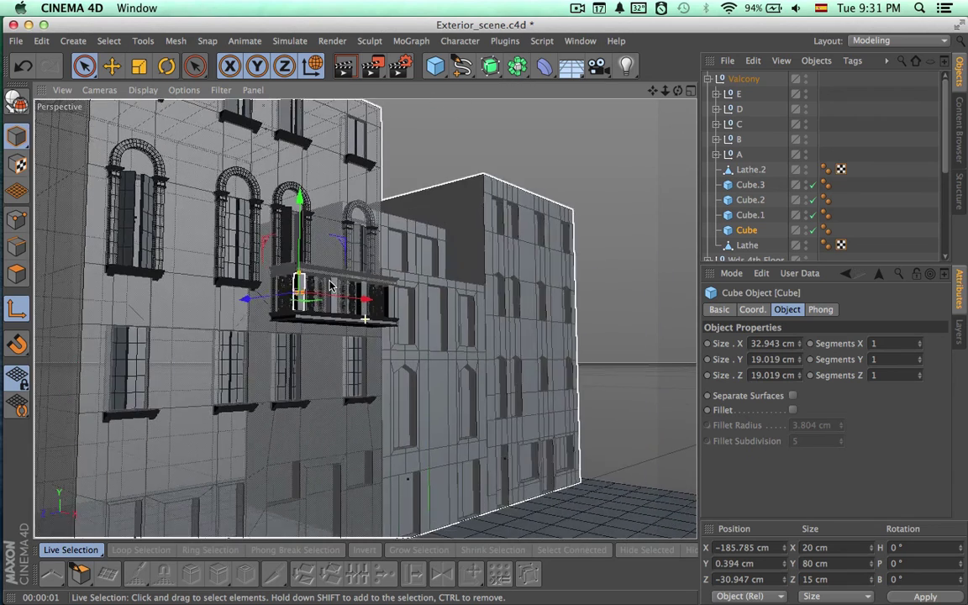
pyautogui.keyDown('alt'); pyautogui.moveTo(481, 375); pyautogui.dragTo(475, 367, button='middle'); pyautogui.keyUp('alt')
pyautogui.hotkey('ctrl', 'r')
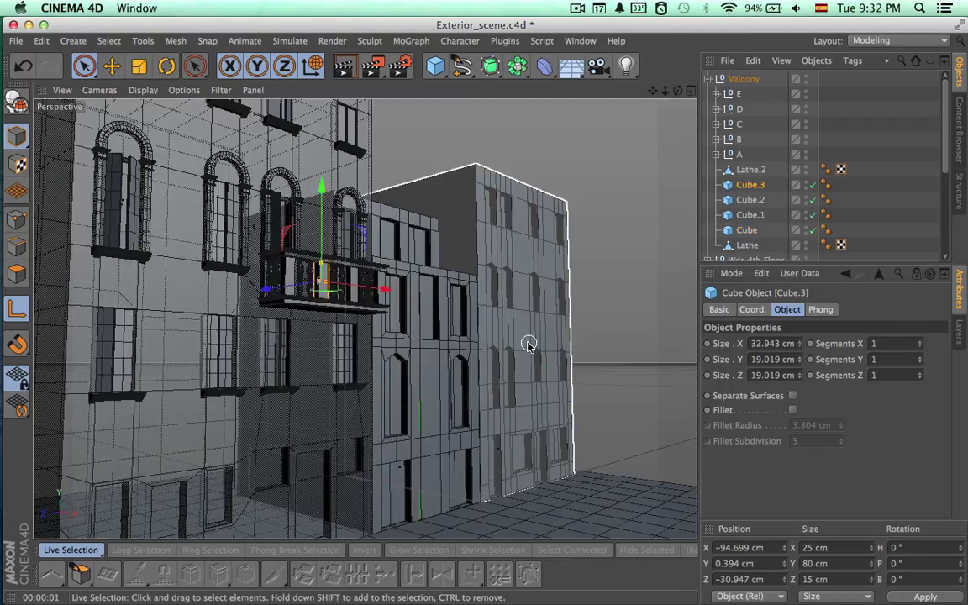
# Show the whole row of buildings in perspective and render the view to check the balcony.
pyautogui.keyDown('alt'); pyautogui.moveTo(536, 368); pyautogui.dragTo(548, 330, button='middle'); pyautogui.keyUp('alt')
pyautogui.moveTo(547, 330)
pyautogui.keyDown('alt'); pyautogui.mouseDown()
pyautogui.moveTo(511, 366)
pyautogui.moveTo(488, 367)
pyautogui.moveTo(492, 382)
pyautogui.moveTo(468, 385)
pyautogui.moveTo(472, 401)
pyautogui.moveTo(514, 400)
pyautogui.mouseUp(); pyautogui.keyUp('alt')
pyautogui.hotkey('ctrl', 'r')
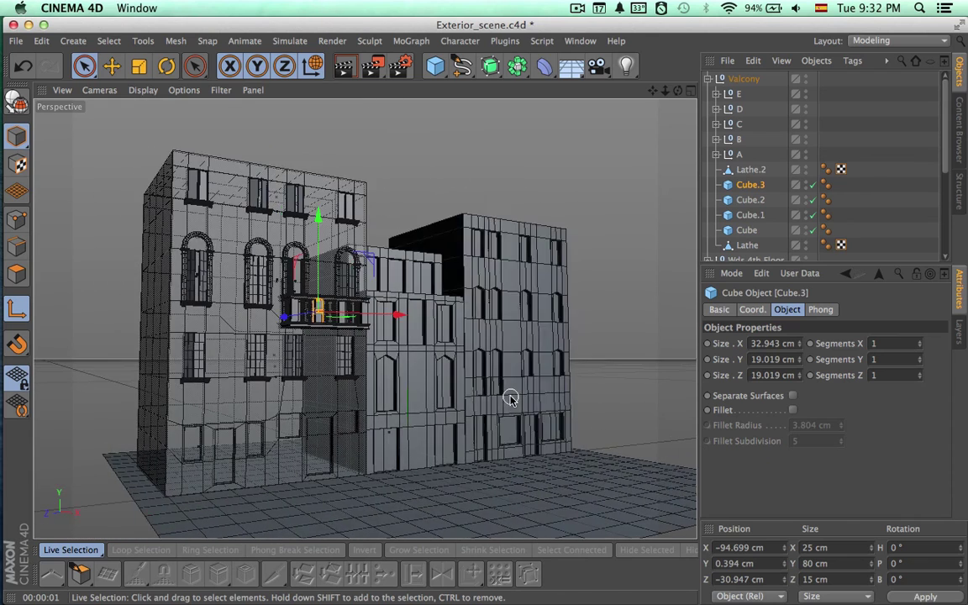